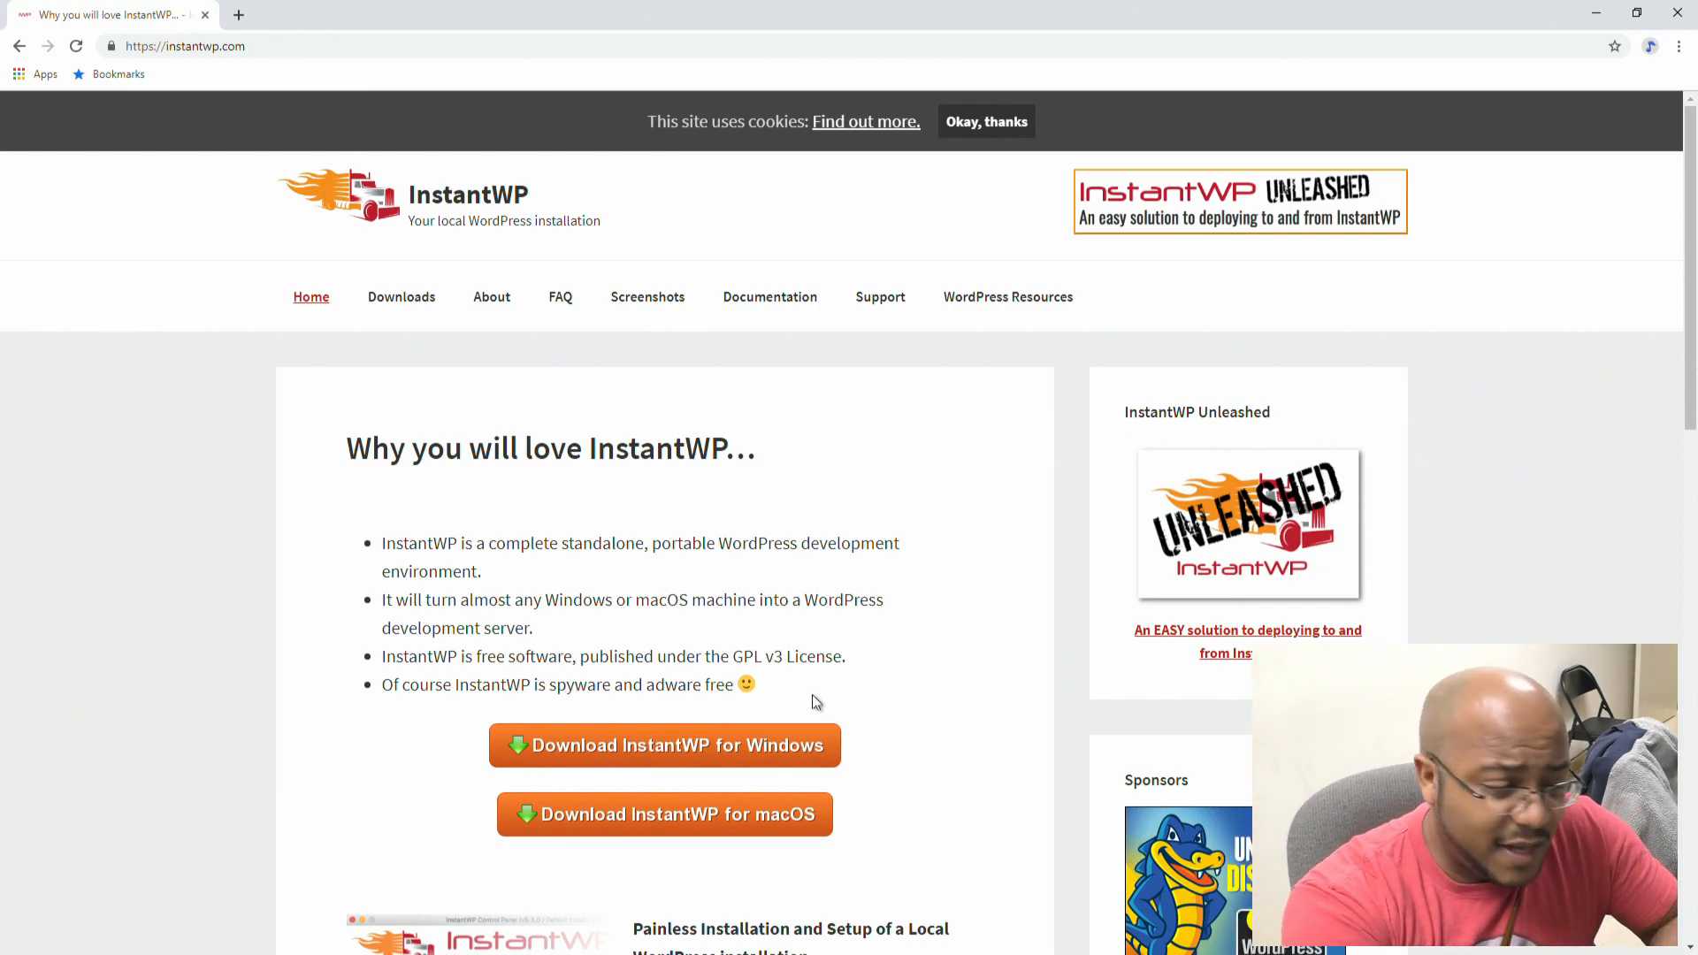
Step: Minimize the browser to show the IWP-v5.3.6-Win download on the desktop
scroll(952, 713, "down", 1)
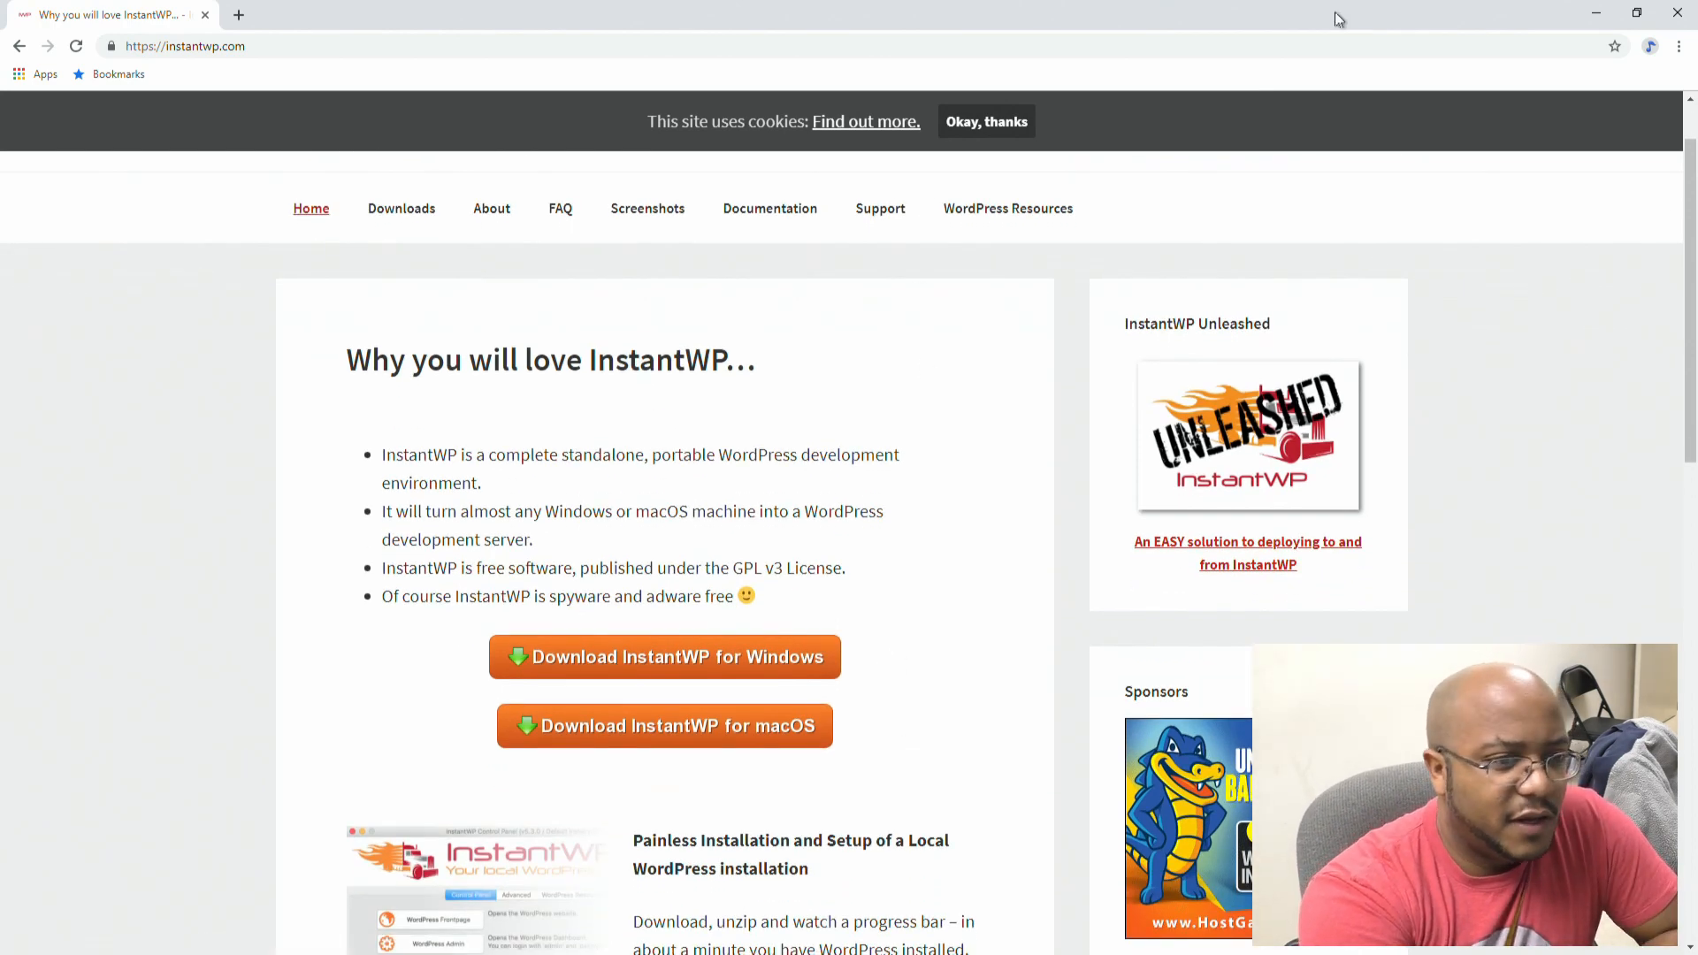
left_click(1598, 24)
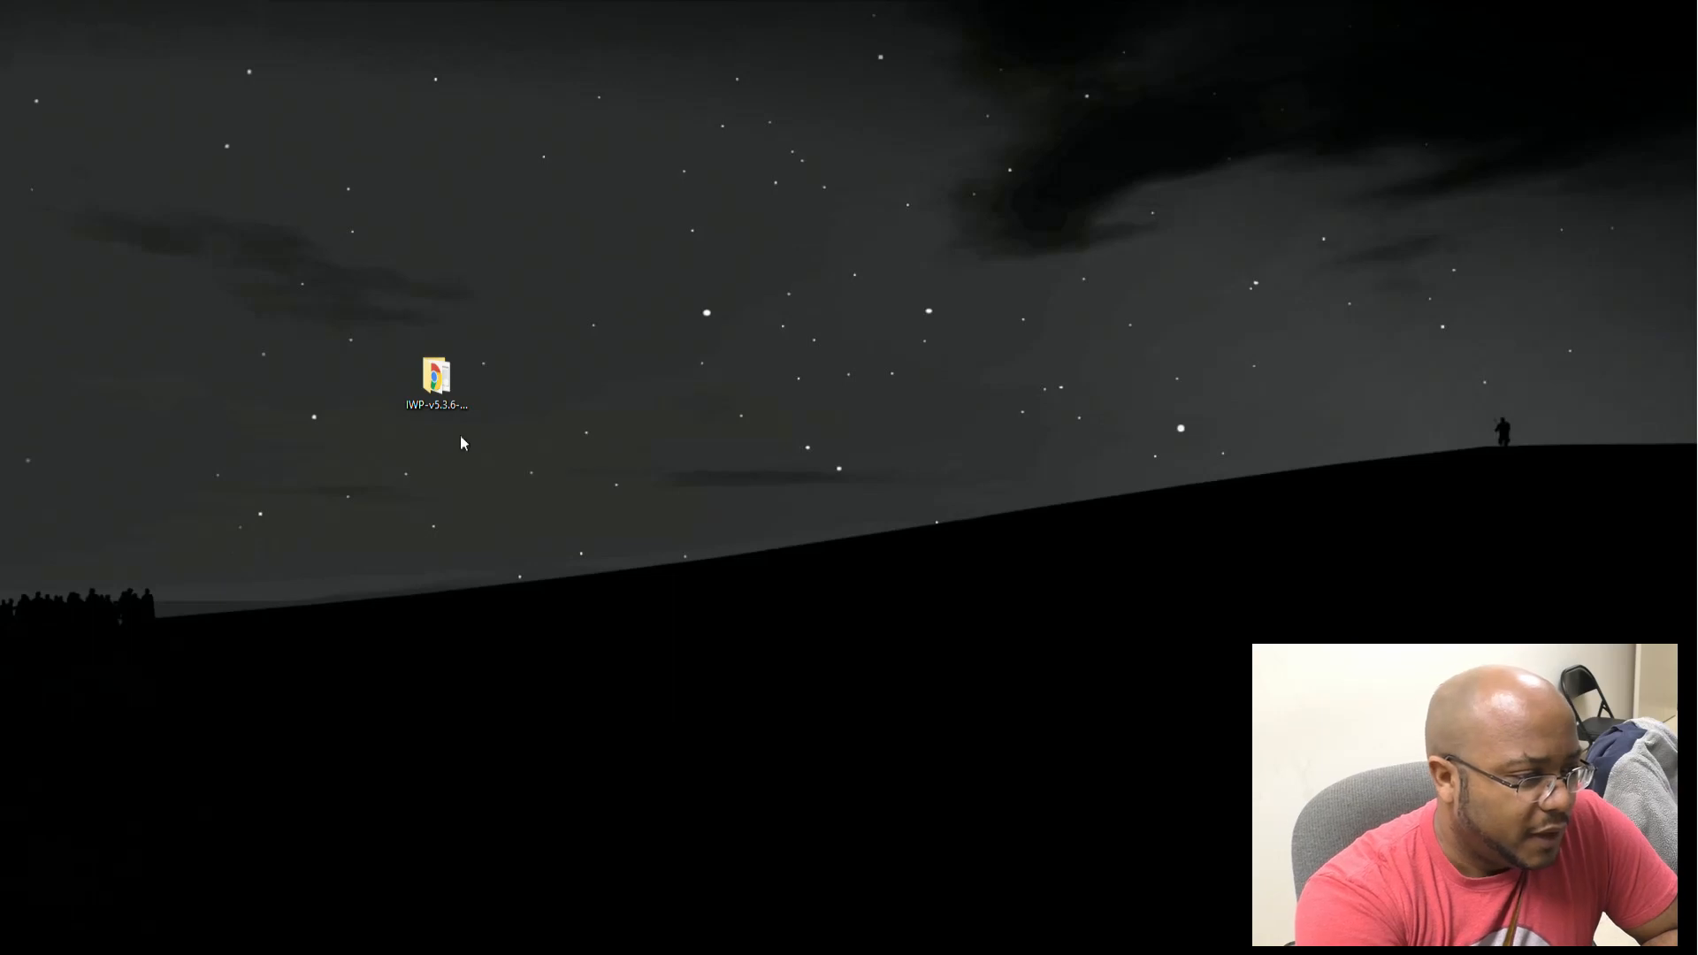
Step: Open the IWP-v5.3.6-Win folder, launch Start-InstantWP, and arrange the console and folder windows
double_click(437, 379)
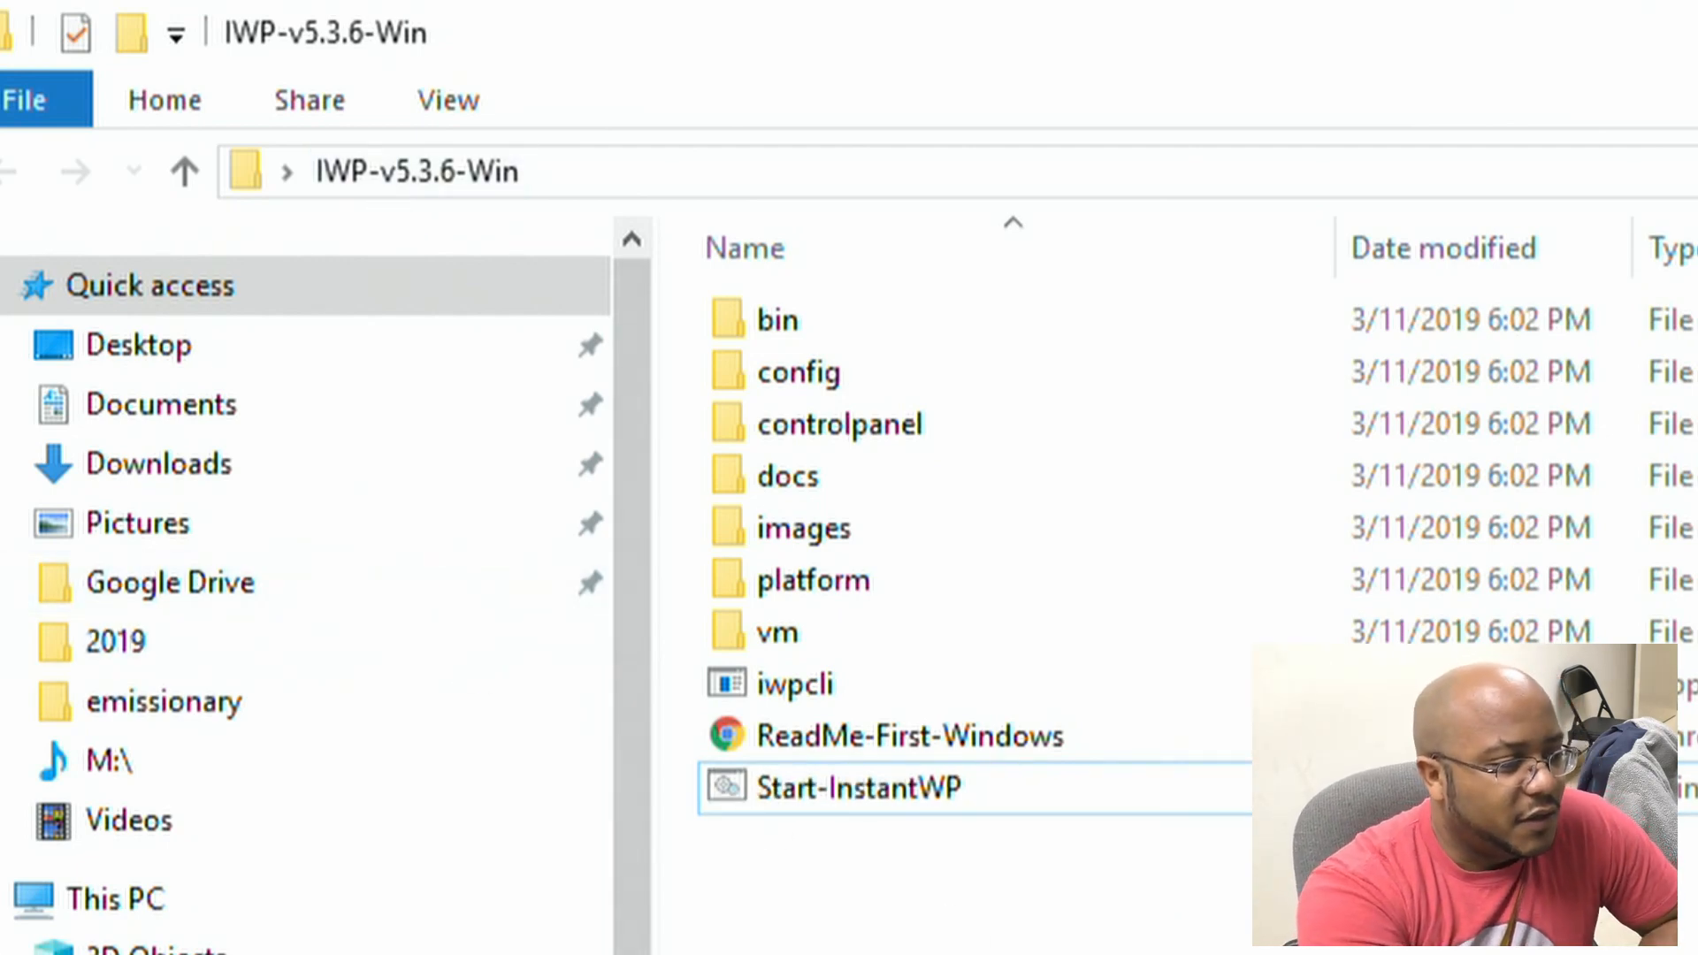
left_click(957, 796)
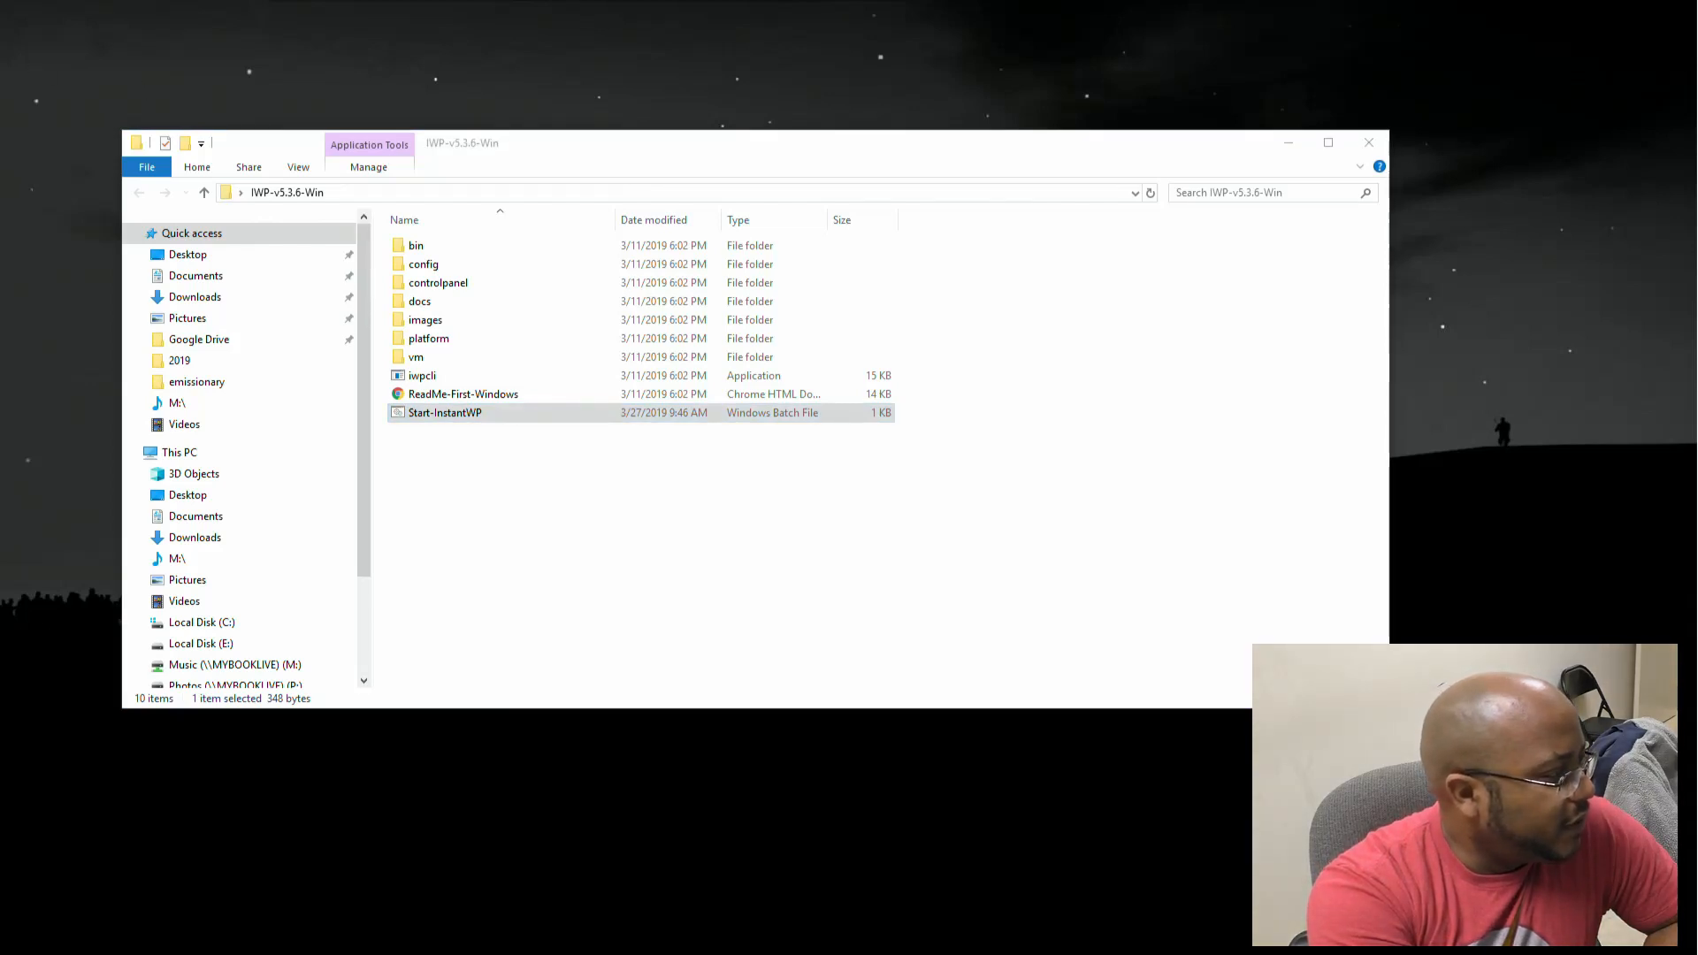
left_click_drag(420, 185, 314, 44)
left_click_drag(628, 152, 805, 352)
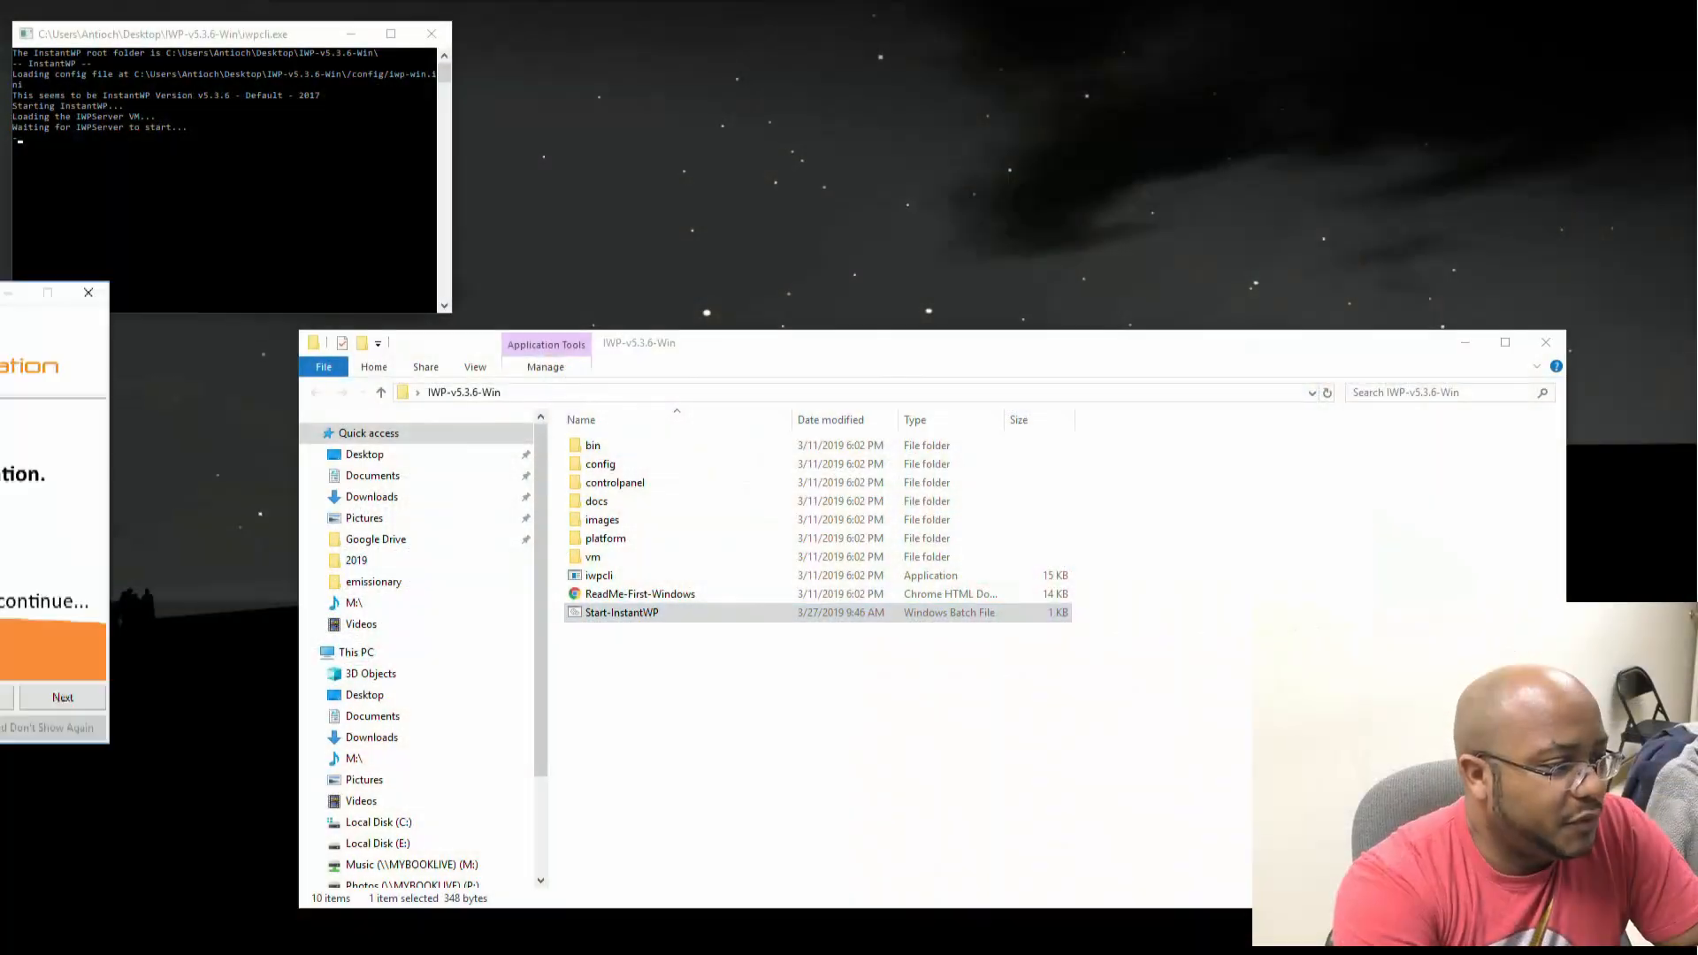
Step: Center the Welcome to InstantWP dialog and page through to the InstantWP Unleashed page
left_click_drag(0, 292, 676, 178)
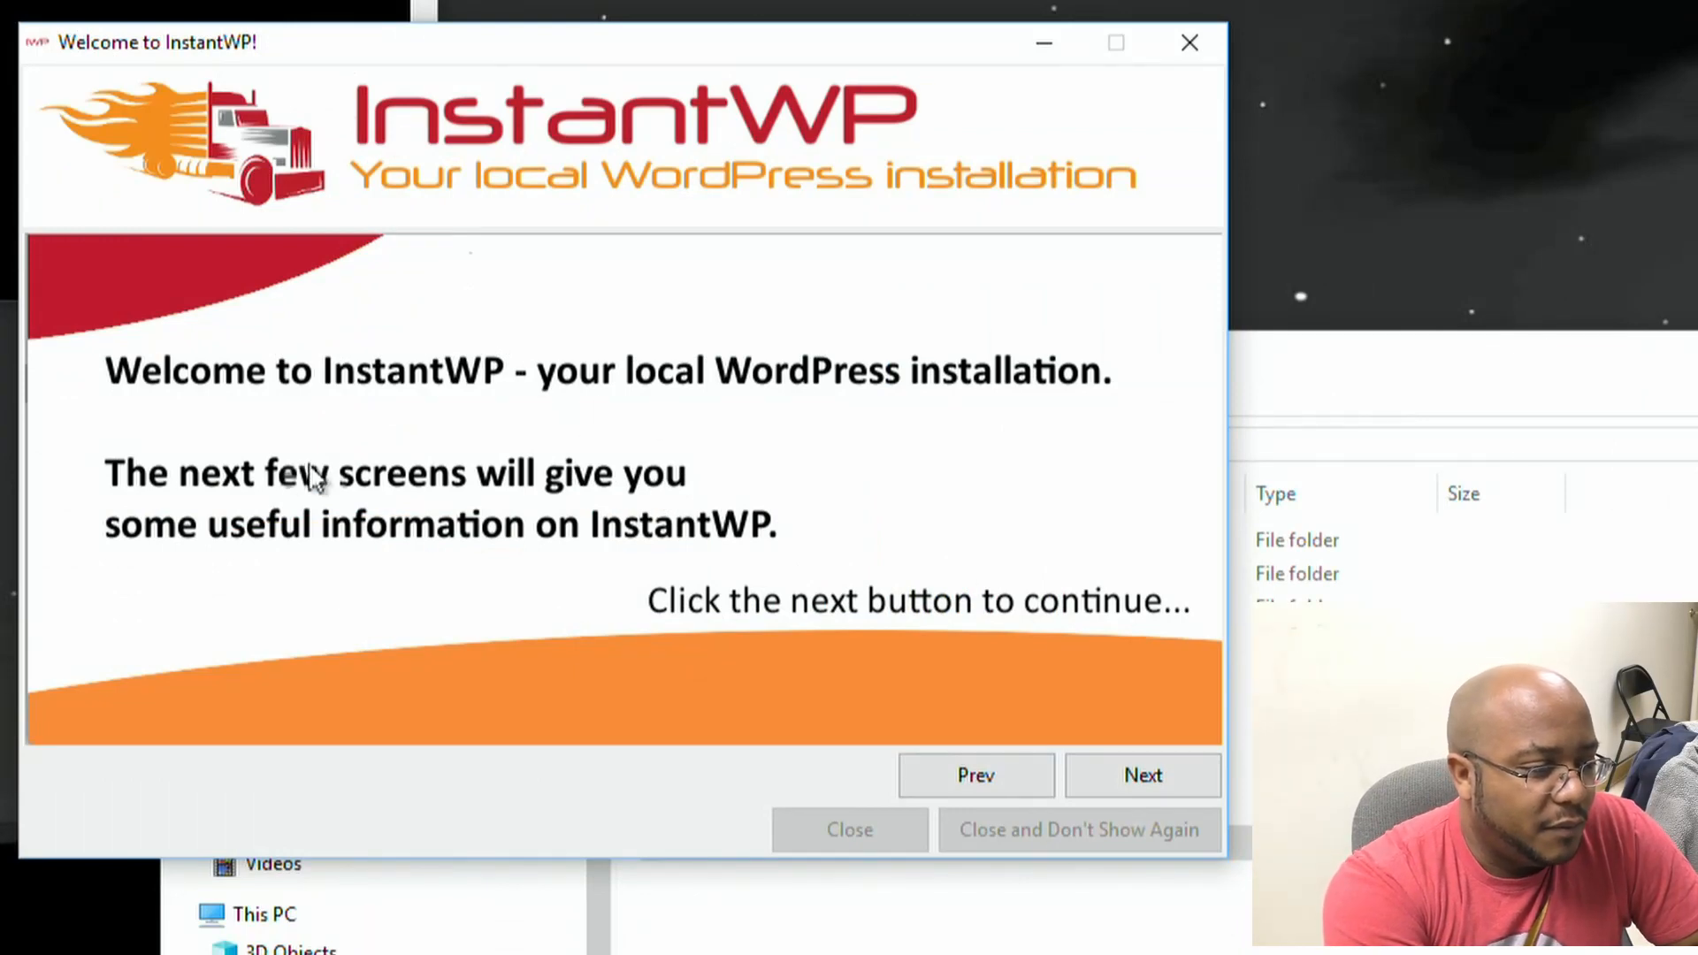
left_click(1156, 772)
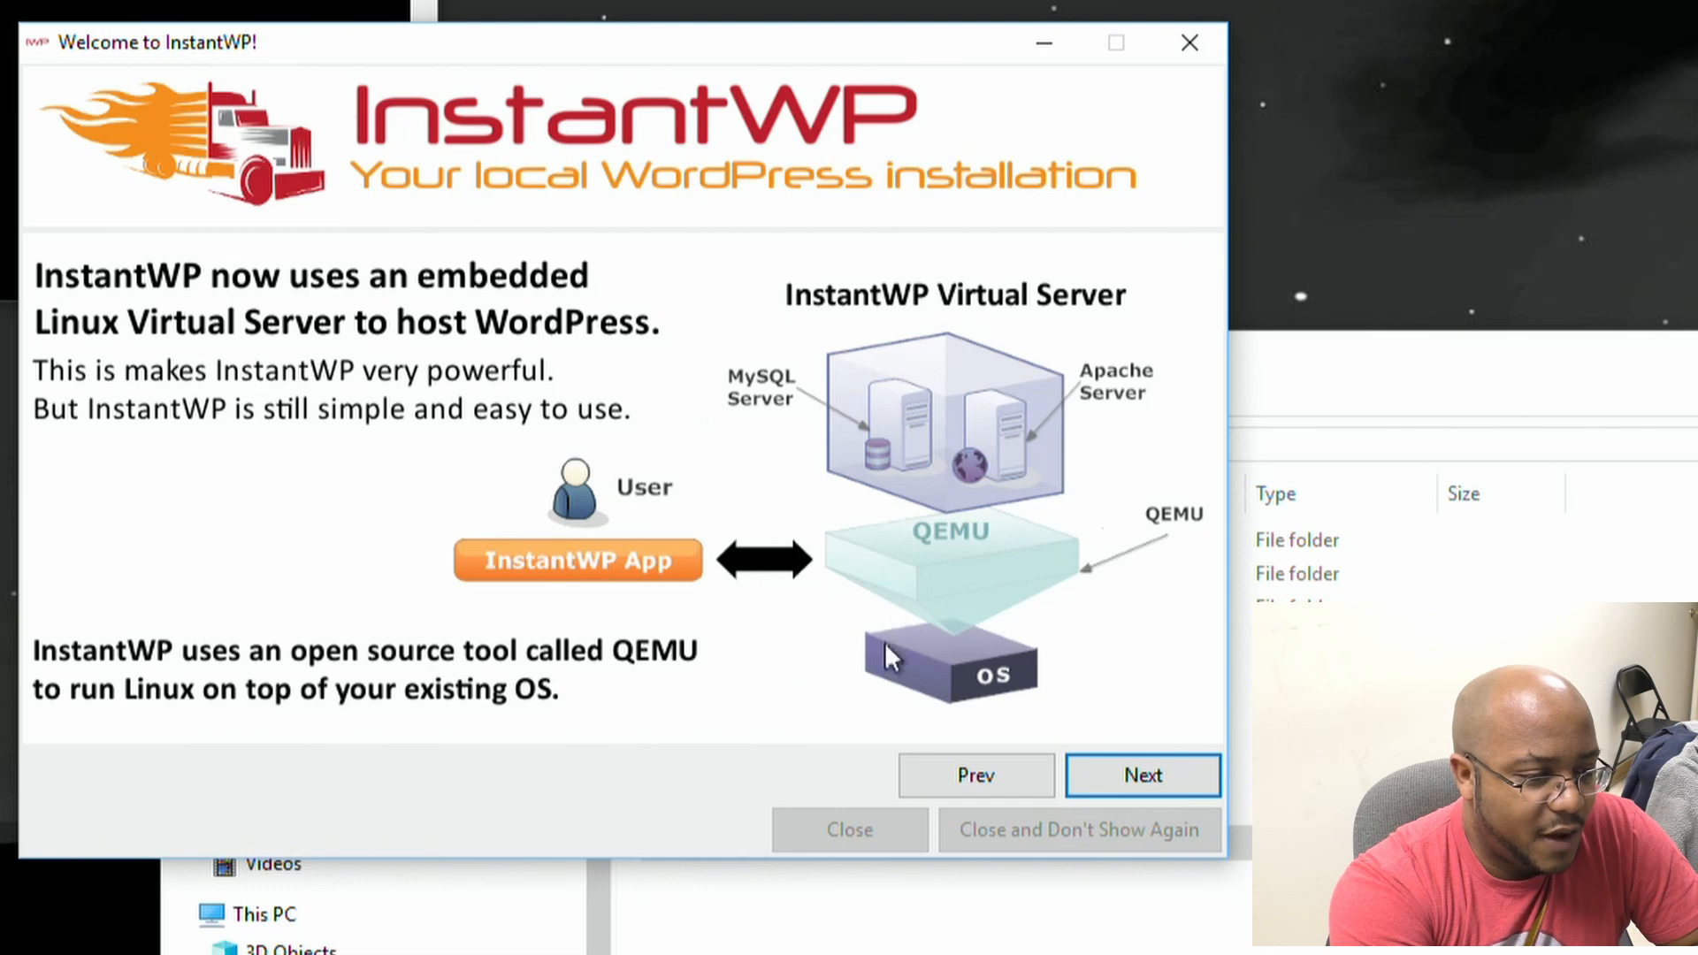
left_click(1136, 777)
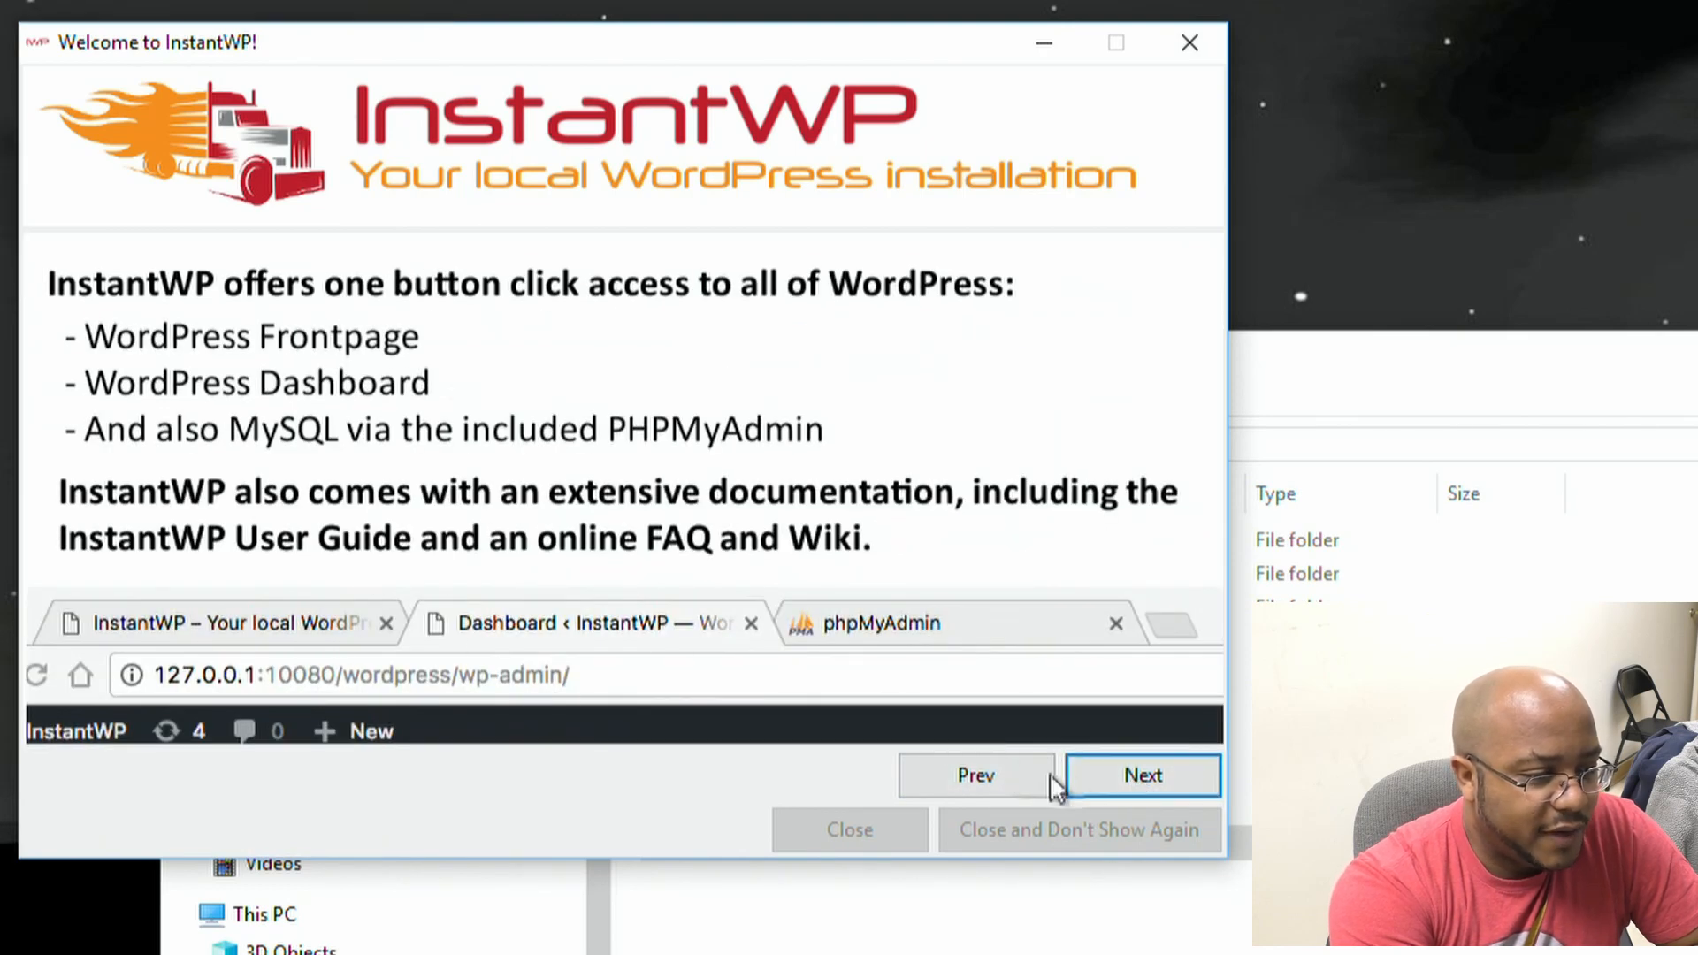
left_click(1149, 775)
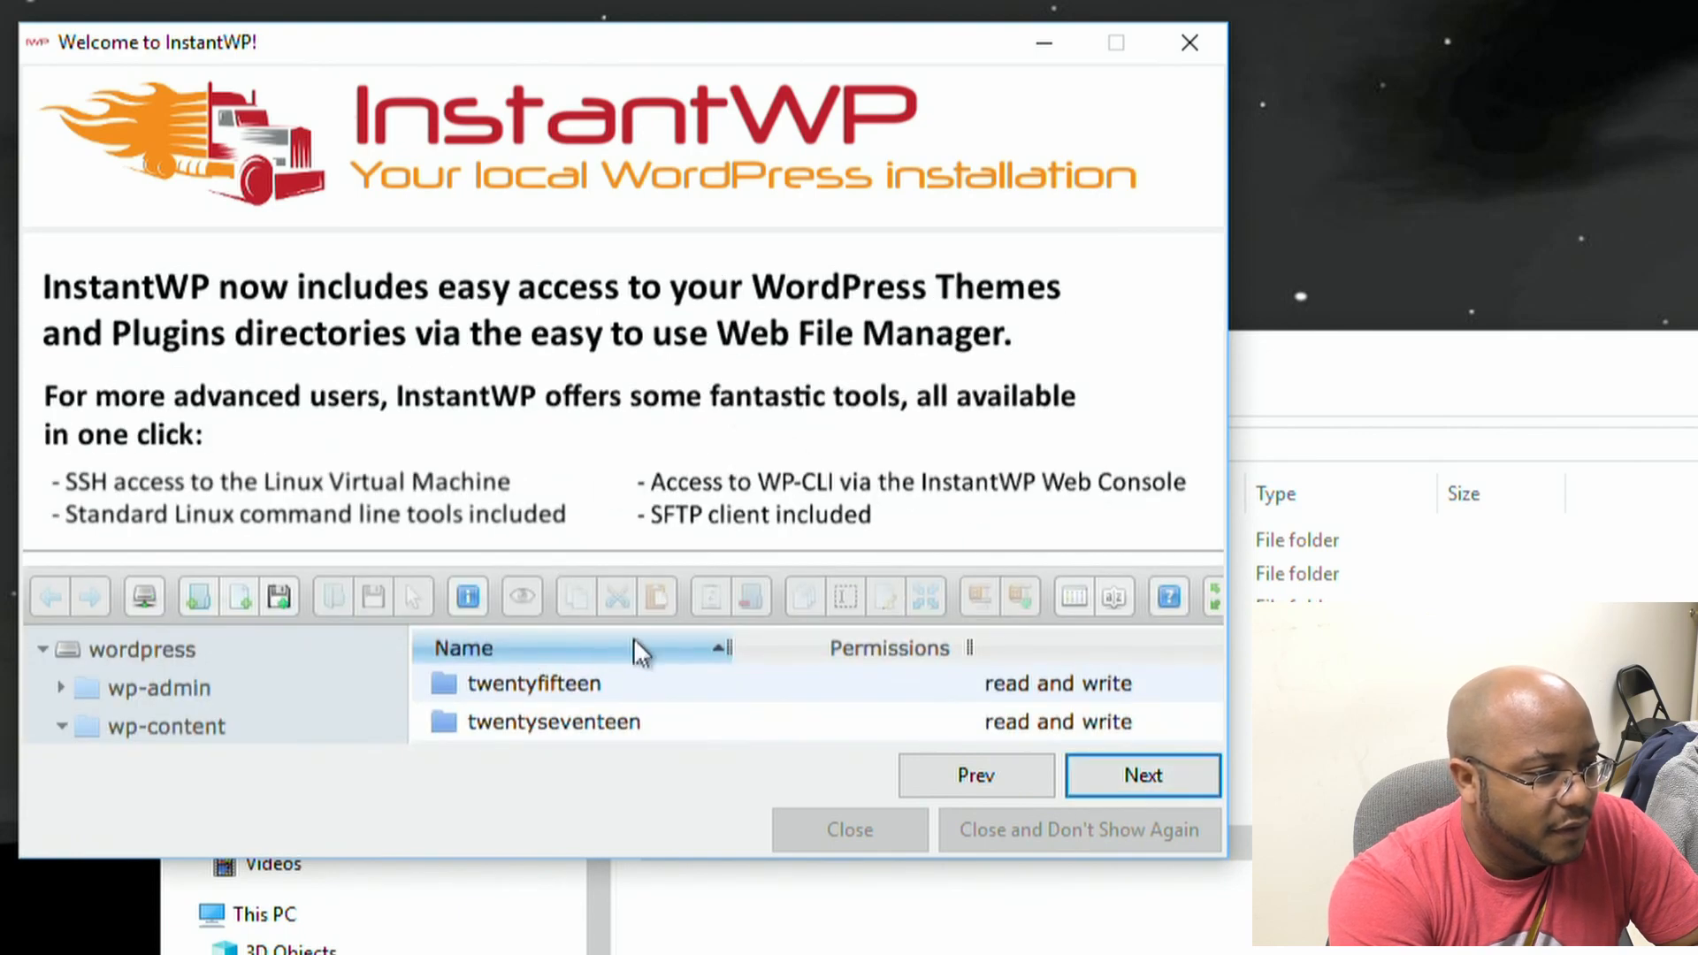
left_click(1109, 775)
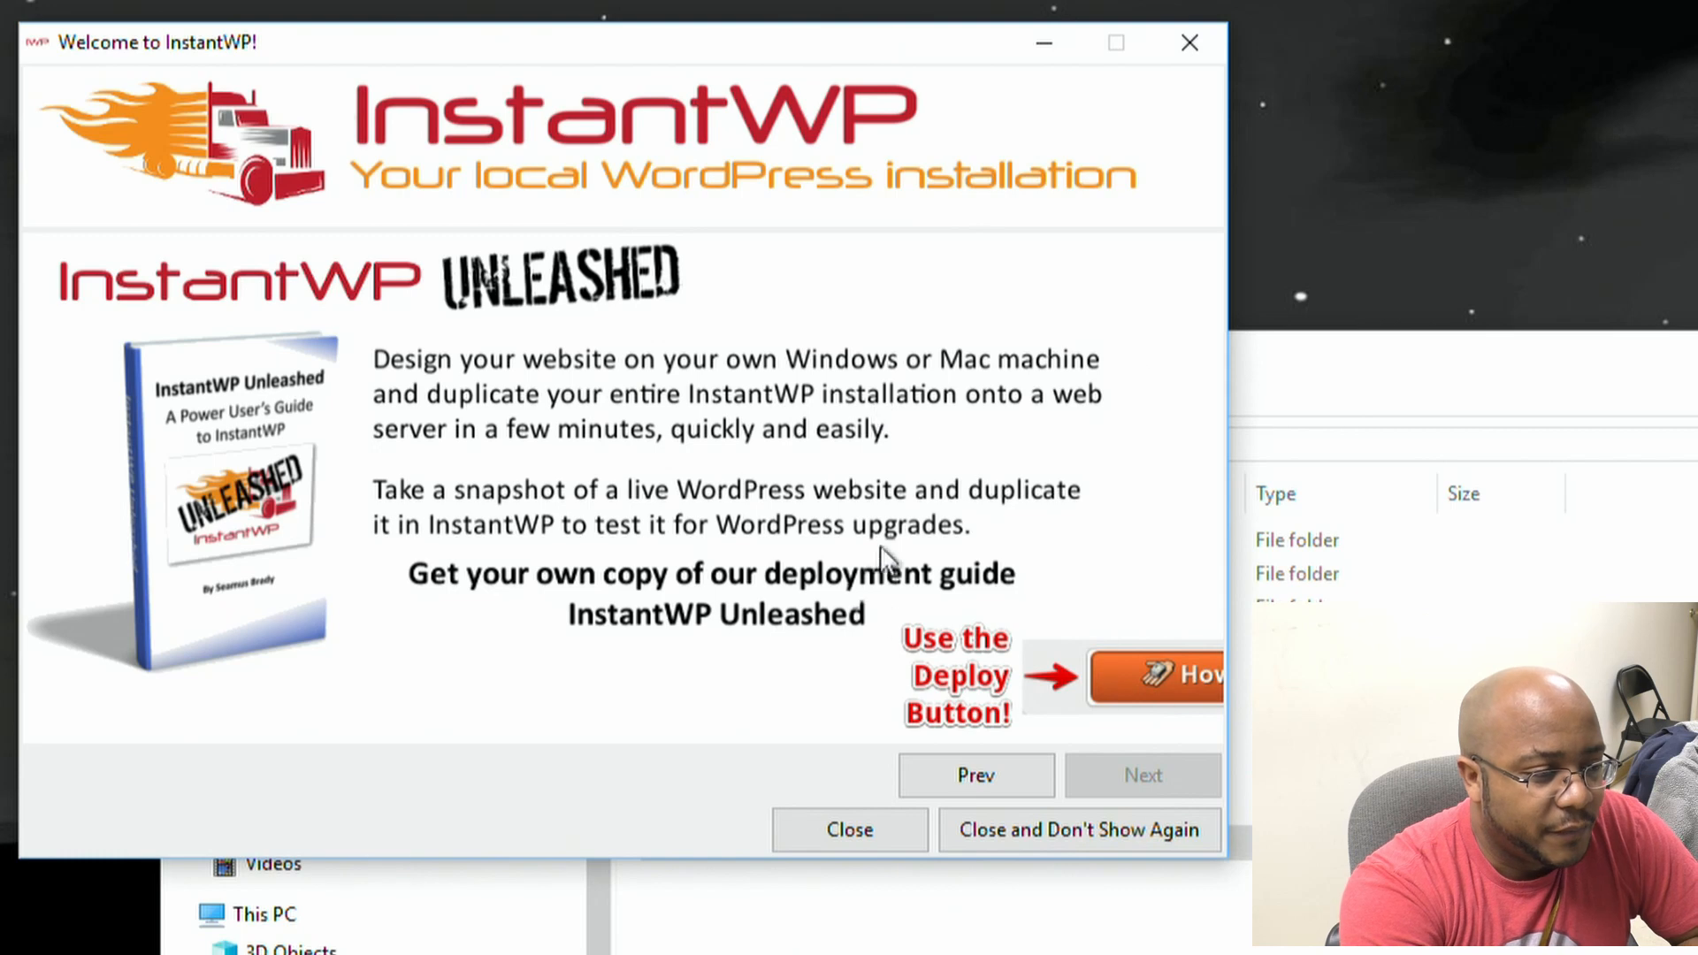
Step: Close the welcome tour for good, open the WordPress Frontpage, and return to the Control Panel
left_click(1020, 832)
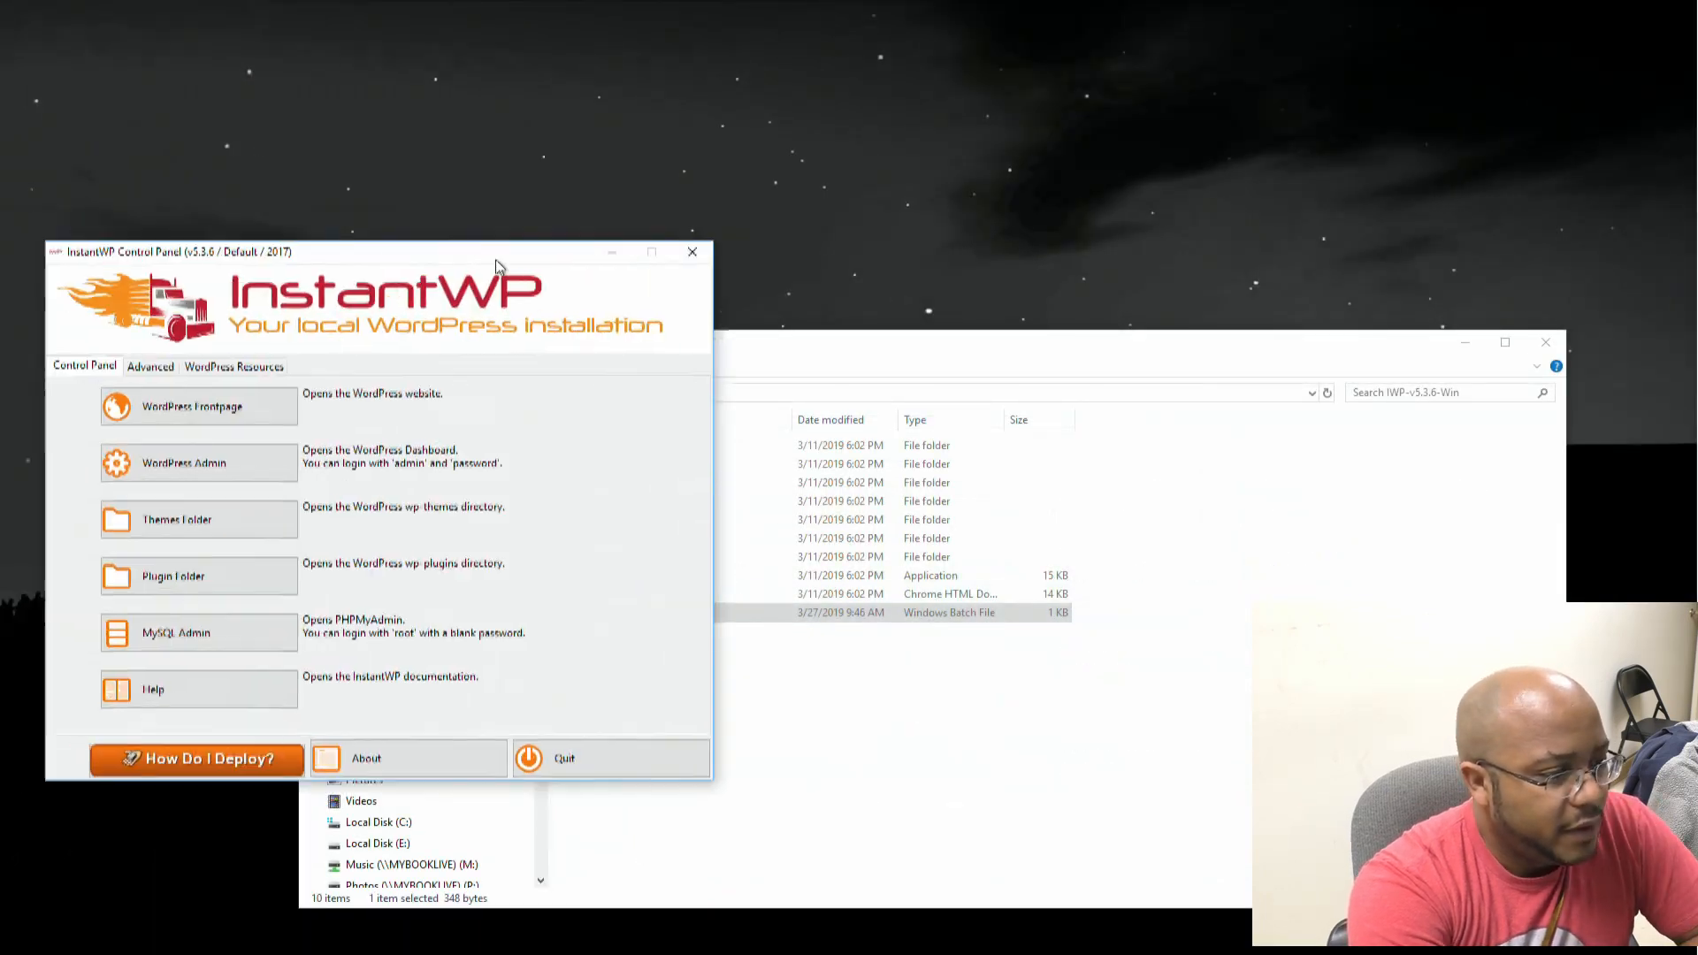
left_click_drag(496, 260, 585, 142)
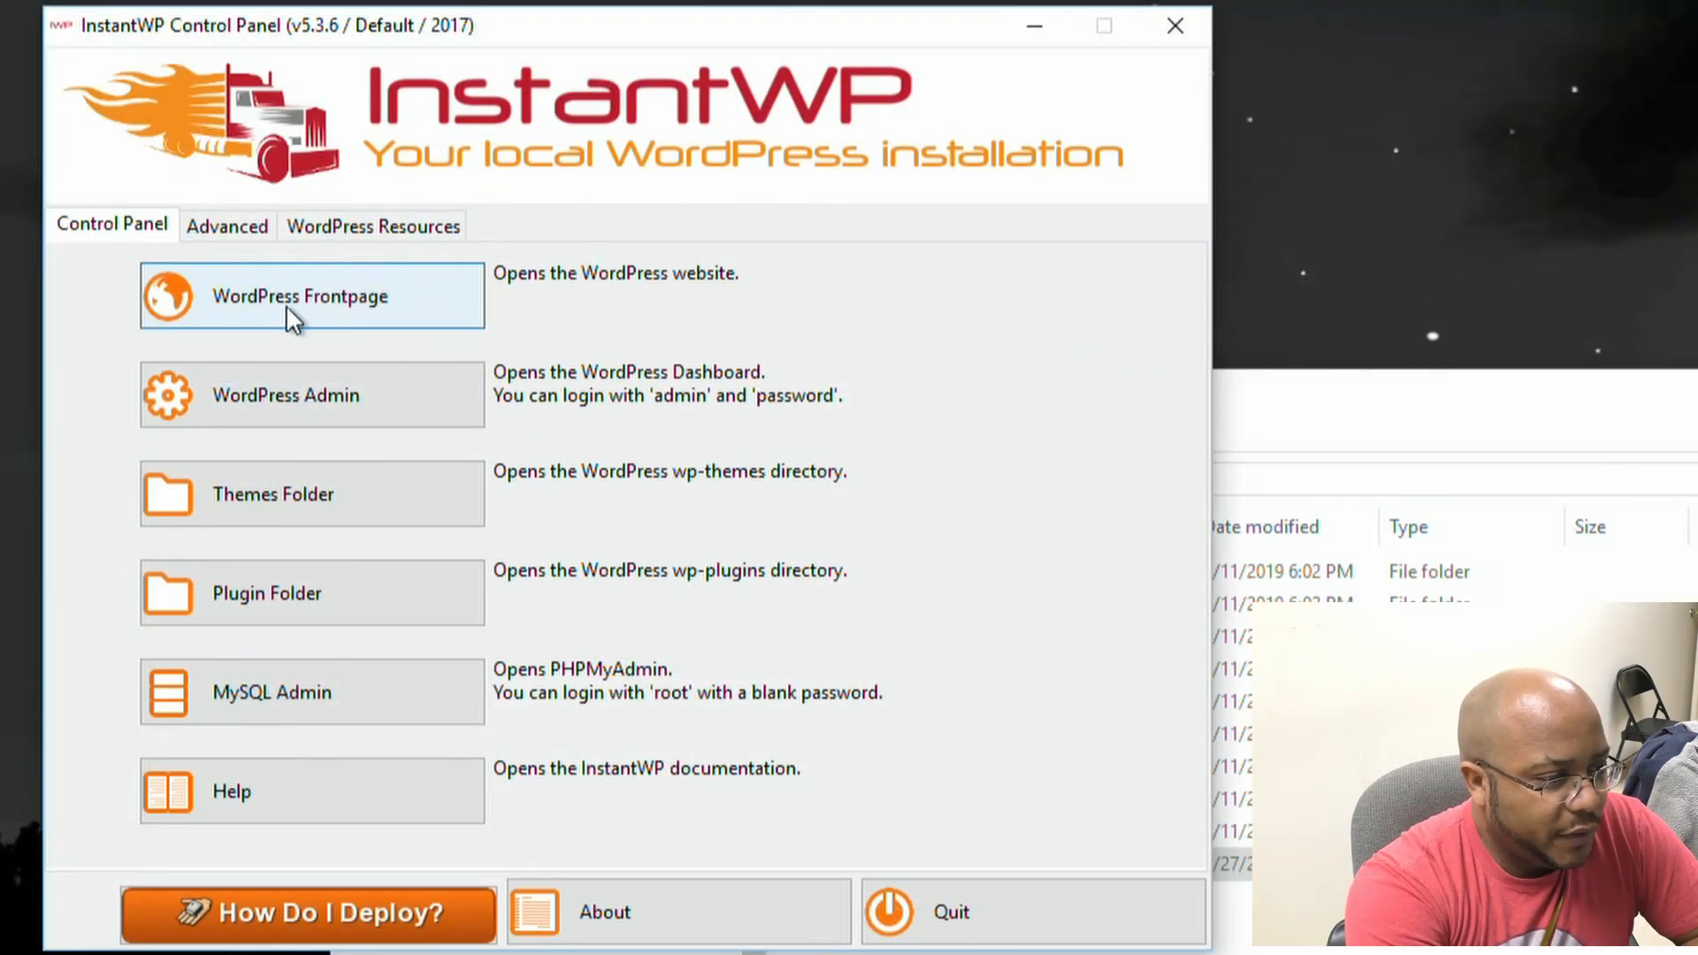
left_click(285, 301)
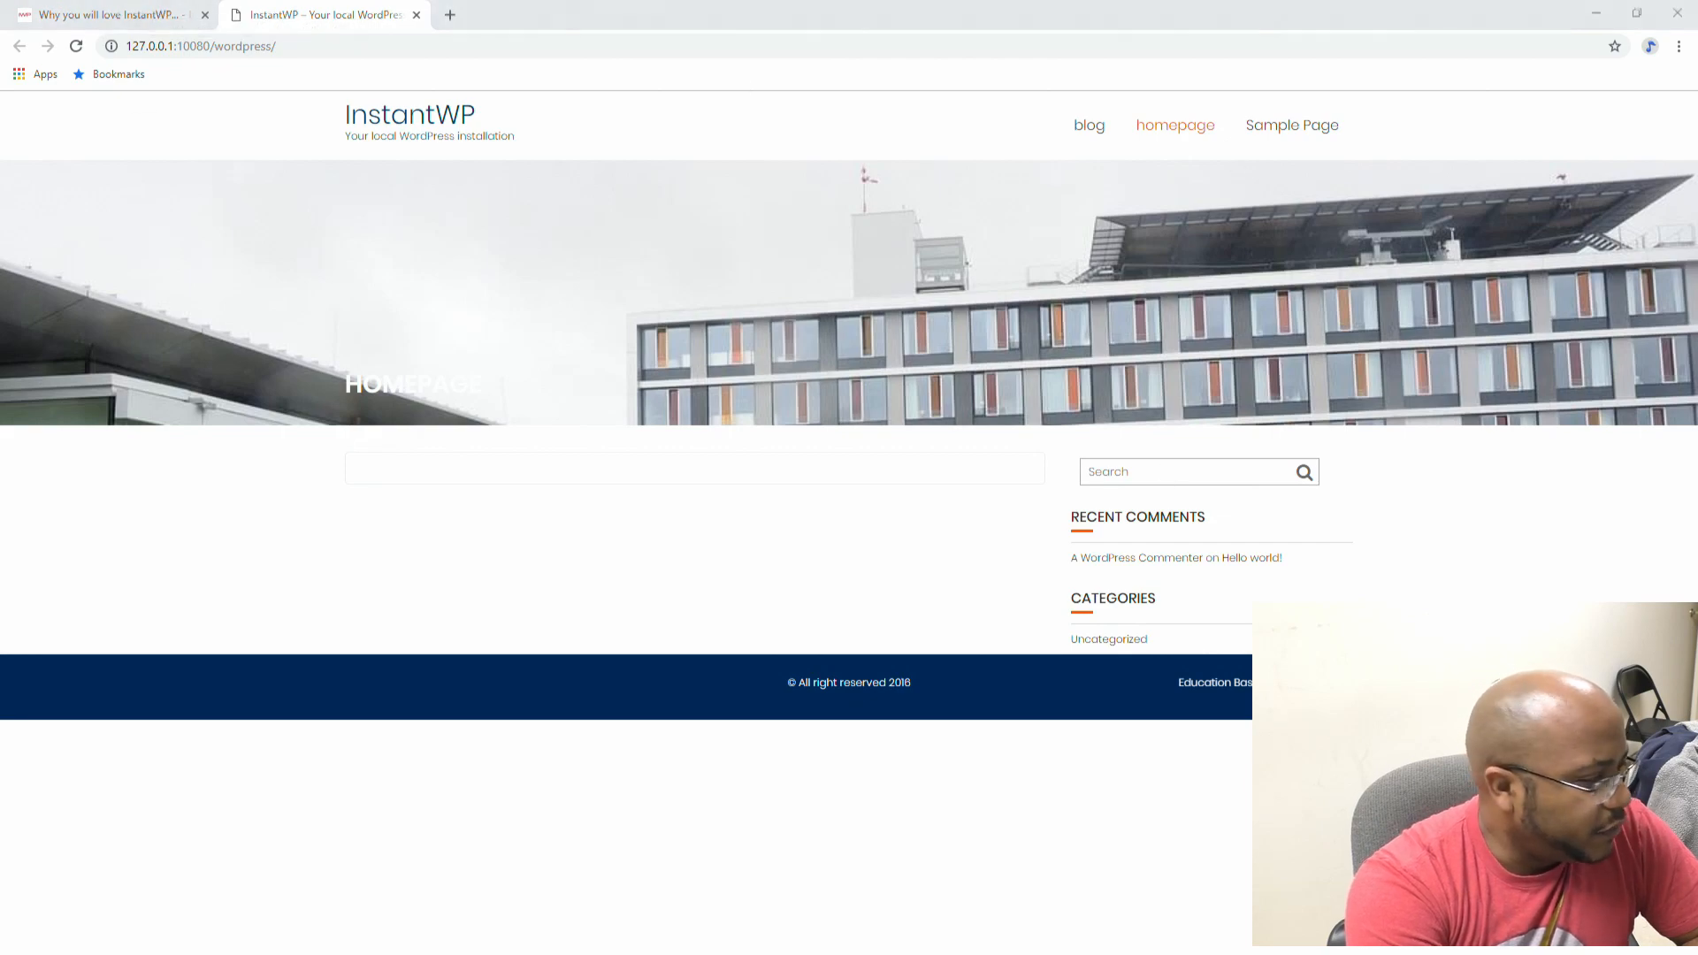
key("alt+Tab")
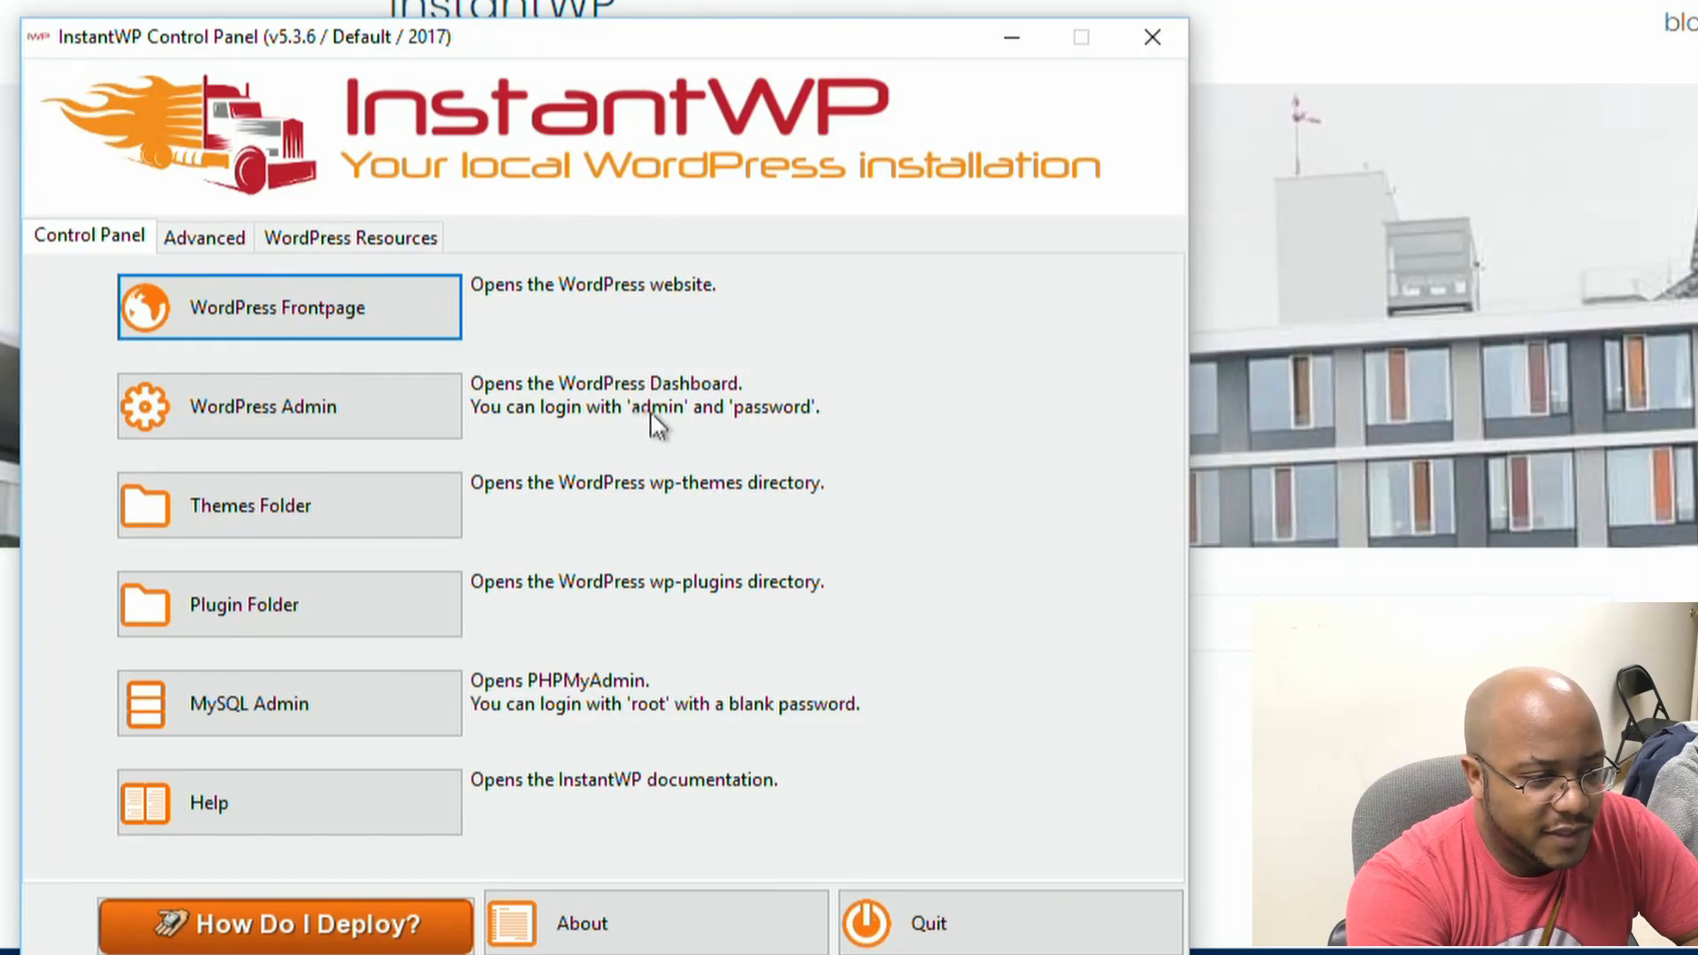
Step: Sign in to WordPress Admin with the site's admin username and password
left_click(415, 413)
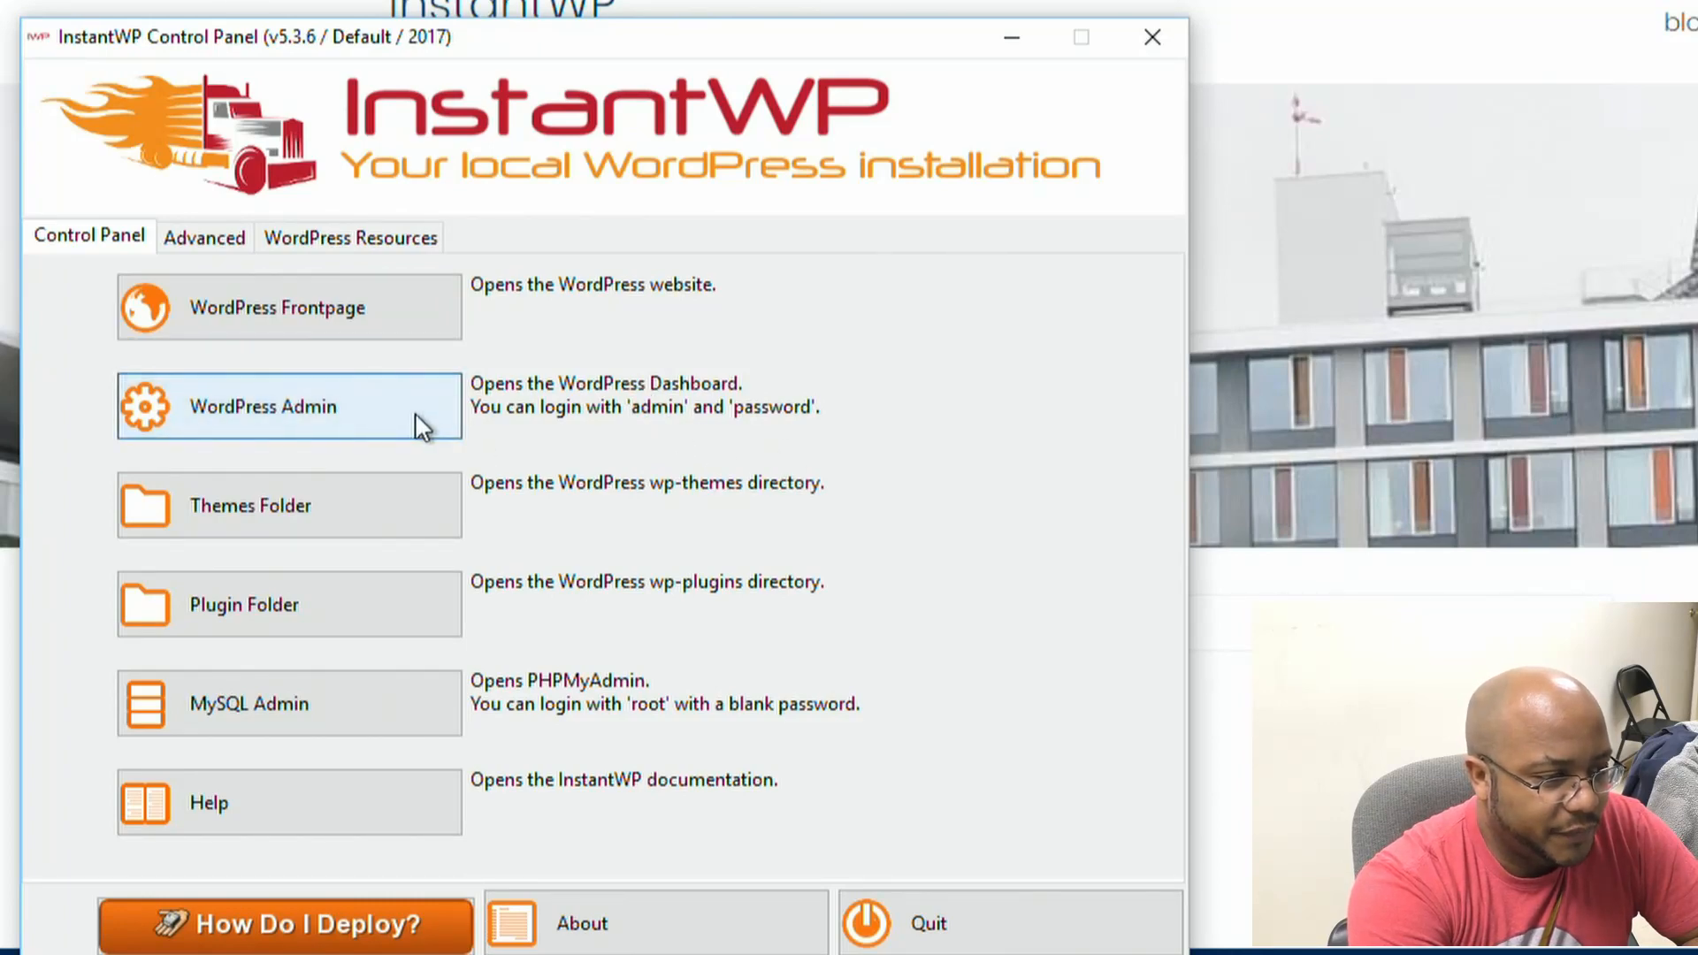
type("admin")
key("Tab")
type("pas")
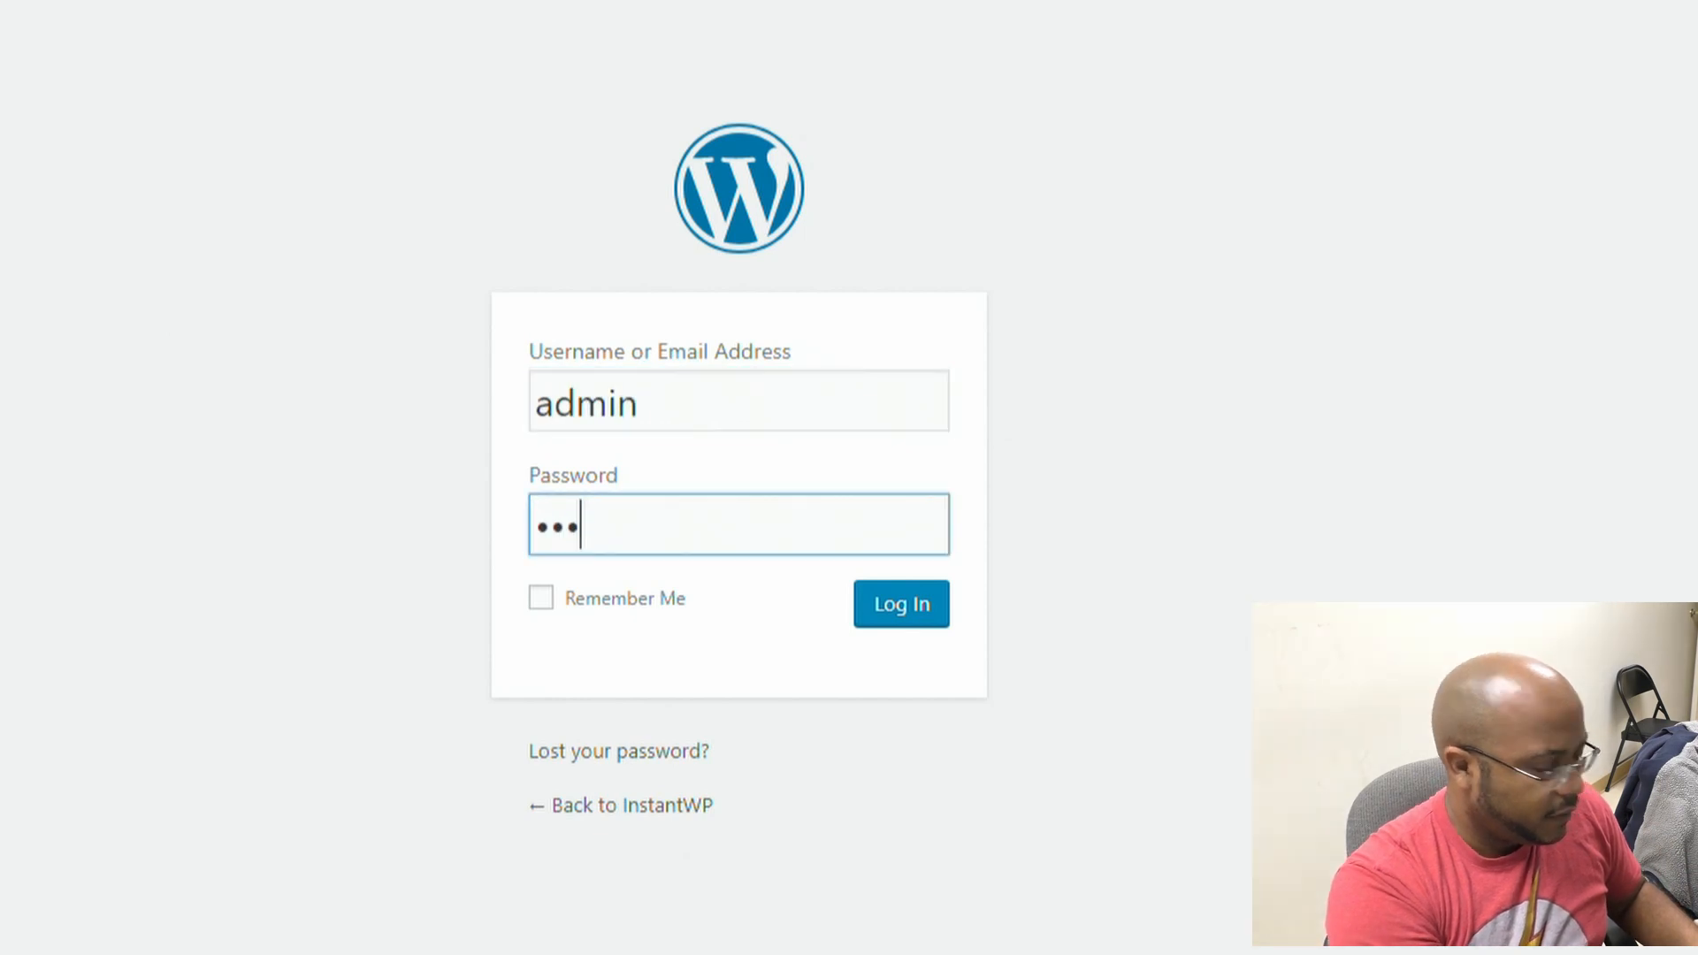
type("sword")
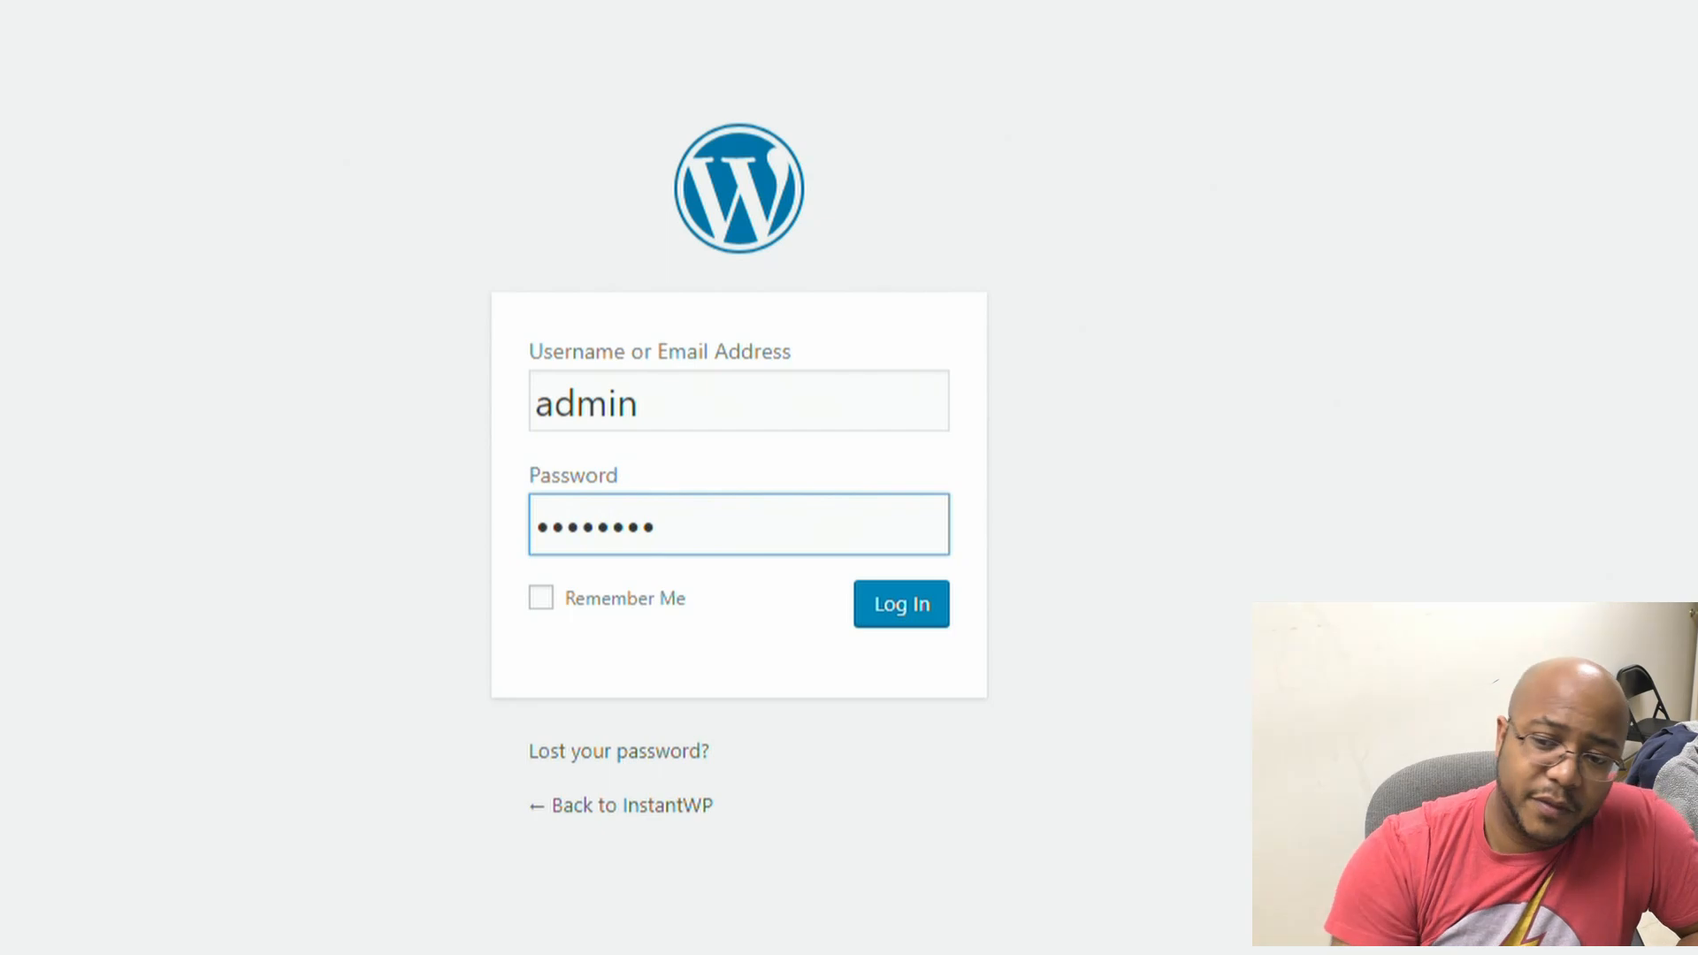
key("Return")
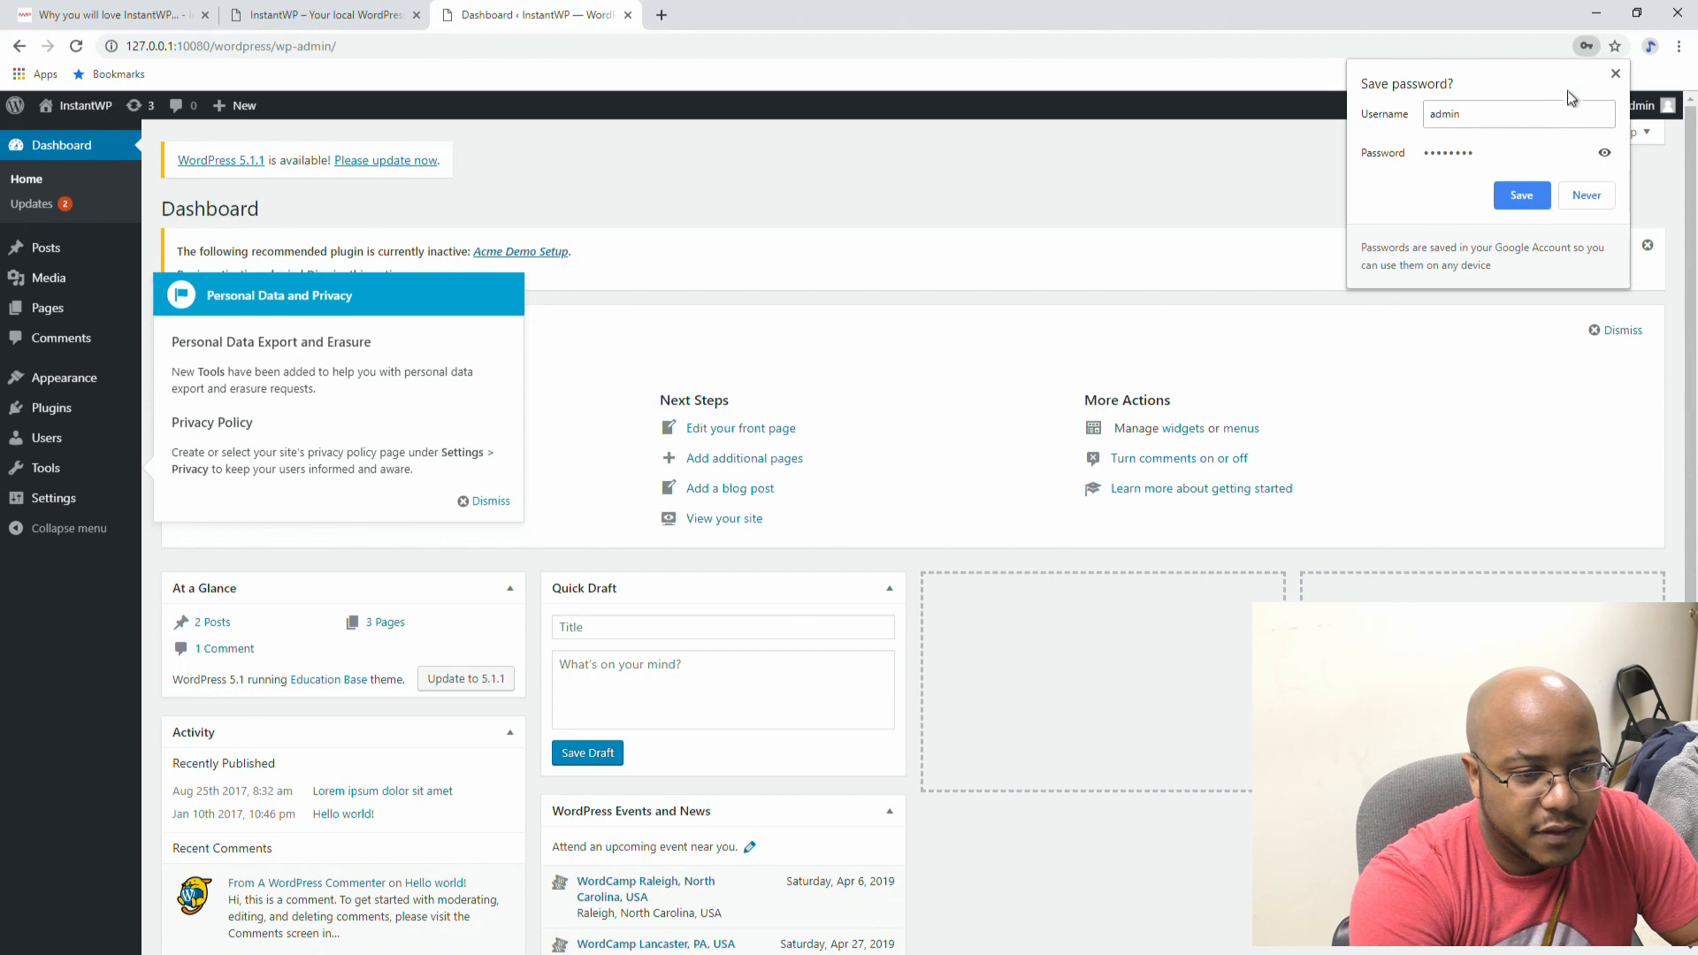
Step: Dismiss the save-password and privacy notices and upgrade WordPress to version 5.1.1
left_click(1618, 73)
left_click(491, 502)
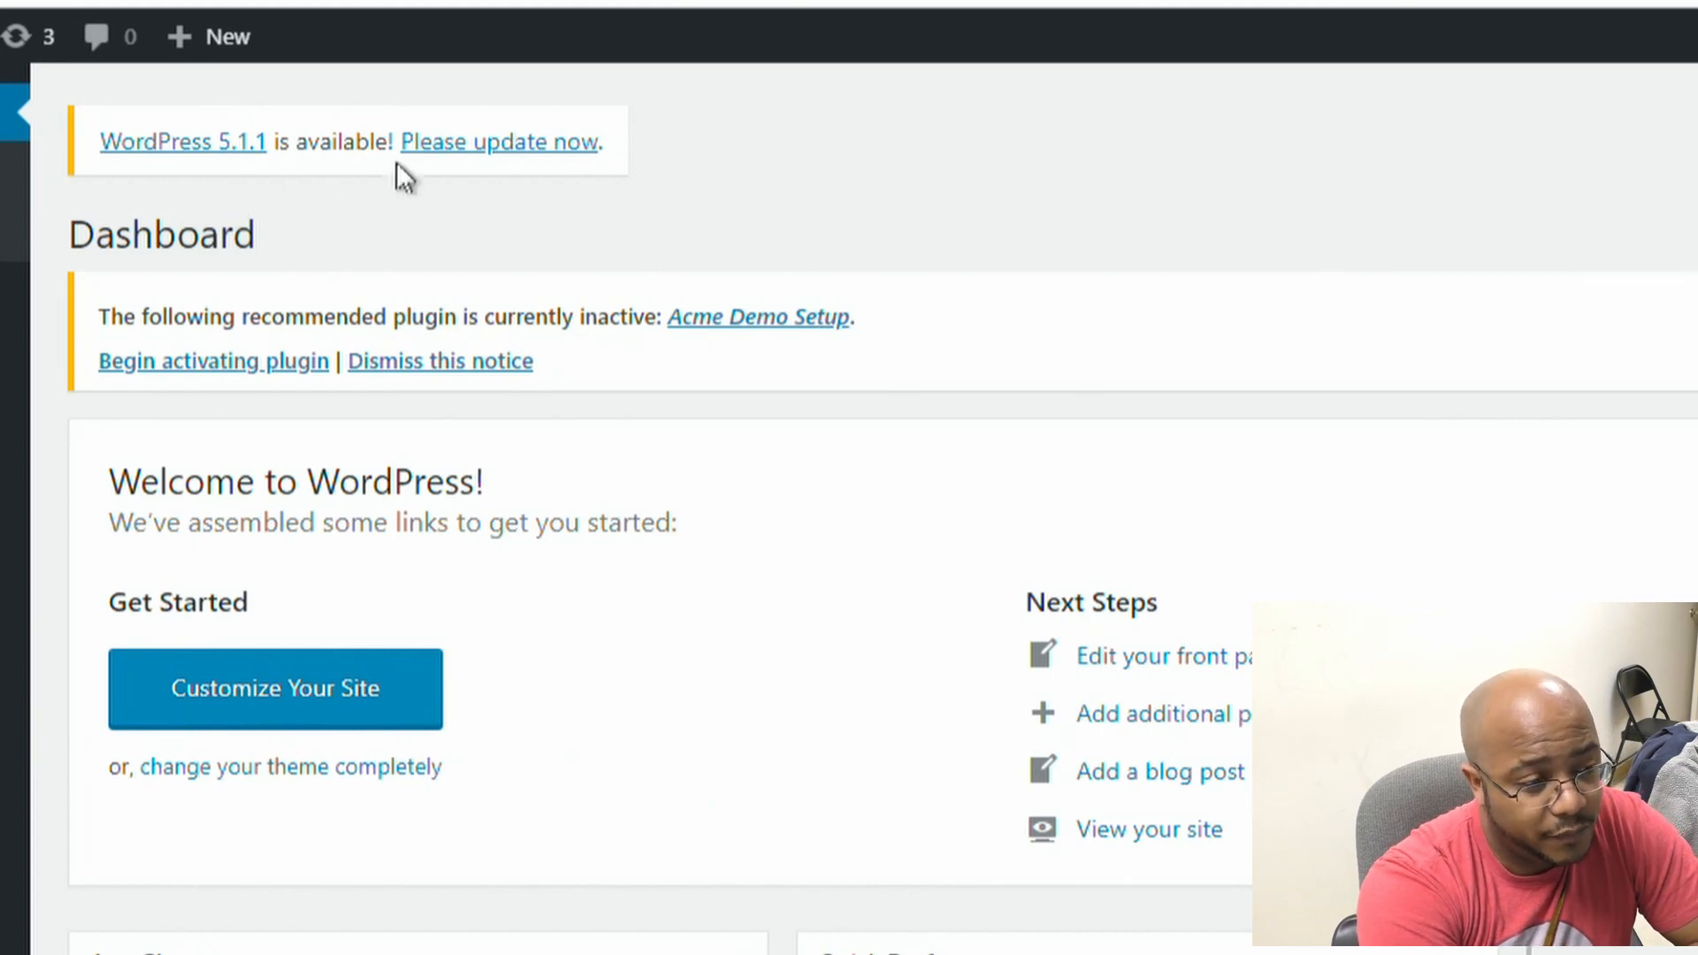
left_click(470, 152)
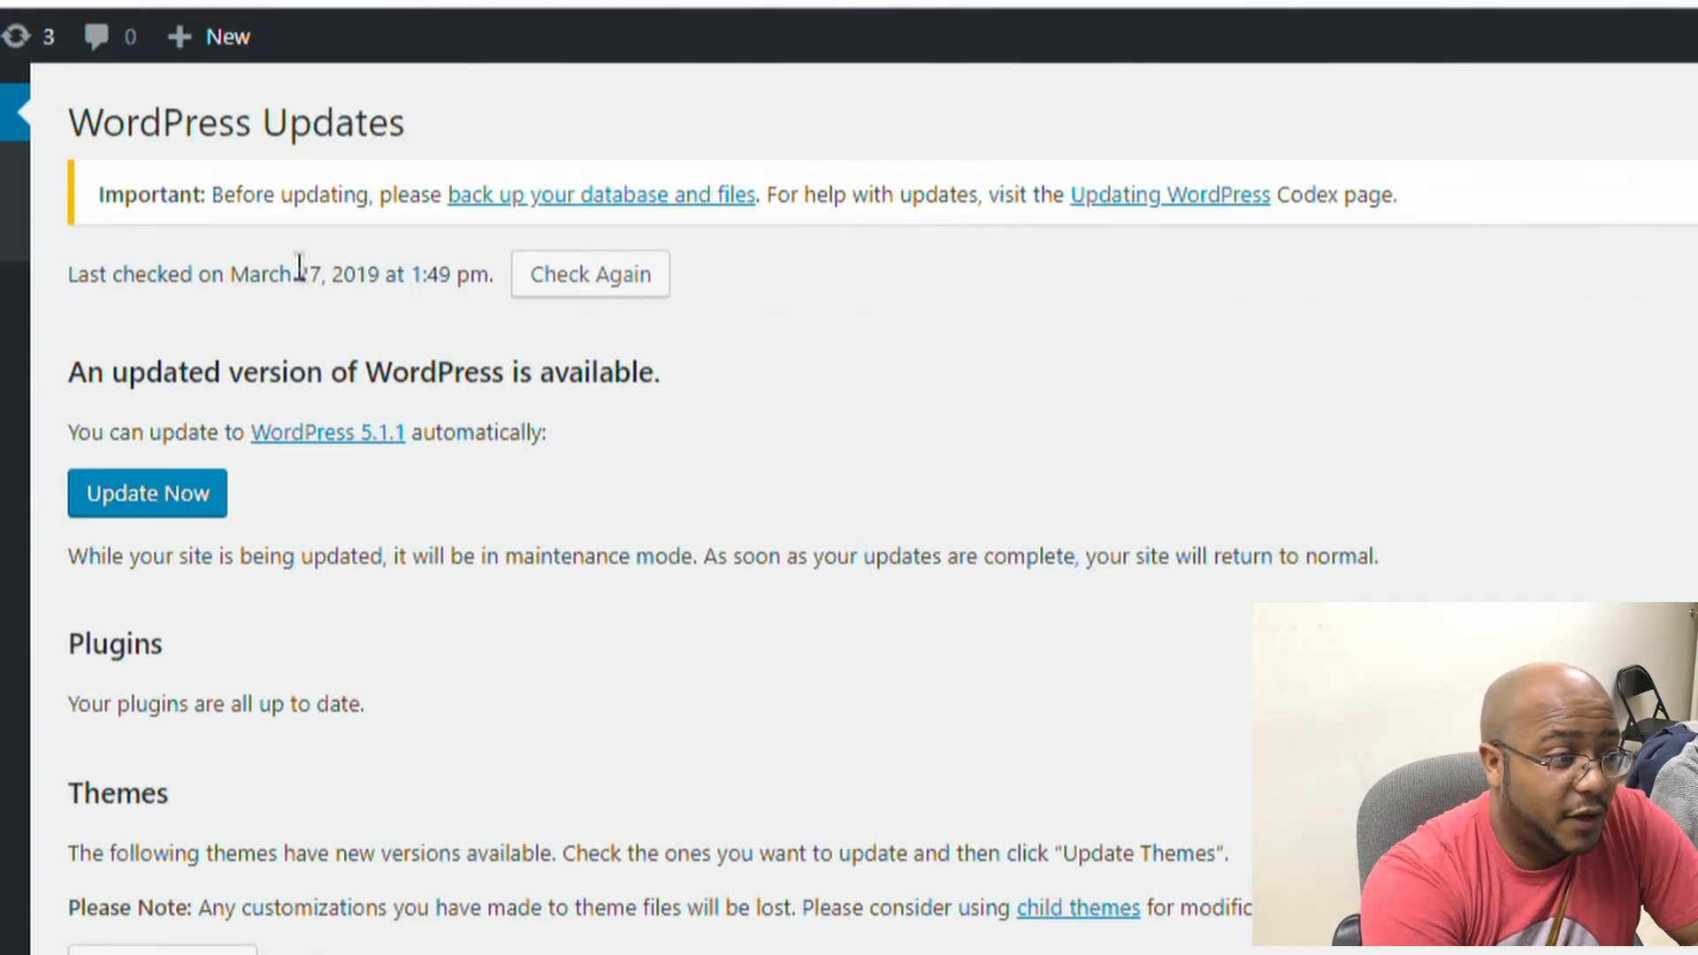
left_click(164, 500)
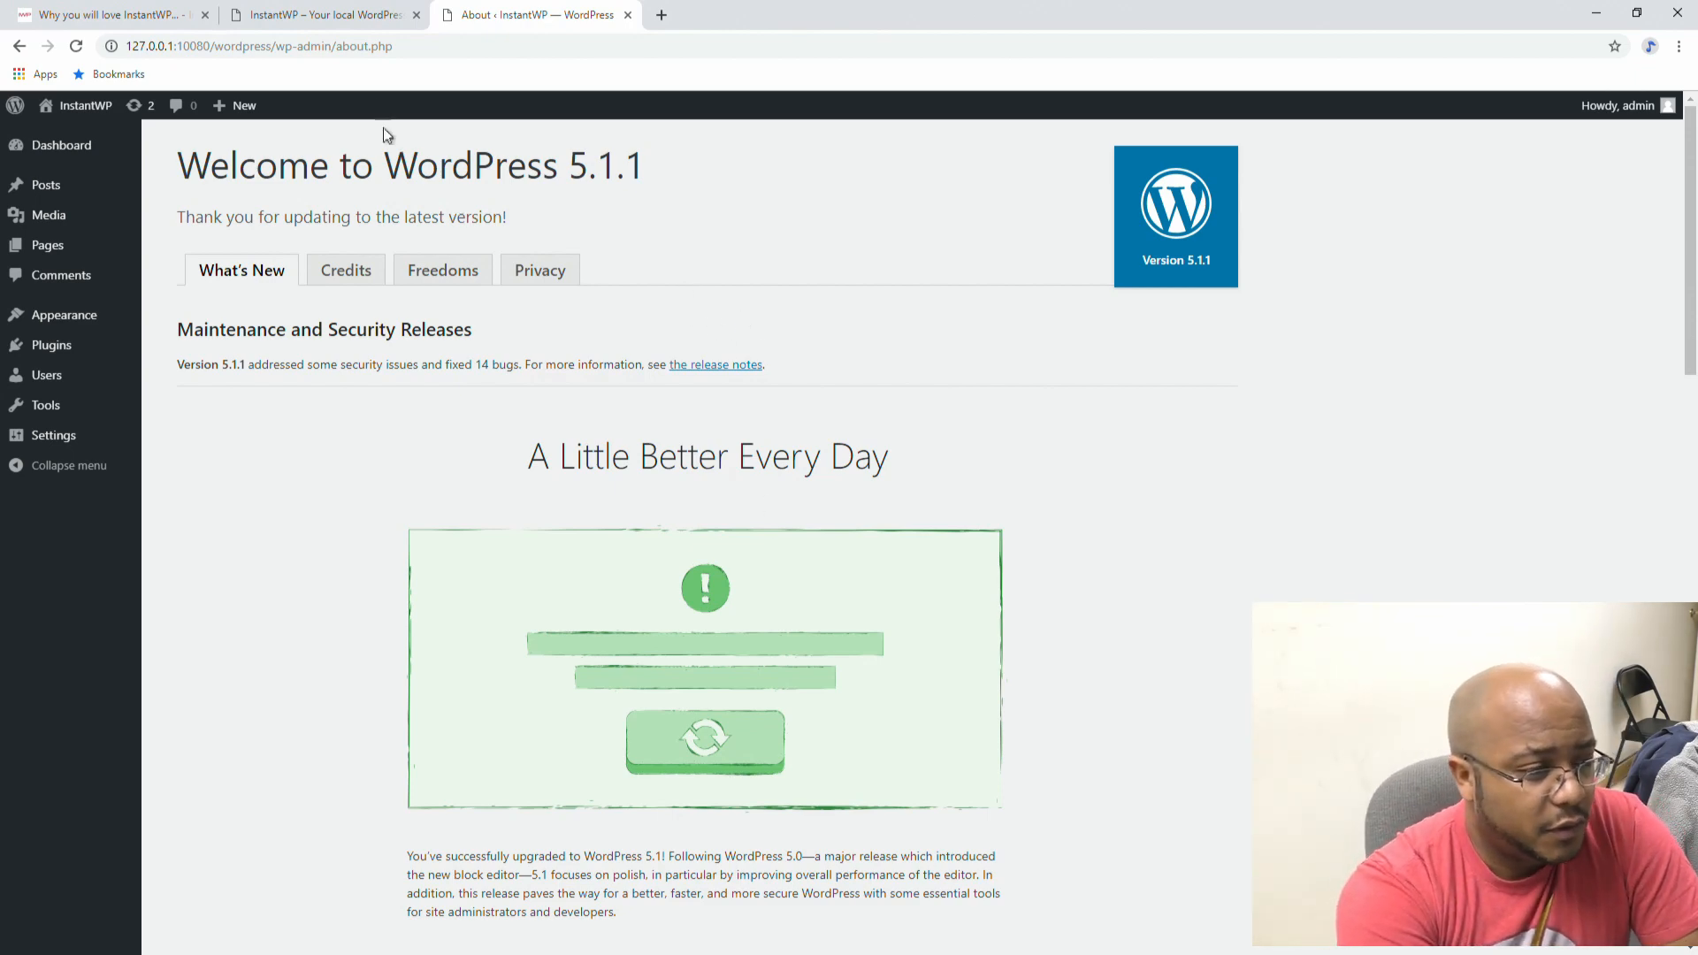
Step: Update the Twenty Fifteen and Twenty Seventeen themes from the Updates page
scroll(756, 407, "down", 4)
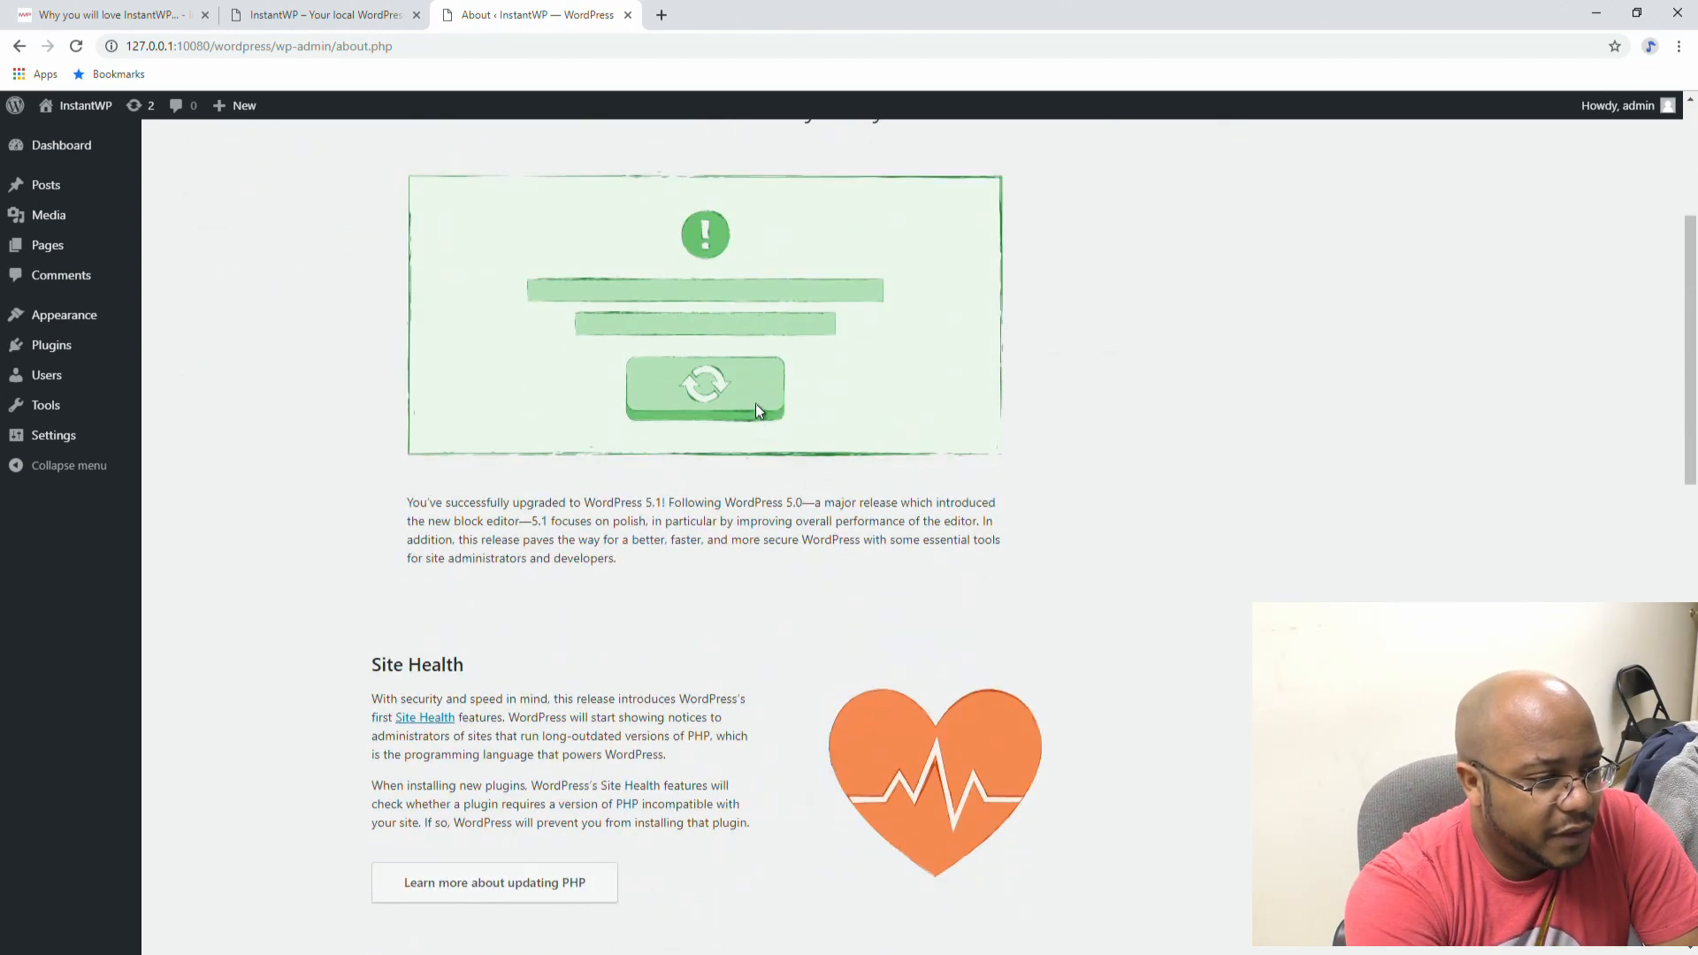
scroll(756, 401, "down", 6)
scroll(758, 402, "up", 10)
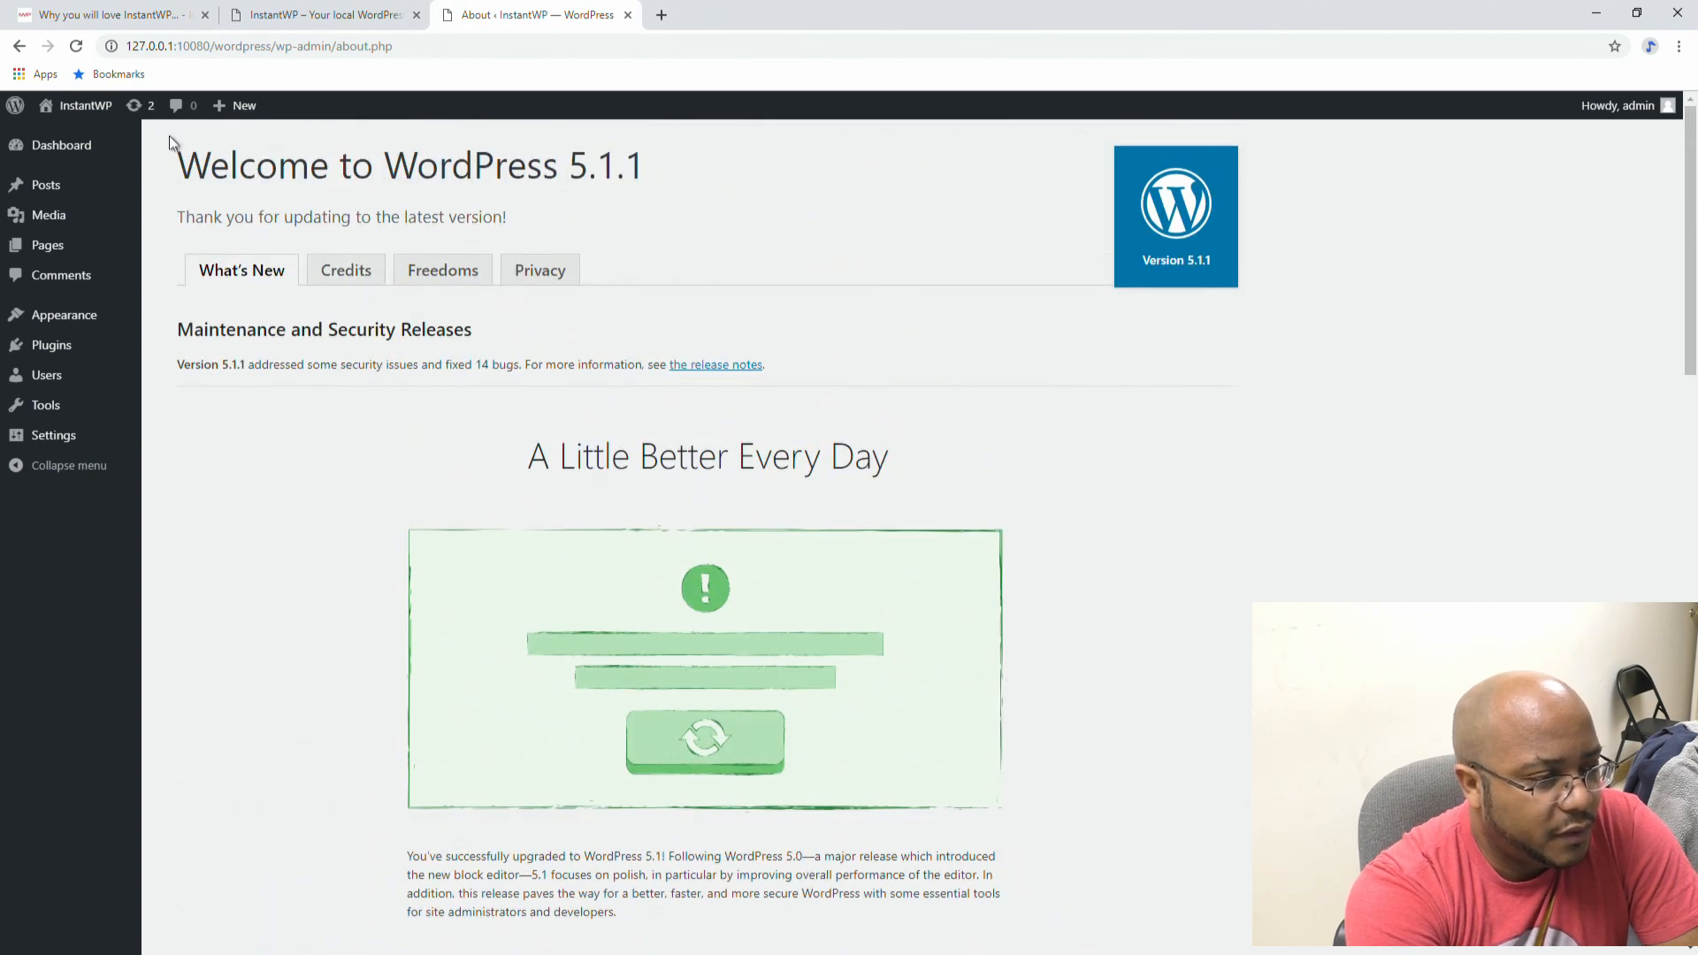
left_click(135, 107)
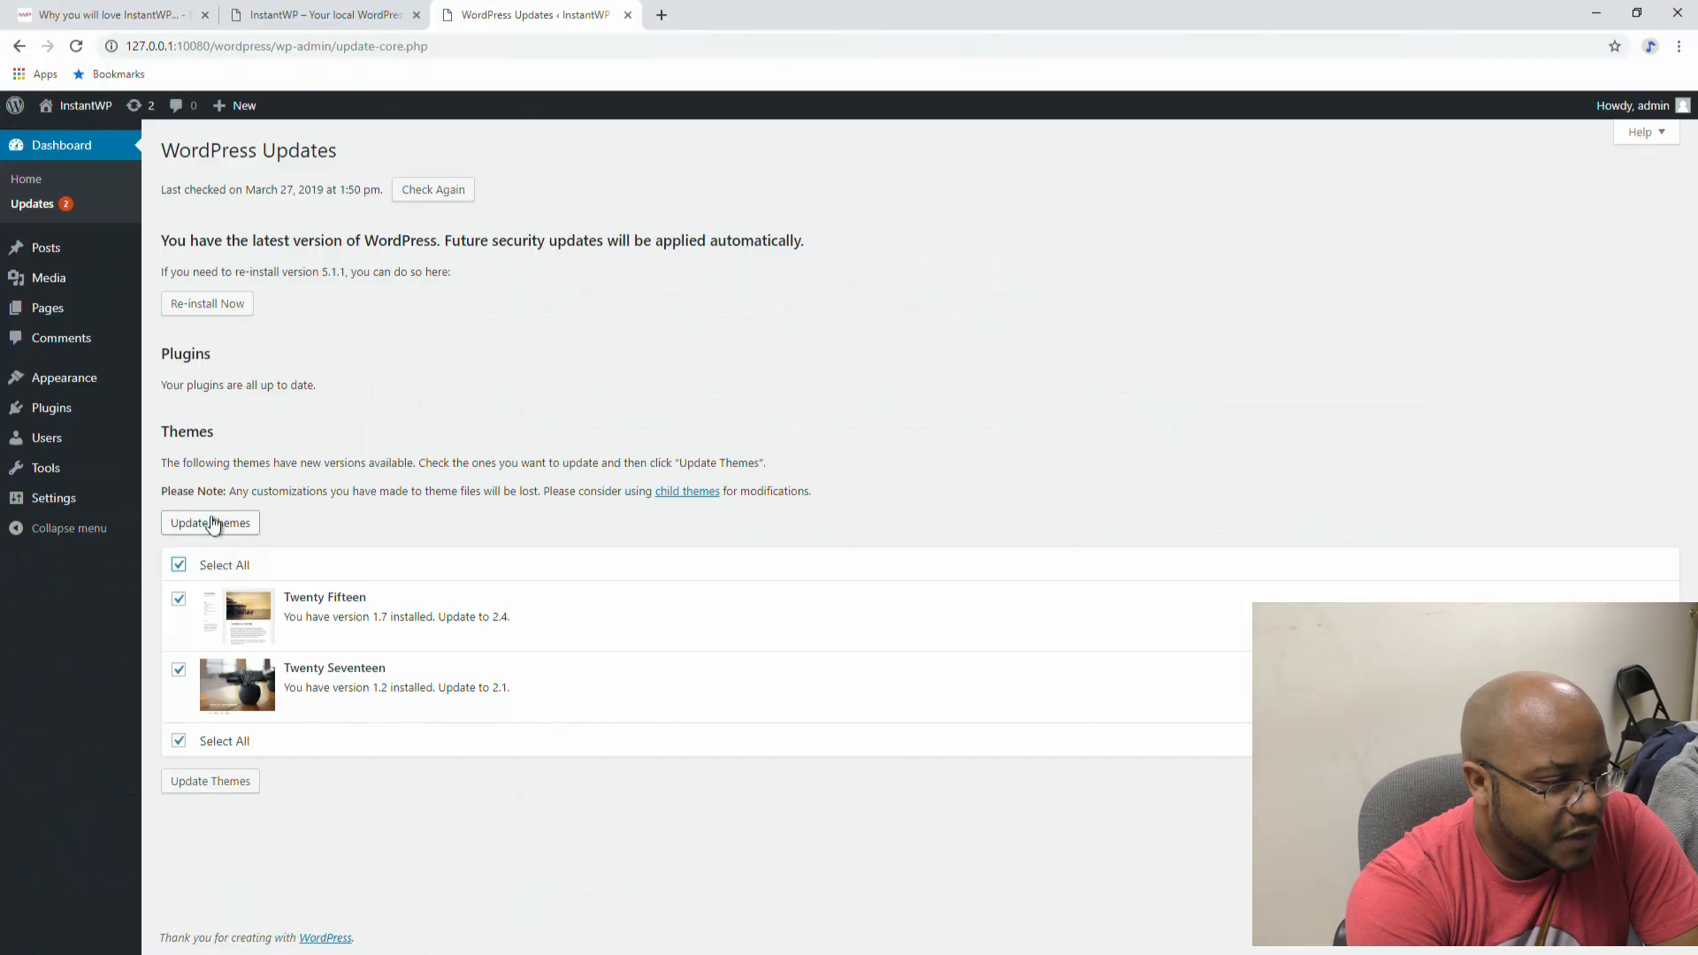
left_click(214, 518)
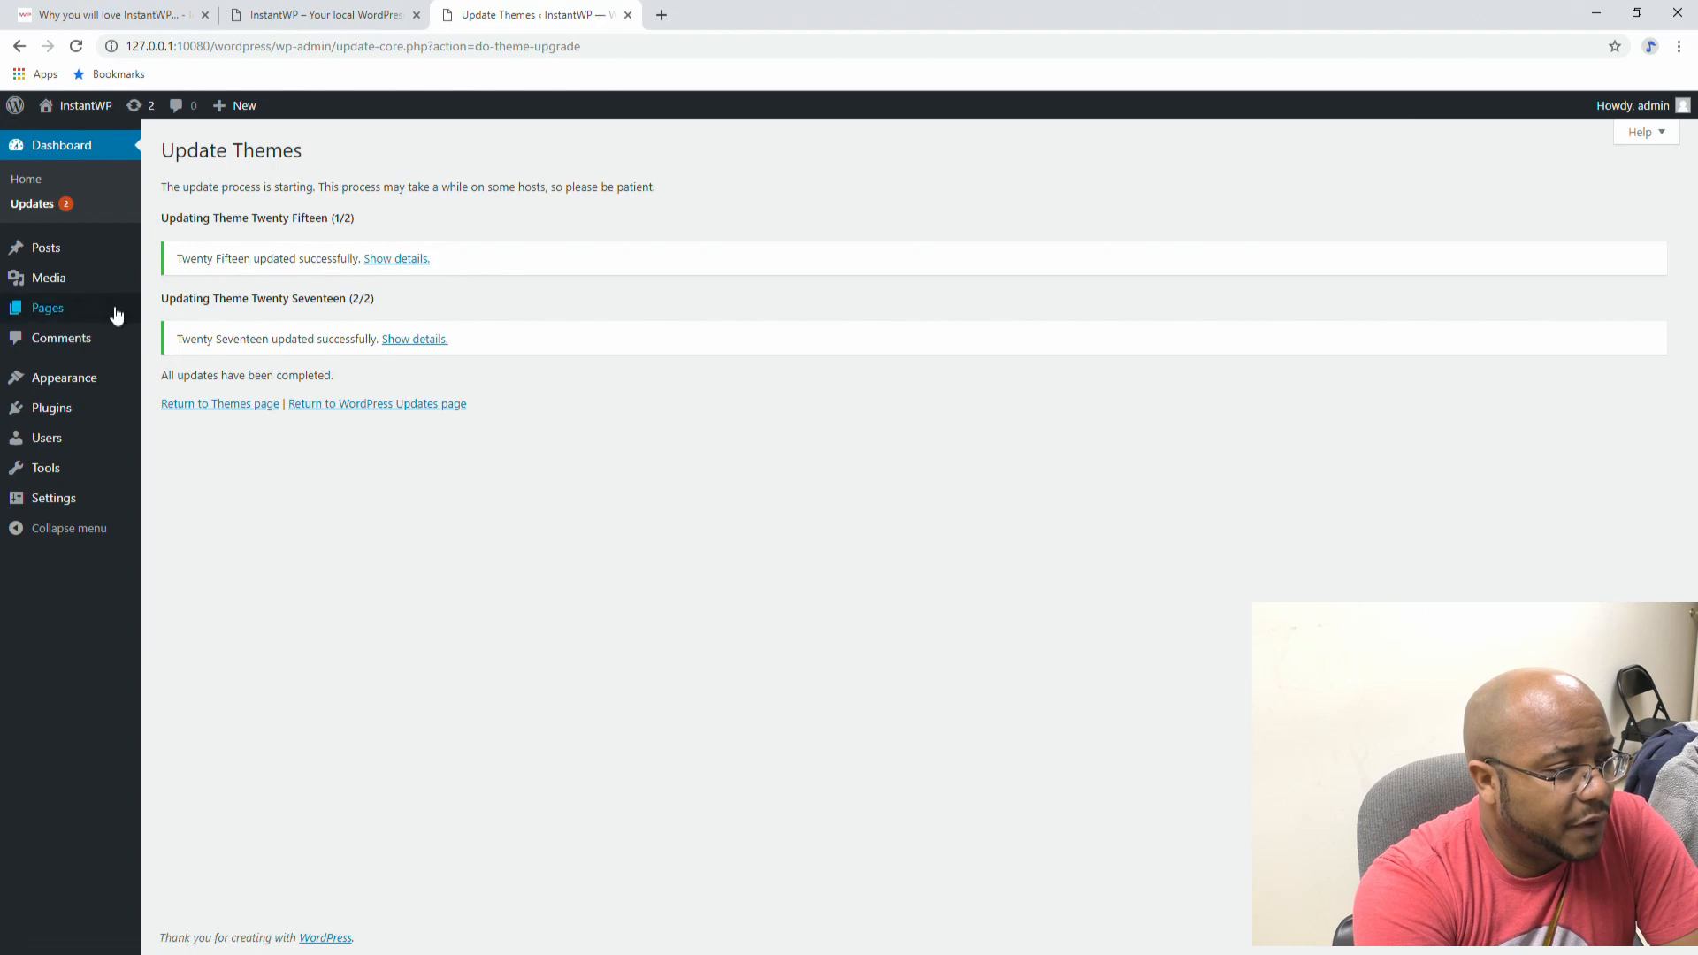
Step: Review the MyKnowledgeBase and Education Base theme details, then go to Add Themes
mouse_move(55, 382)
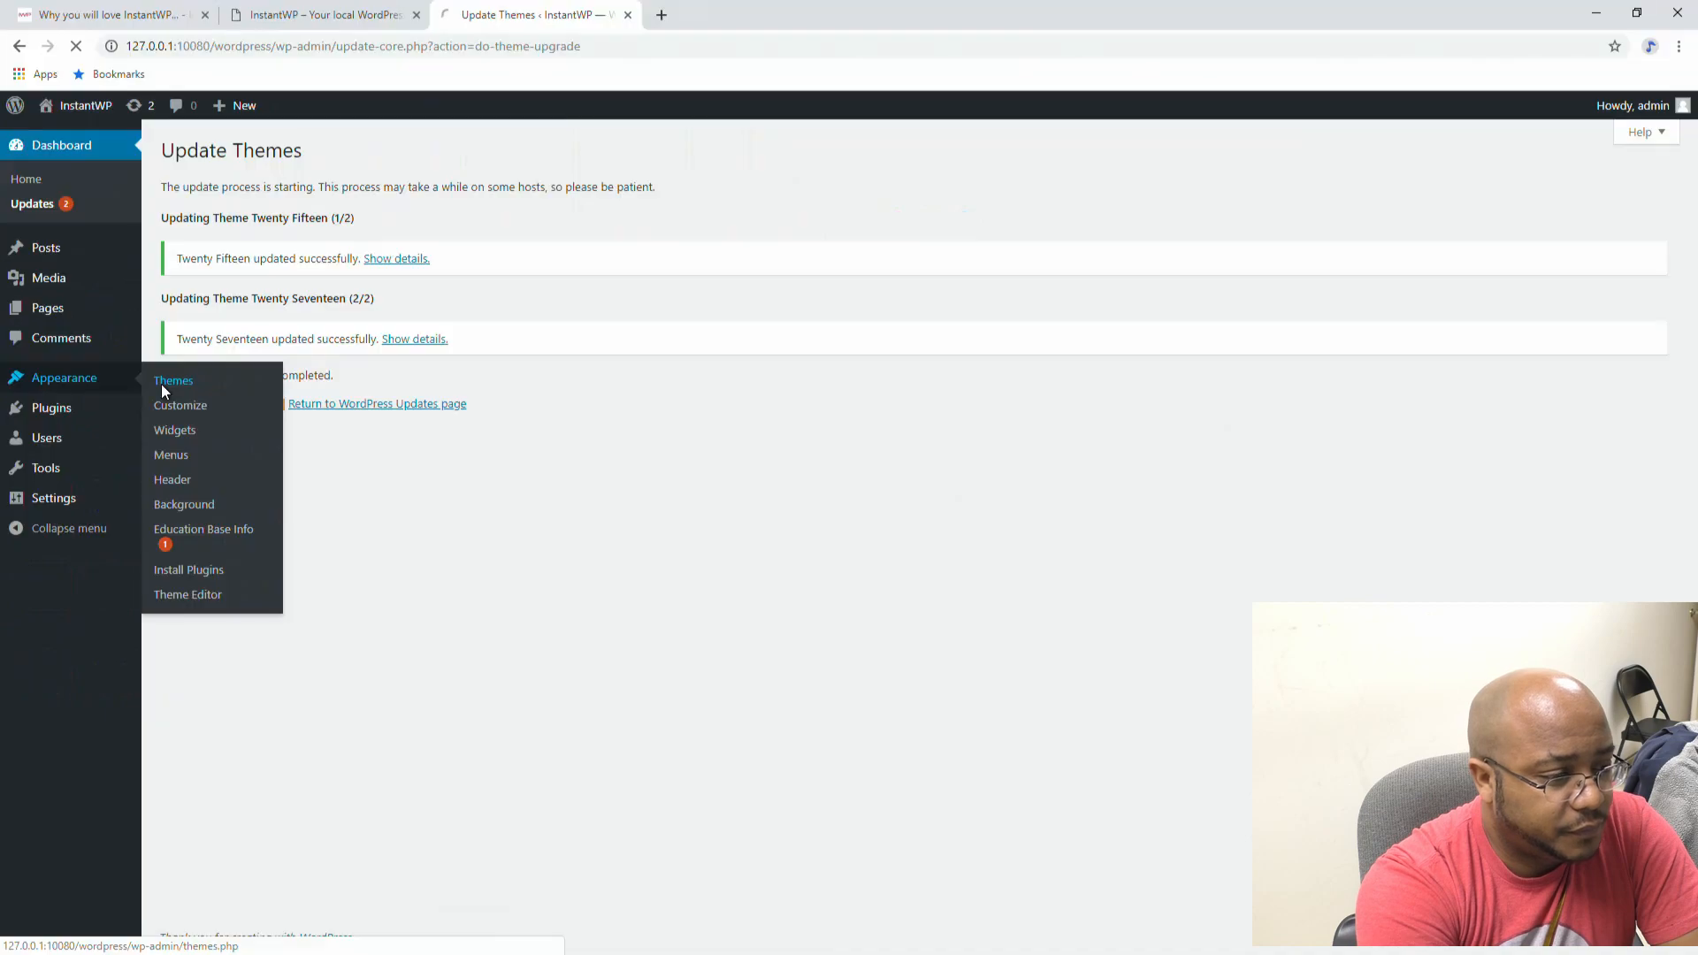
left_click(475, 263)
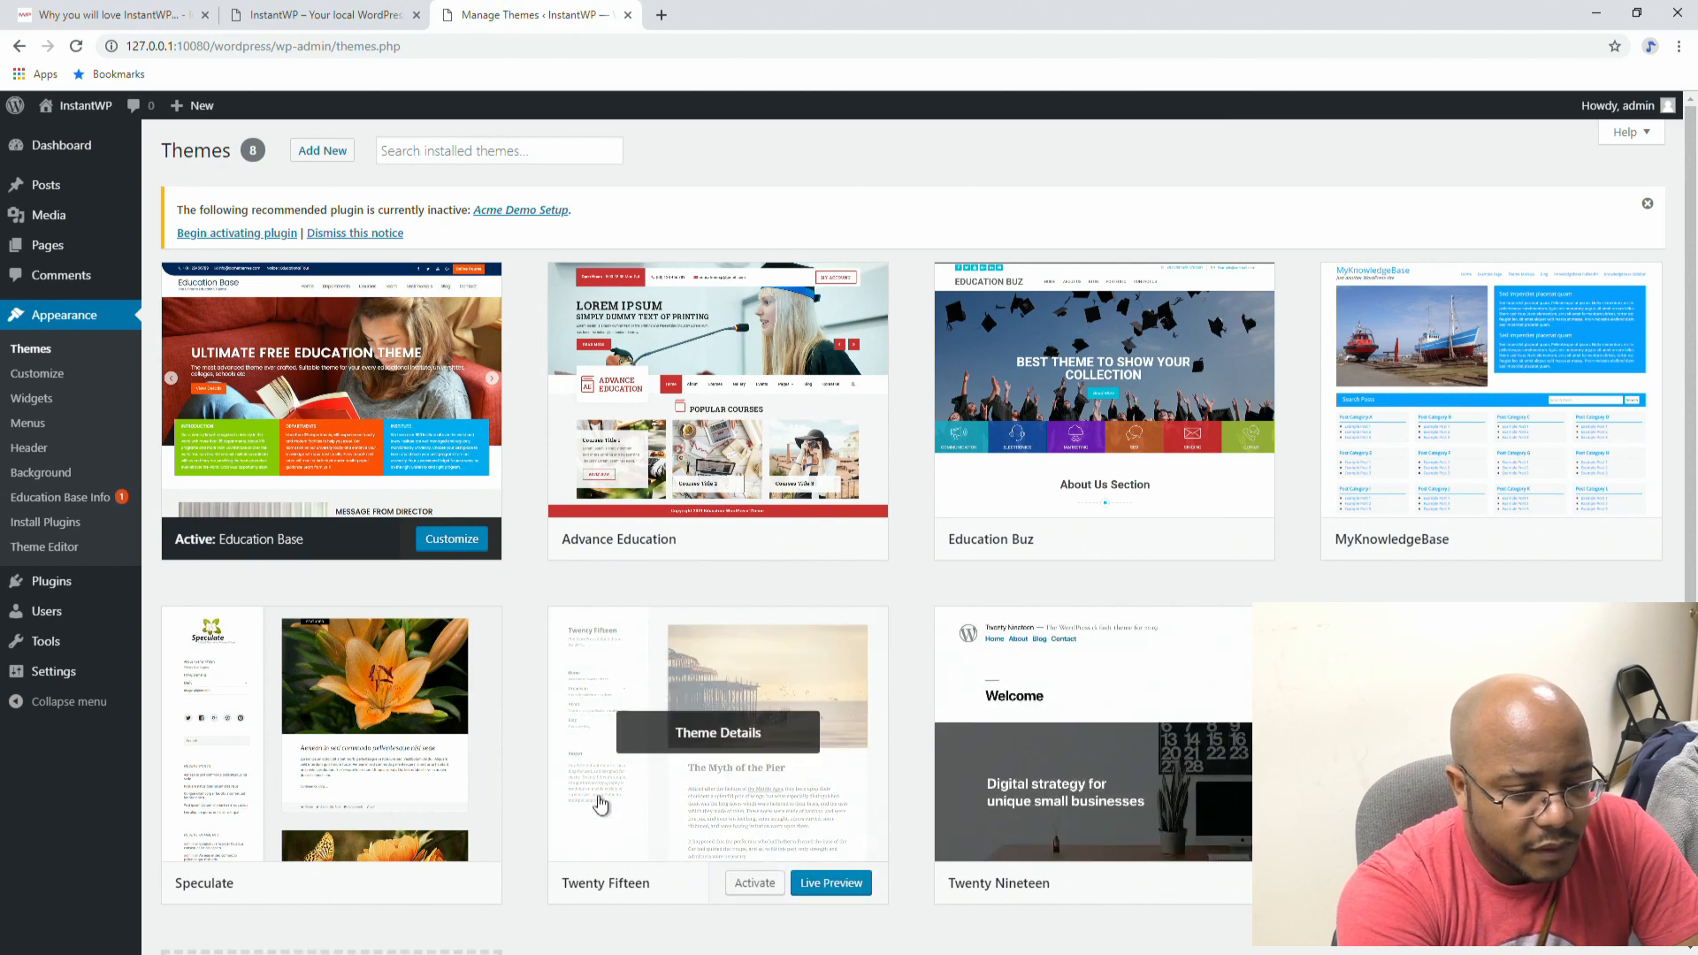
left_click(1488, 402)
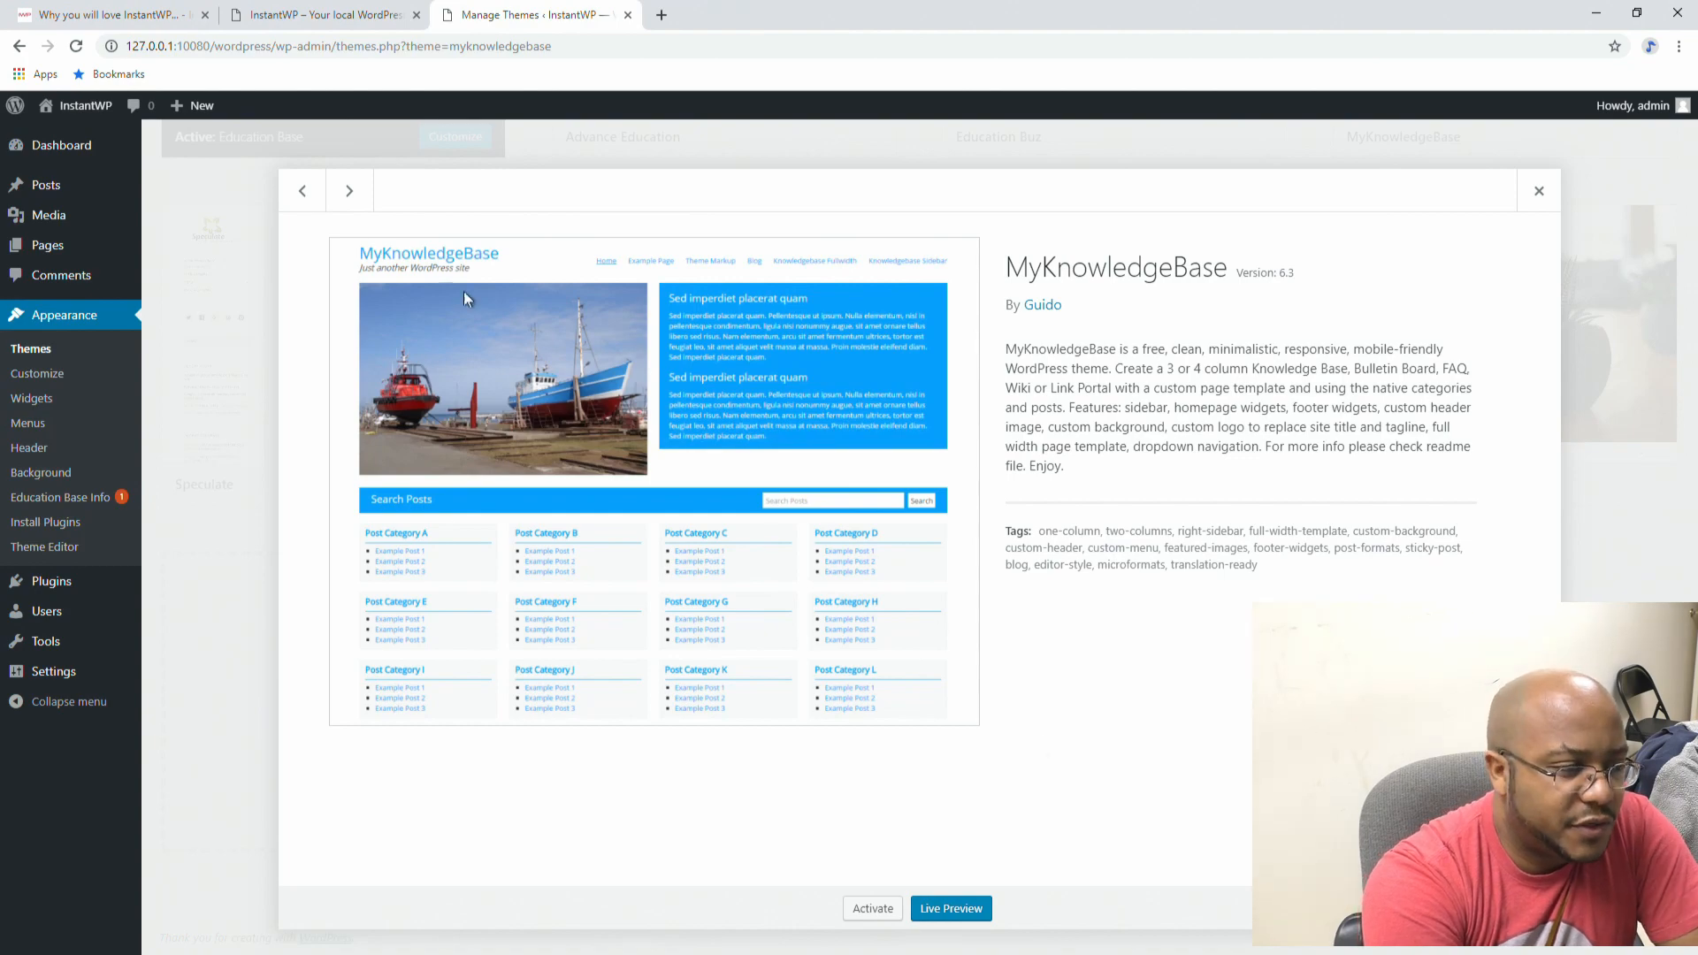
left_click(1536, 194)
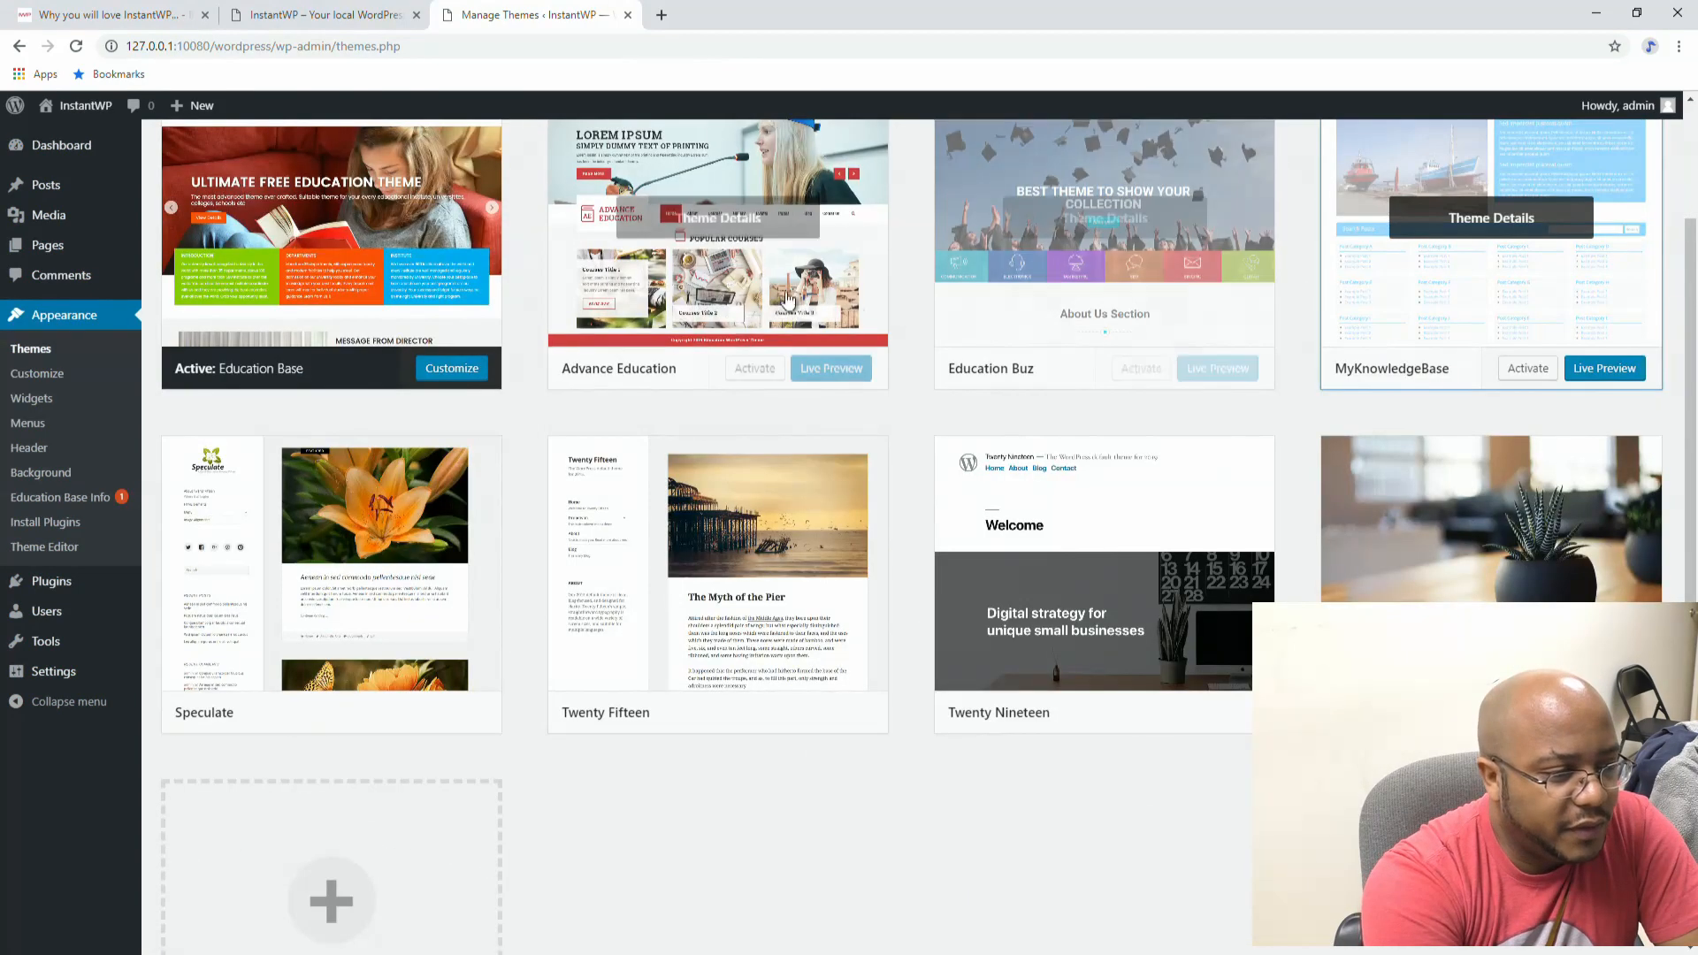
left_click(373, 226)
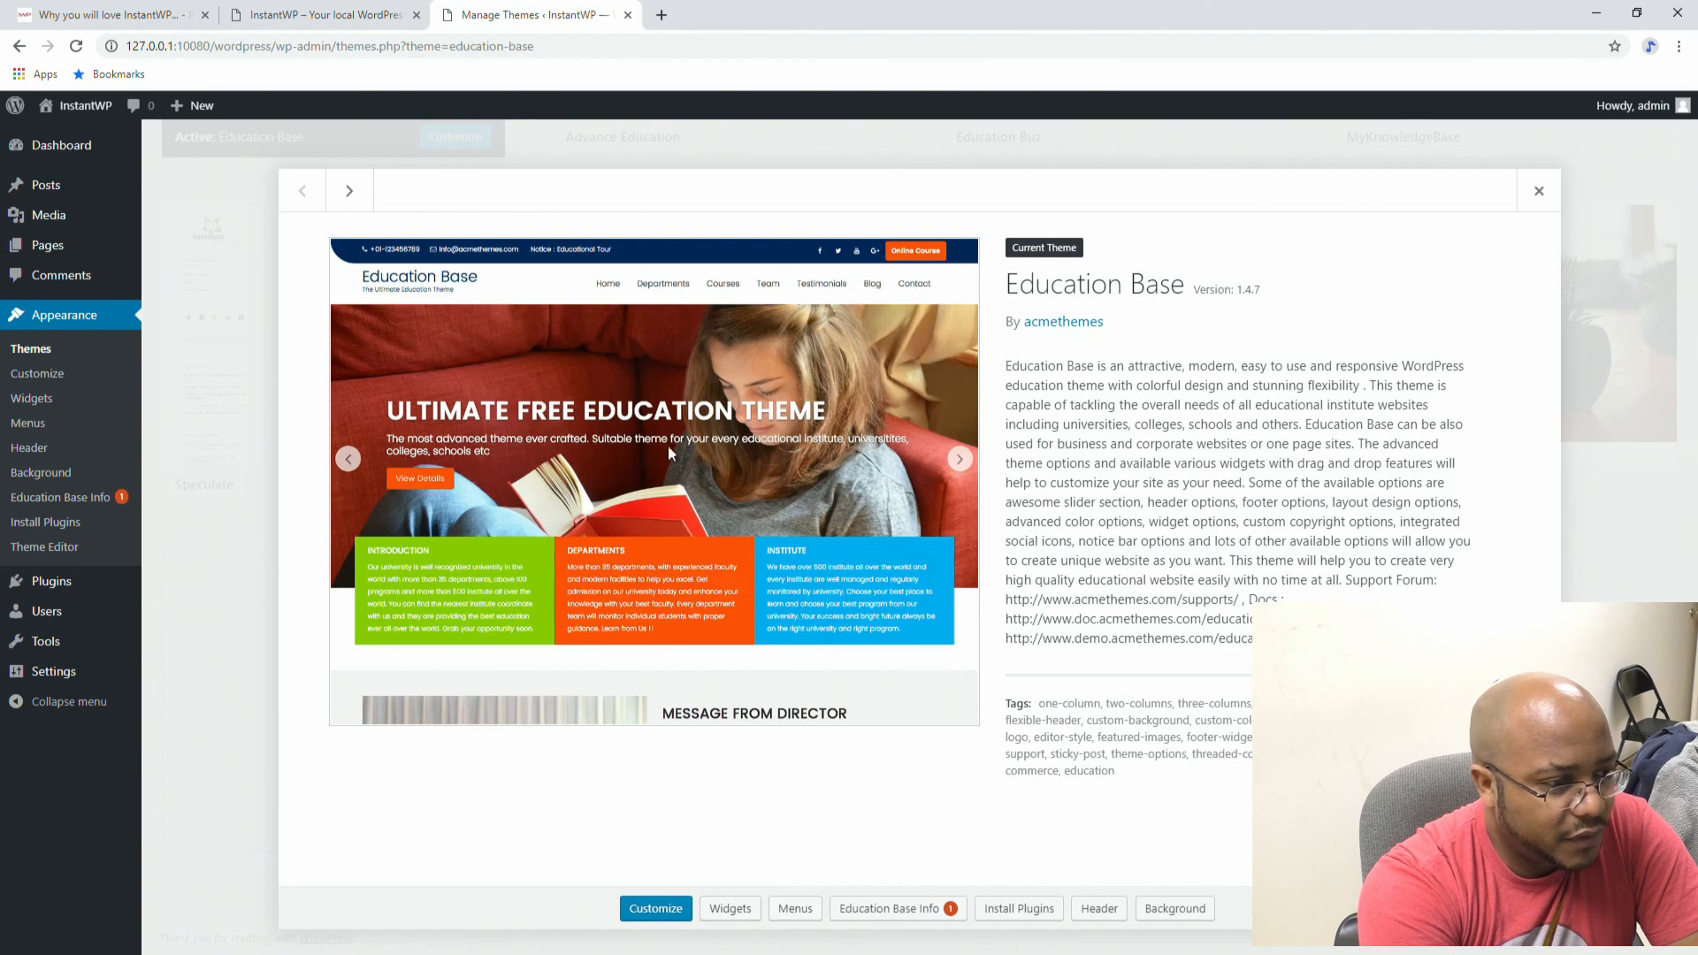
left_click(1539, 191)
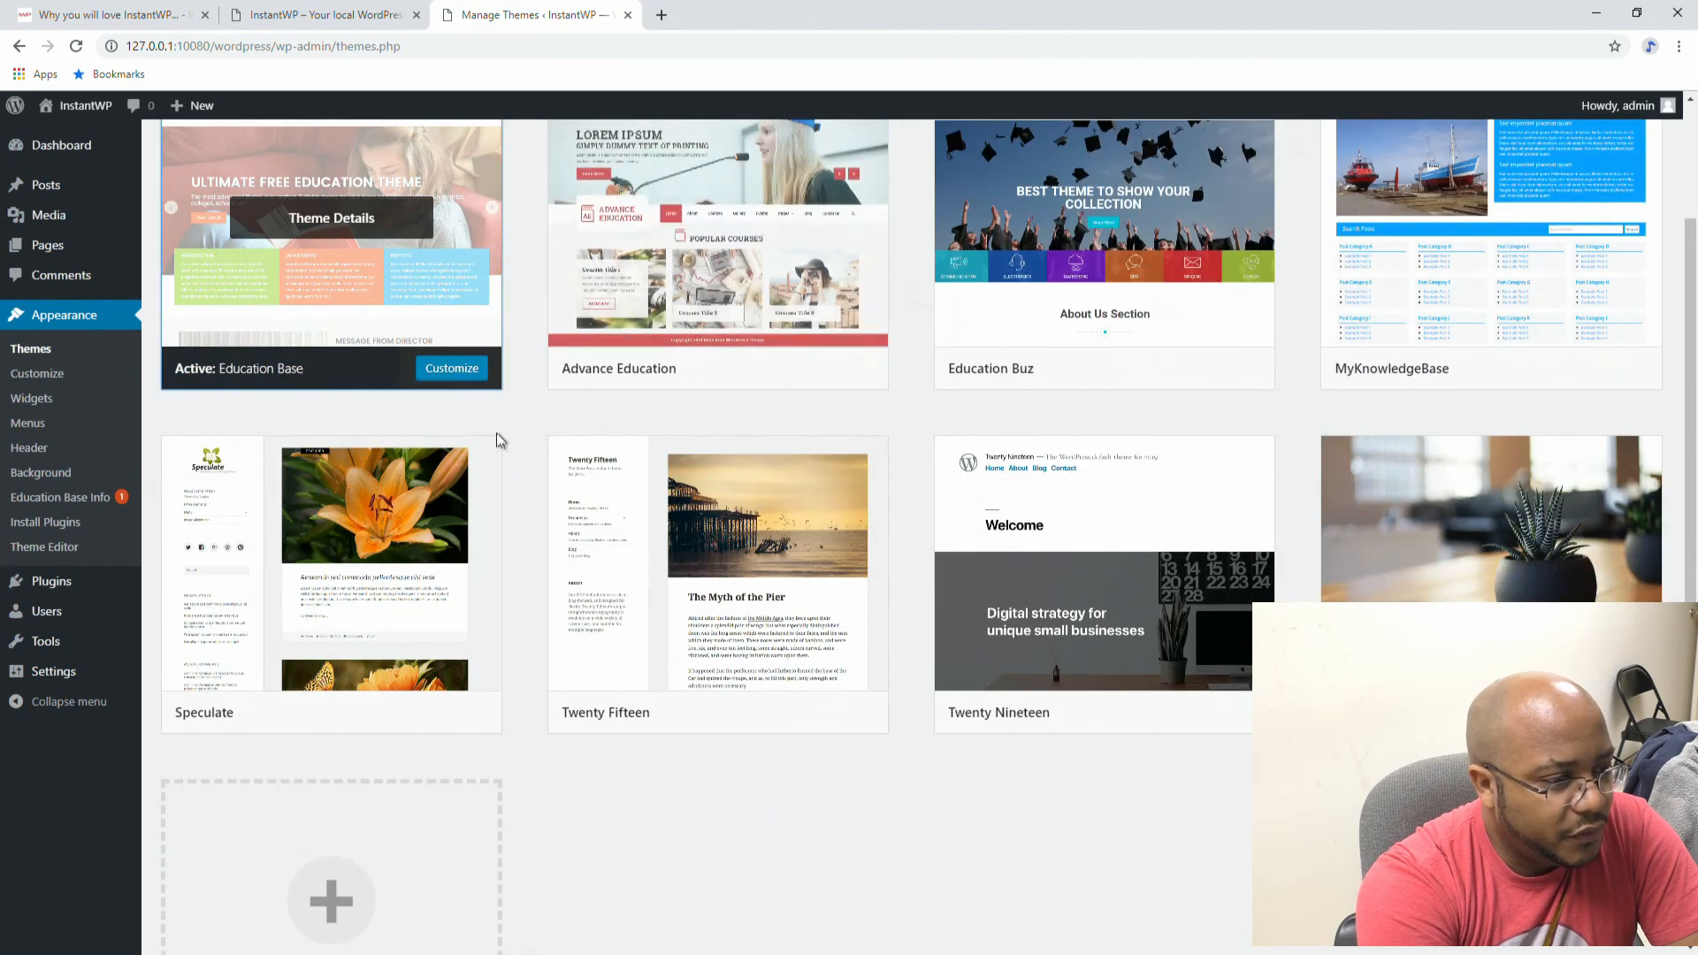
scroll(407, 294, "up", 2)
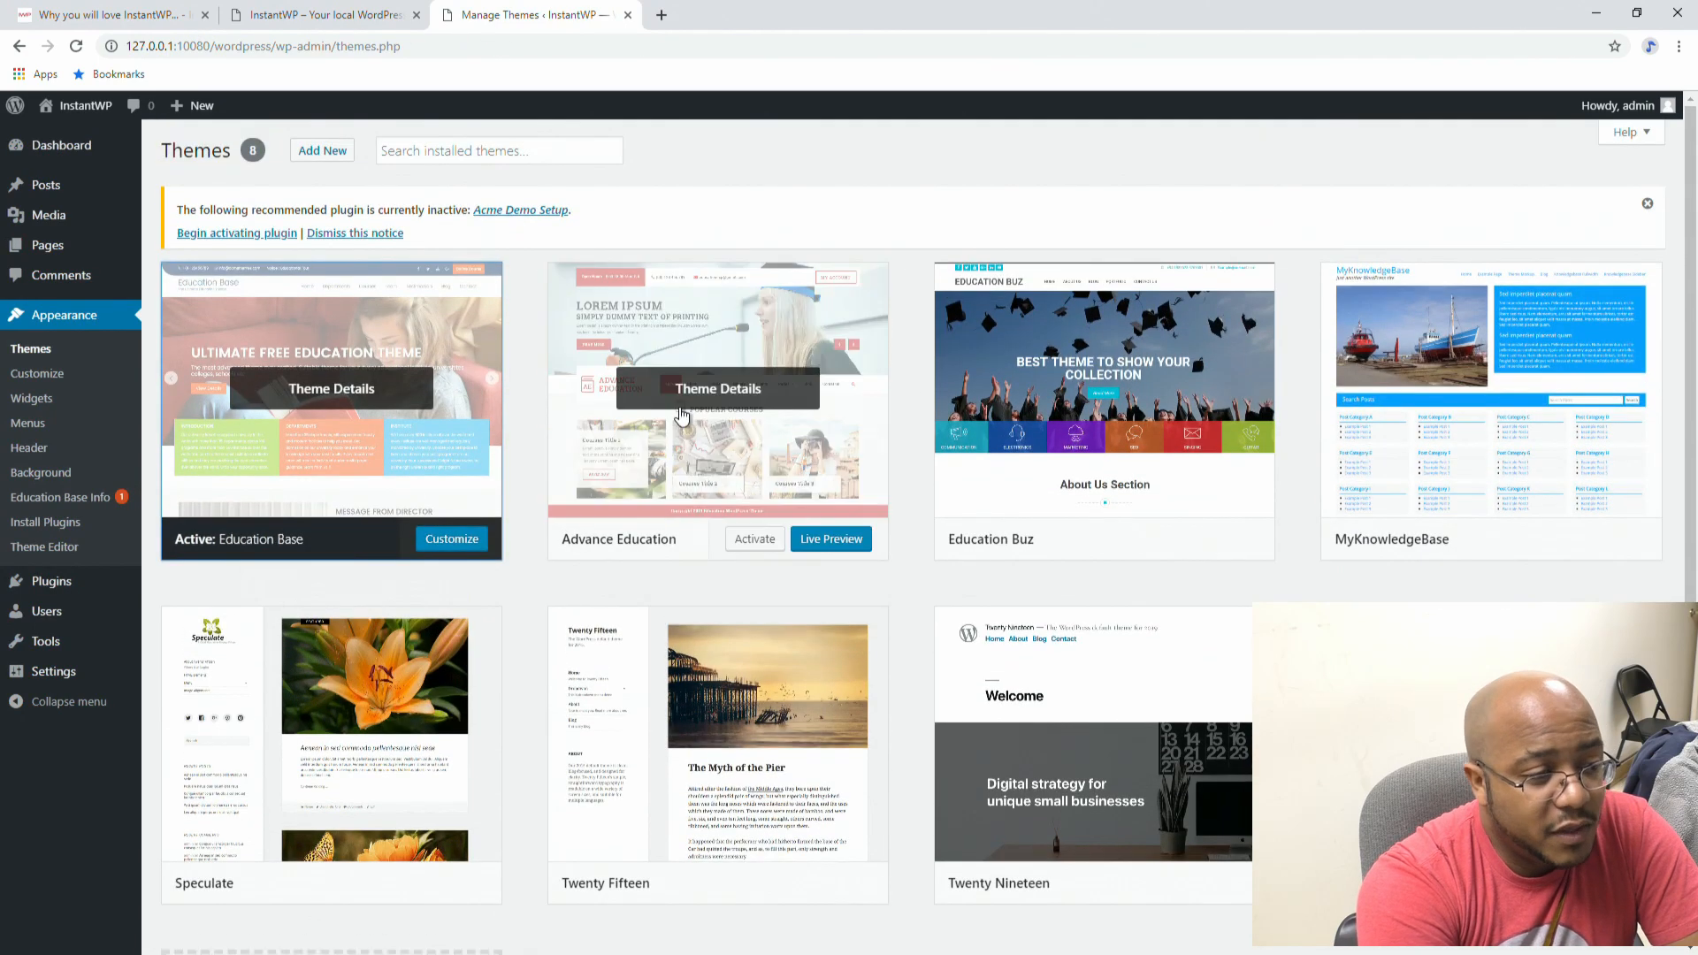
left_click(322, 150)
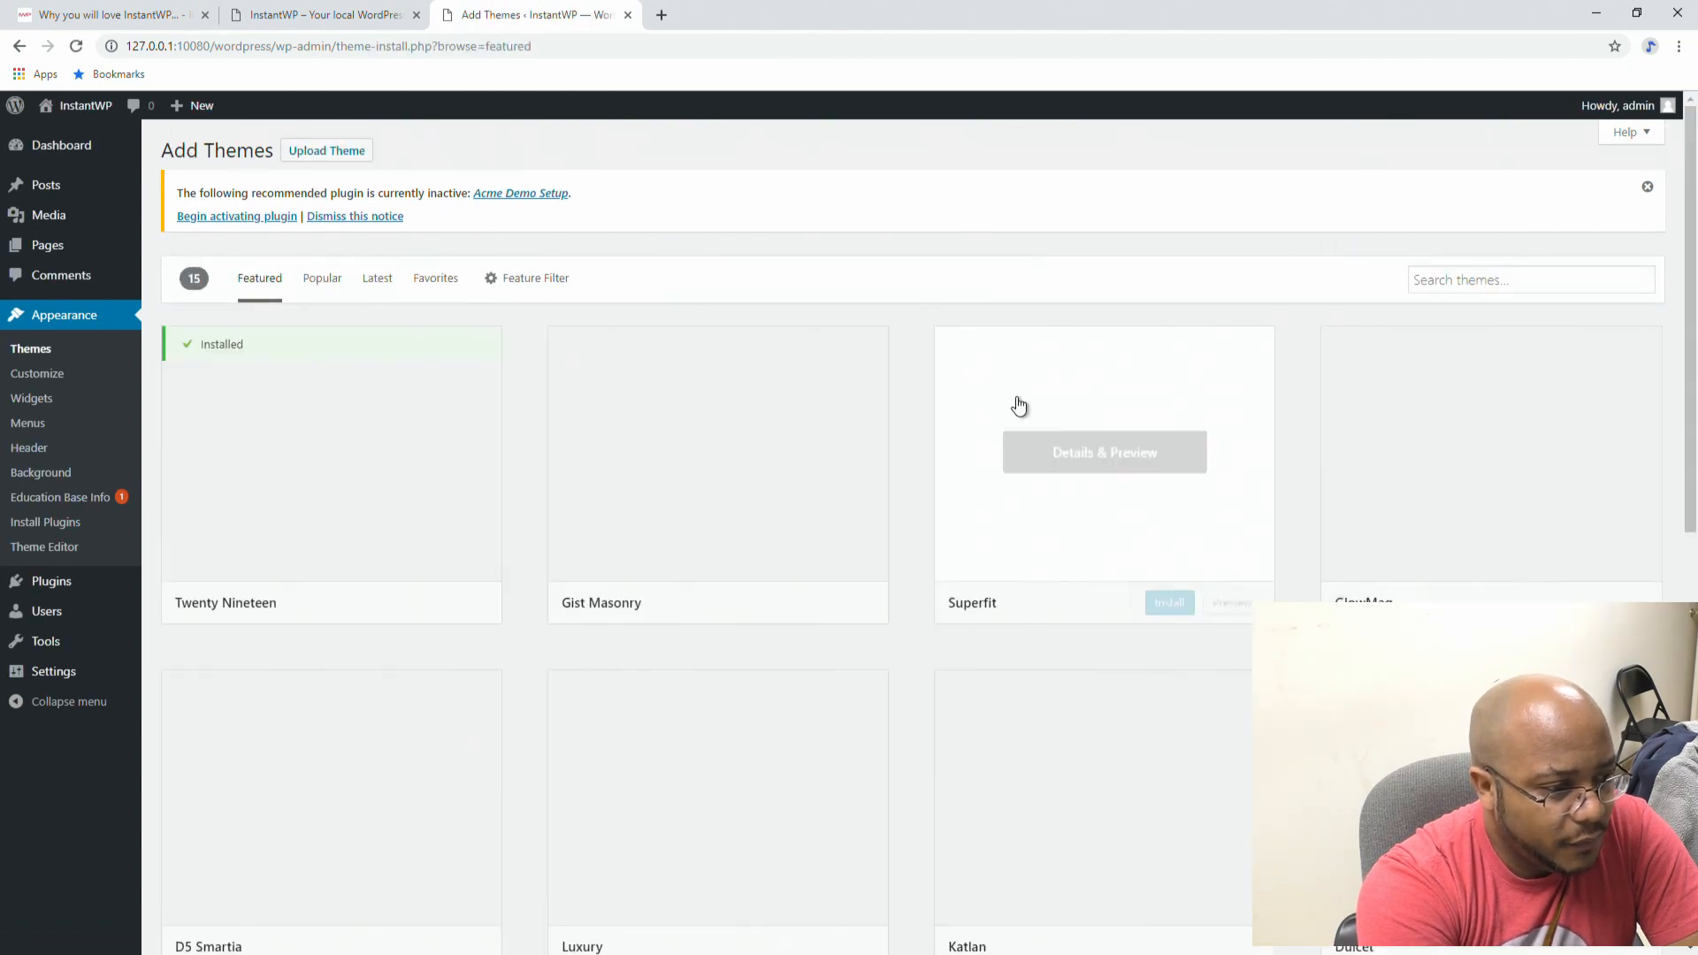
Step: Search the theme directory for 'faq' and open MyWiki's Details & Preview
left_click(1518, 285)
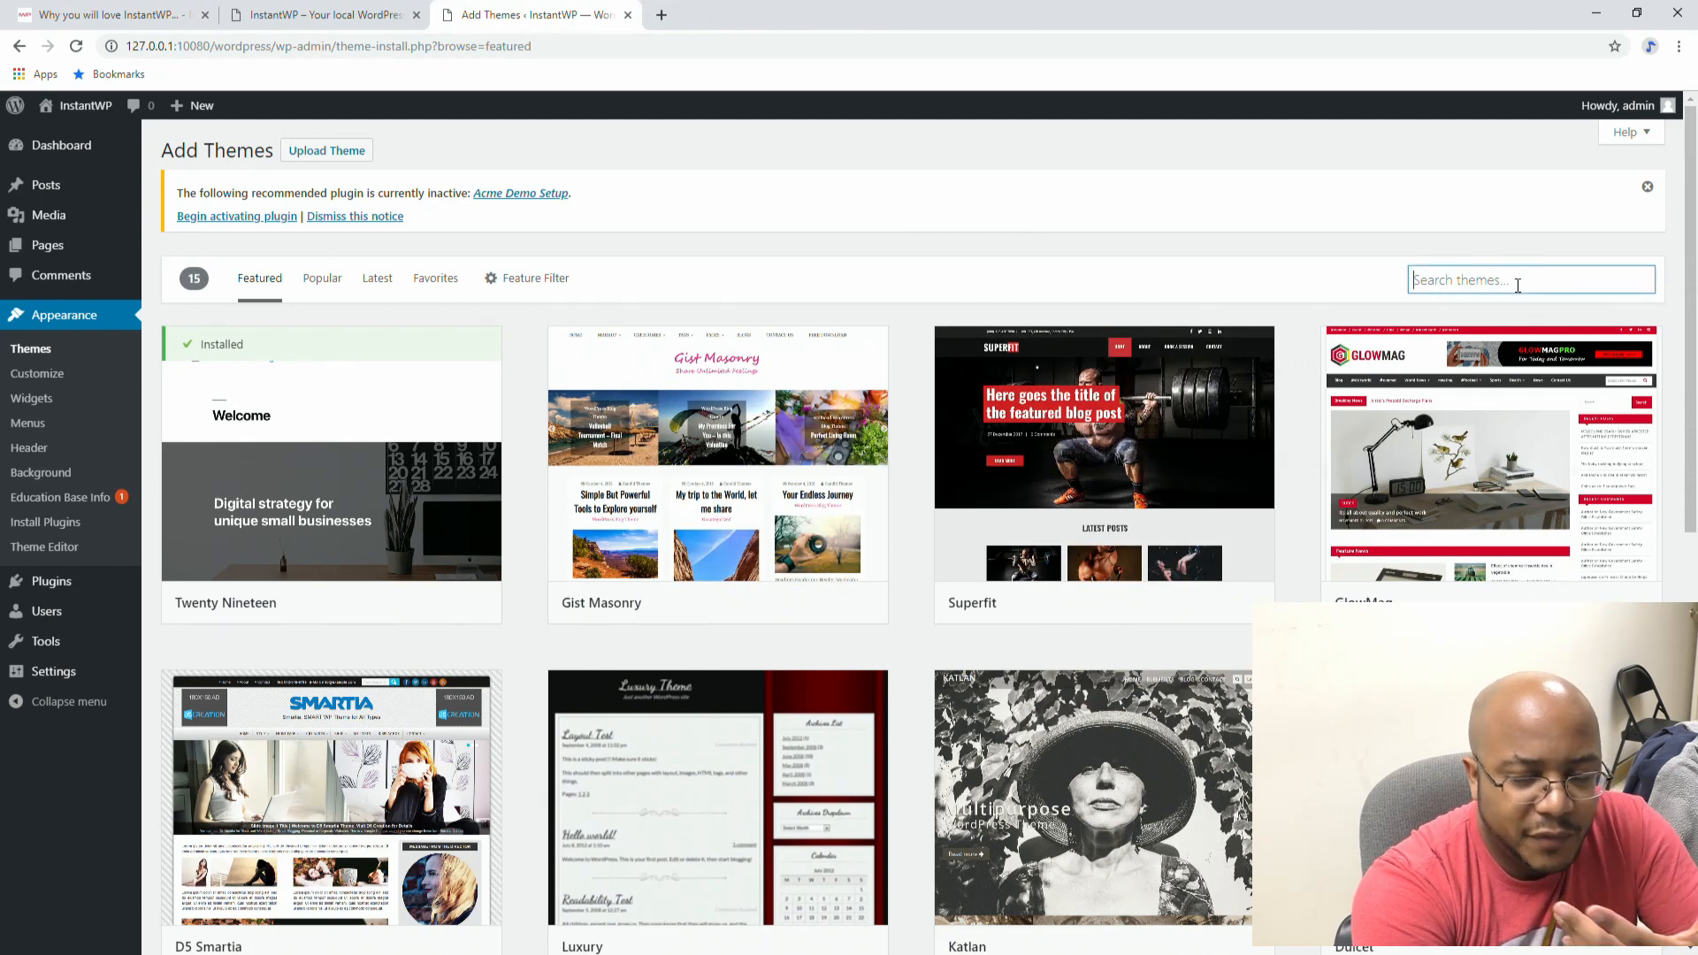
type("t")
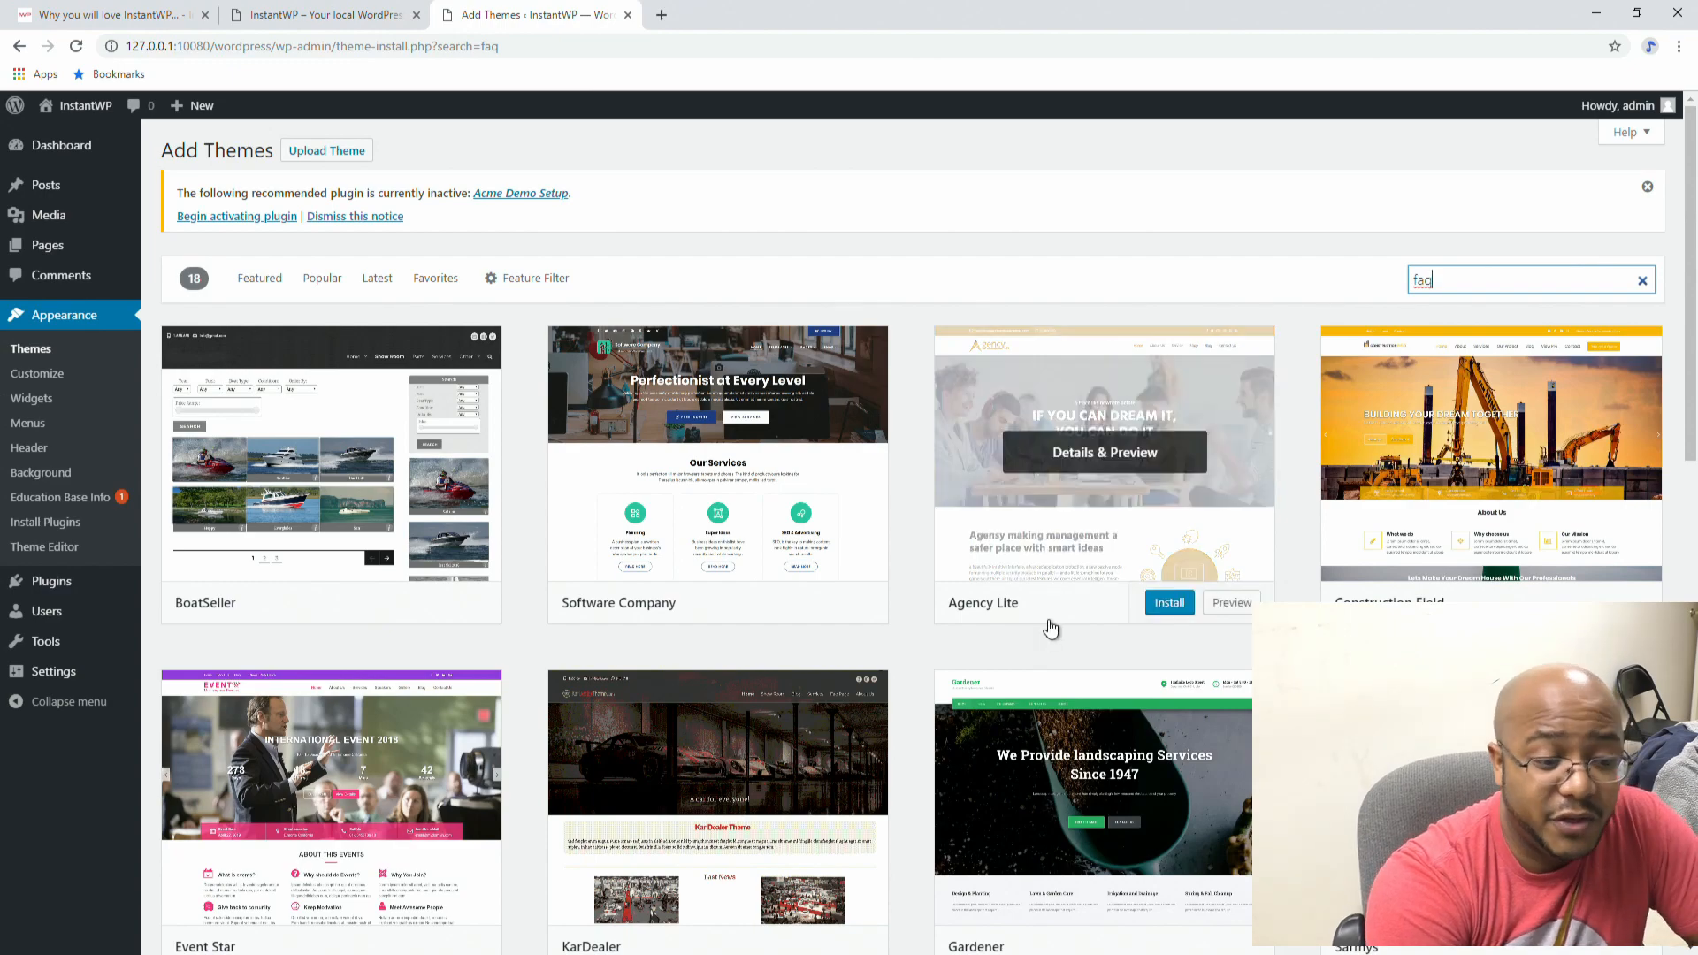
scroll(1046, 628, "down", 5)
scroll(1052, 628, "down", 1)
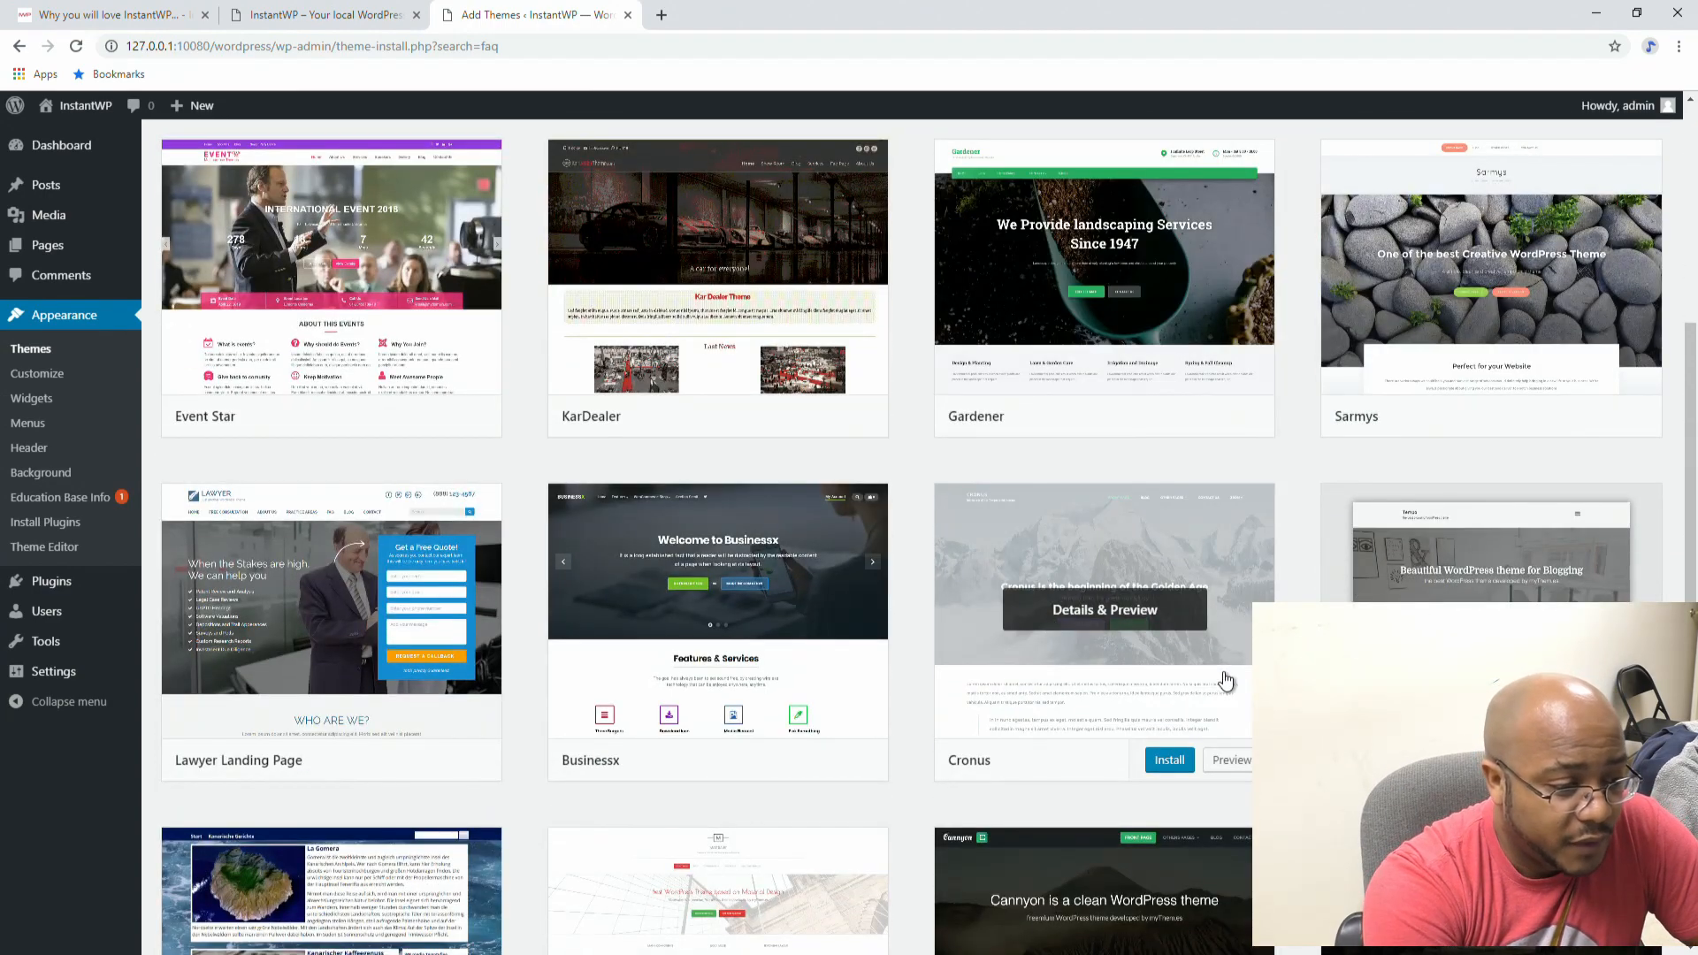
scroll(1225, 681, "down", 3)
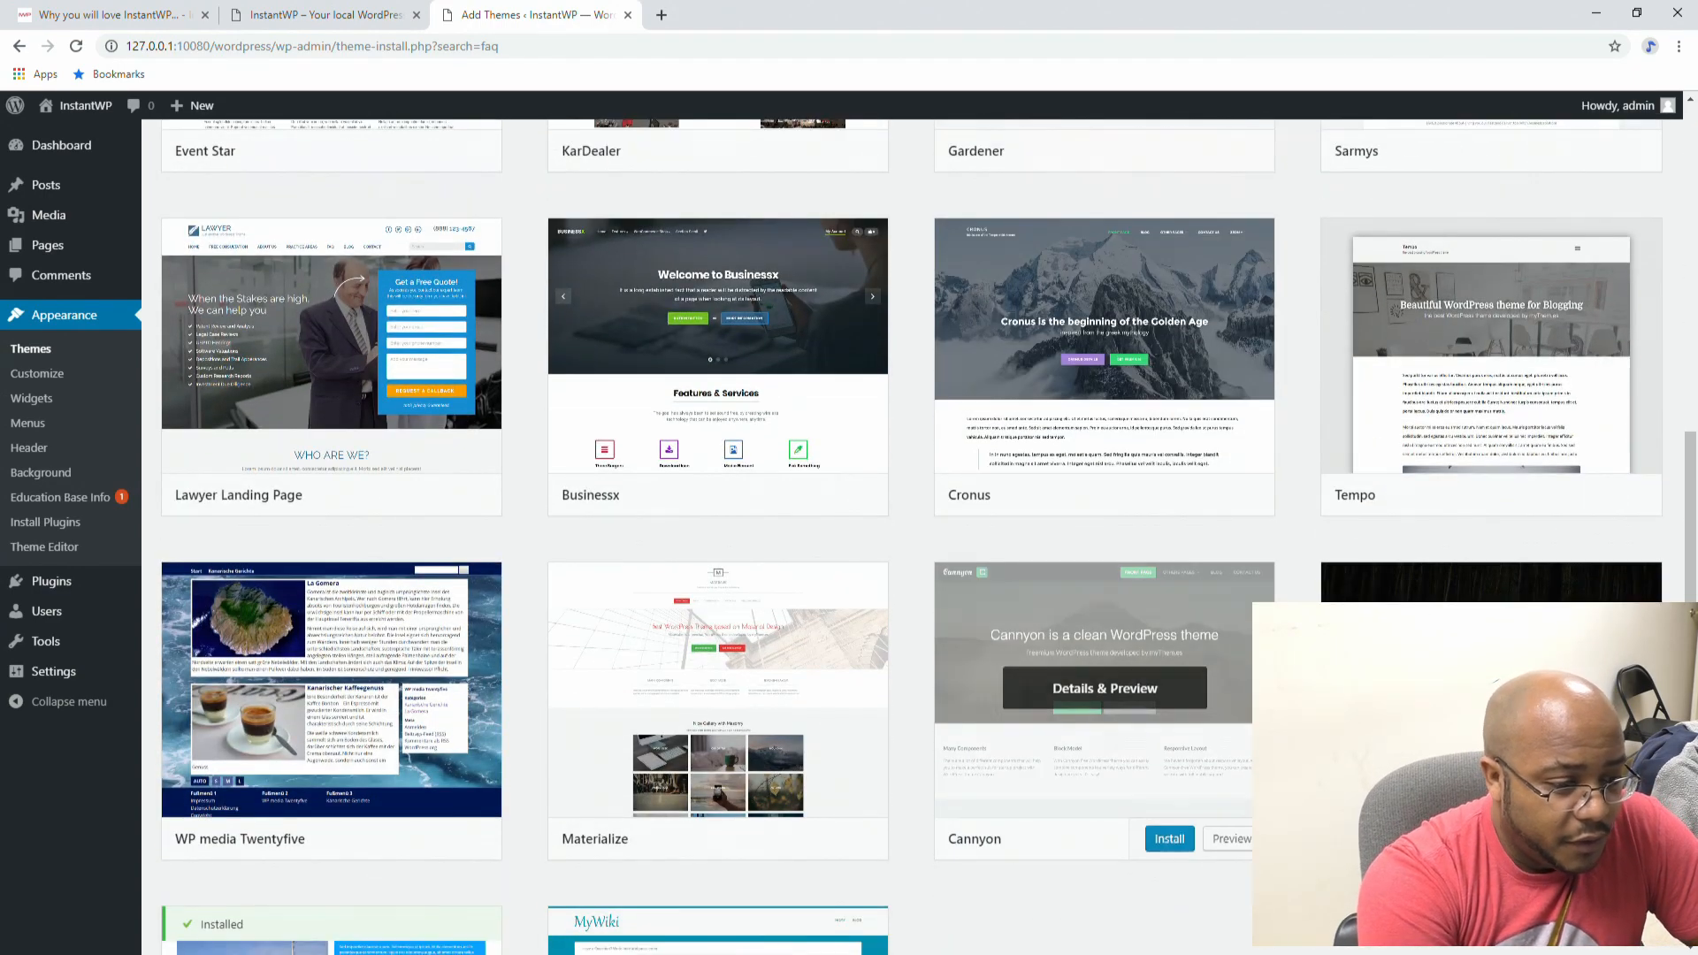
scroll(1225, 686, "down", 2)
scroll(1491, 575, "down", 2)
mouse_move(763, 729)
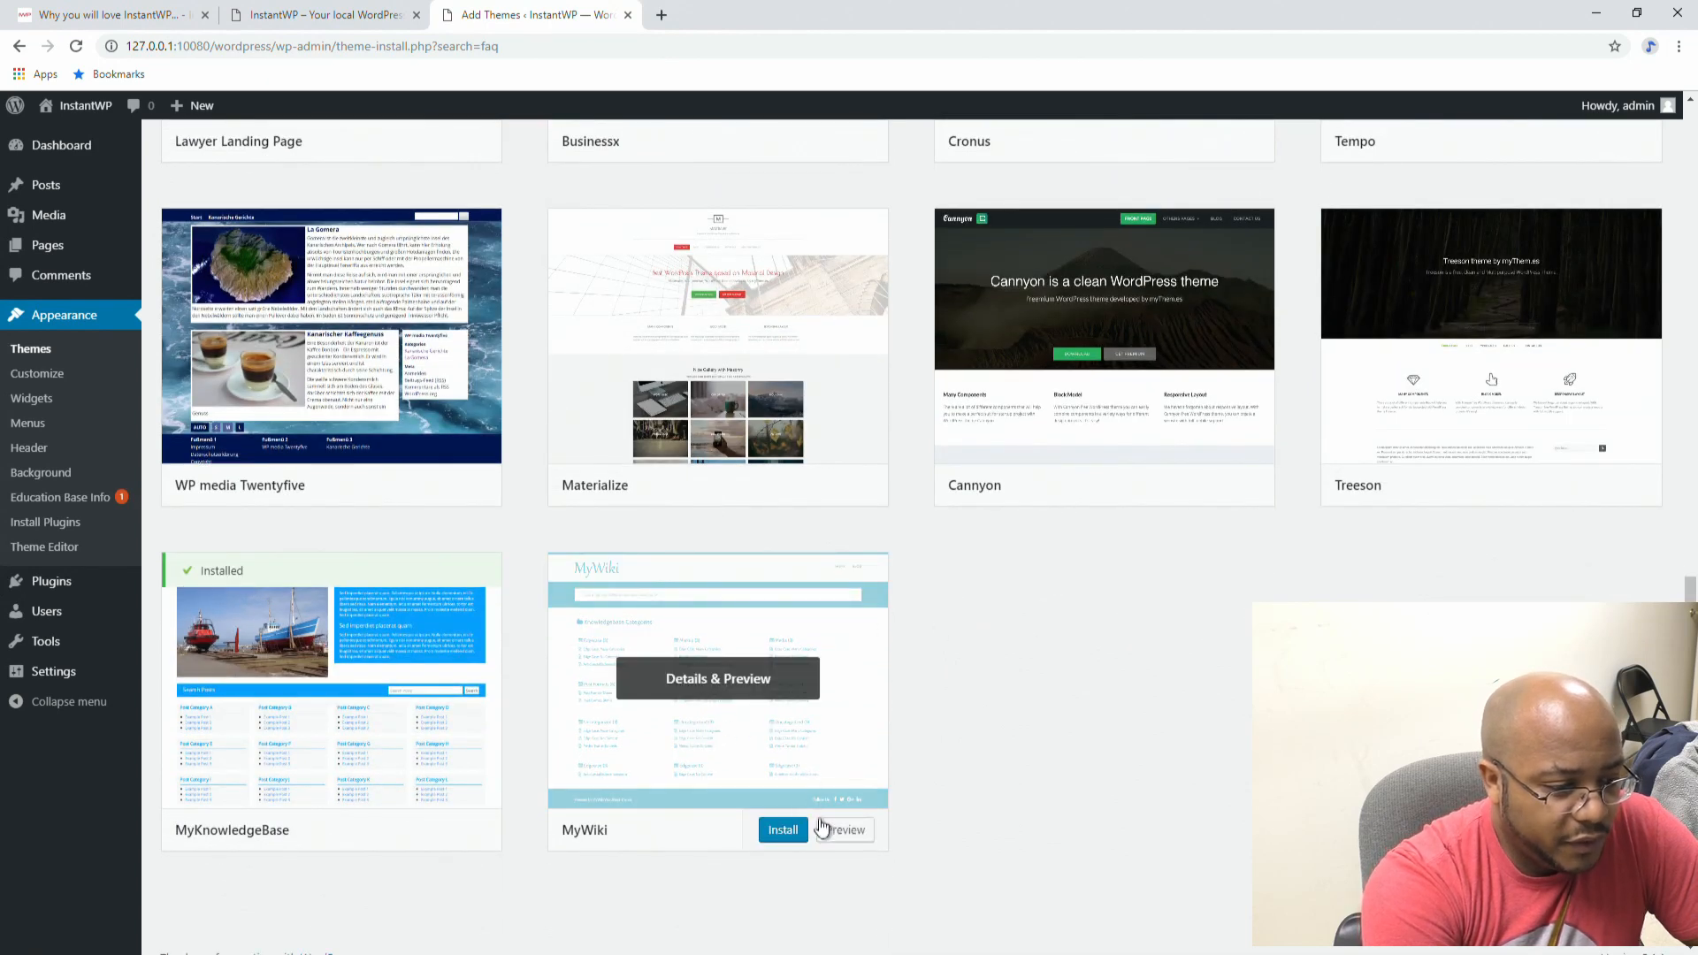
left_click(738, 686)
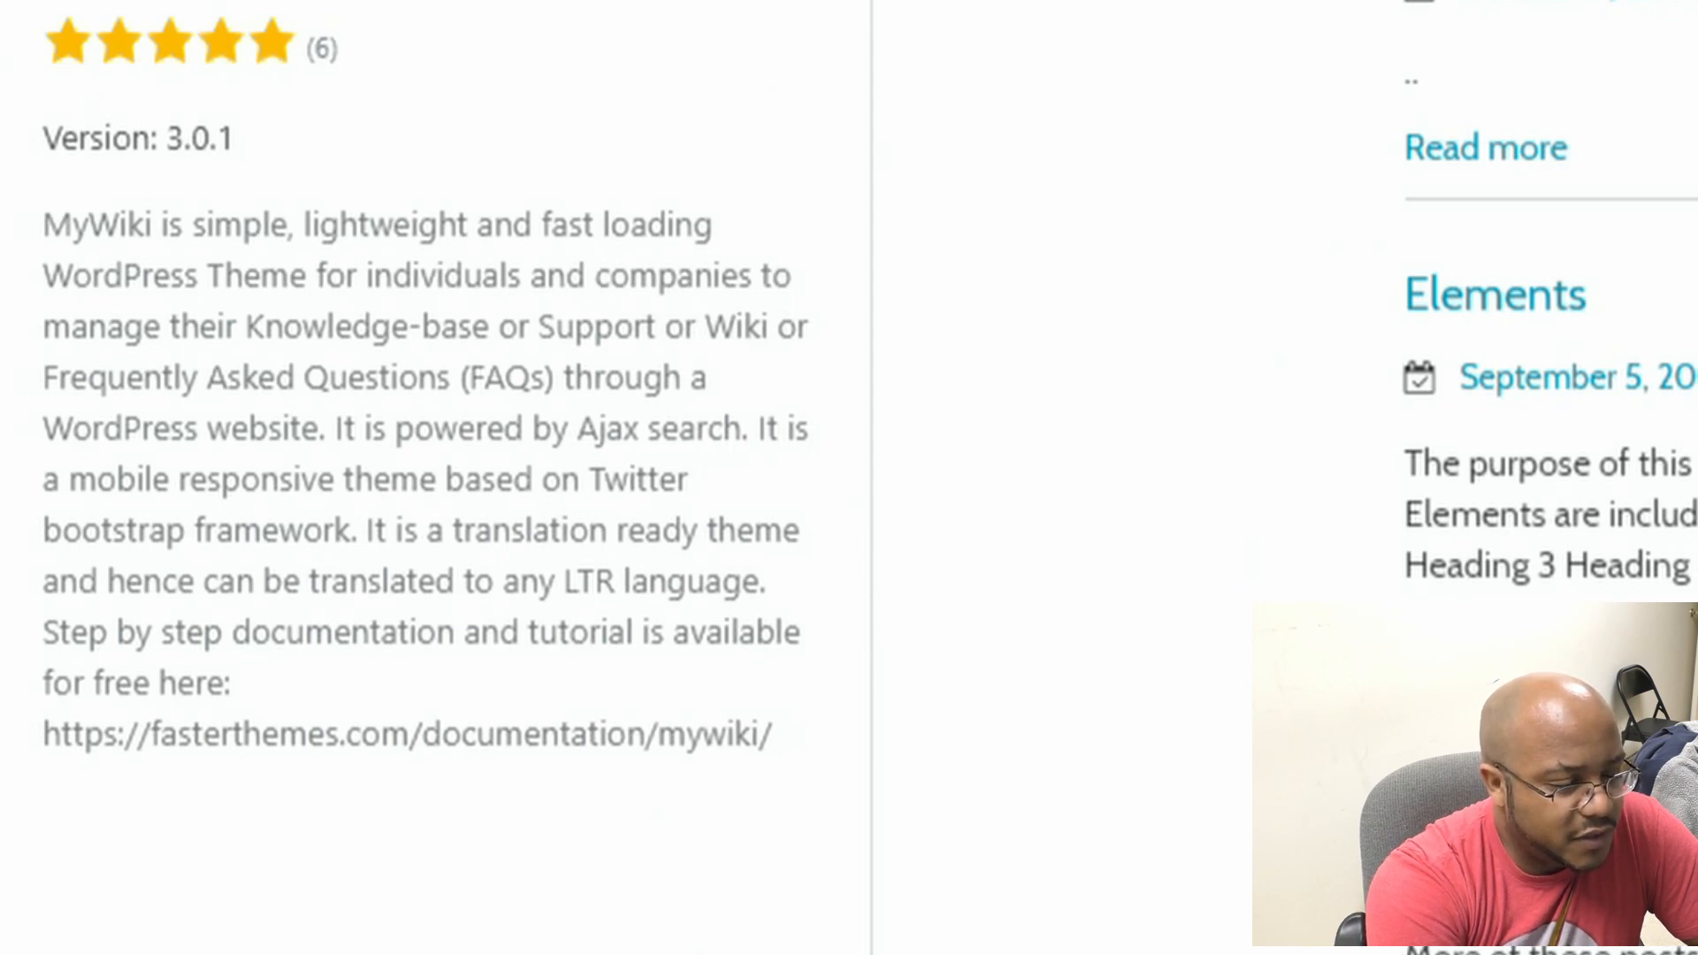
Step: Install MyWiki from its preview and activate it as the site's theme
left_click(274, 118)
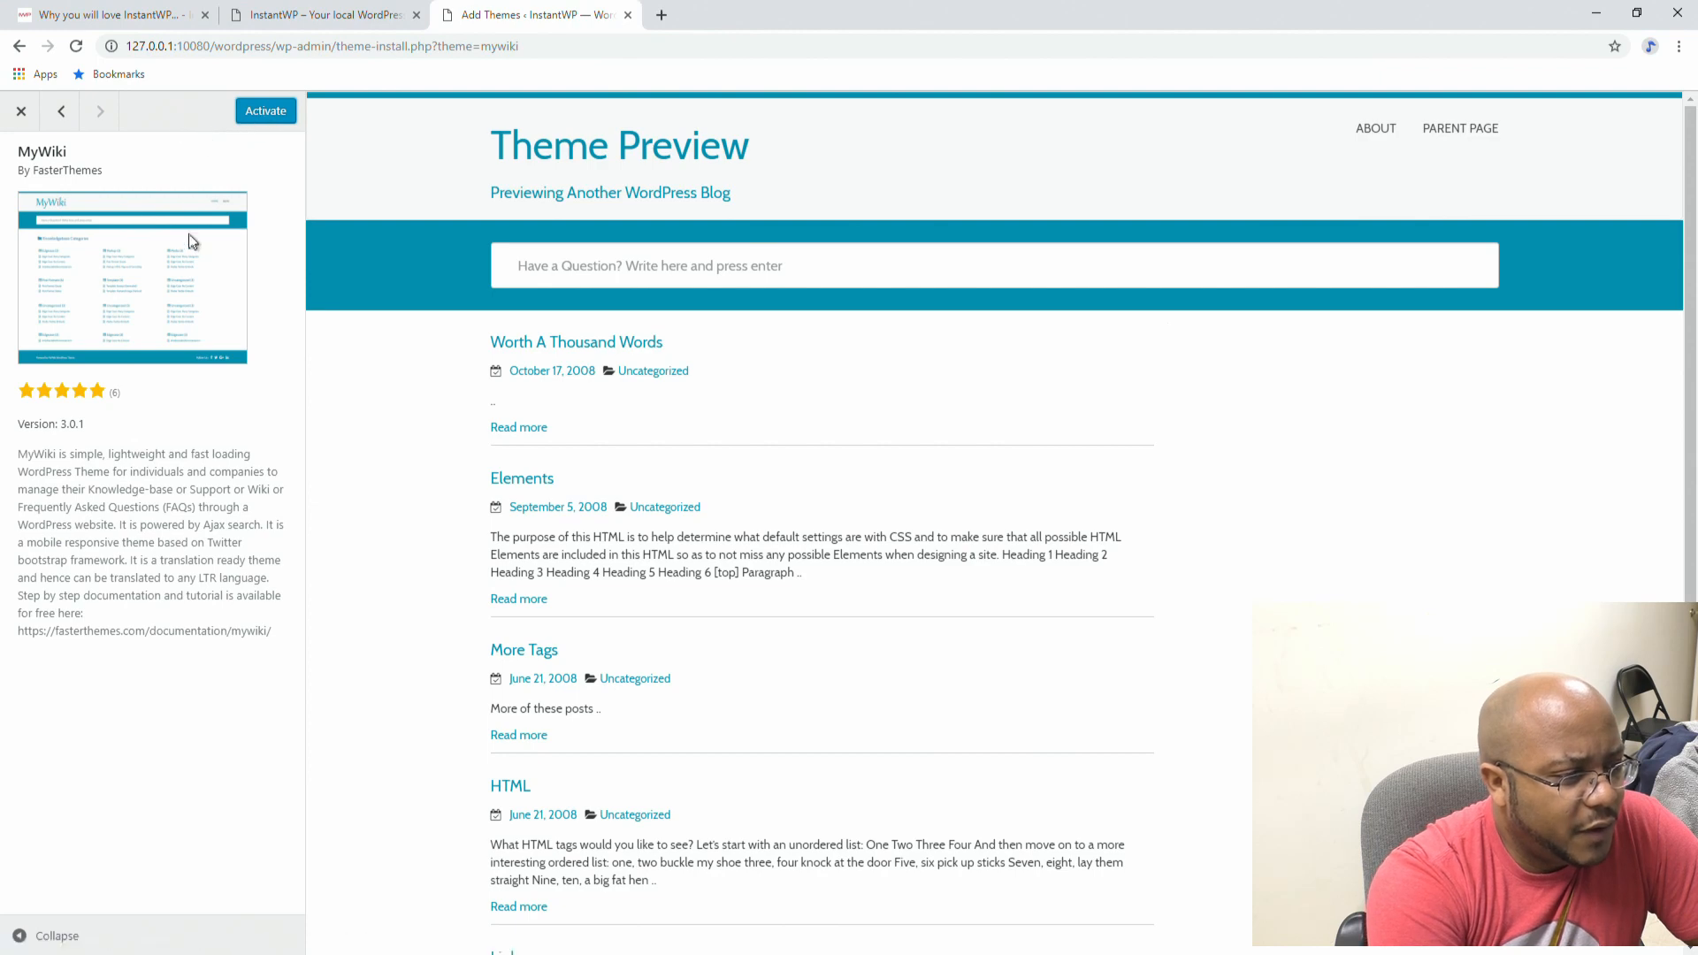
left_click(262, 119)
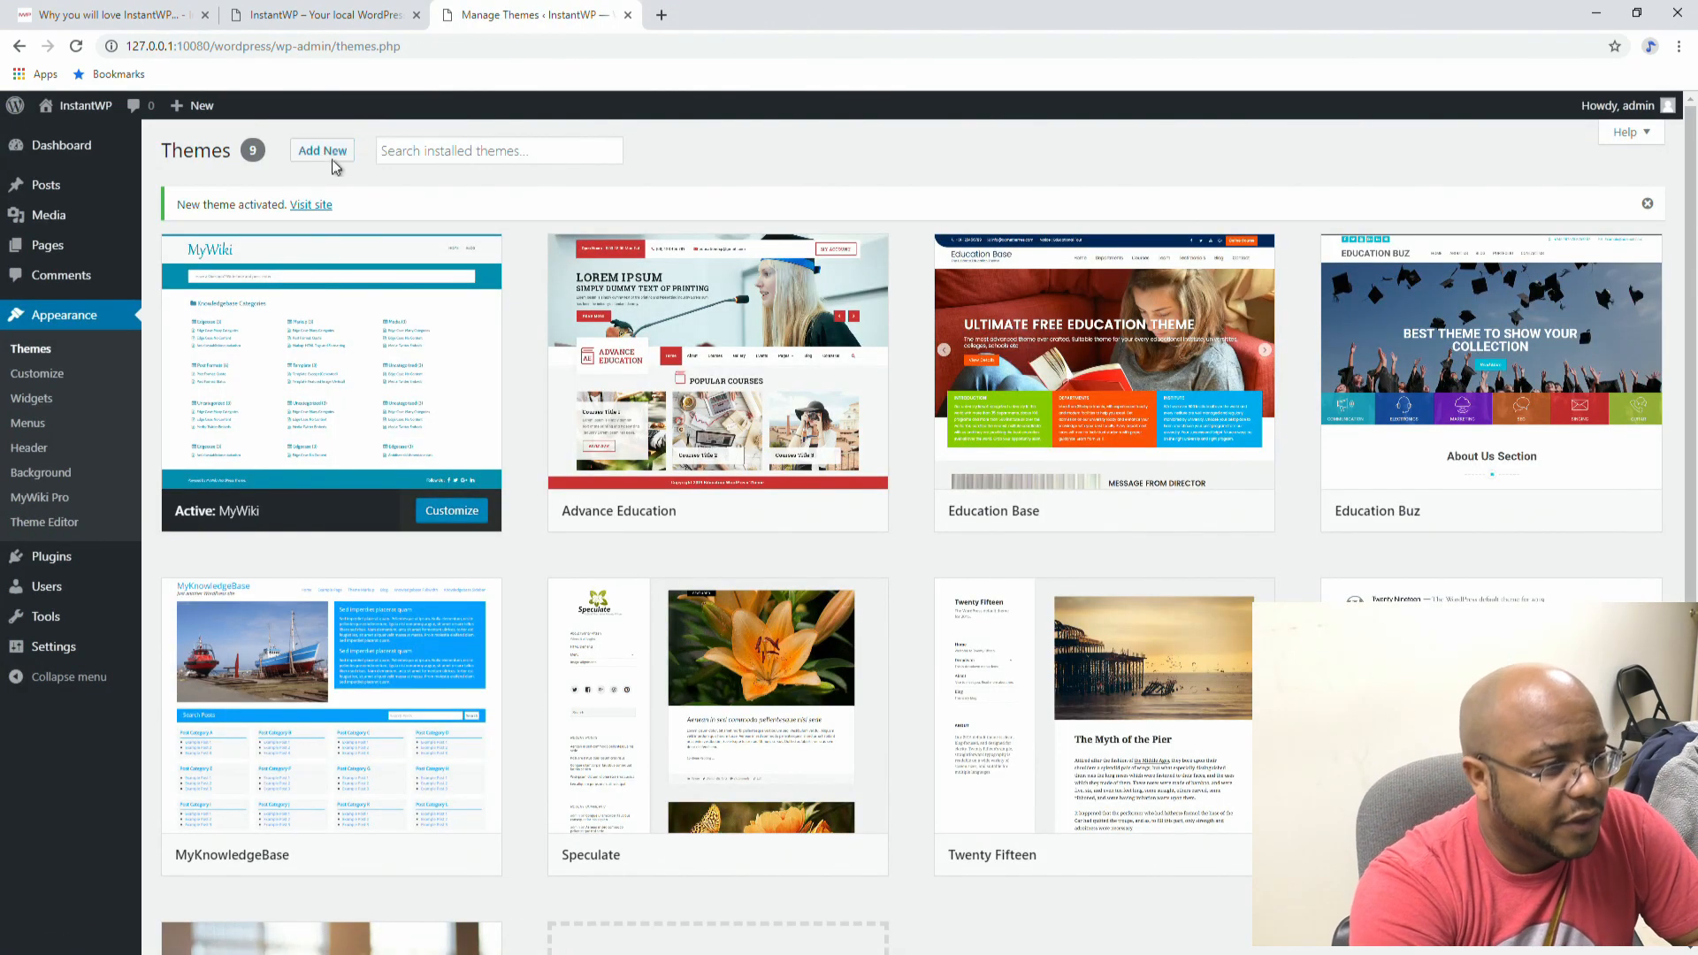
left_click(351, 15)
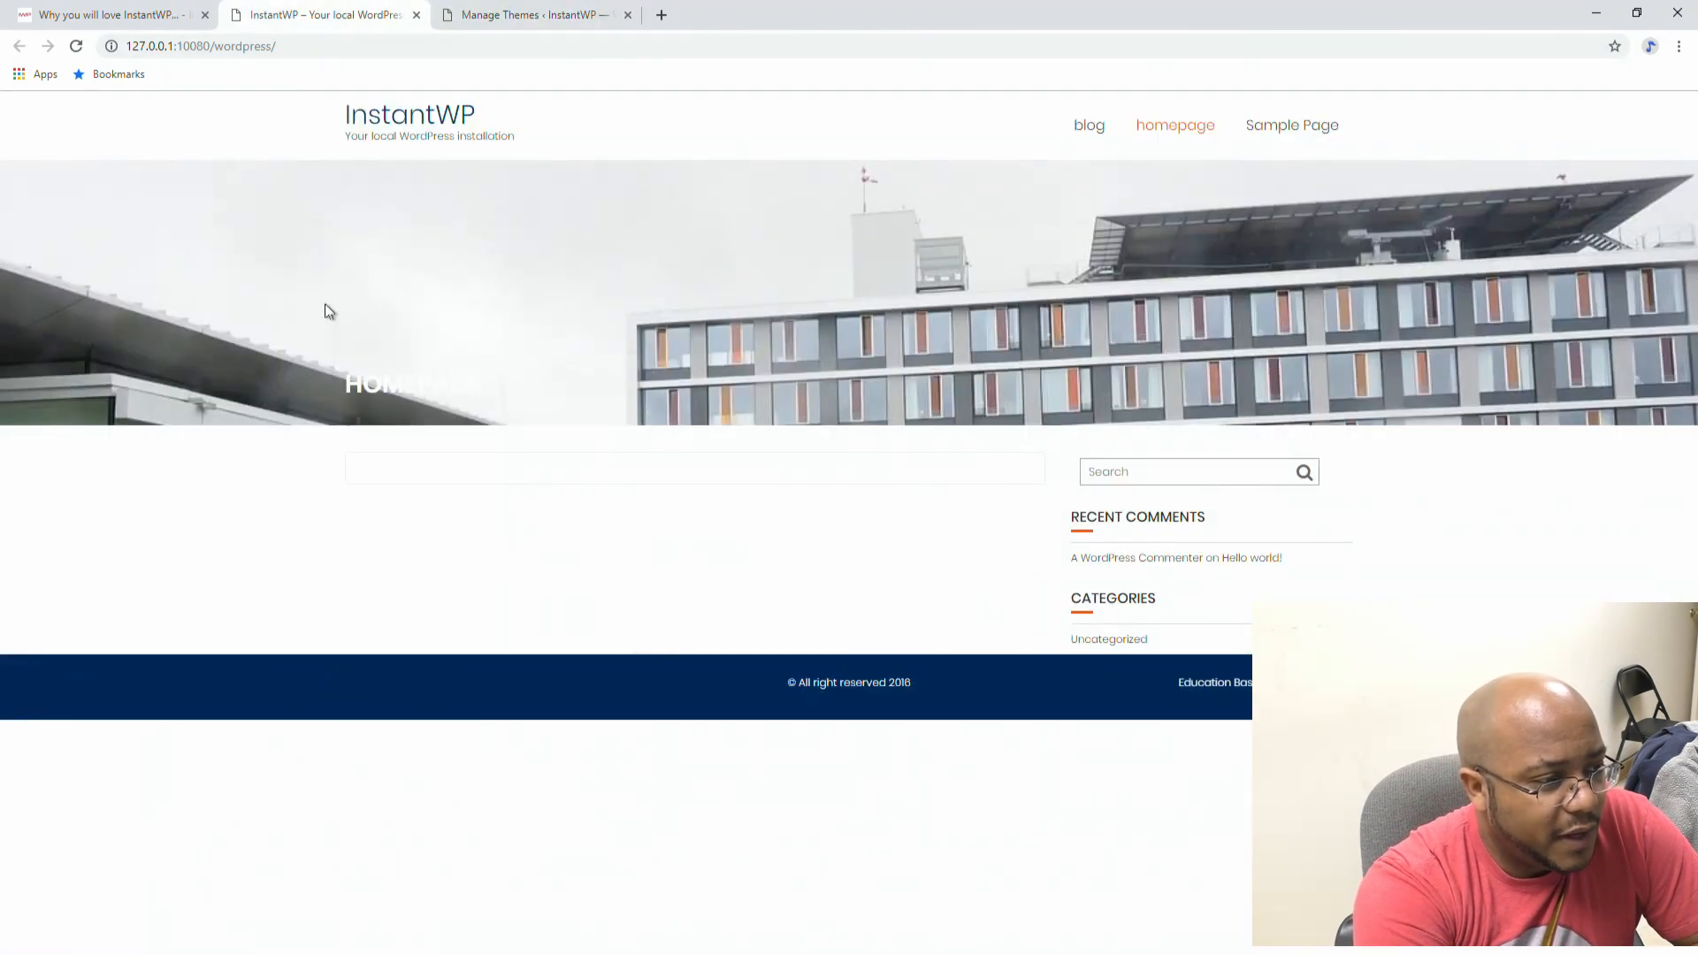
left_click(76, 49)
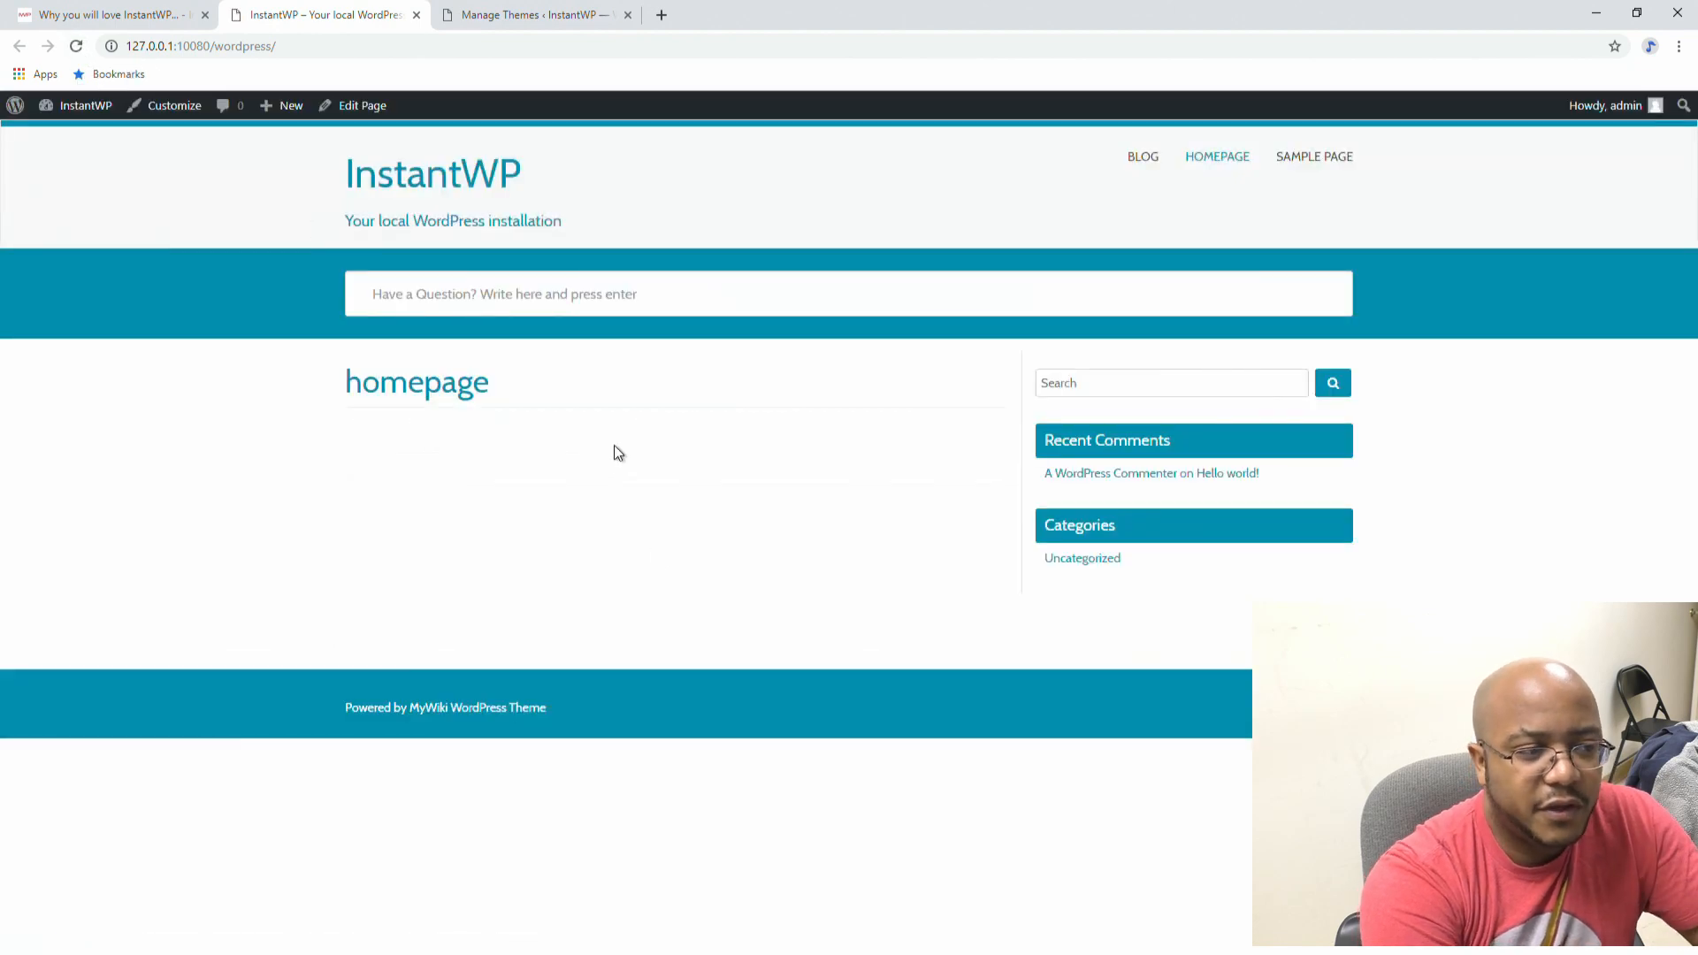
left_click(510, 16)
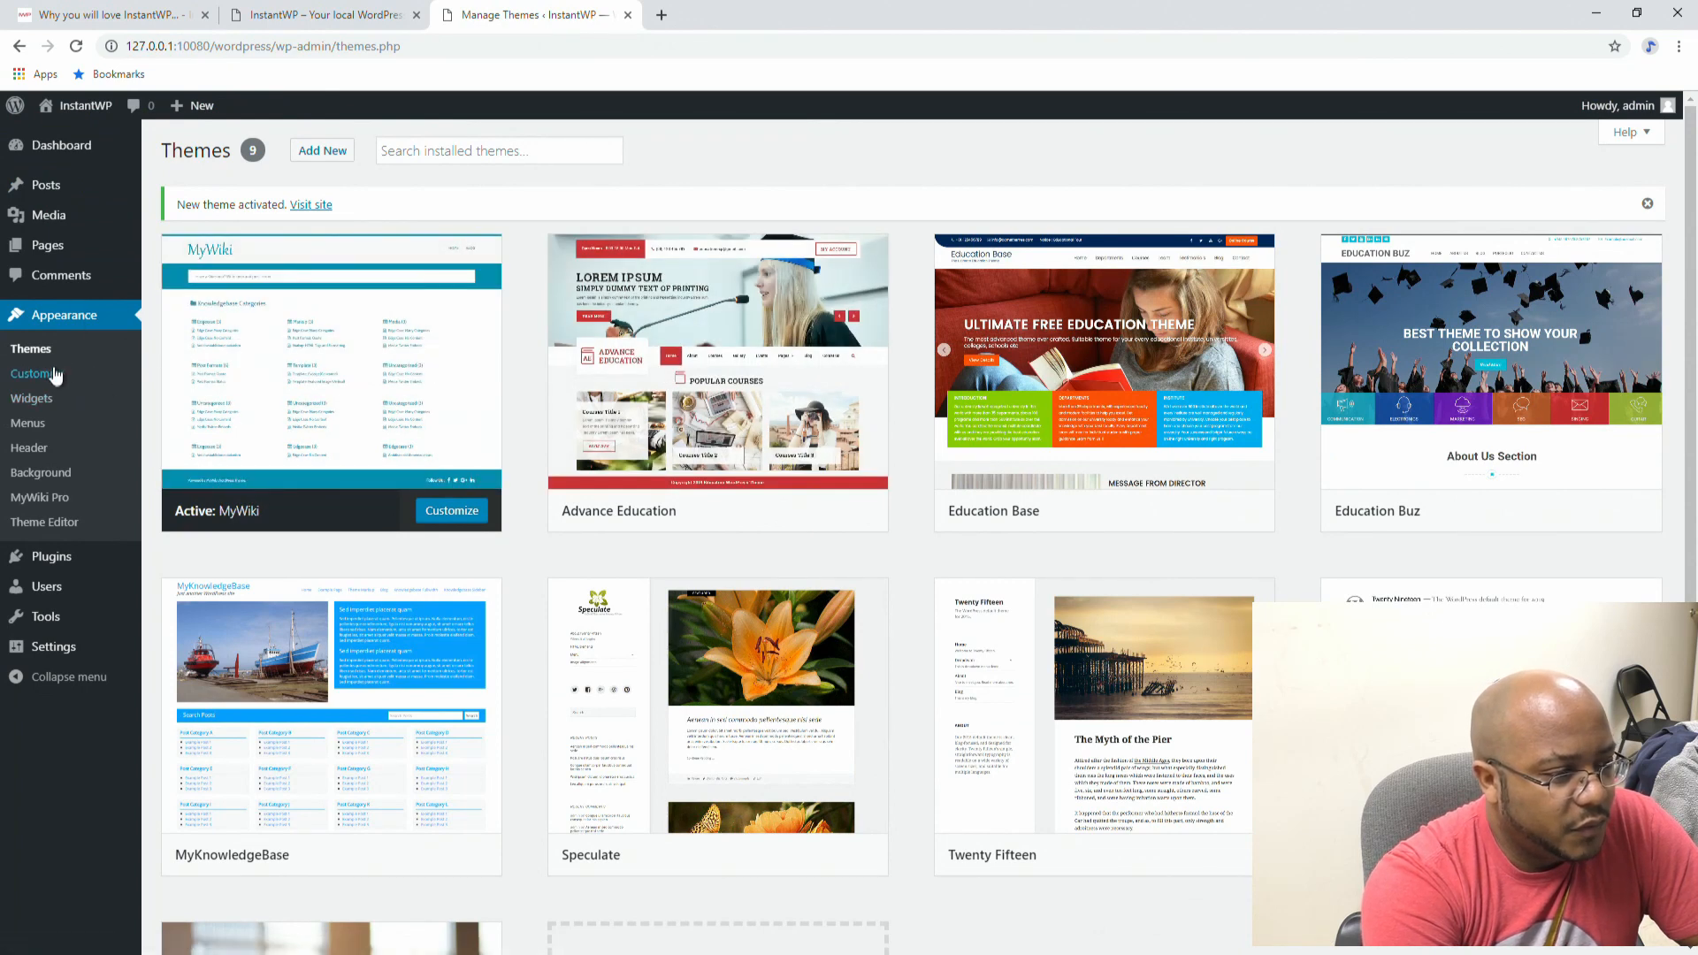
Step: In Customizer's Header & Logo, retitle the site 'Antioch Media Ministry FAQ' and clear the tagline
left_click(464, 514)
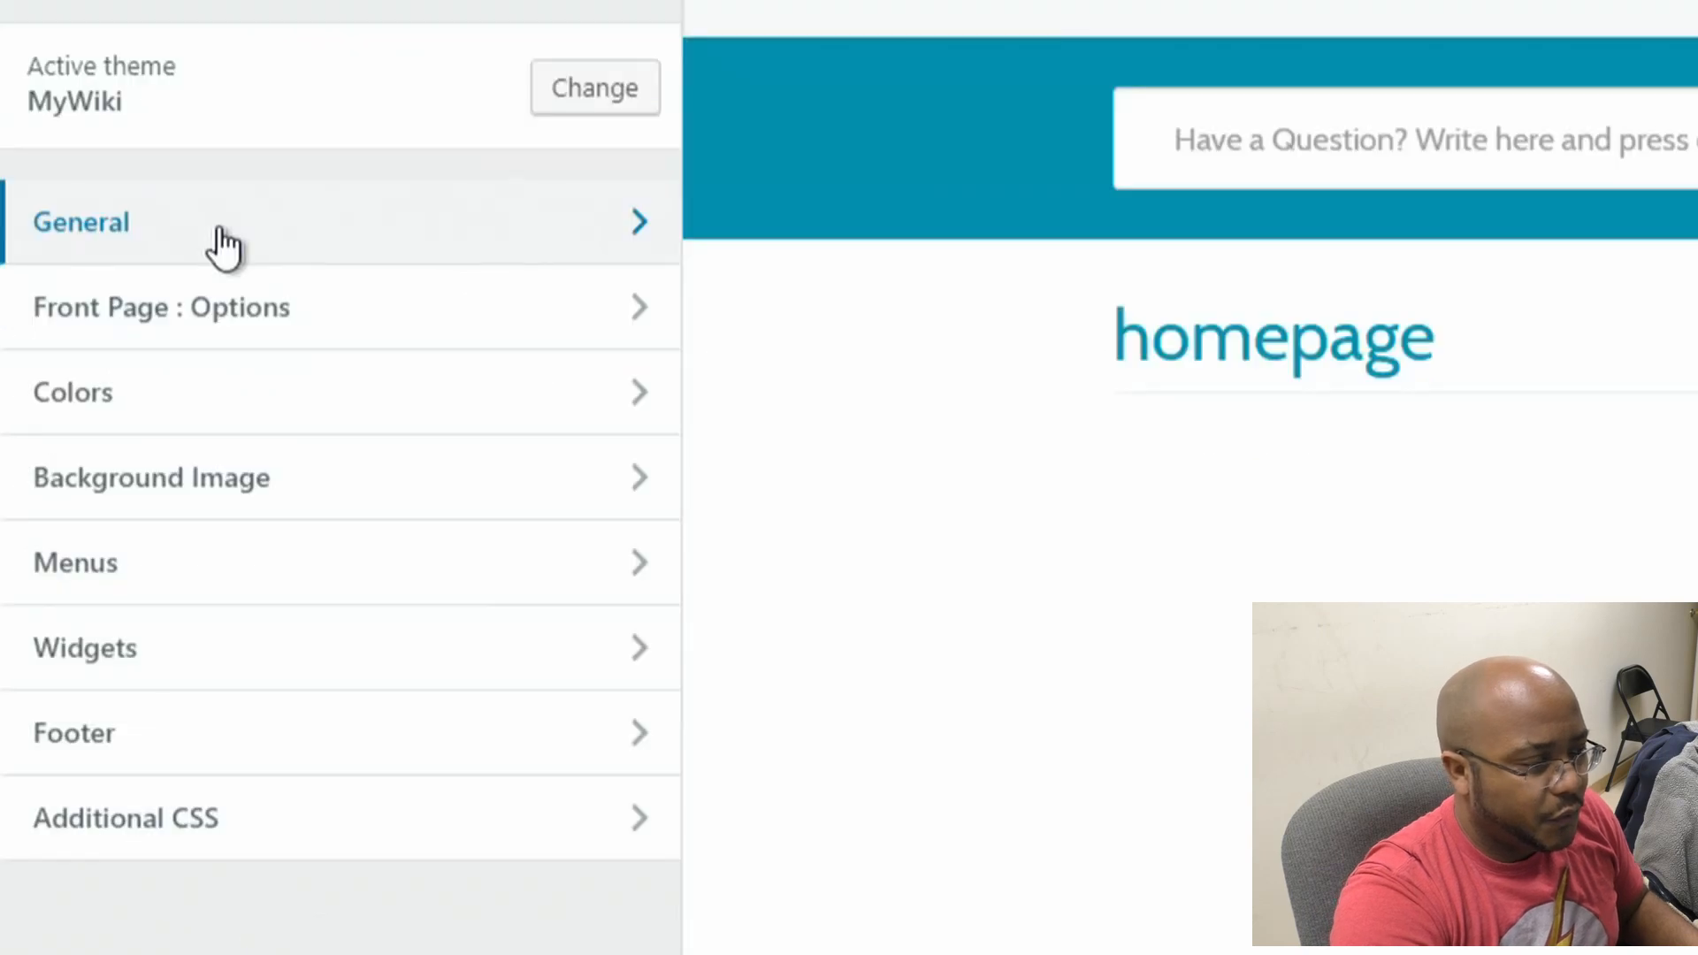
left_click(224, 248)
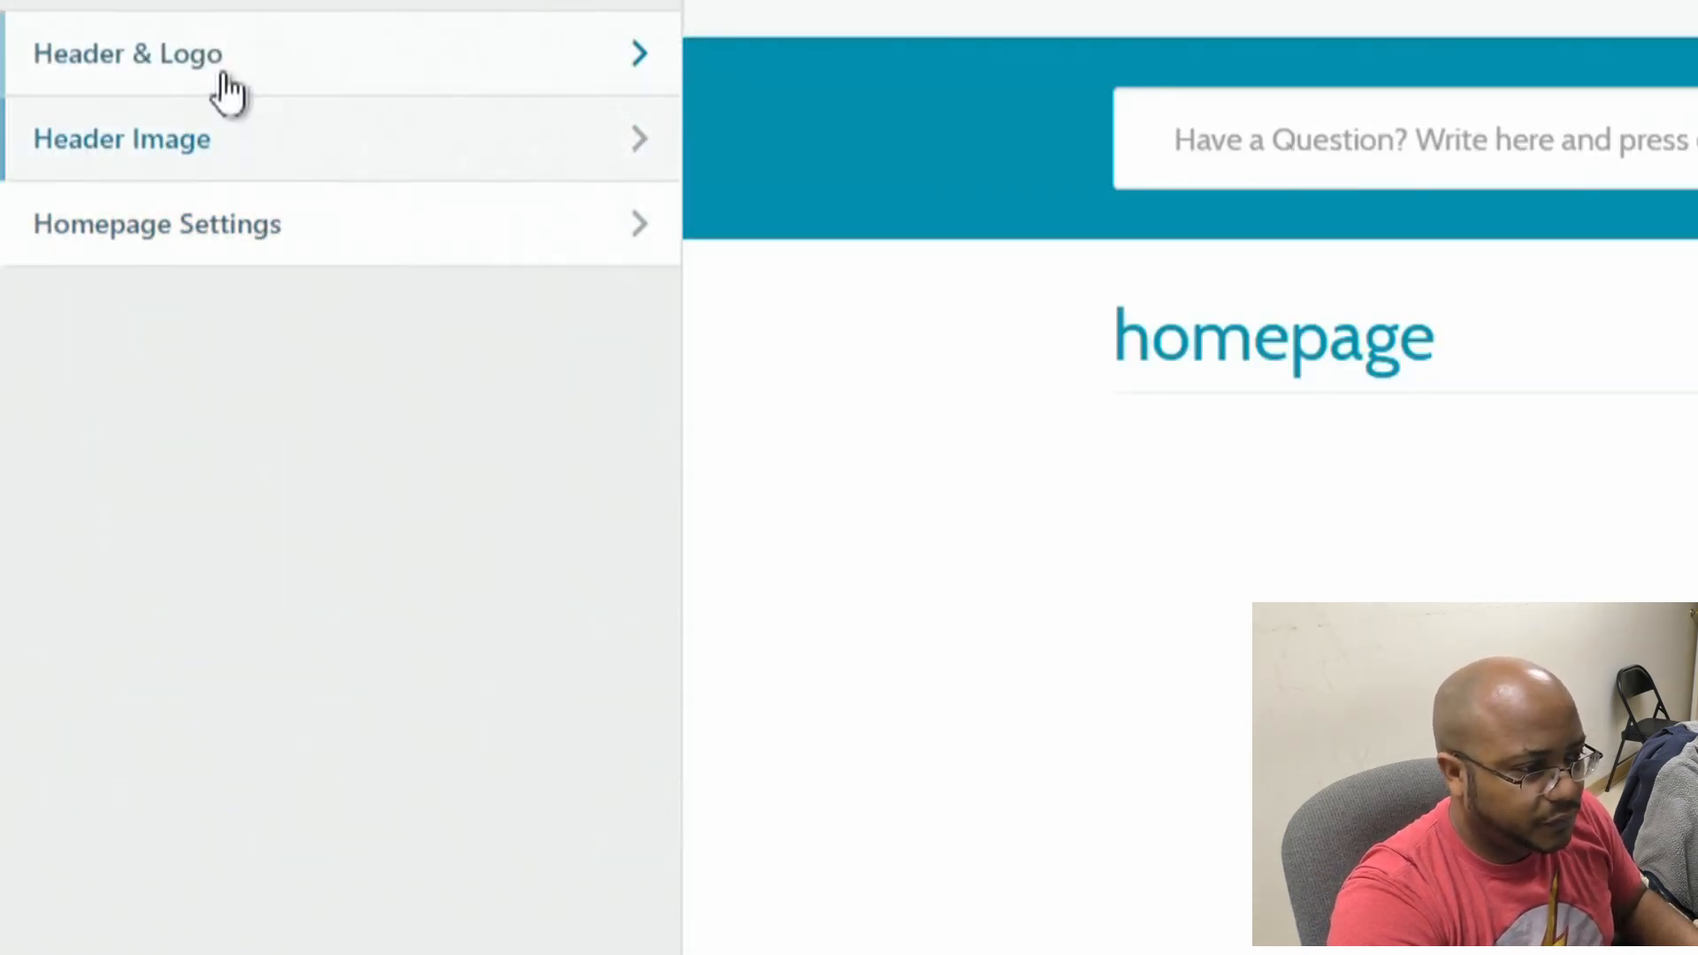
left_click(228, 85)
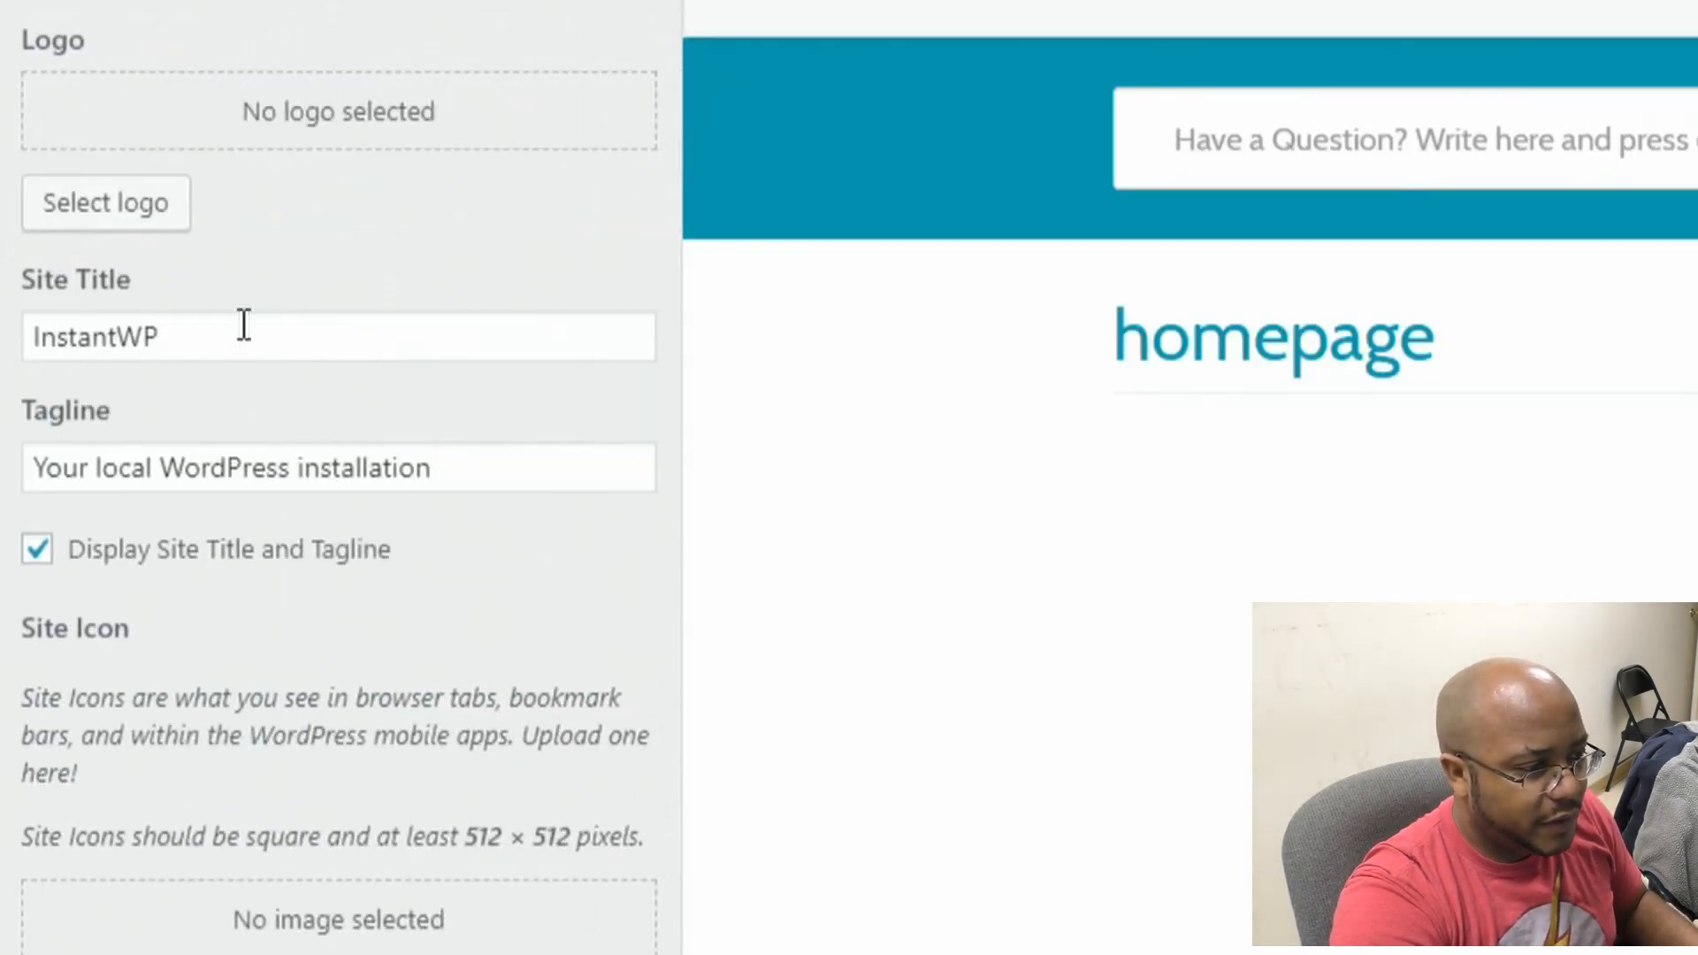
left_click_drag(242, 326, 23, 310)
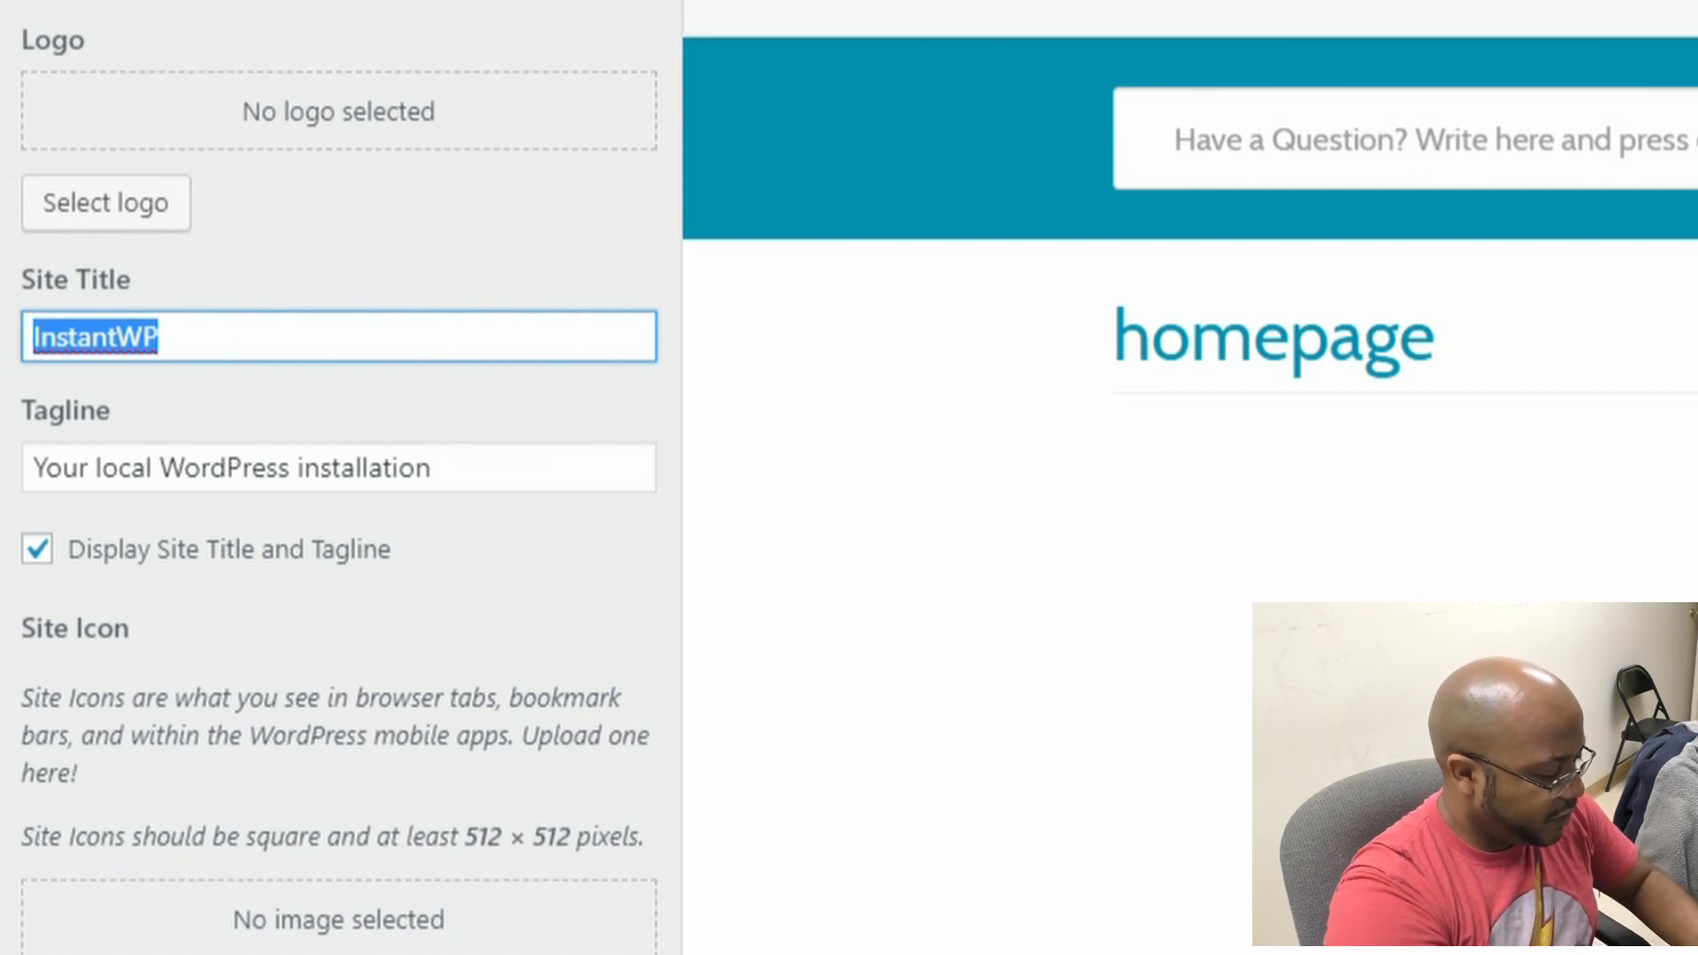
type("Antioch Med")
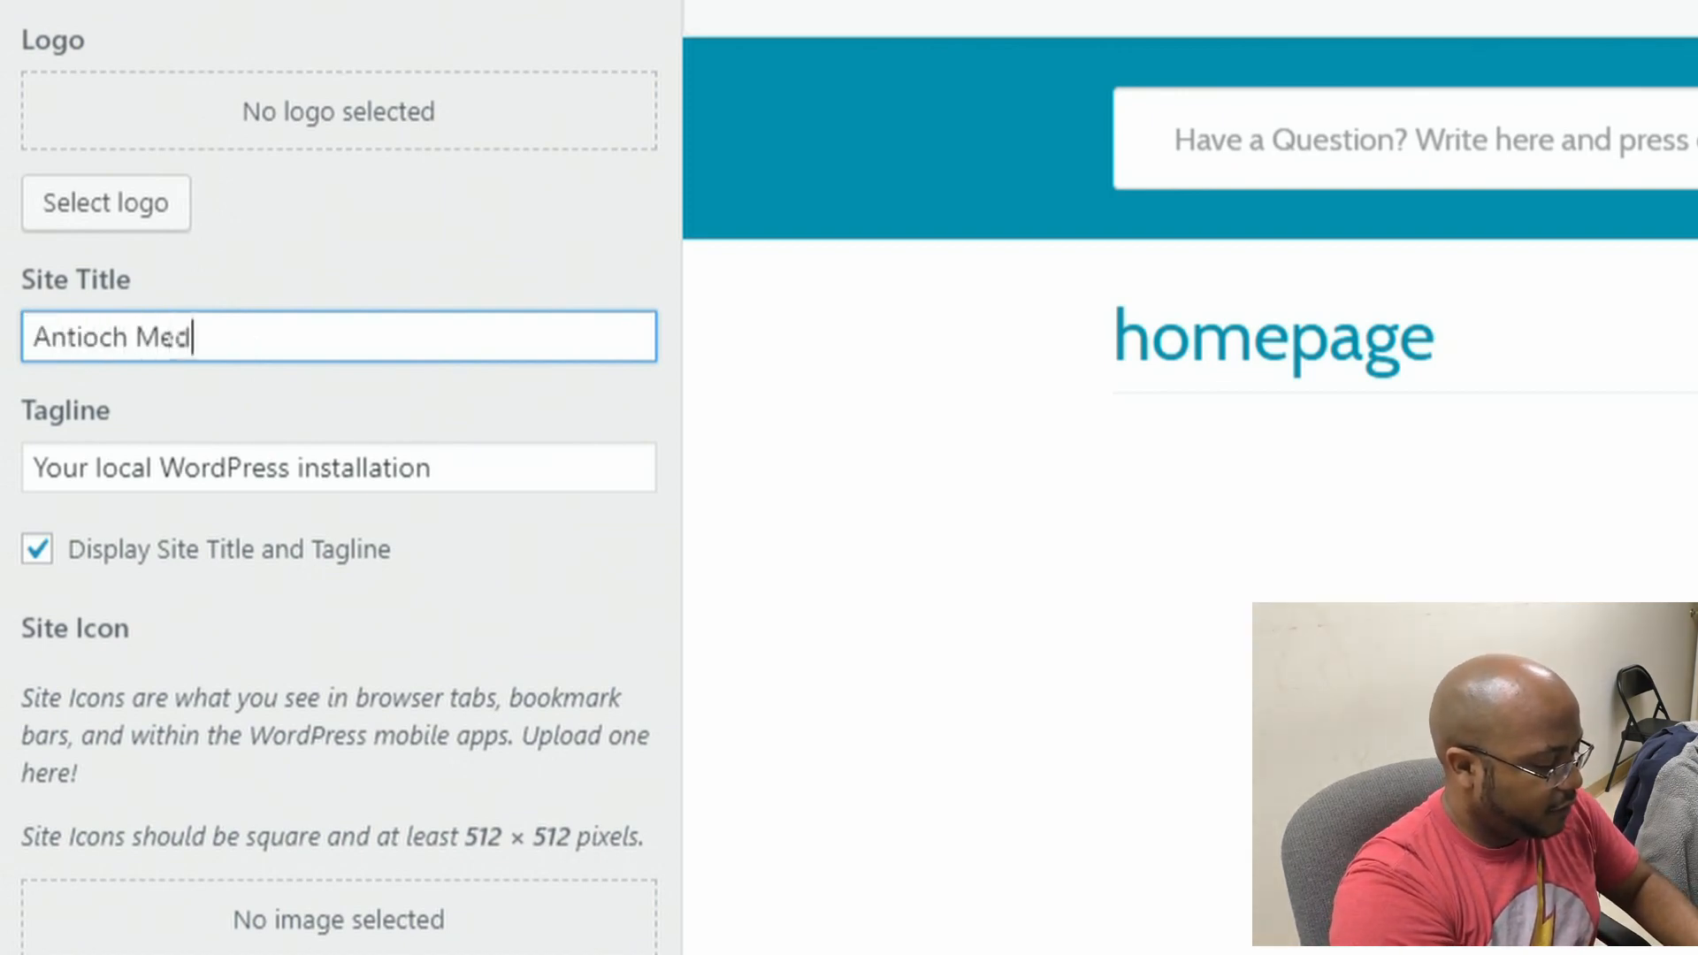
type("ia Ministry FA")
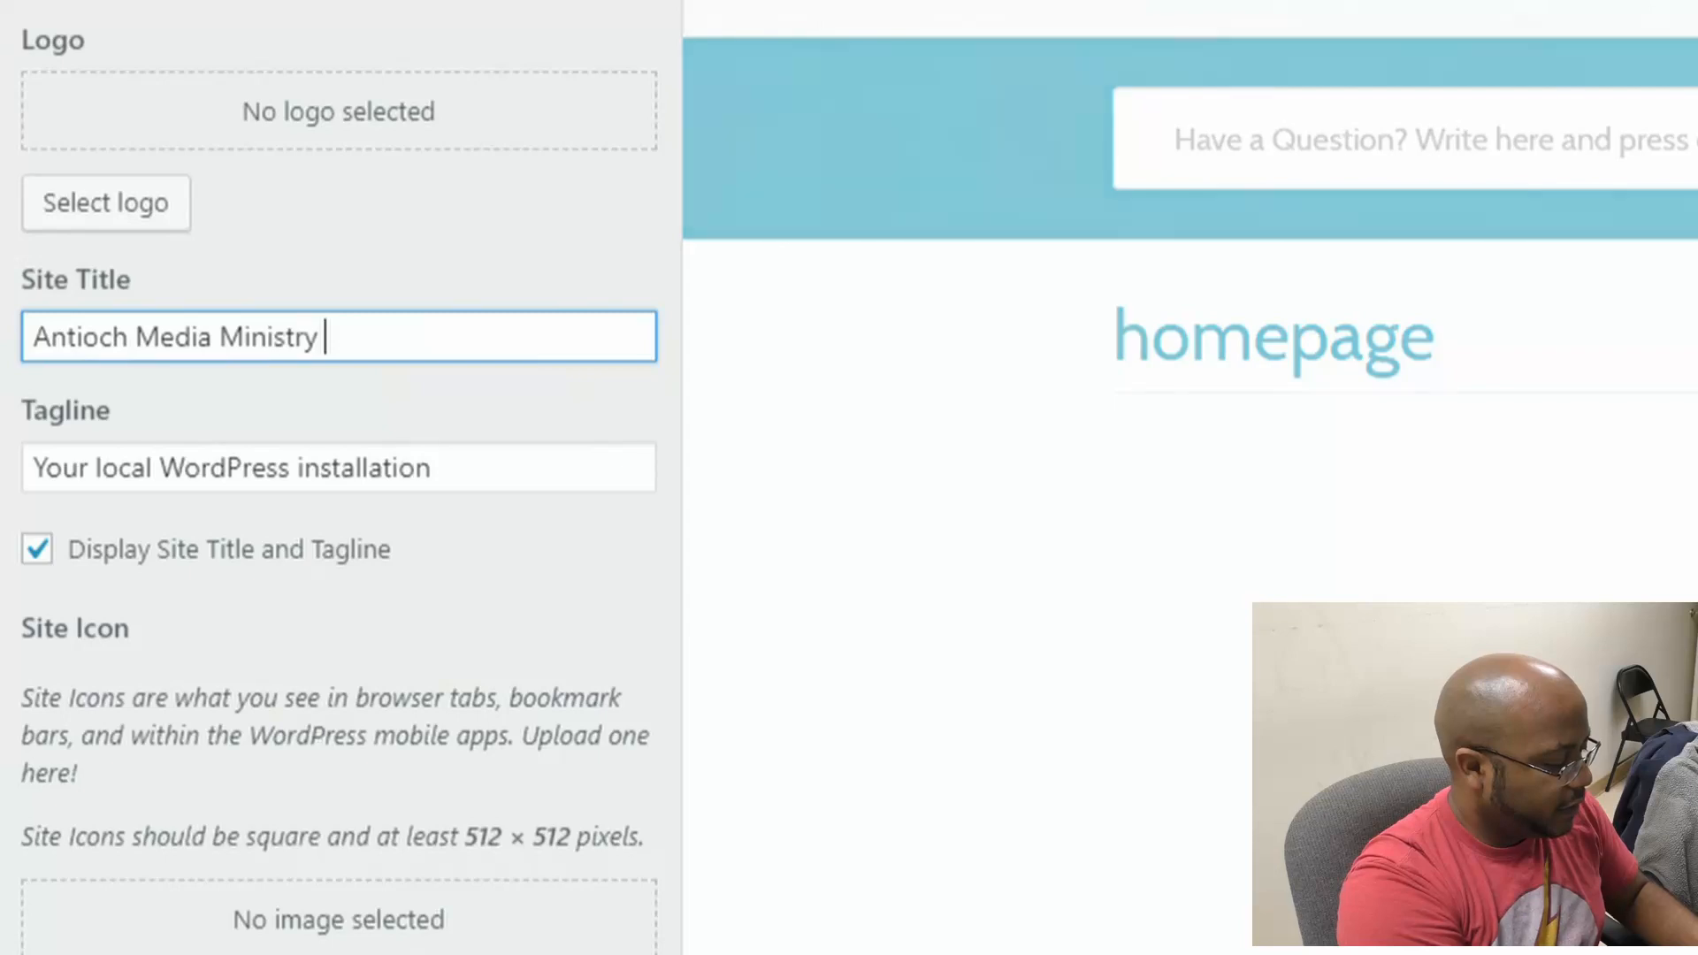
type("Q")
key("Tab")
key("BackSpace")
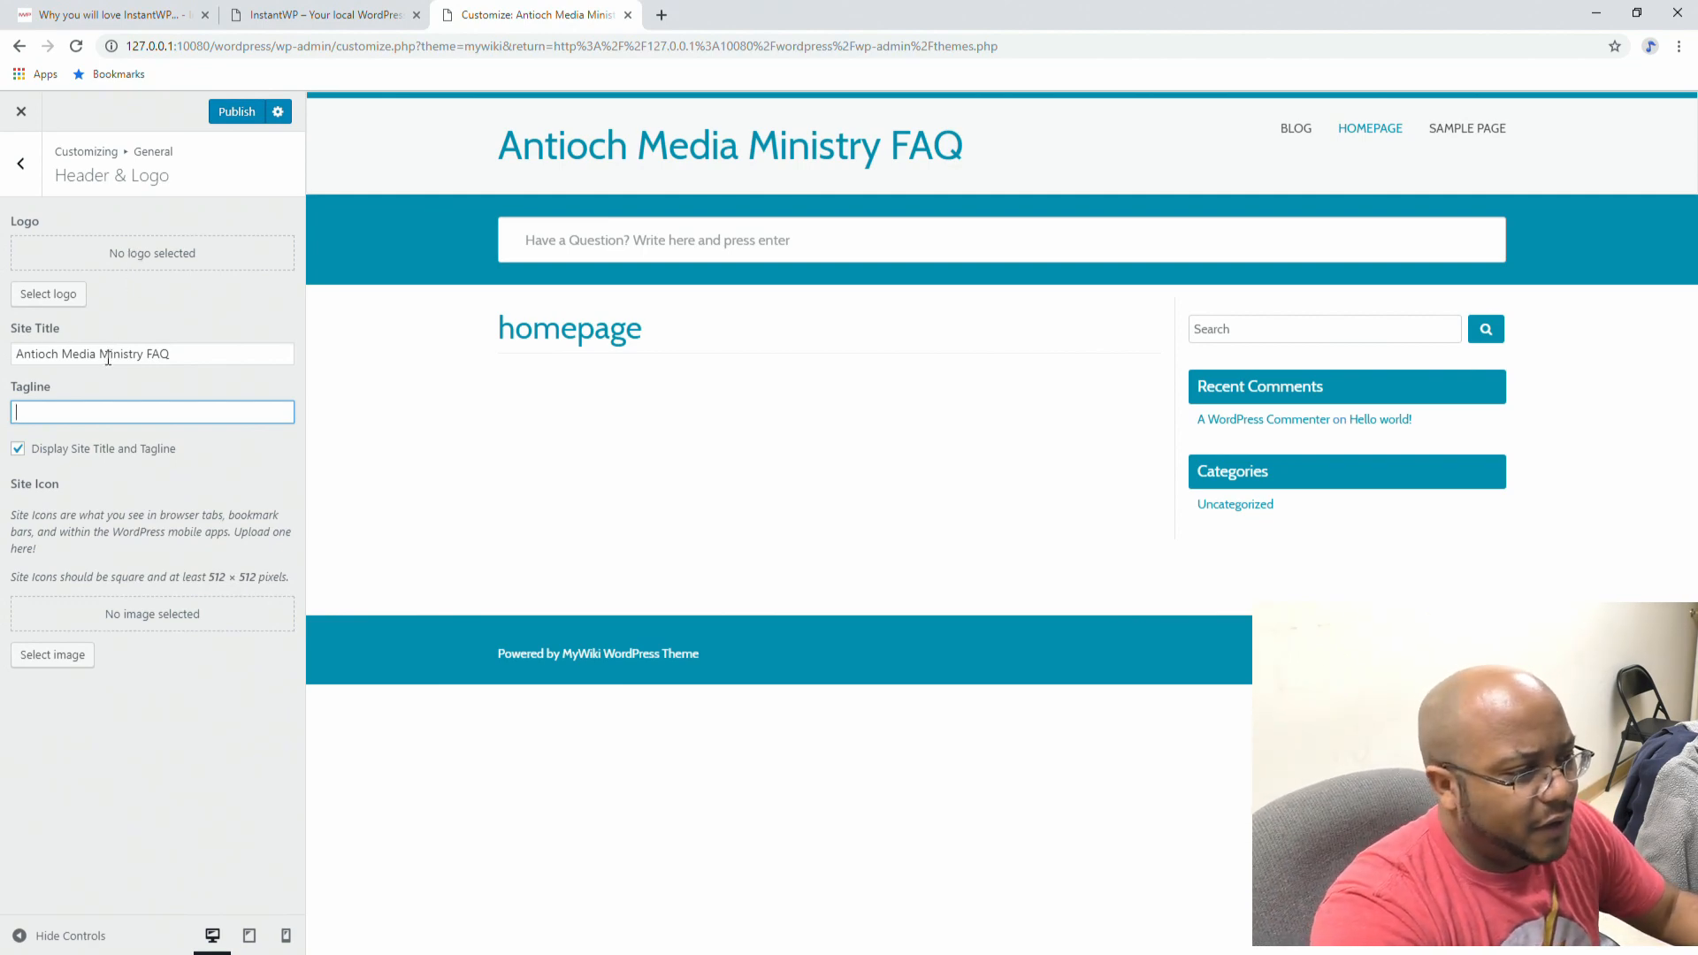
Step: Trim the site title down to 'Media FAQ' and return to the General settings
left_click(66, 353)
key("shift+Home")
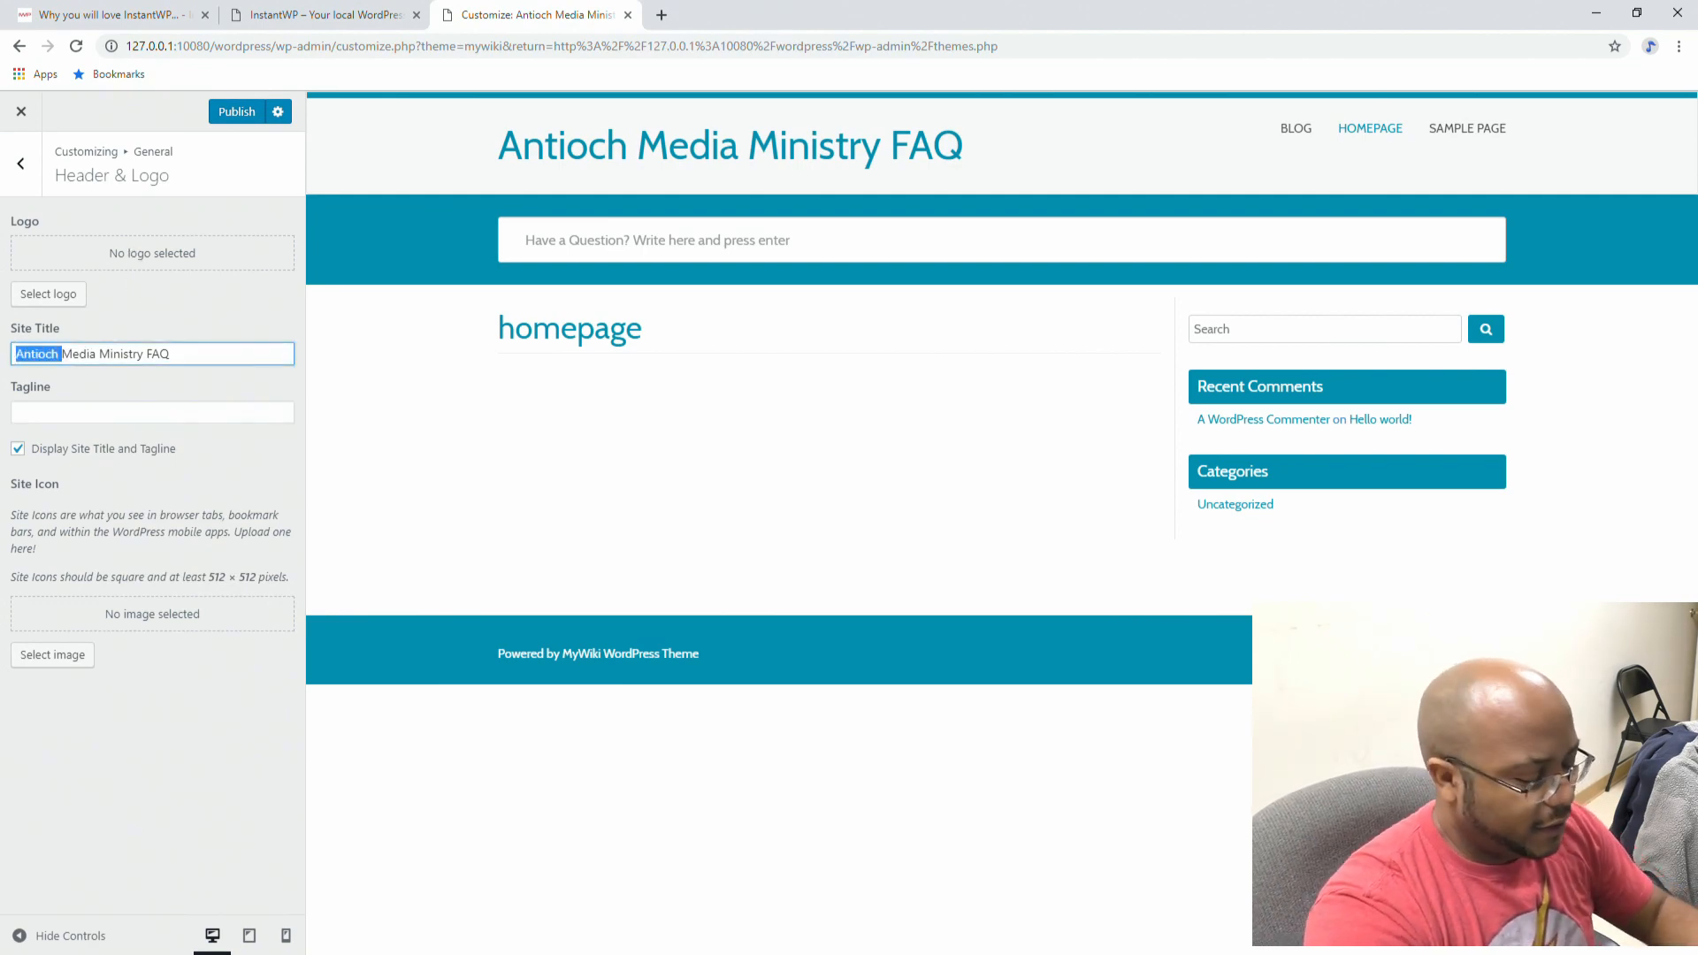
key("BackSpace")
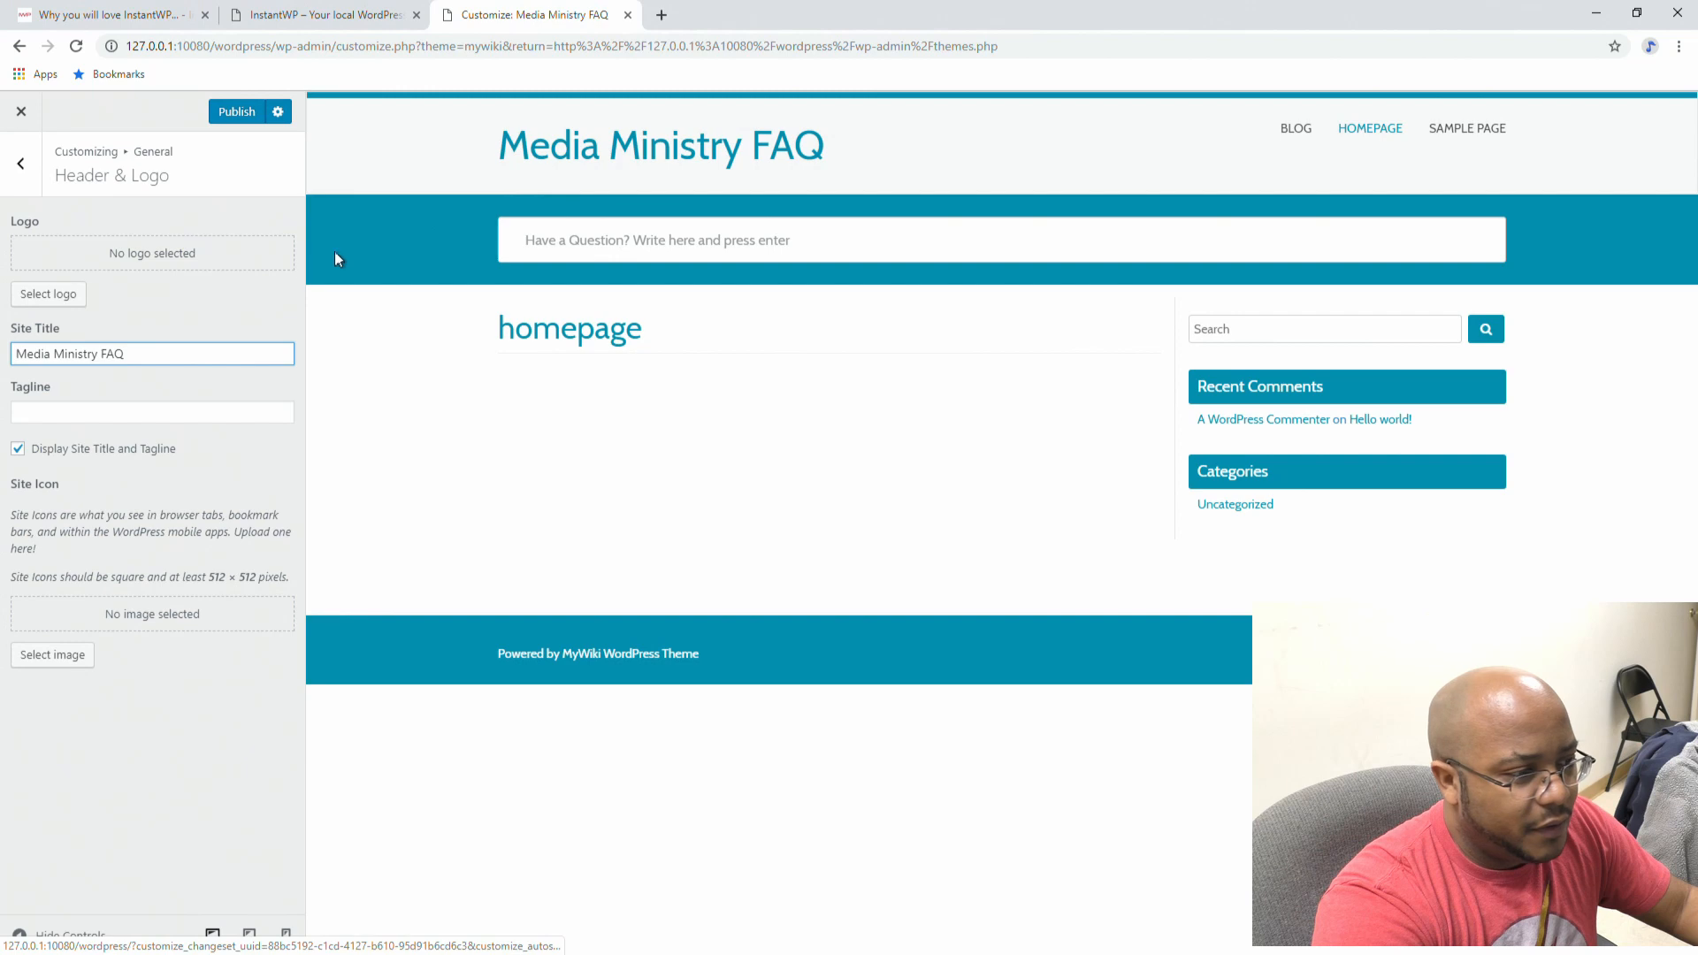
double_click(70, 354)
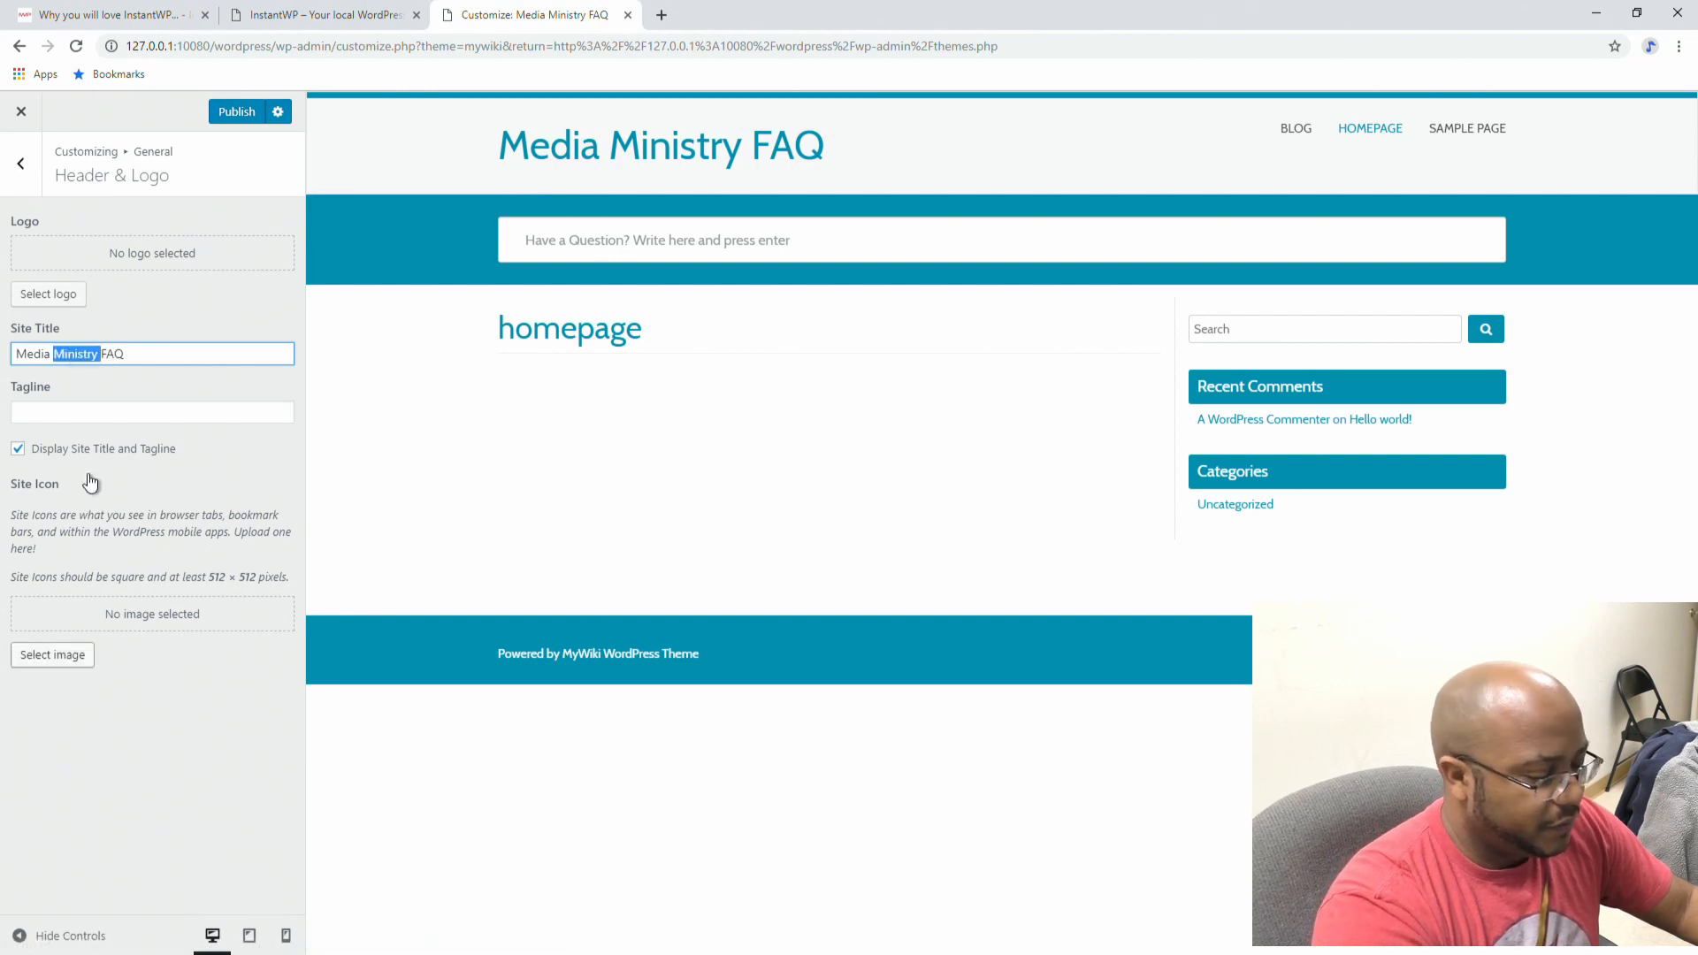
key("BackSpace")
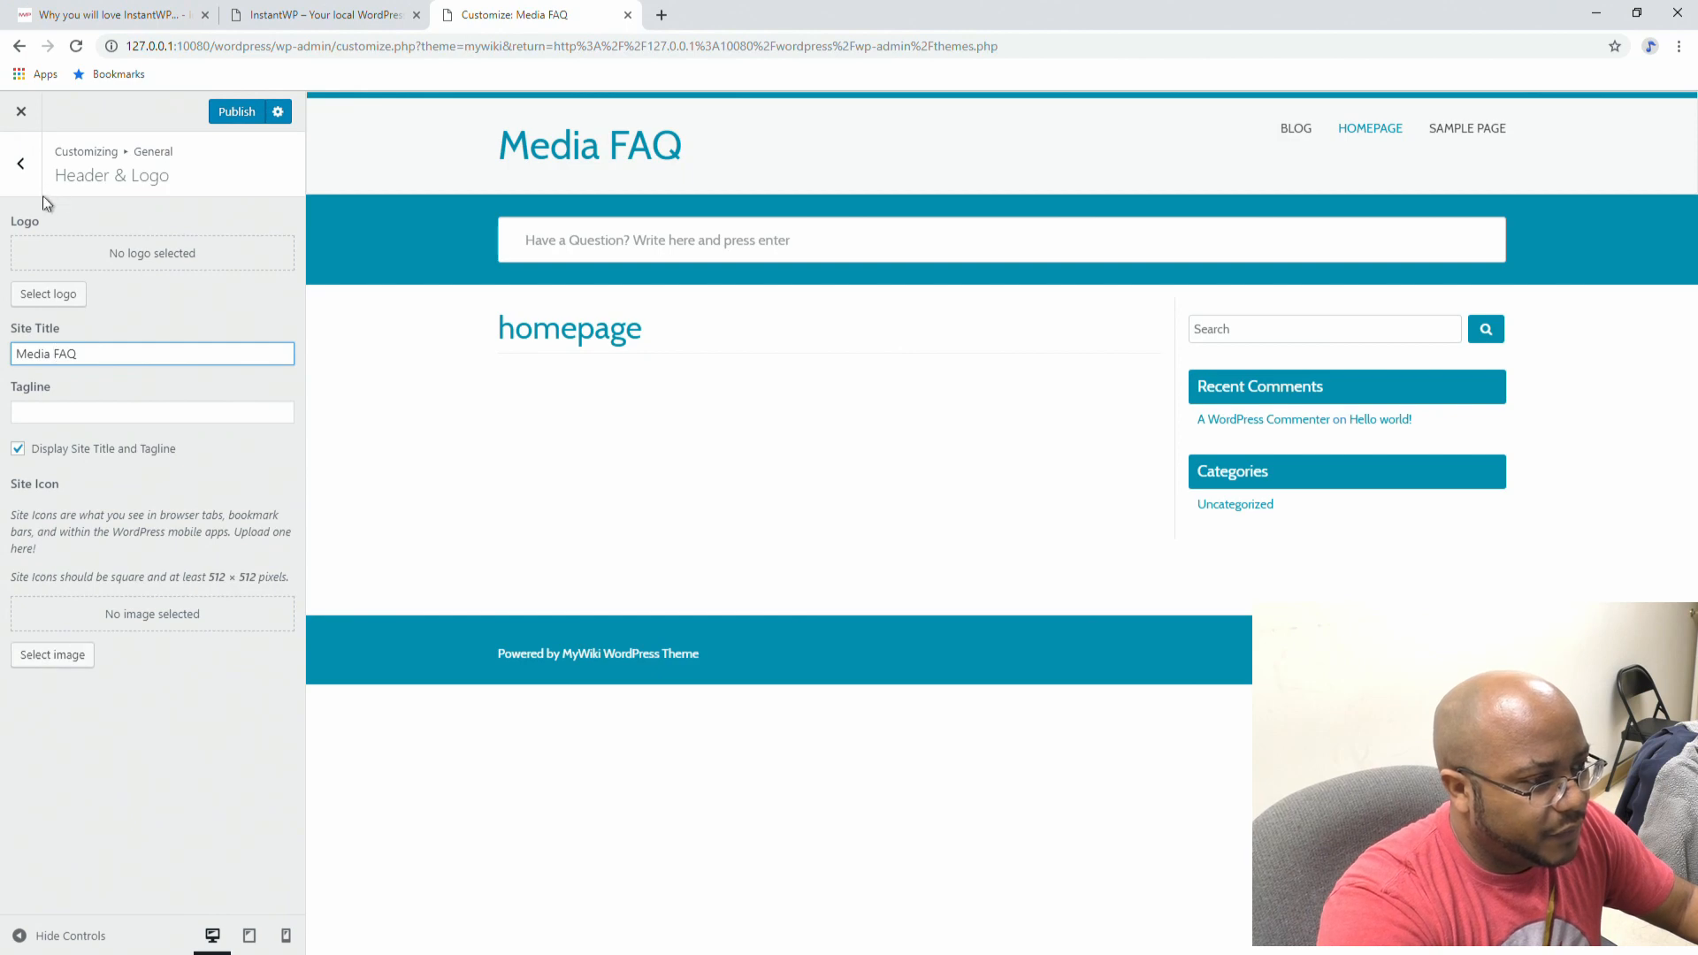
left_click(24, 170)
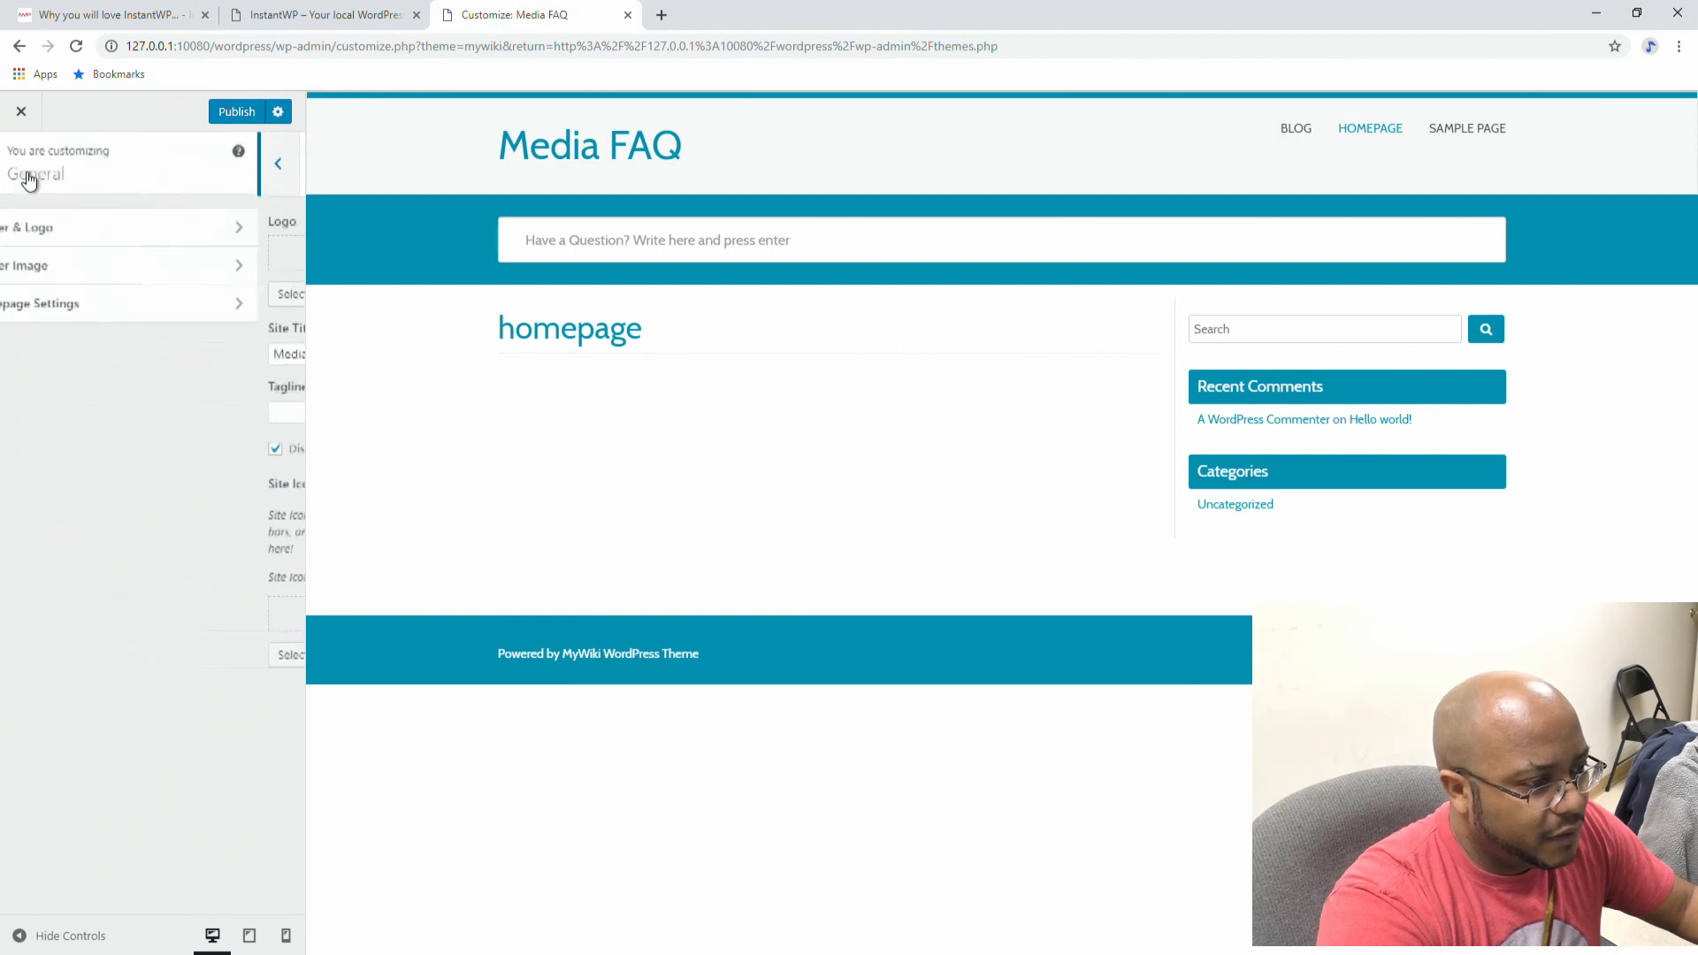
Step: Set the homepage to 'A static page' with 'homepage' as front page and 'blog' for posts
left_click(59, 269)
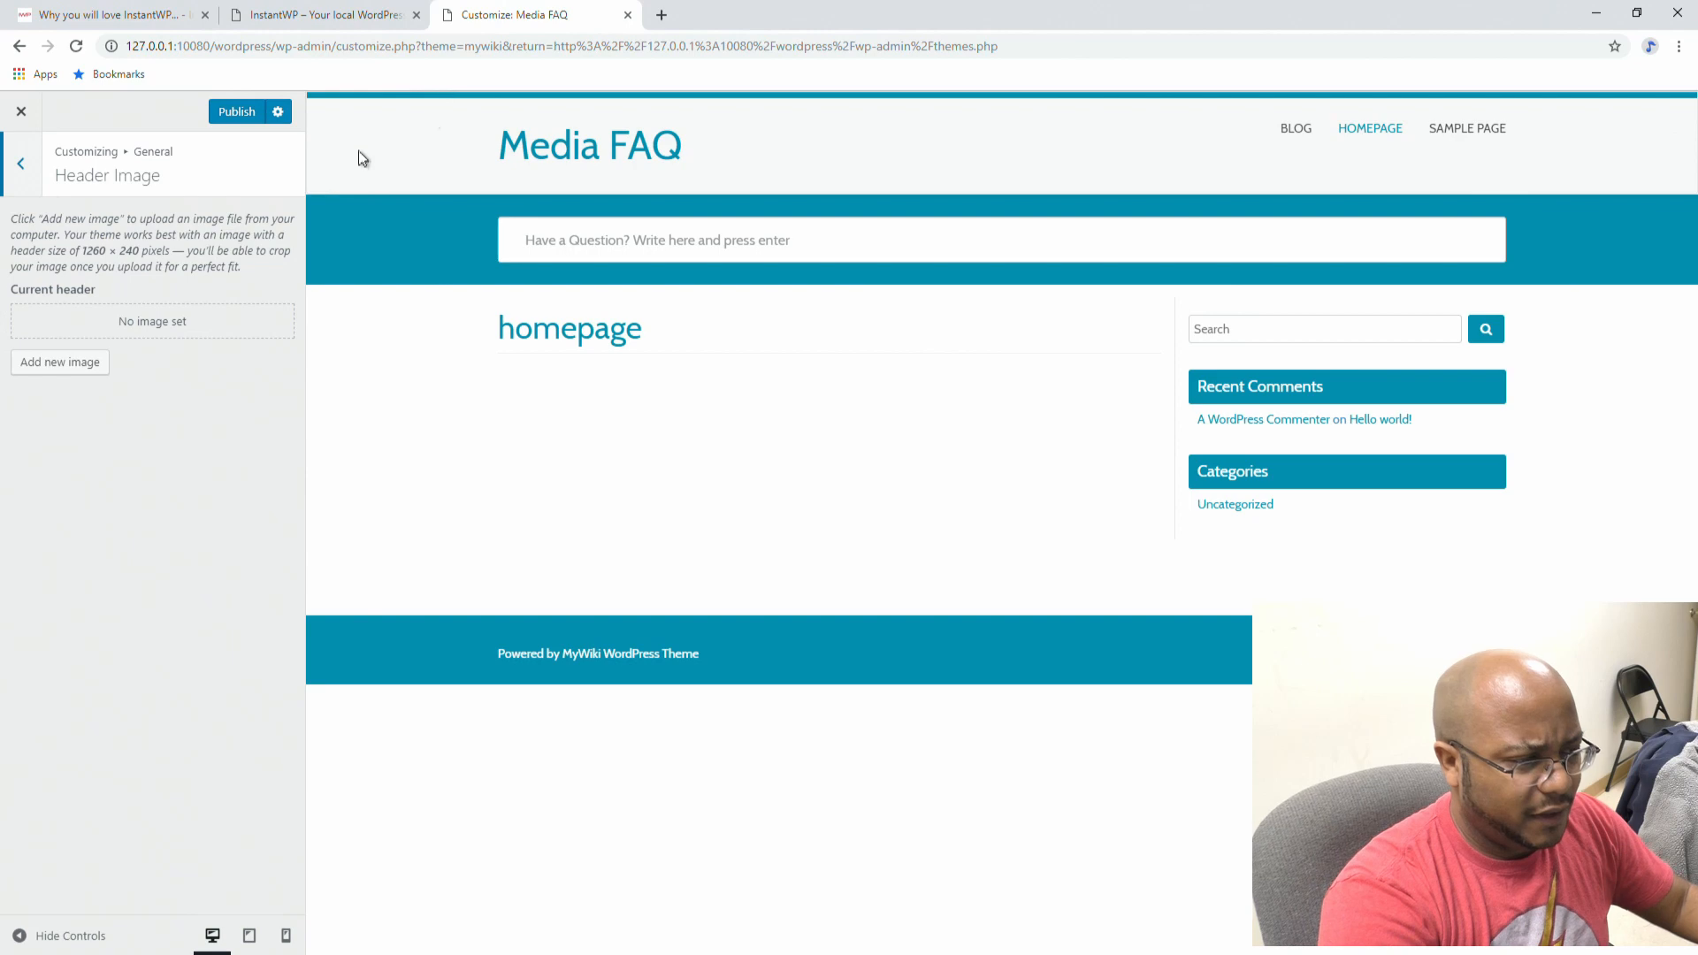
left_click(20, 165)
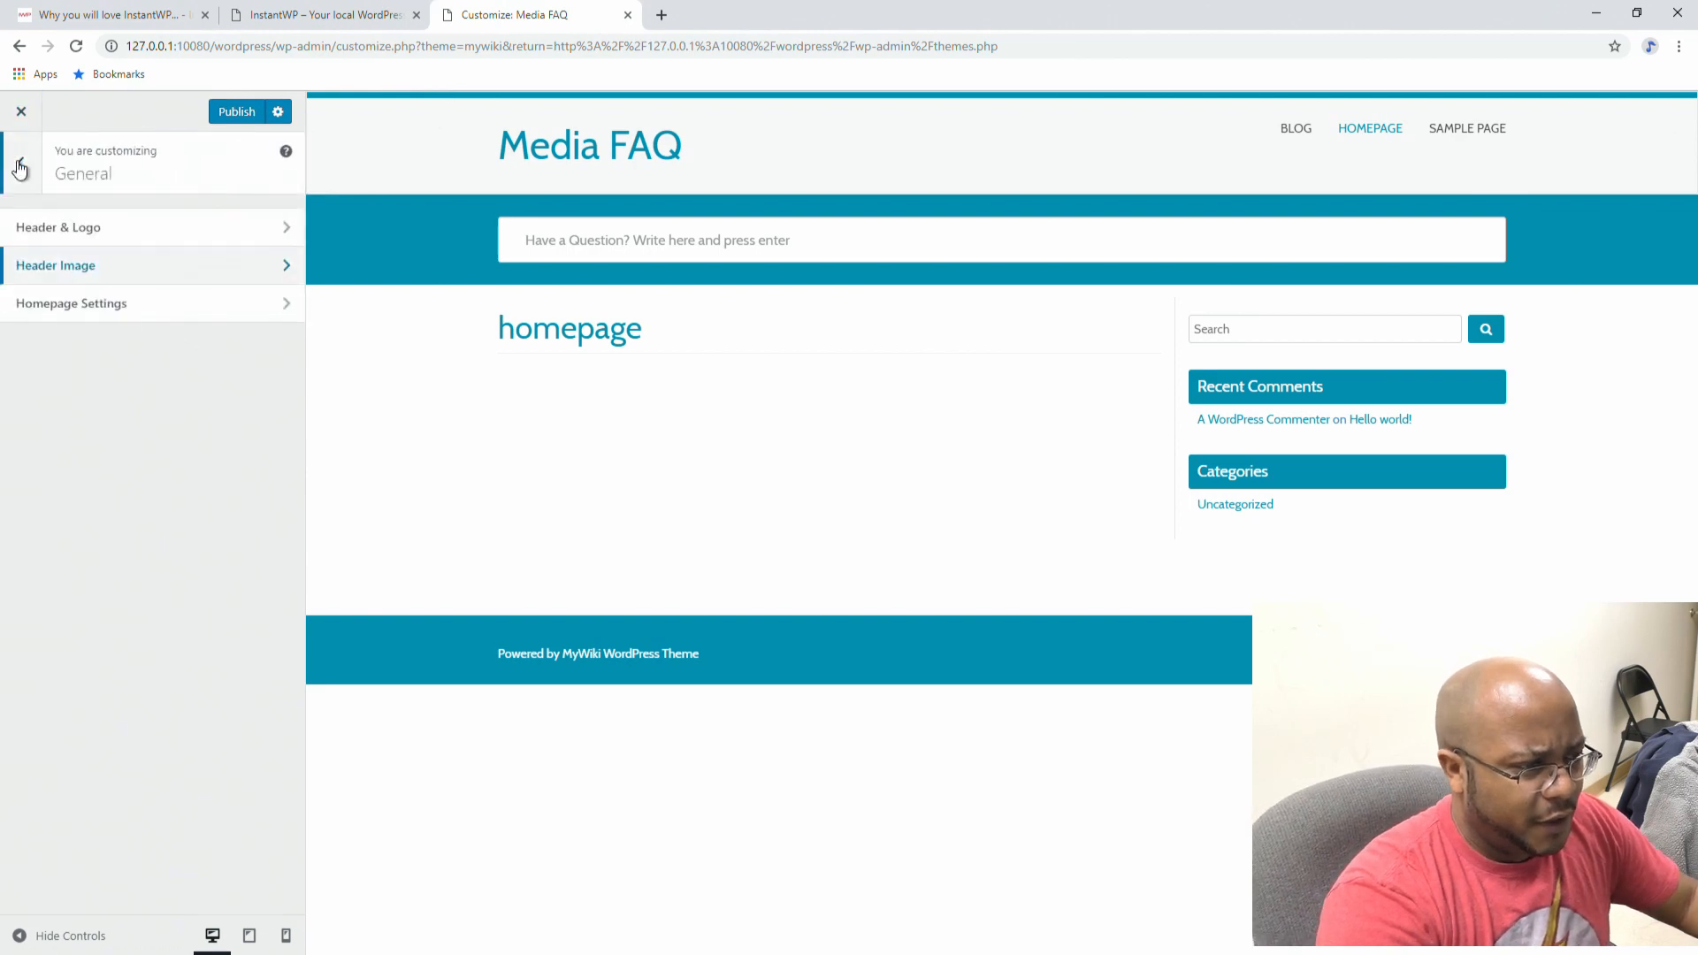
left_click(75, 305)
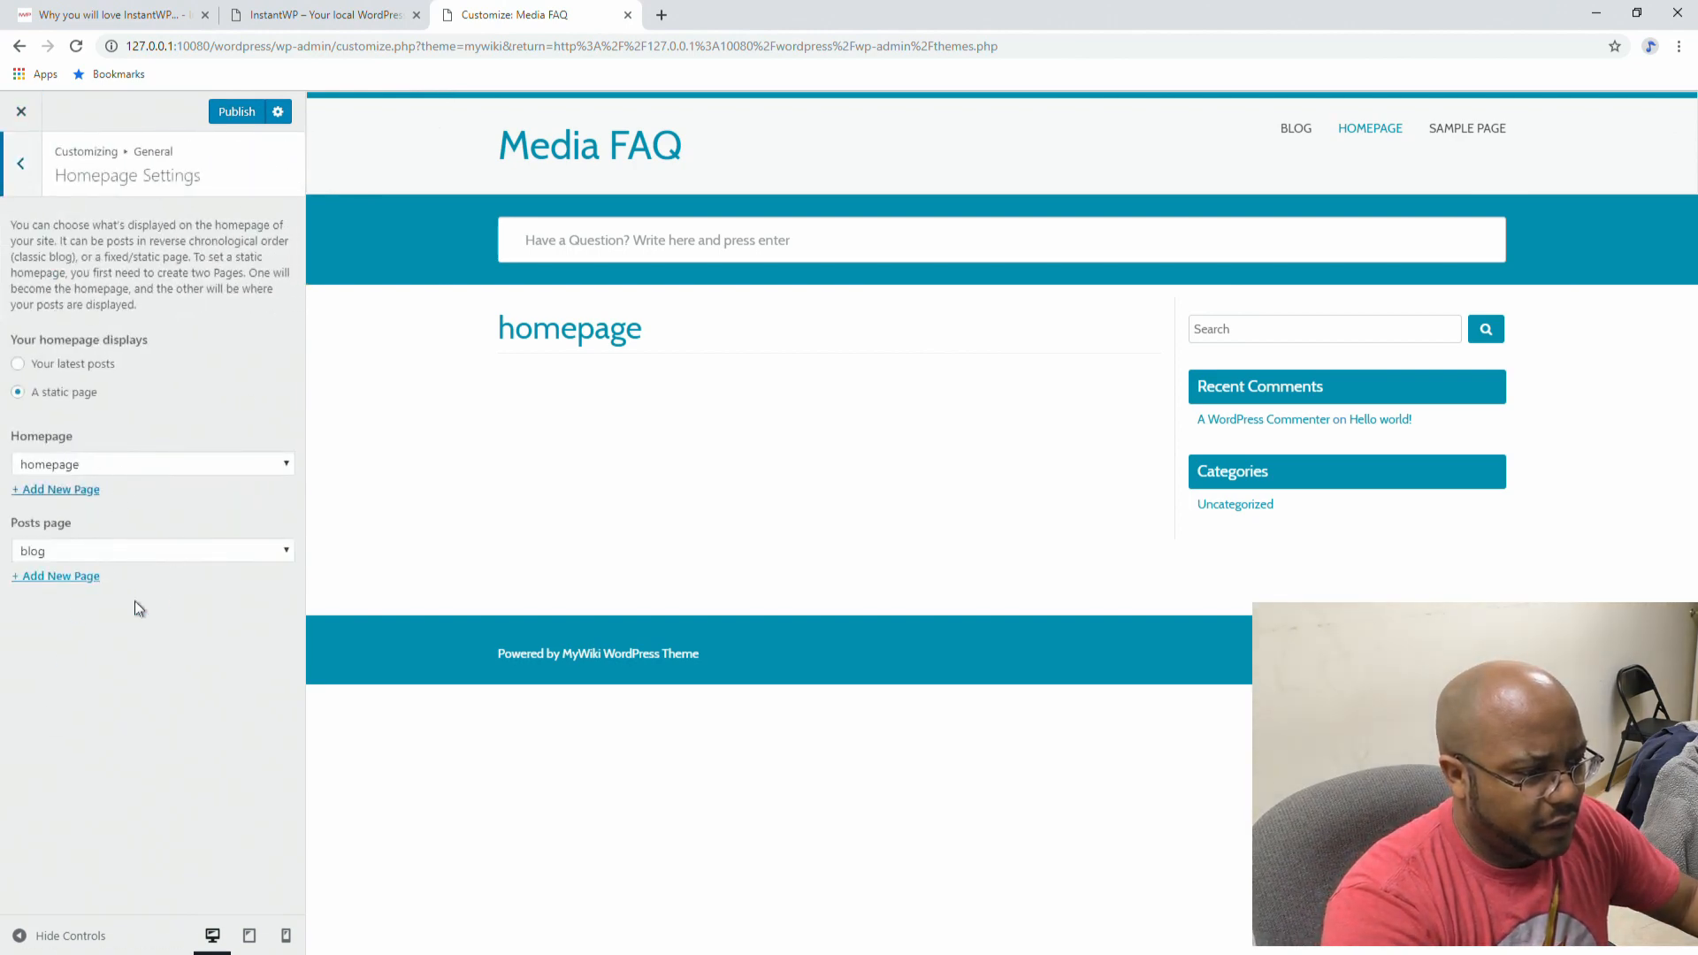
left_click(42, 364)
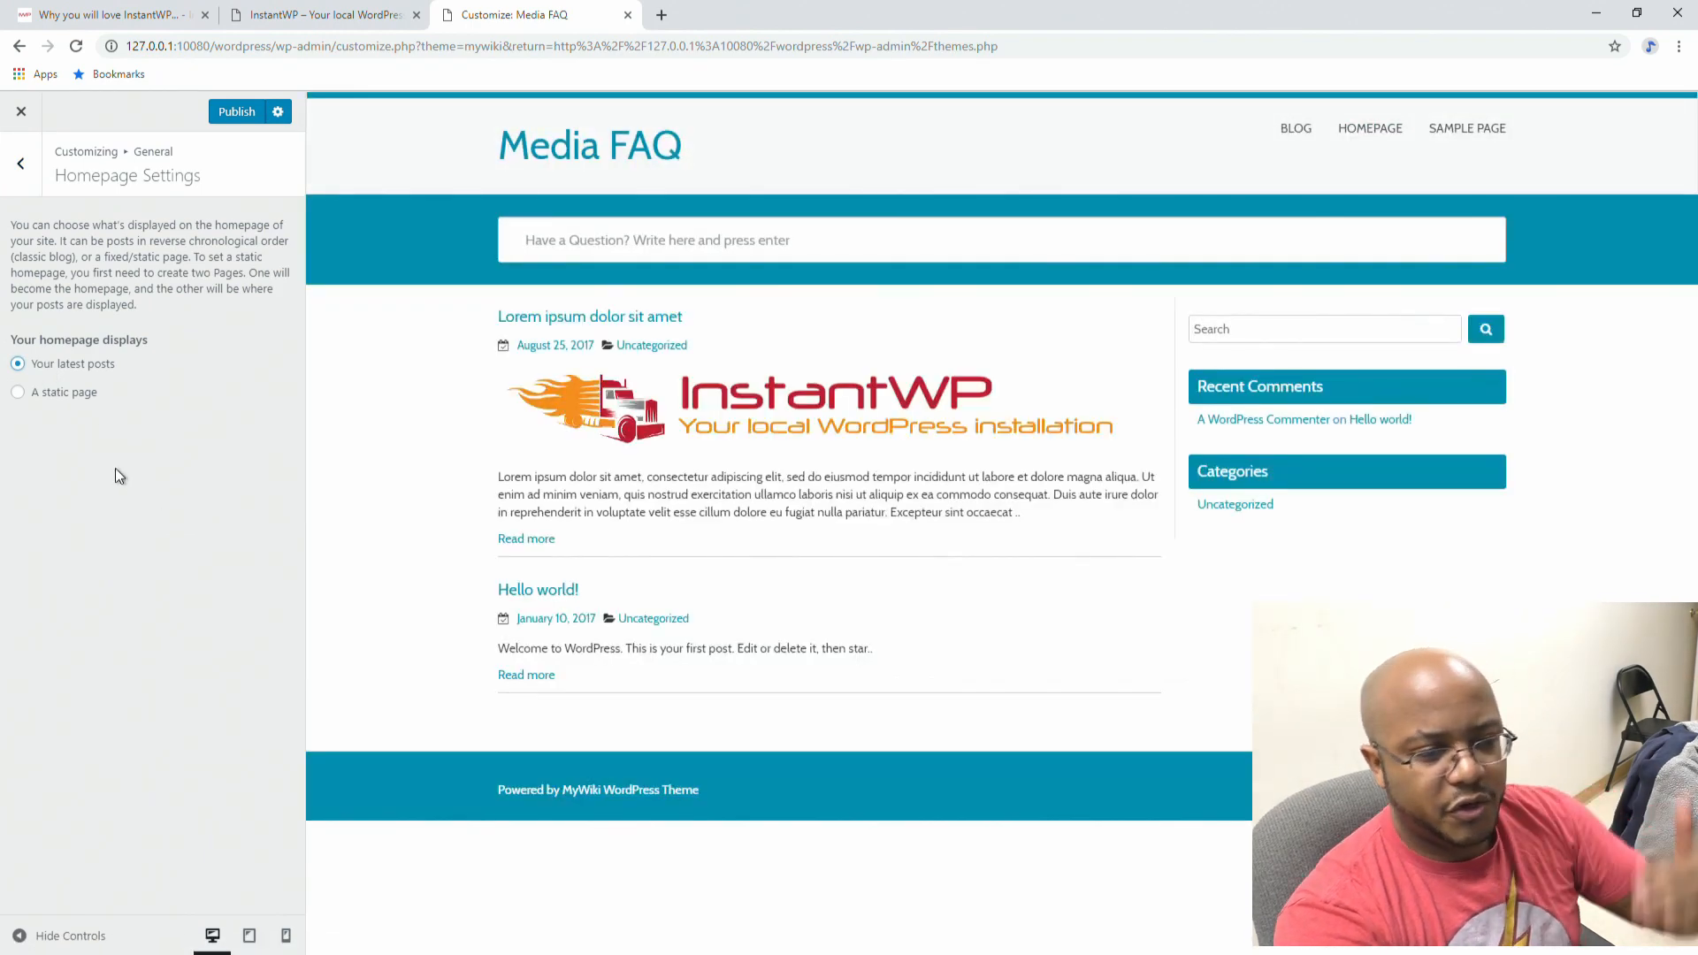
left_click(38, 396)
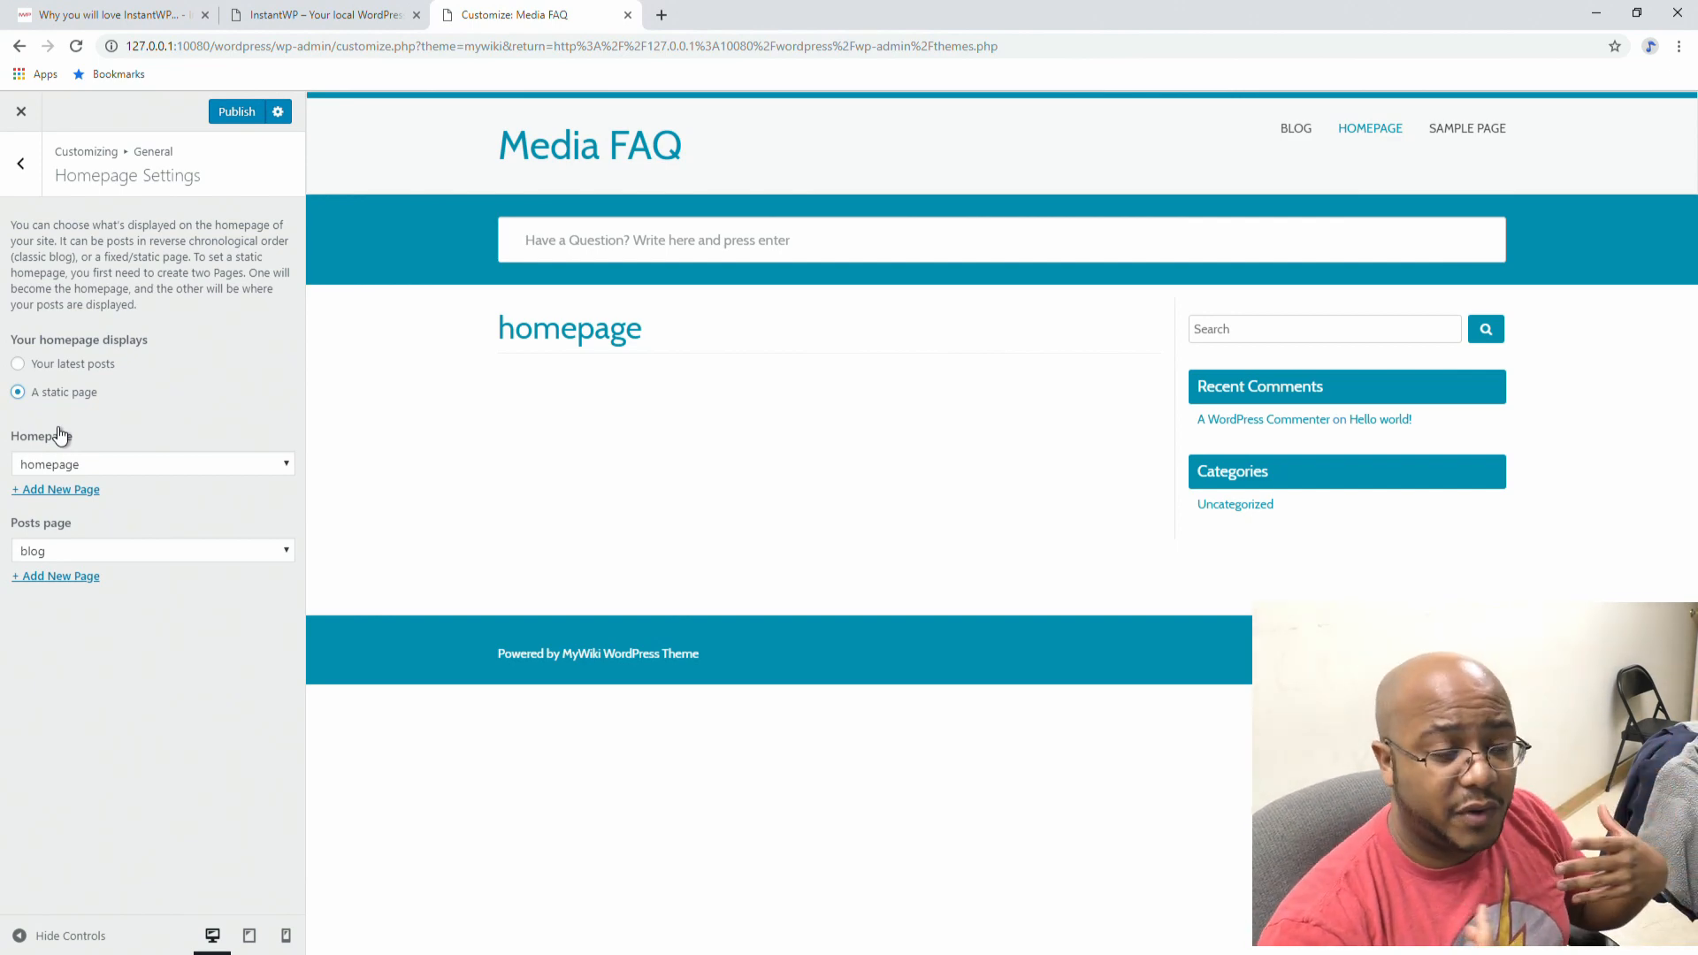
left_click(19, 163)
Step: Set the front page's number of posts to 4, keeping All as the featured category
left_click(19, 164)
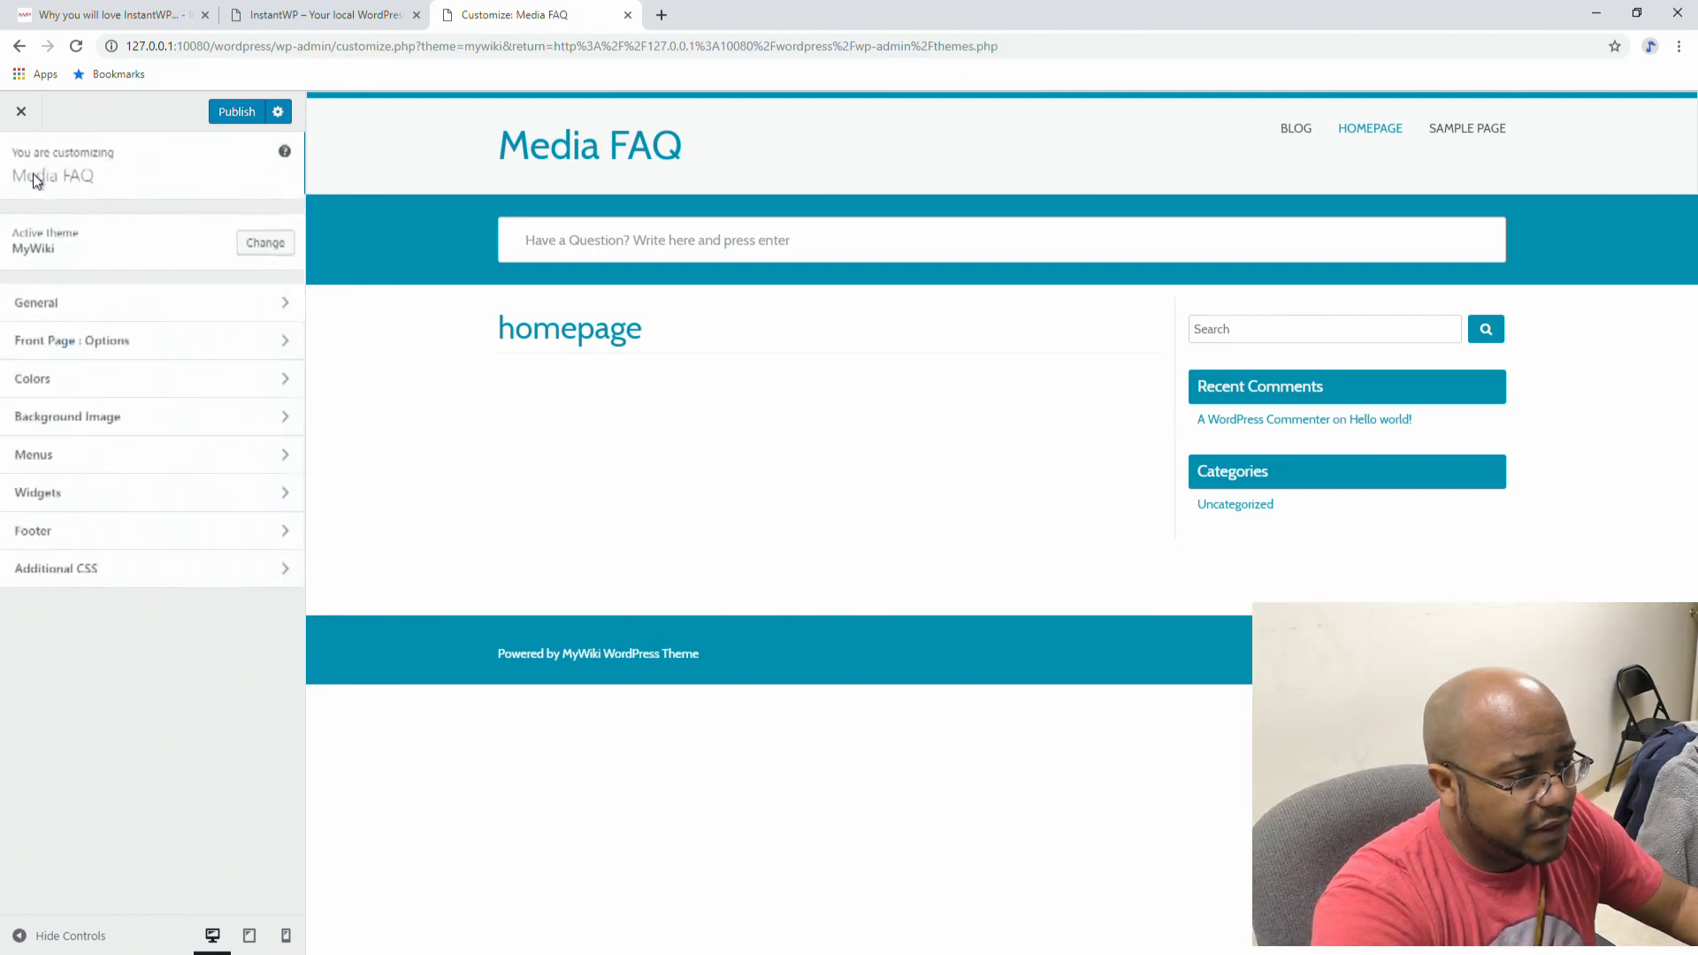
left_click(91, 347)
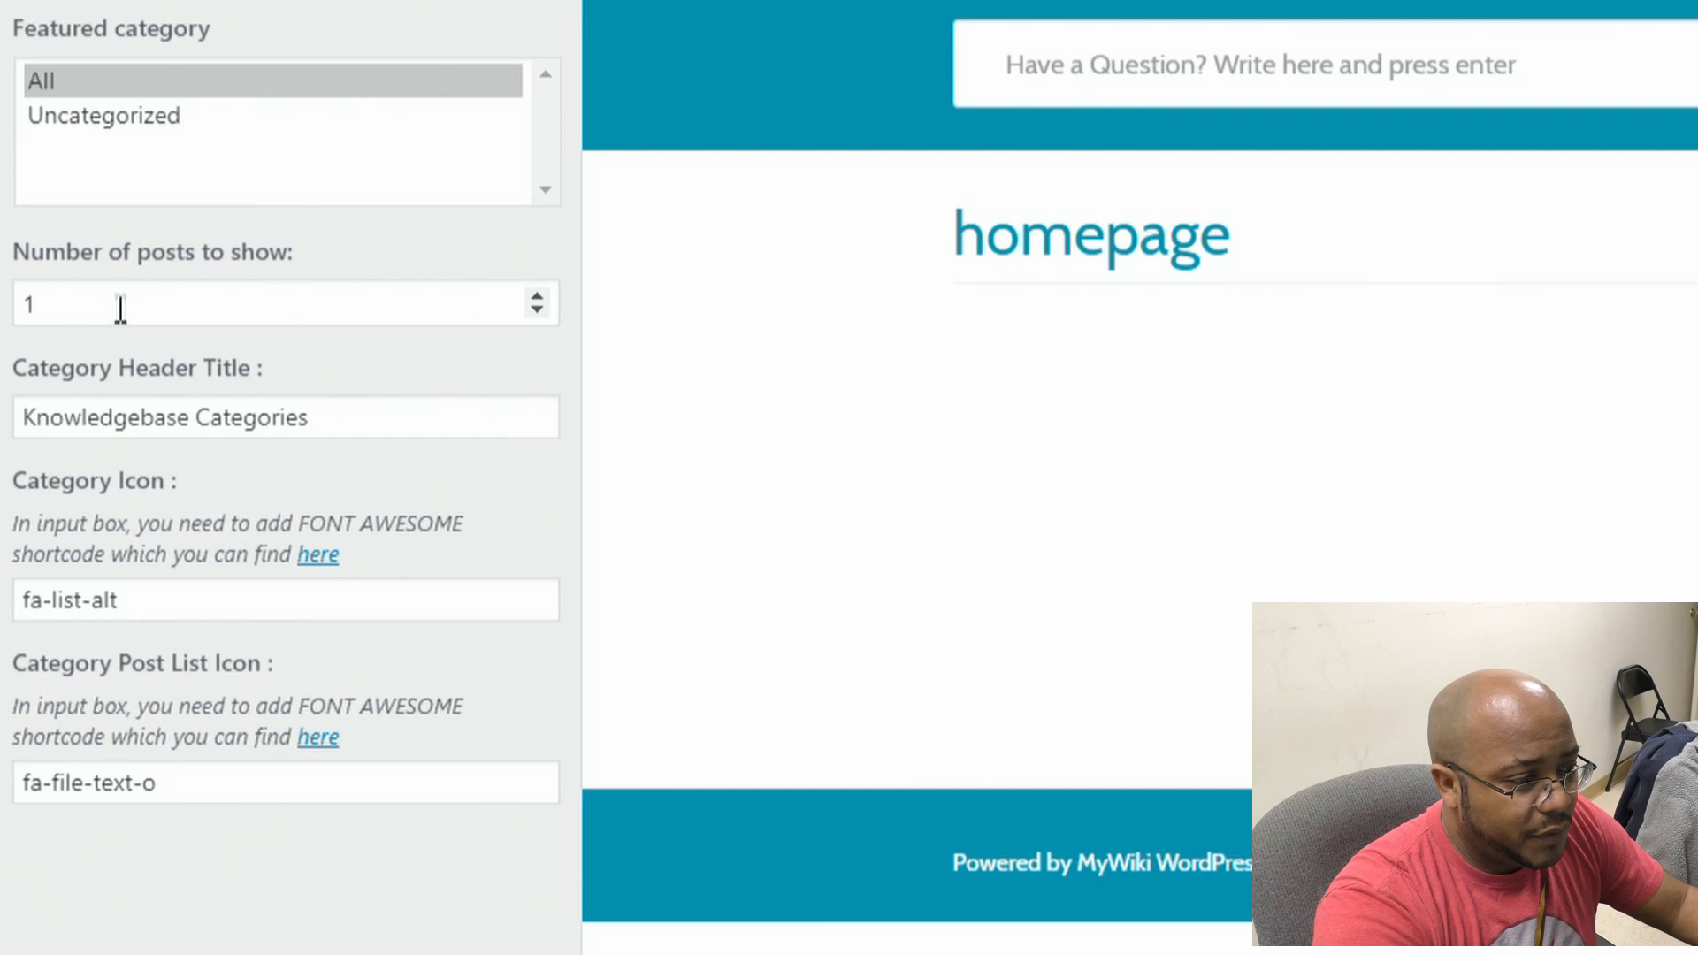
left_click(536, 298)
left_click(536, 297)
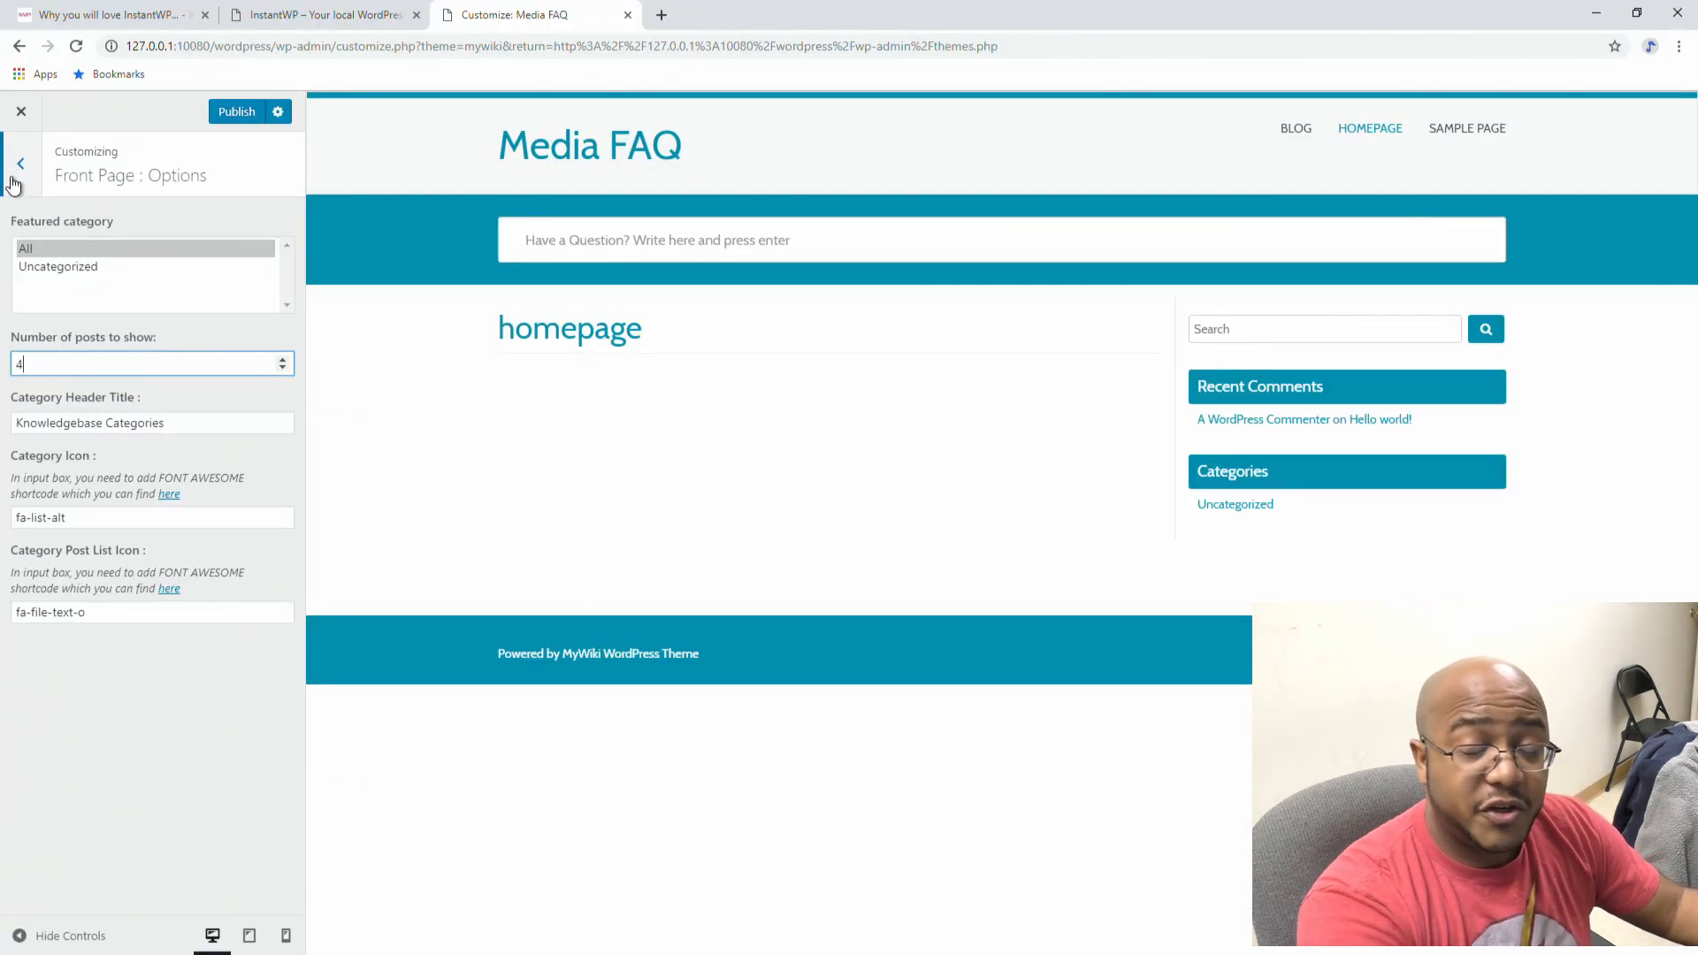
left_click(73, 270)
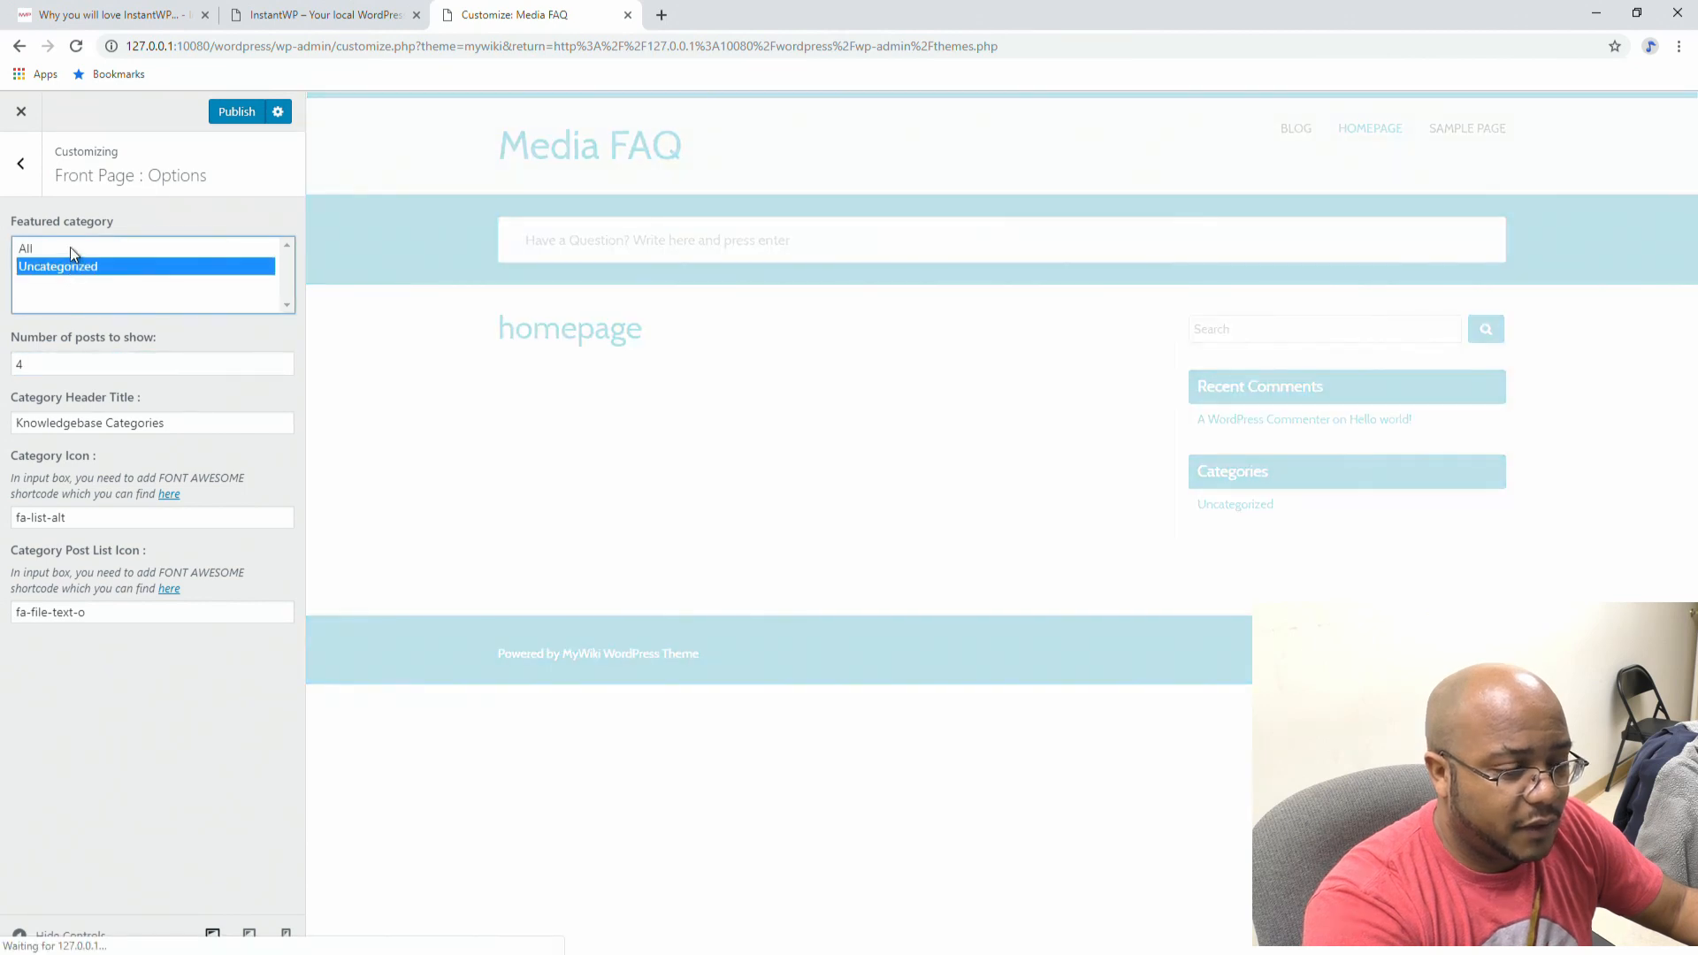
left_click(71, 249)
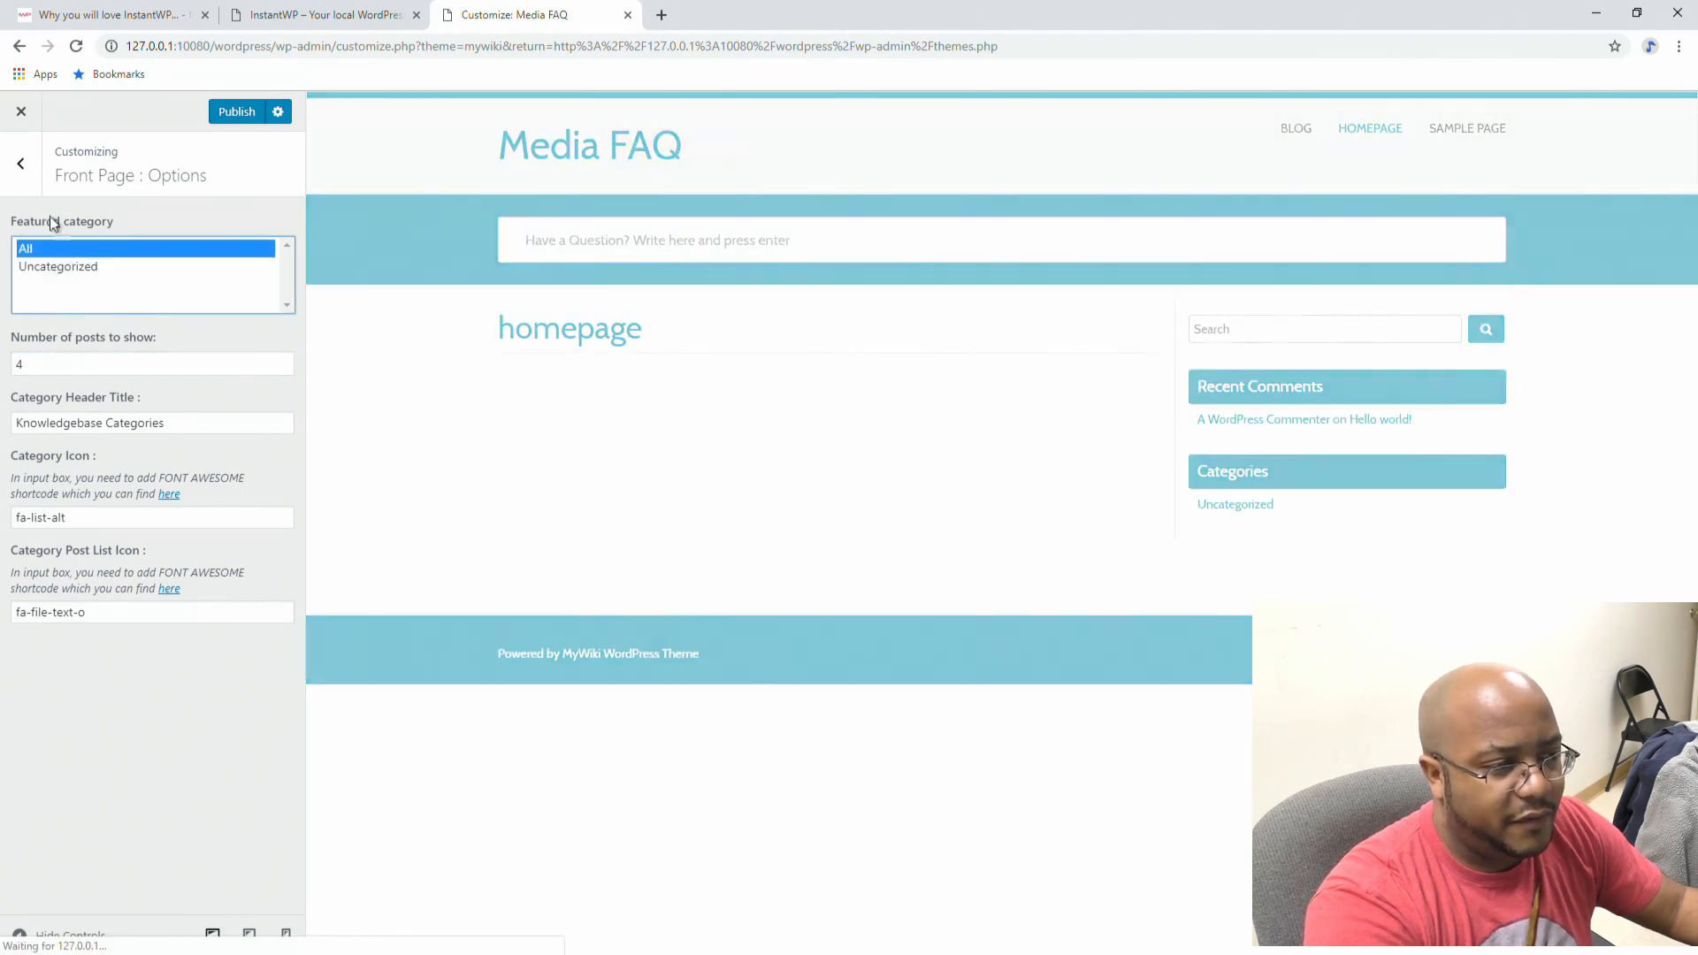
left_click(23, 169)
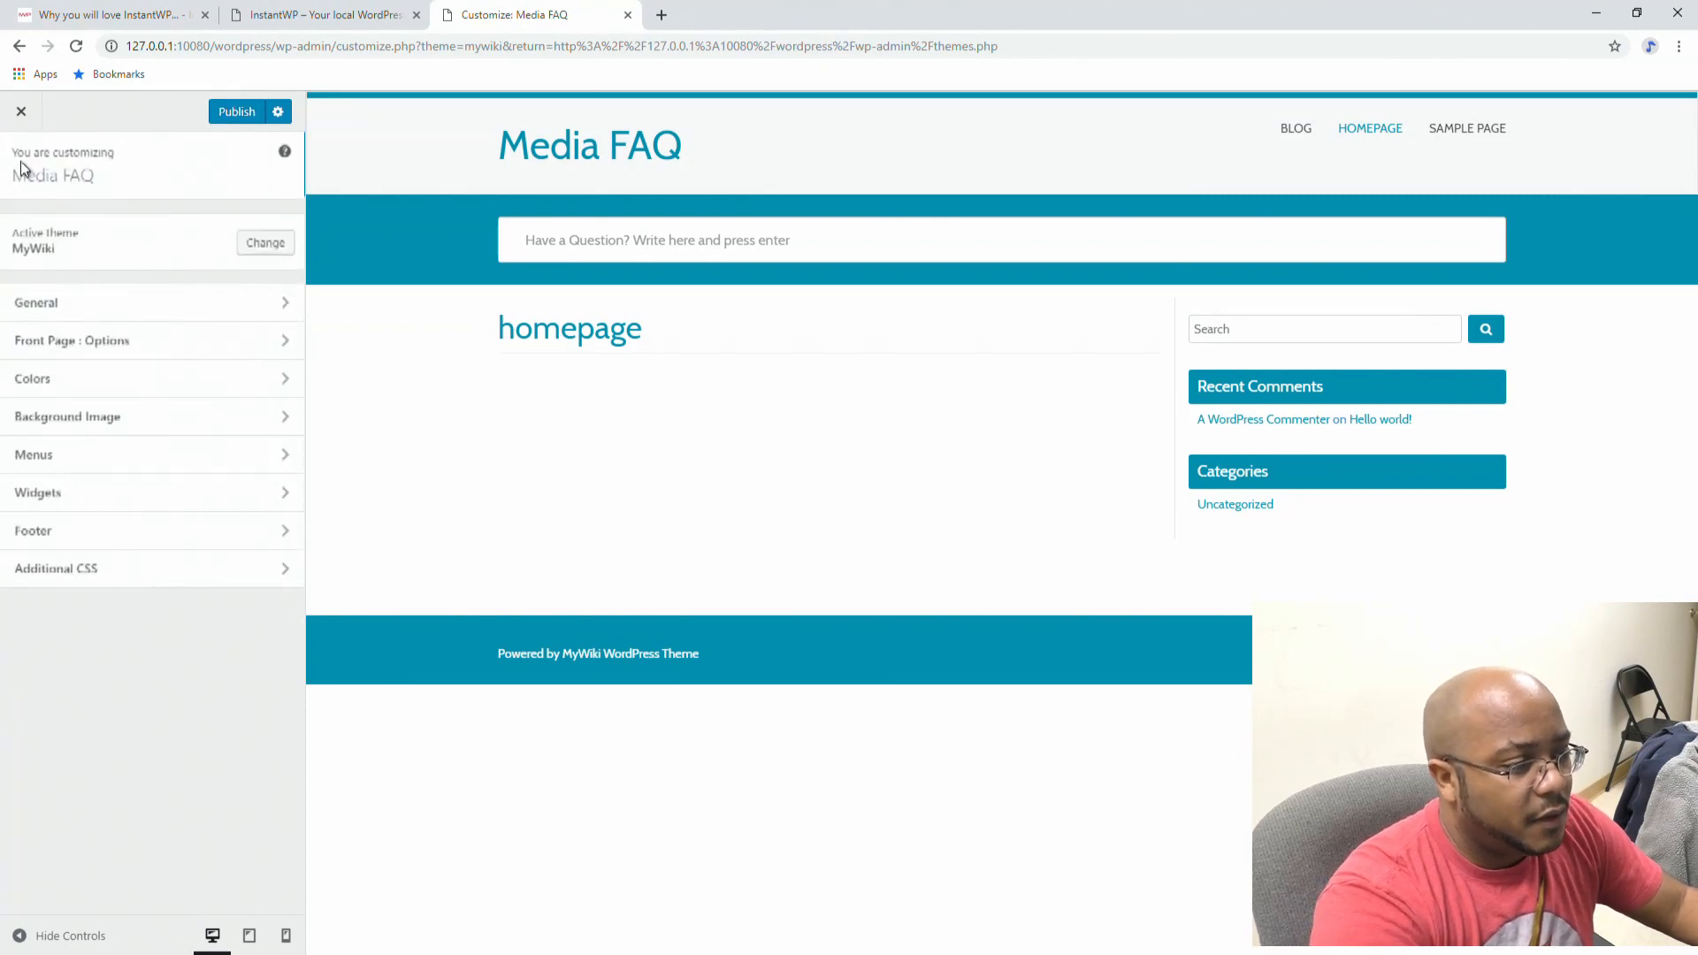
Step: Look through Colors, Background Image and Menus, then display the Main Sidebar's widgets
left_click(49, 383)
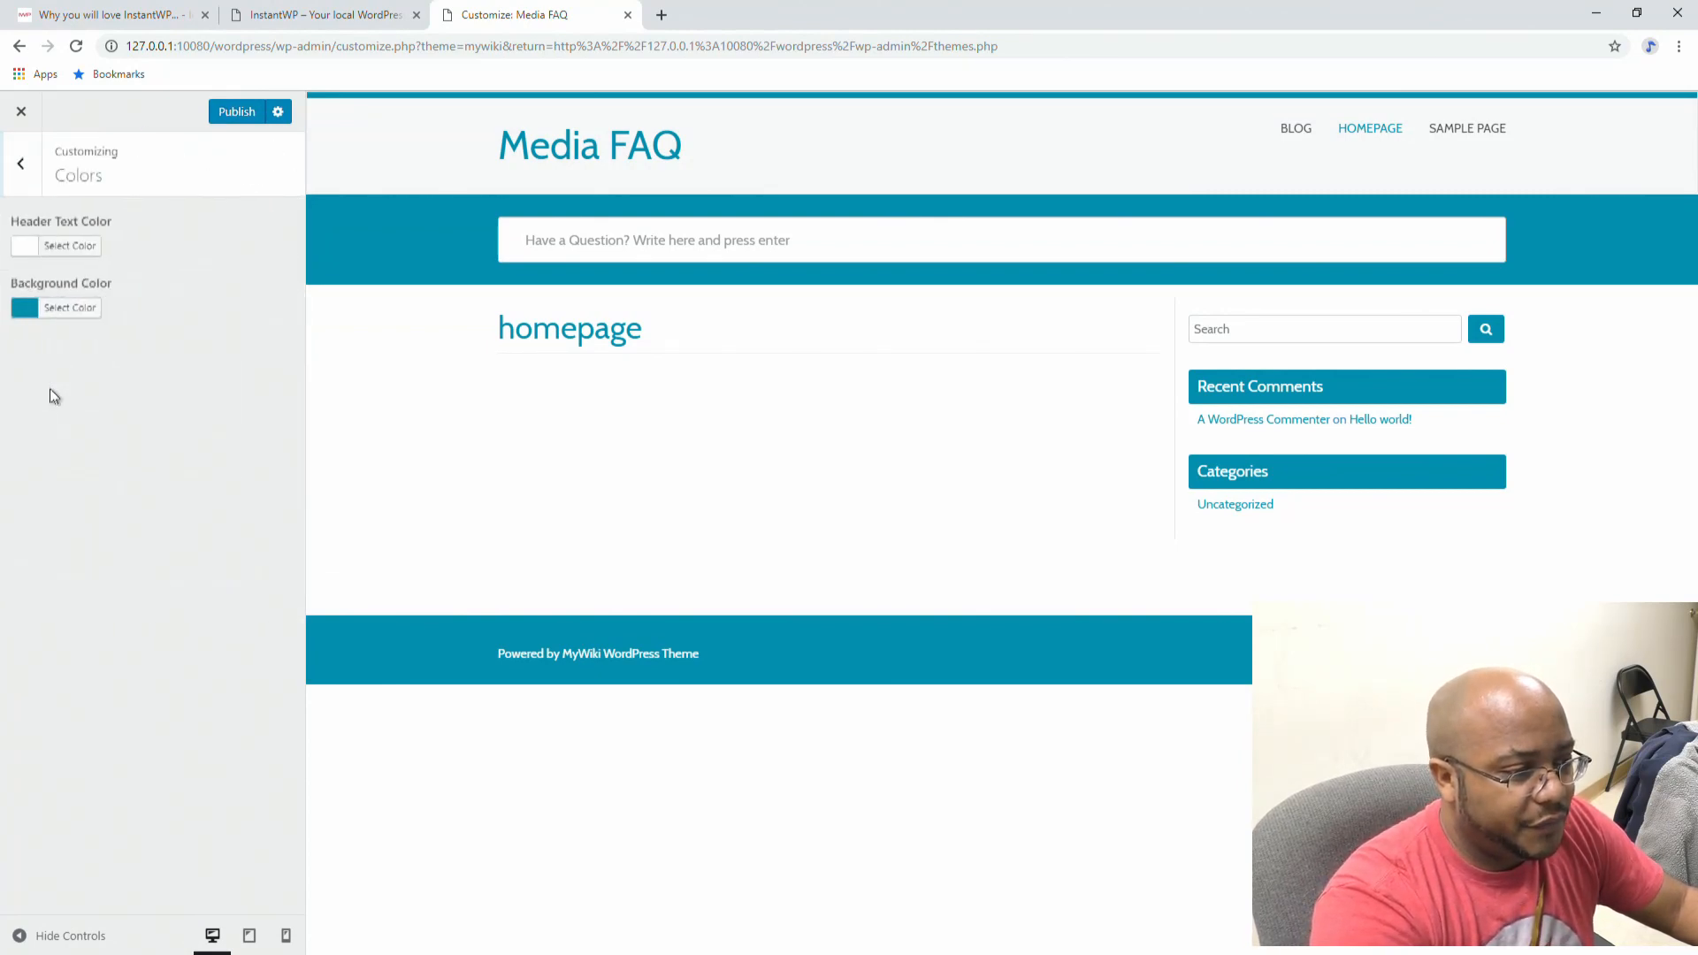
left_click(27, 168)
left_click(68, 429)
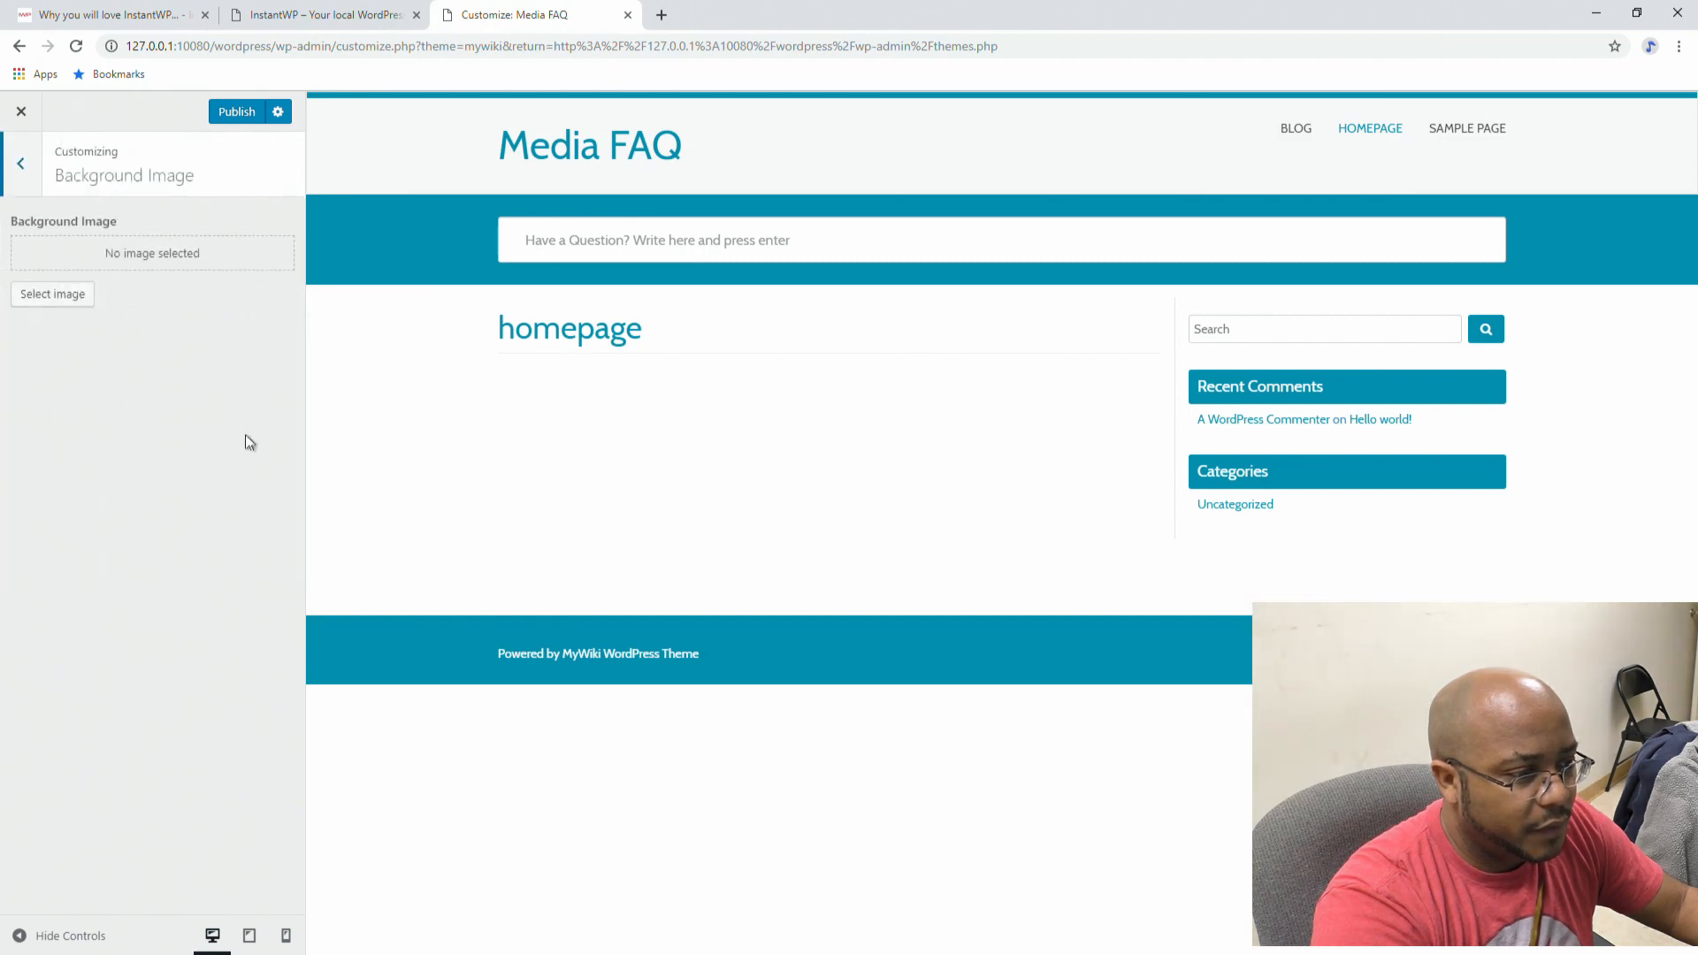
left_click(21, 164)
left_click(74, 456)
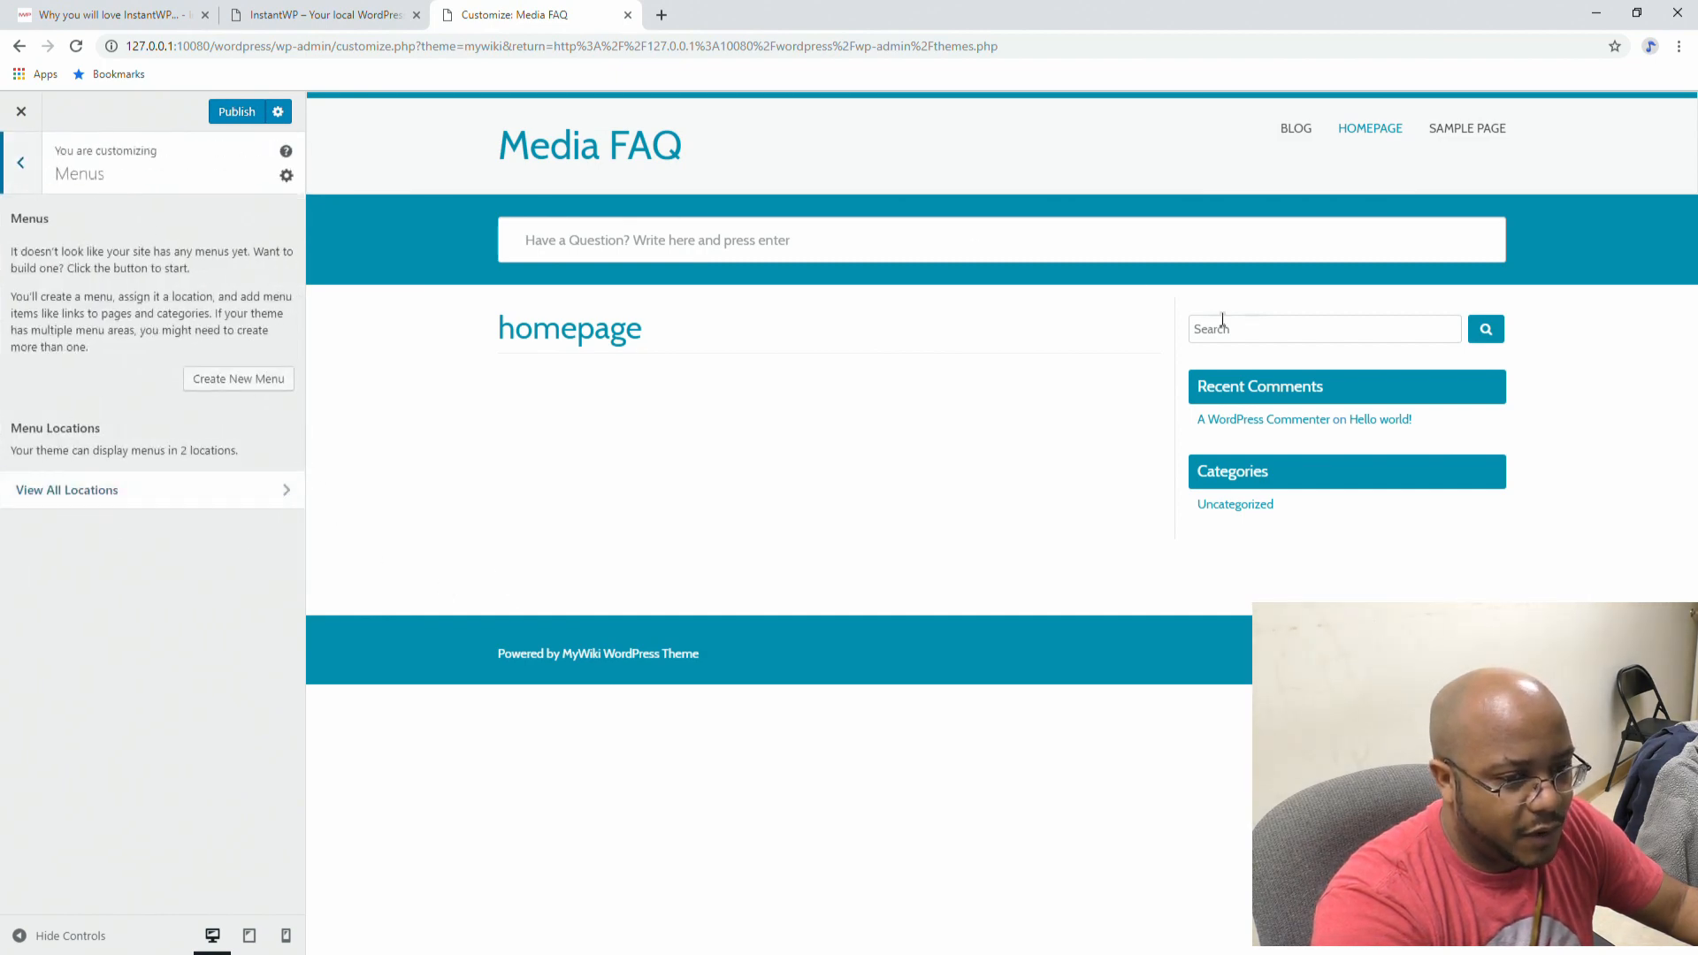
left_click(26, 172)
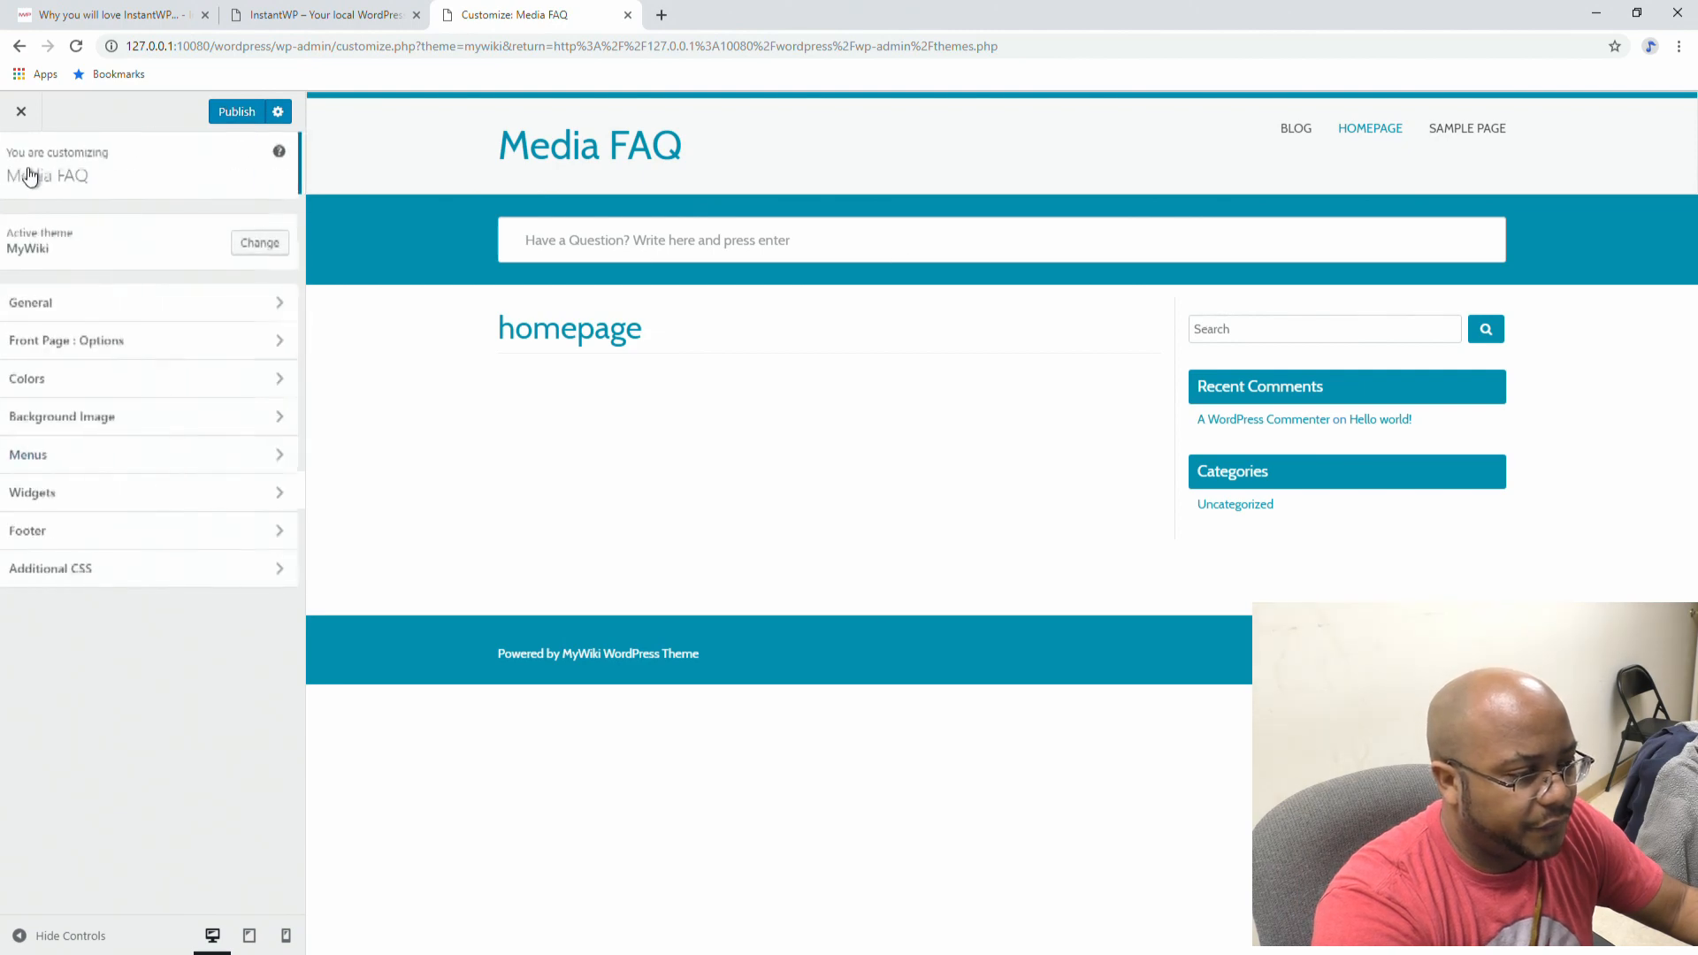
left_click(63, 494)
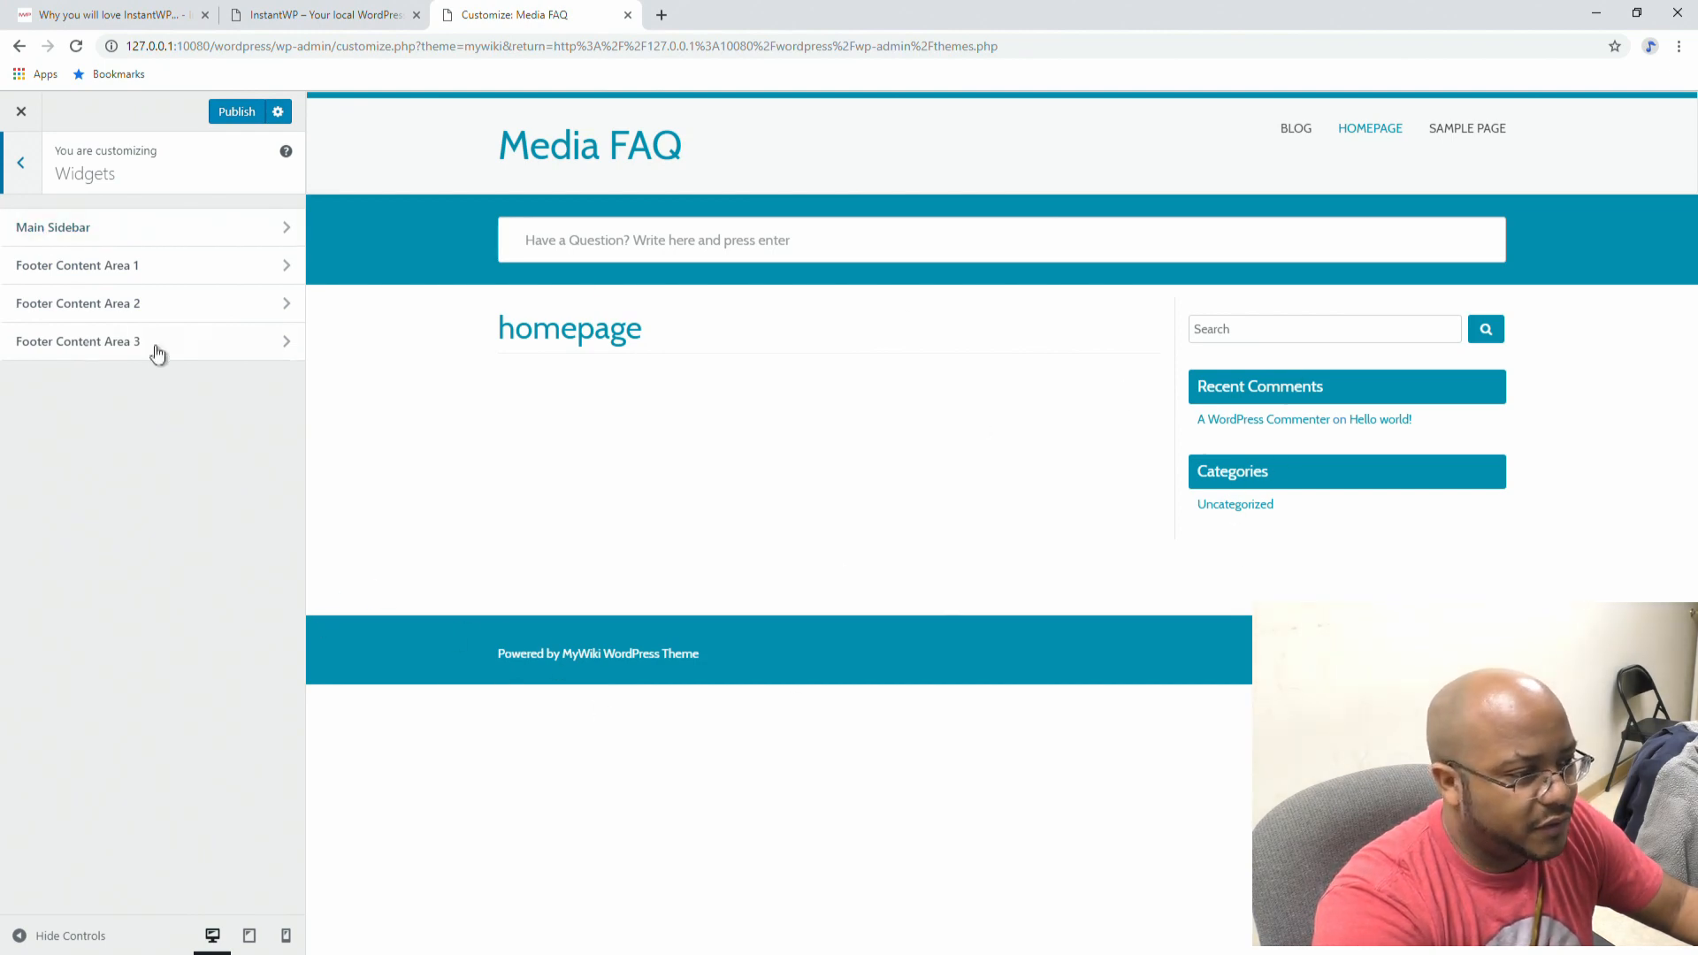
left_click(61, 227)
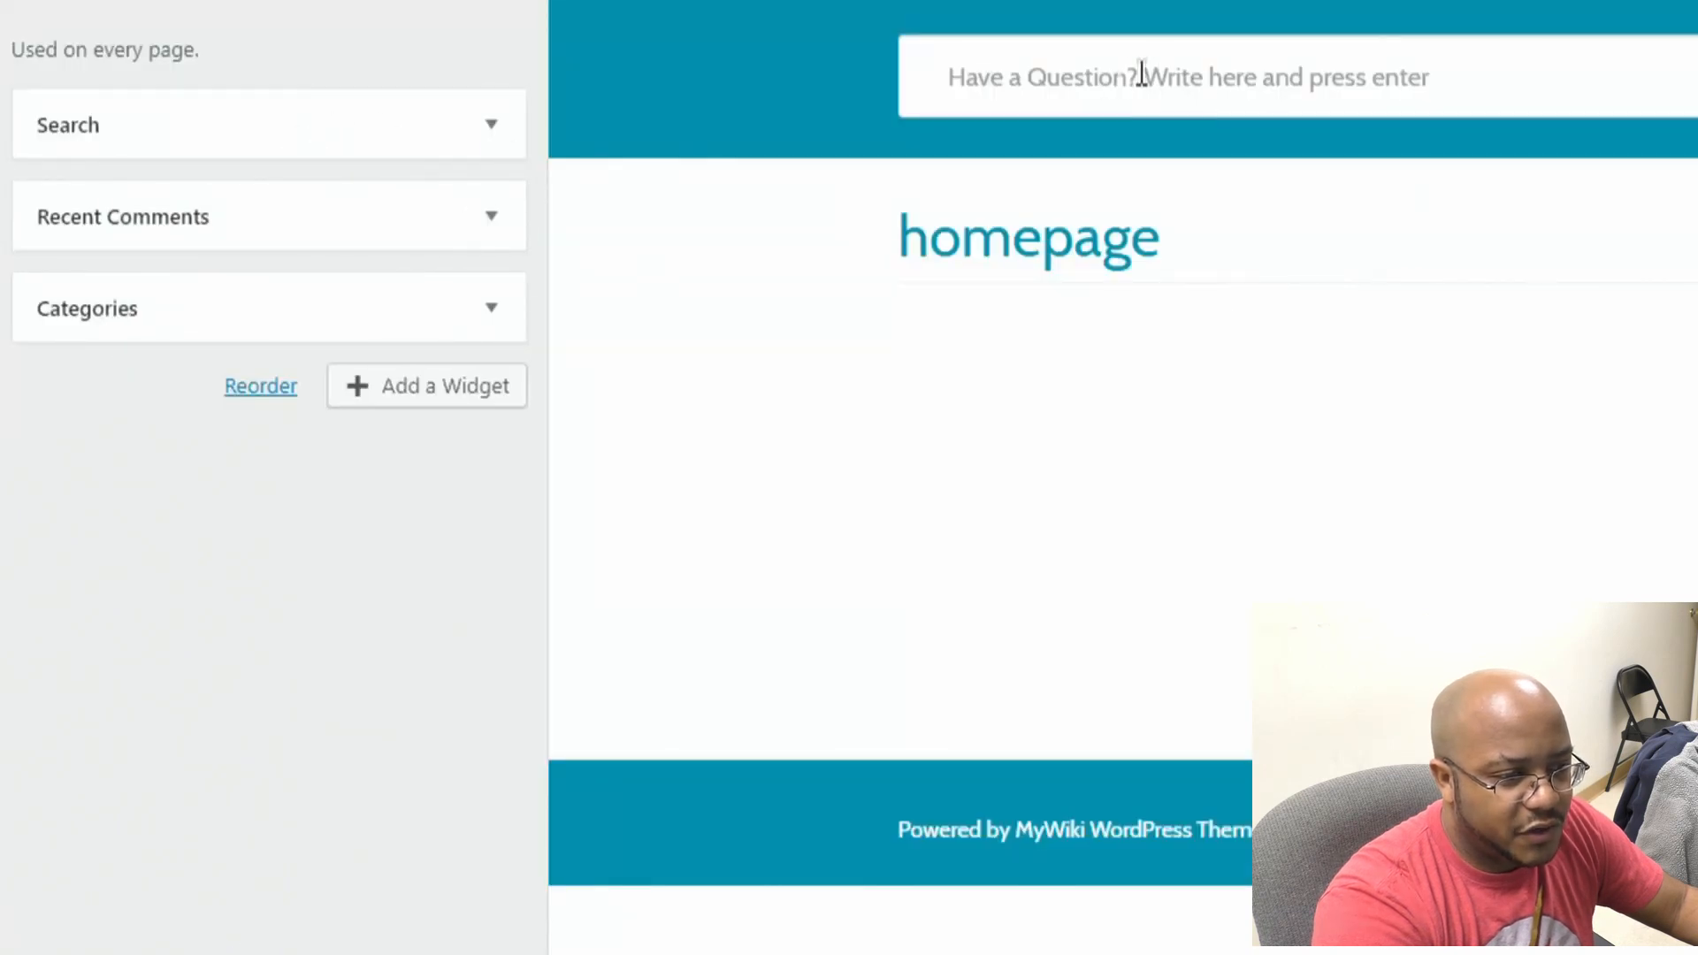
Step: Remove the Search and Recent Comments widgets from the Main Sidebar
left_click(489, 125)
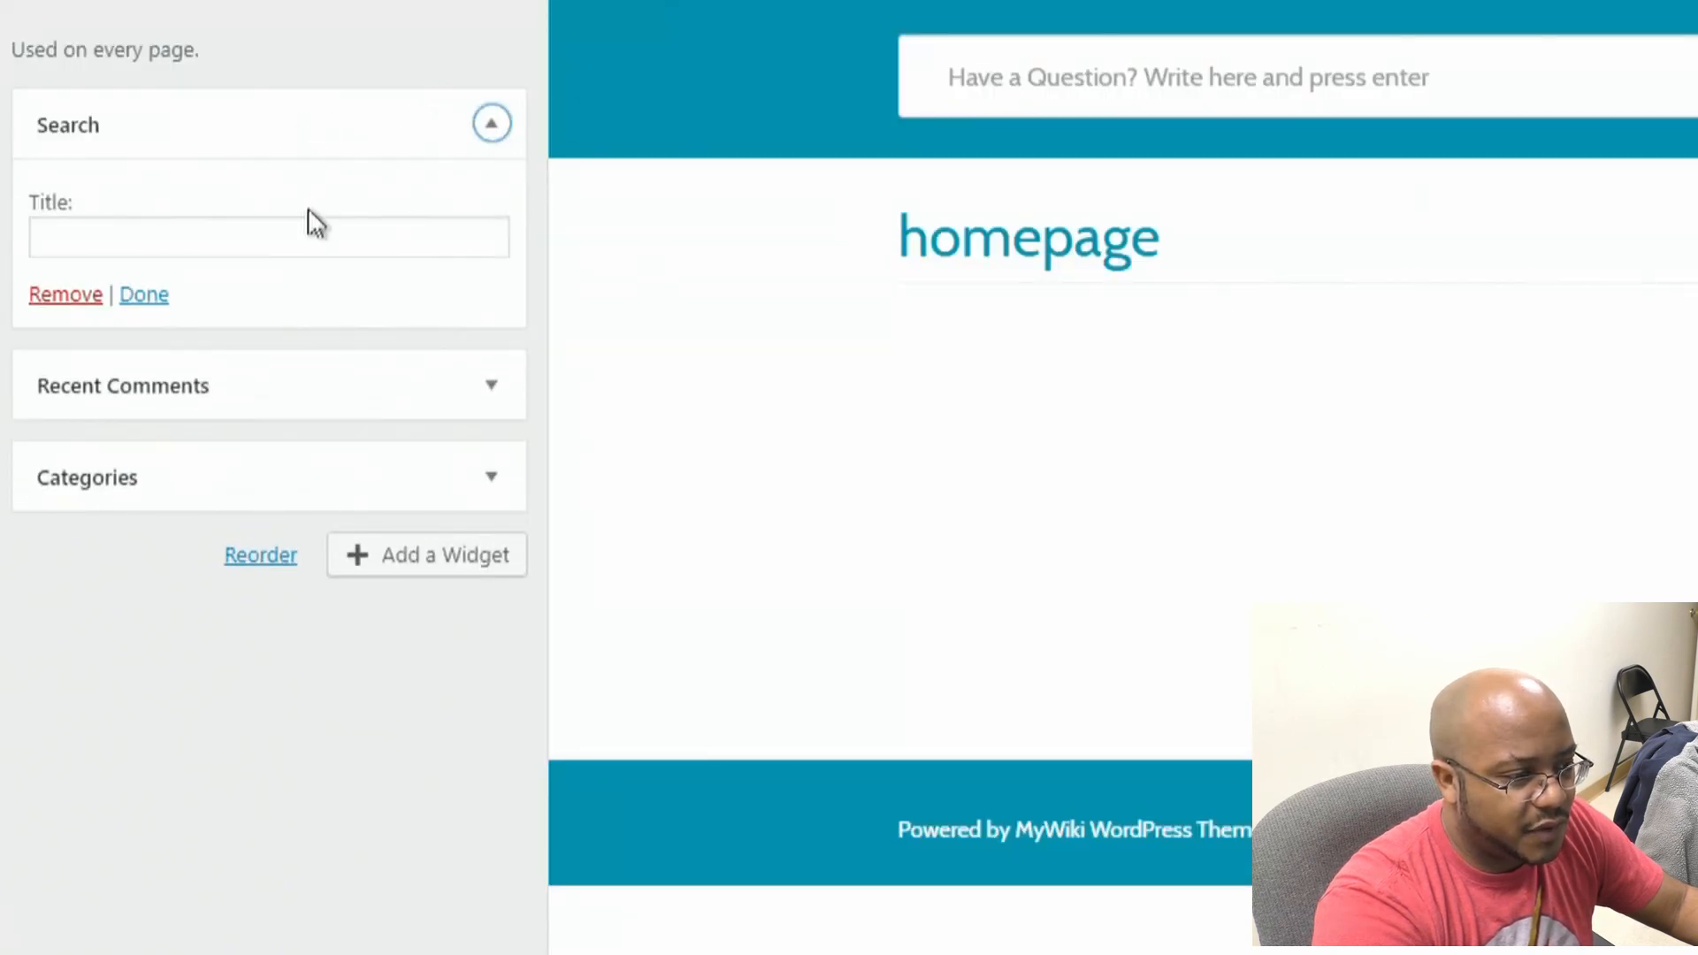
left_click(88, 303)
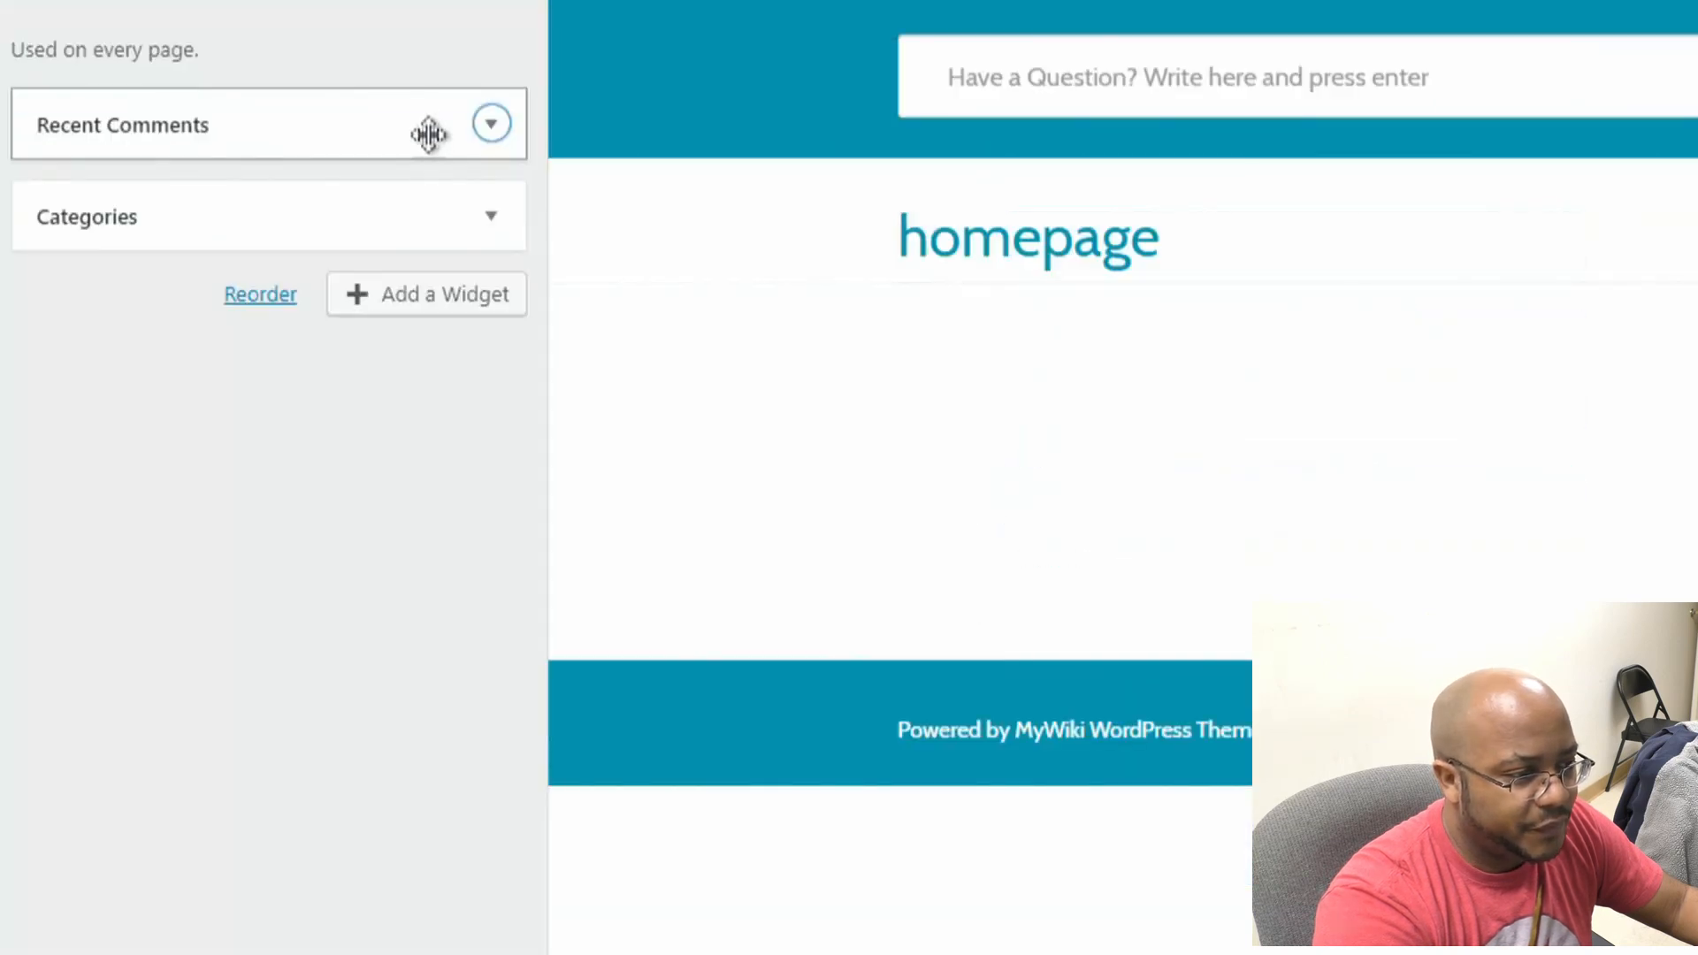
left_click(489, 125)
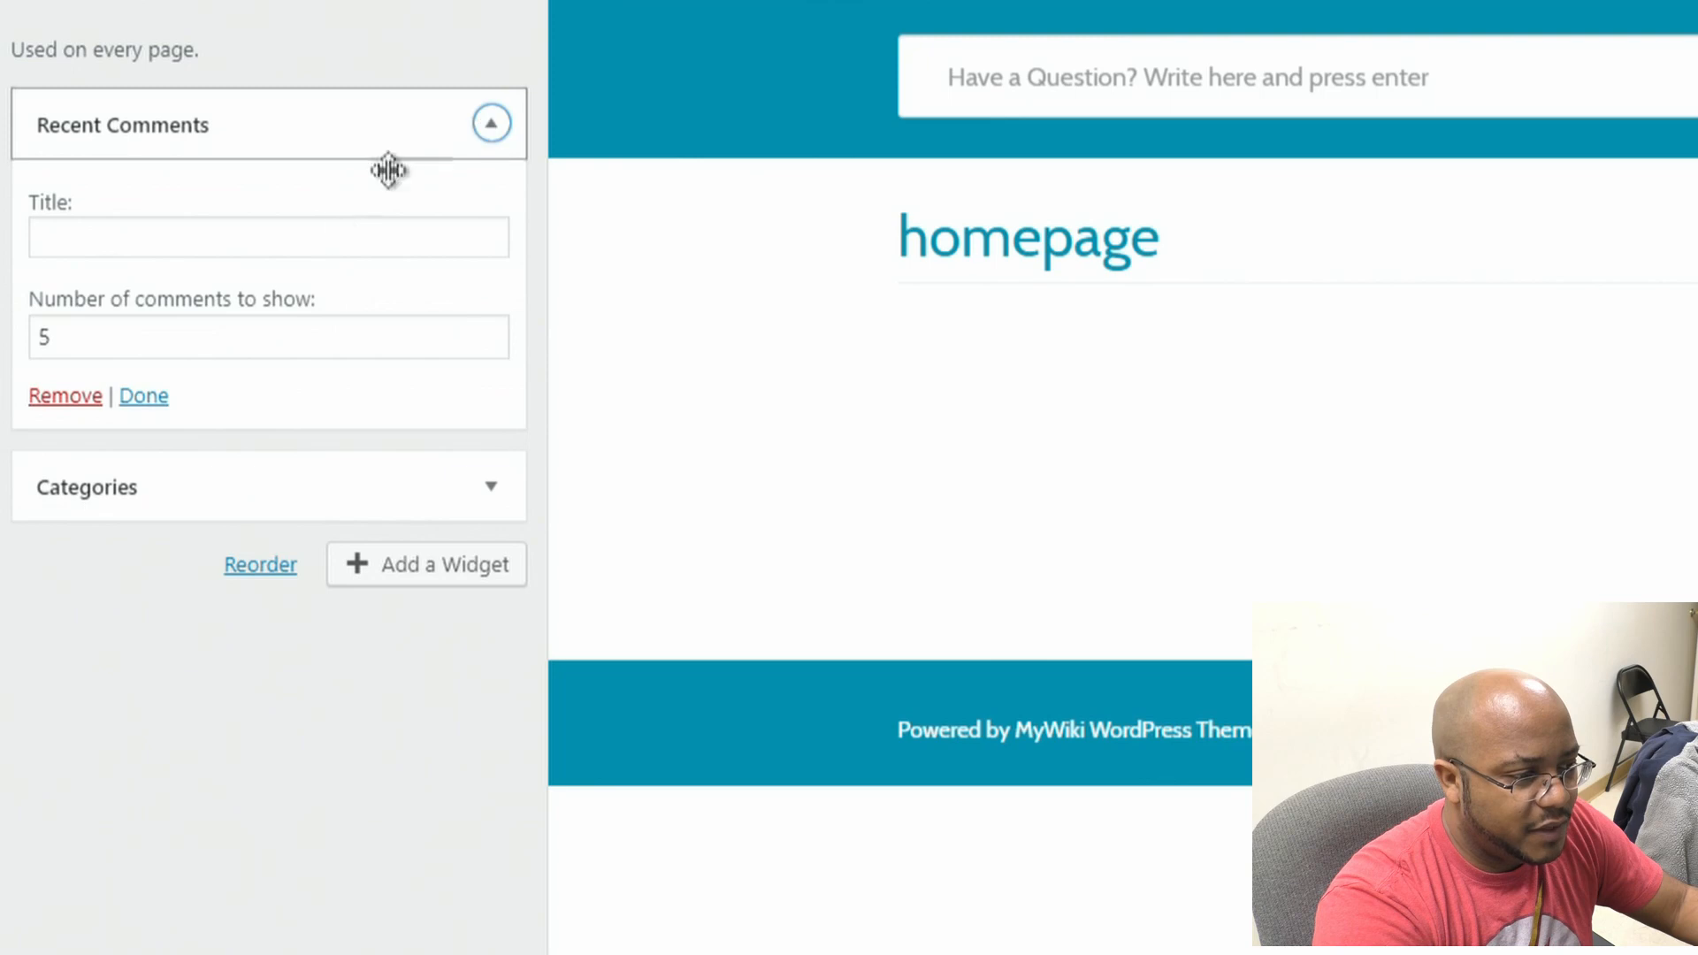
left_click(92, 398)
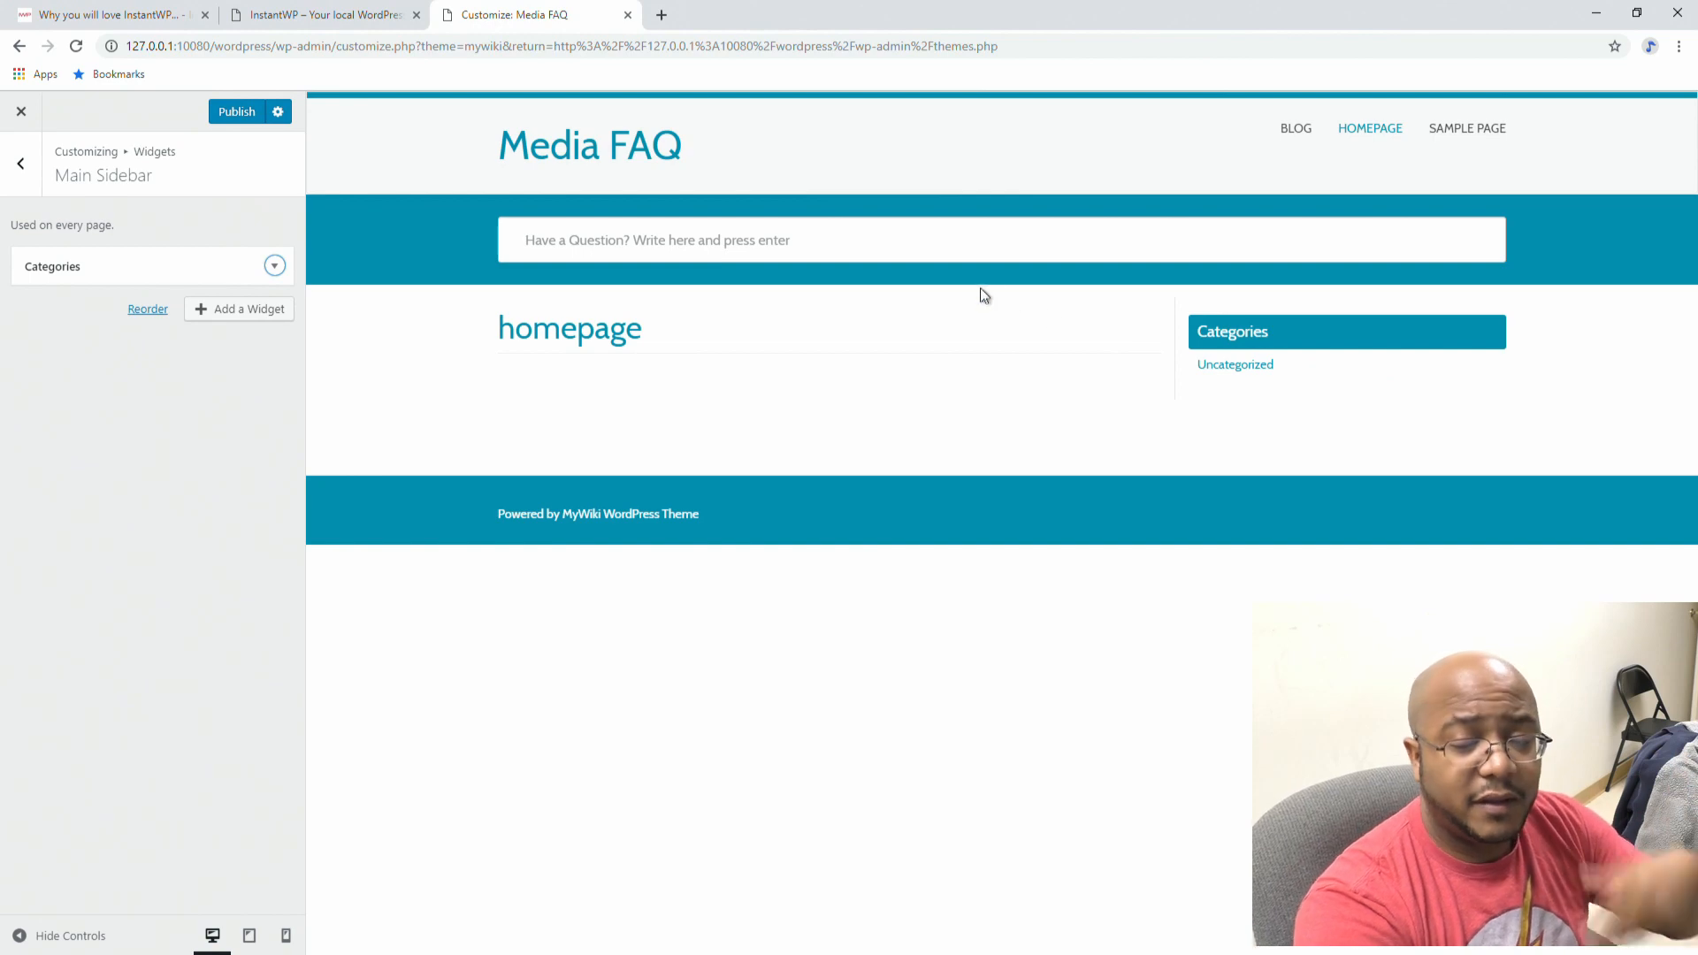
Step: Add a Calendar widget to Footer Content Area 1
left_click(24, 168)
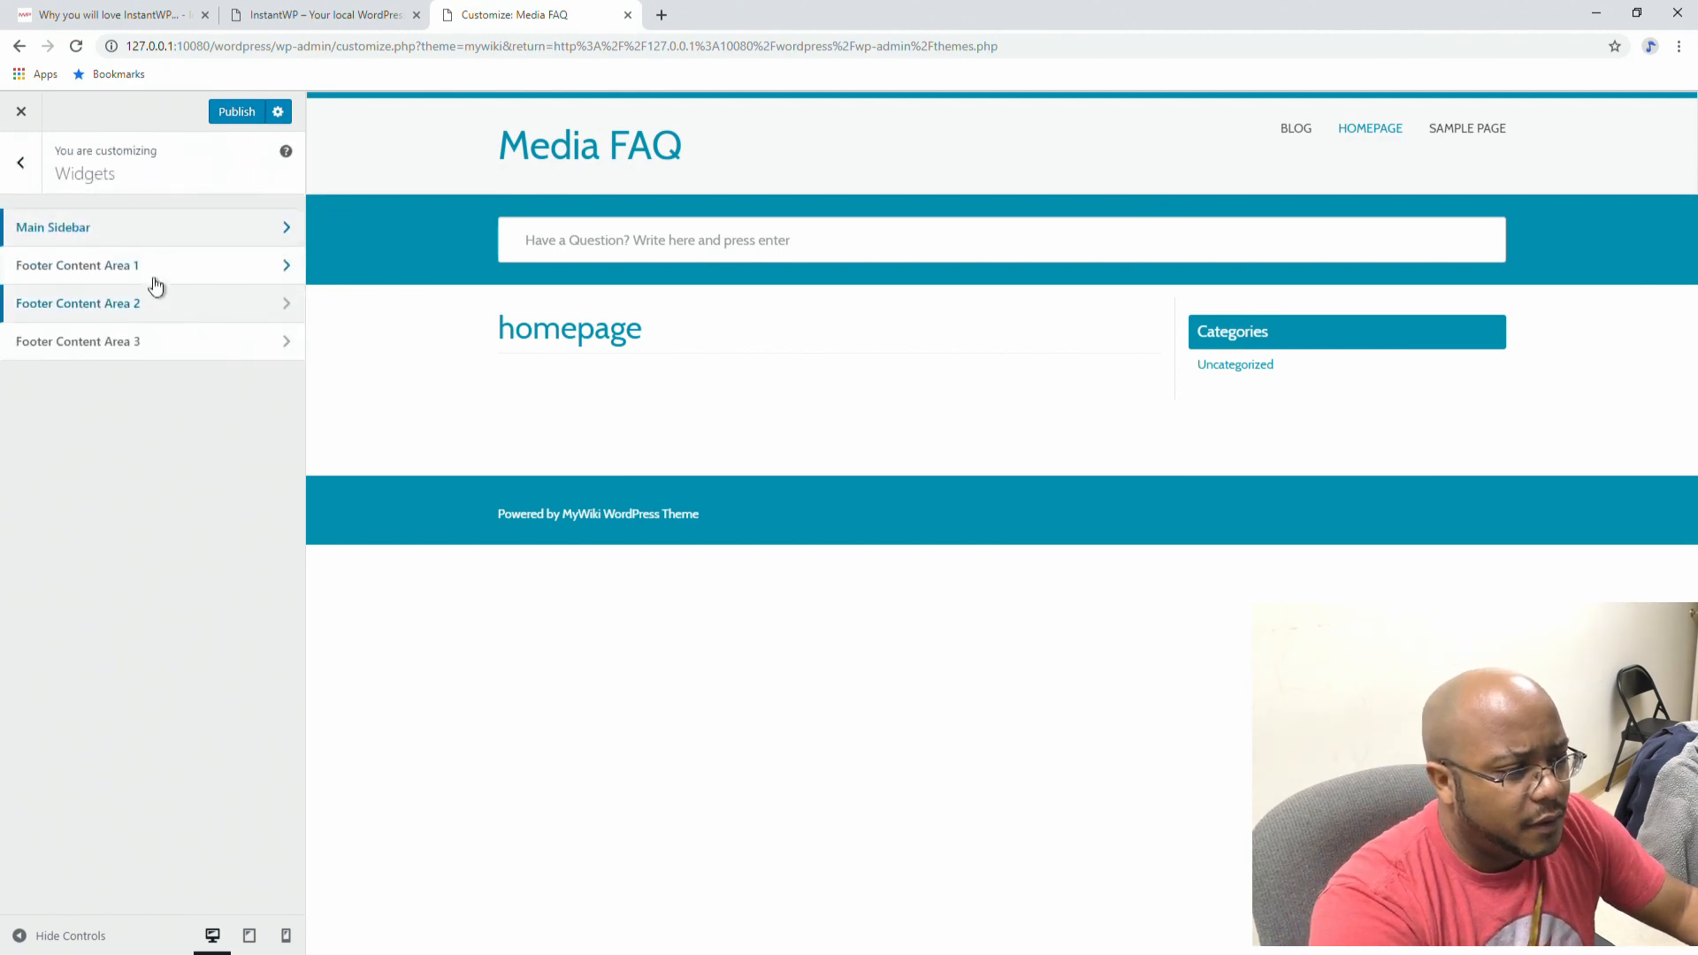
left_click(146, 268)
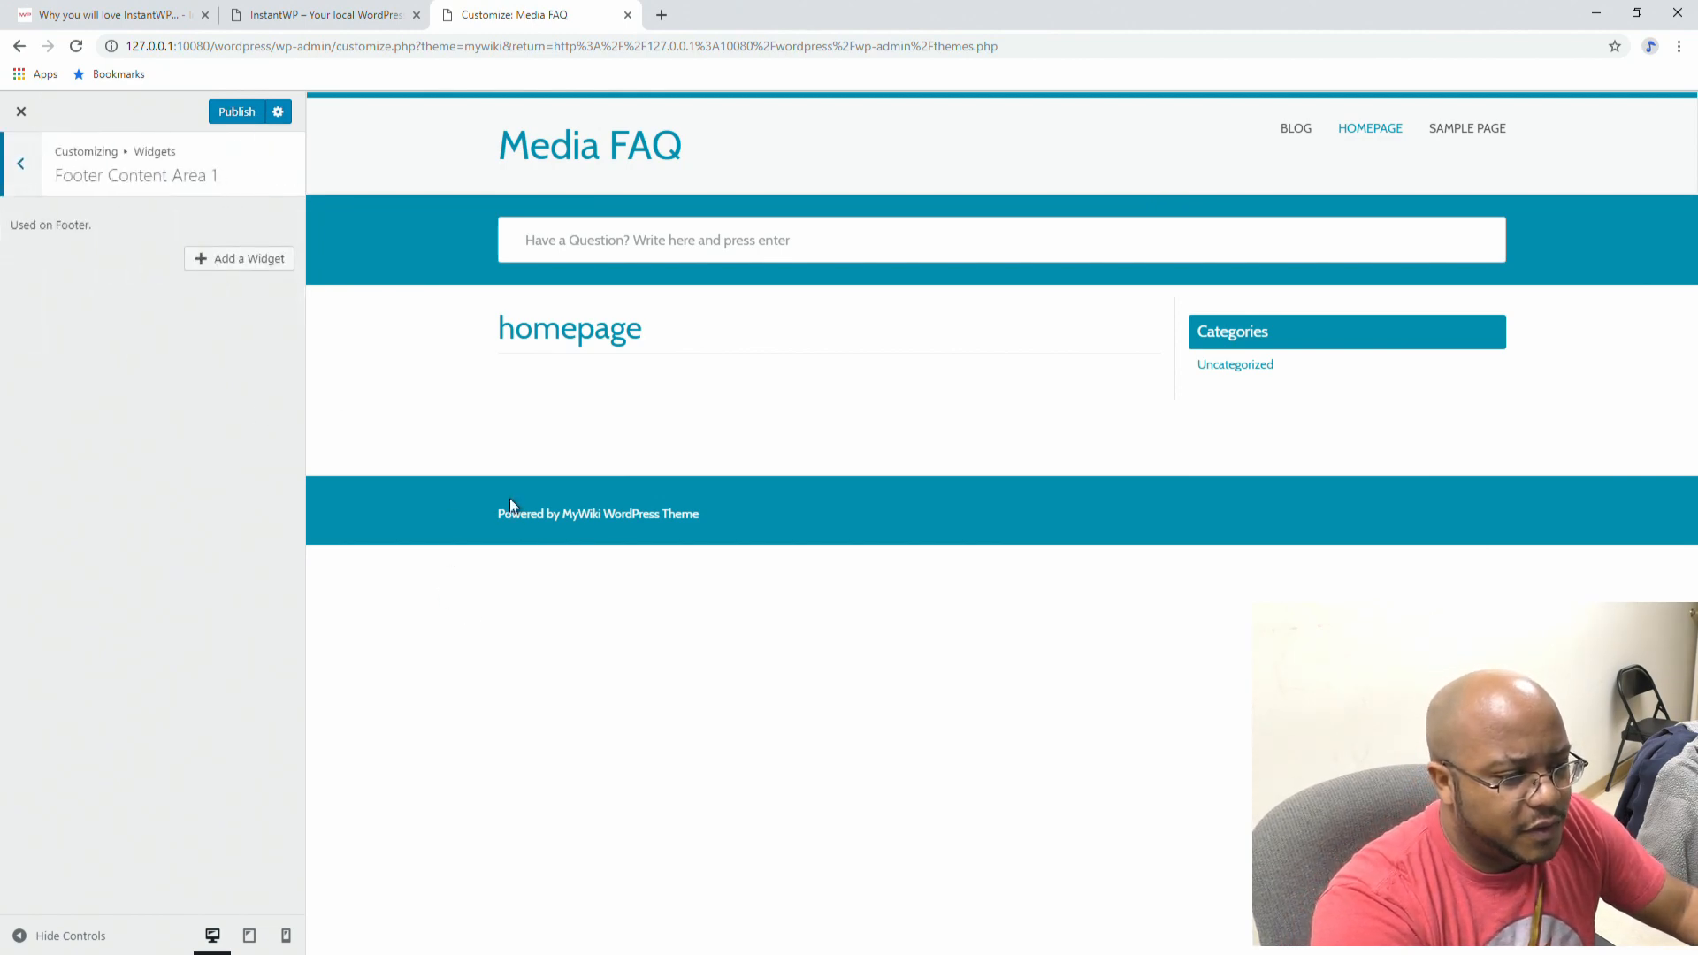
left_click(221, 258)
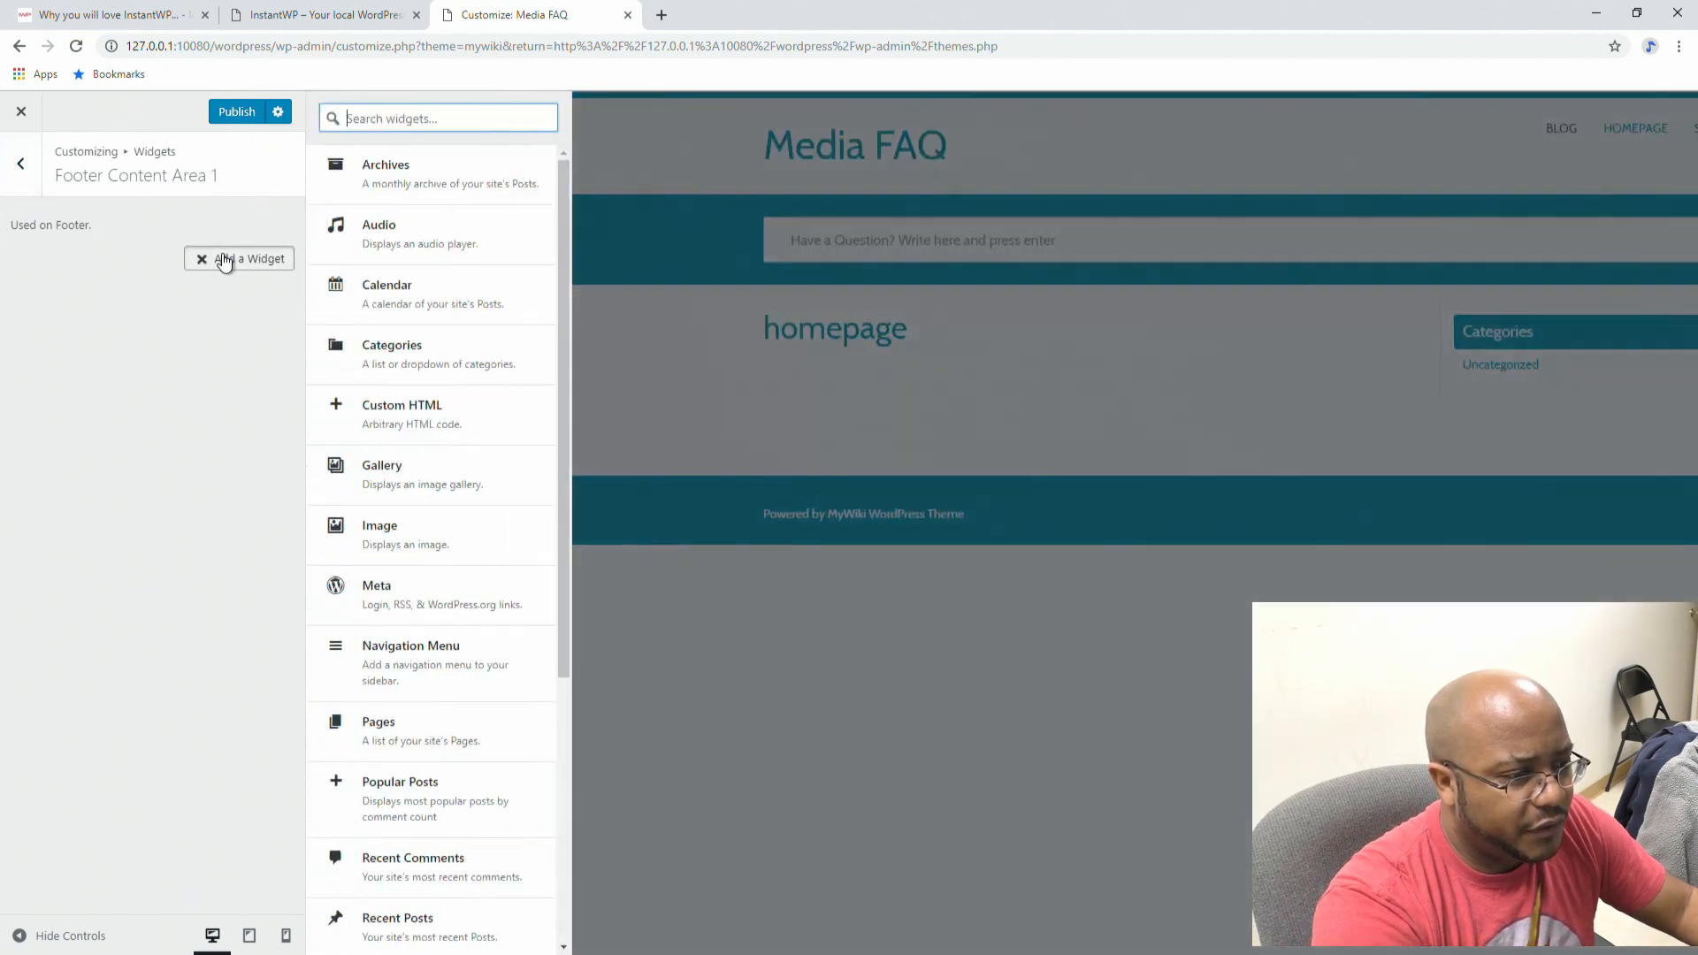
left_click(406, 293)
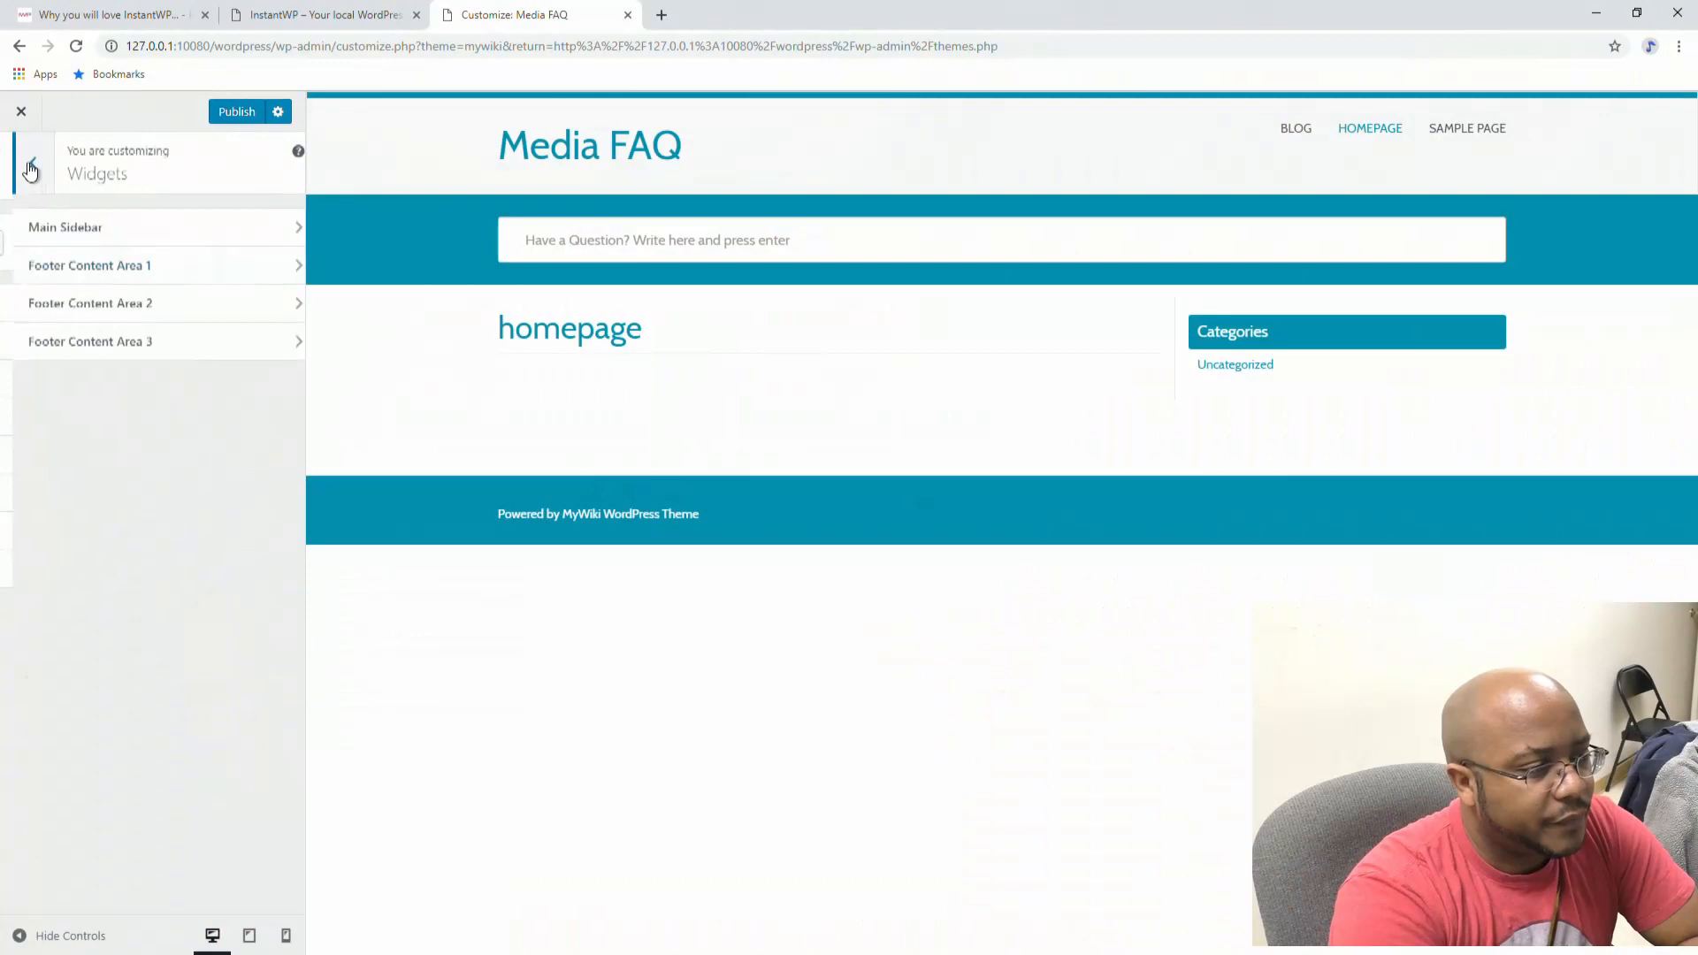
Step: In Footer Social Accounts, enter the Facebook and Twitter profile URLs
left_click(21, 163)
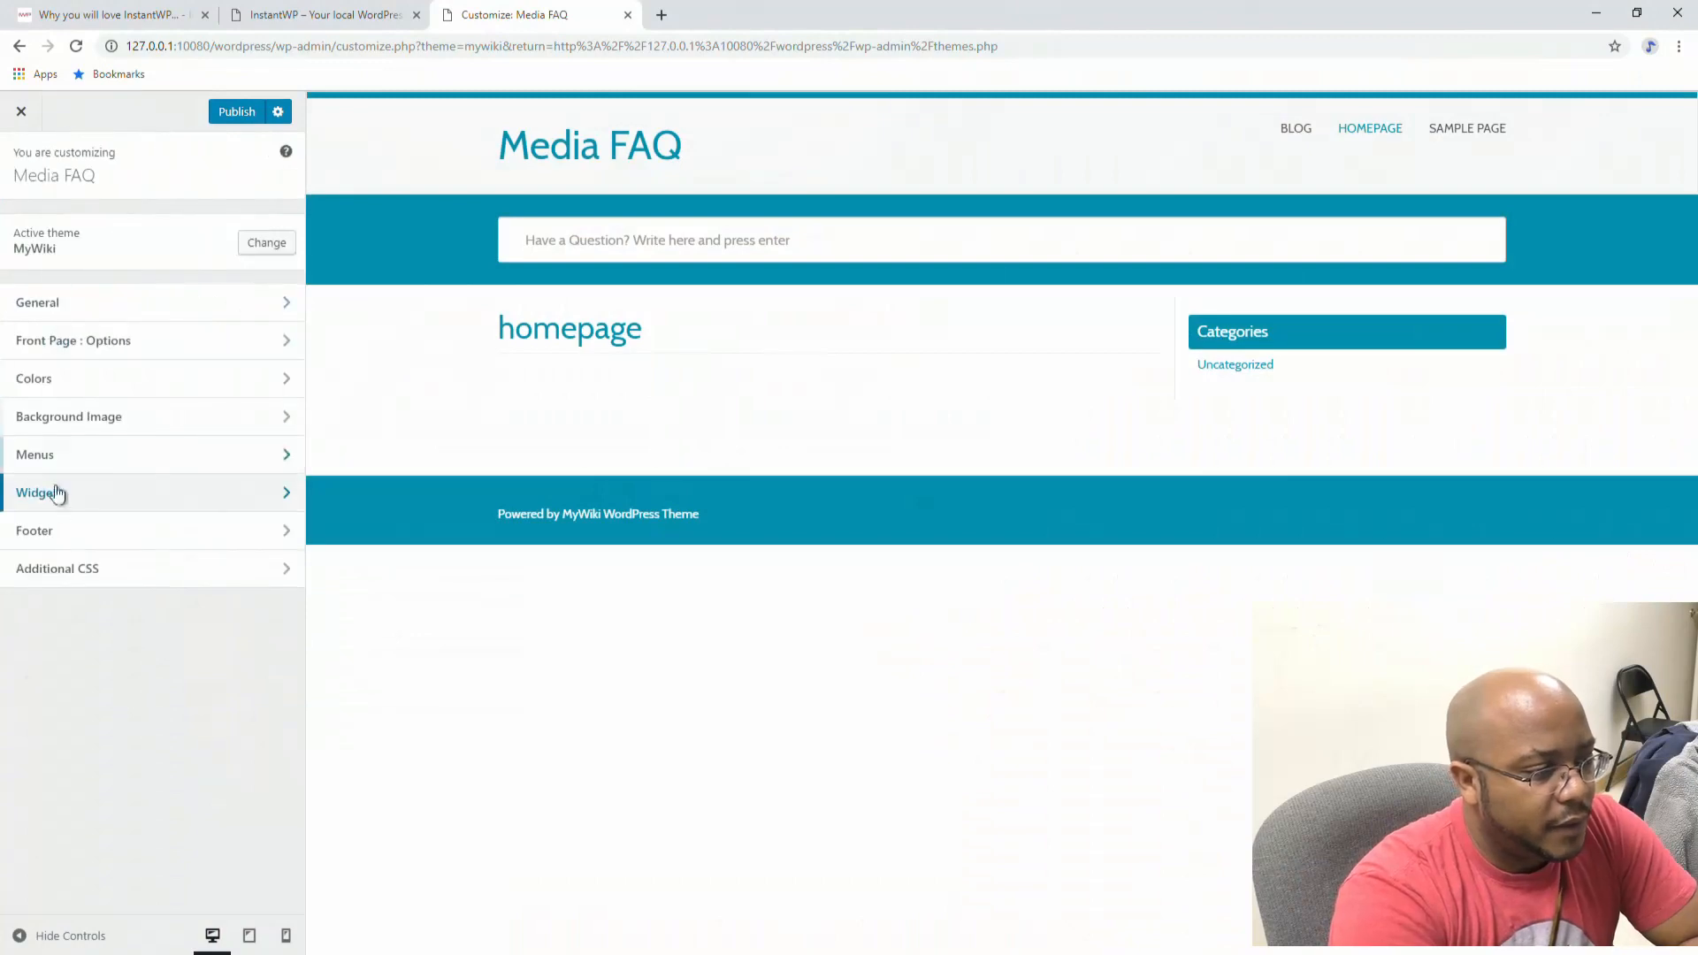
left_click(53, 532)
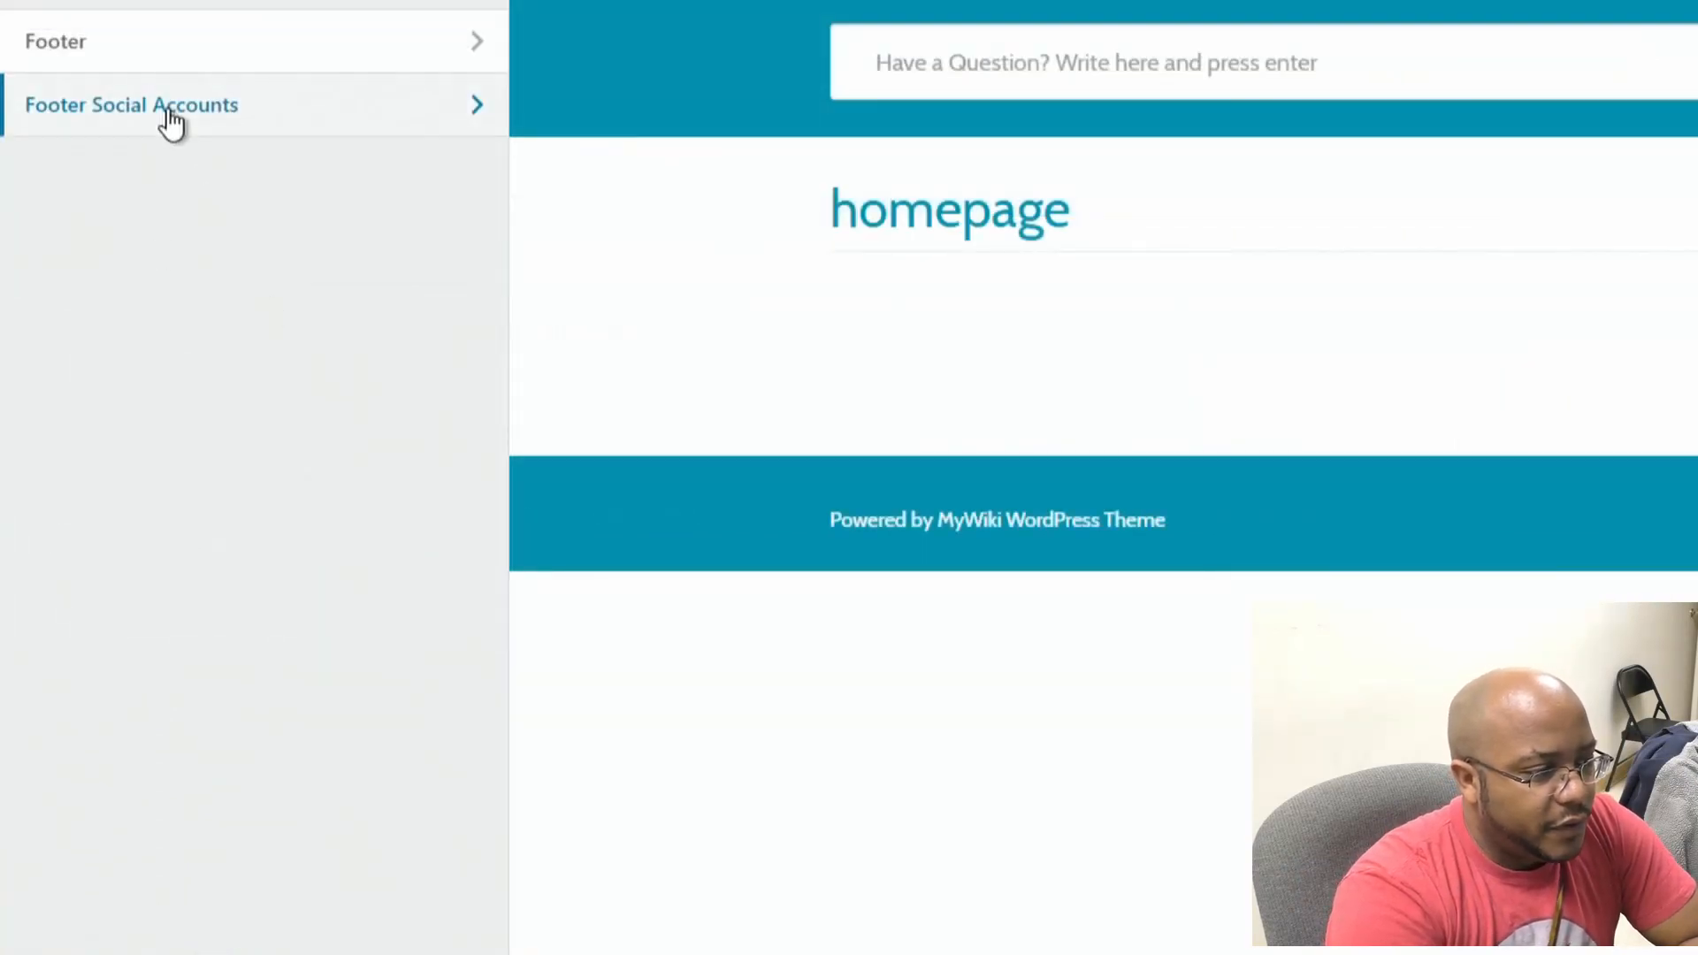
left_click(101, 266)
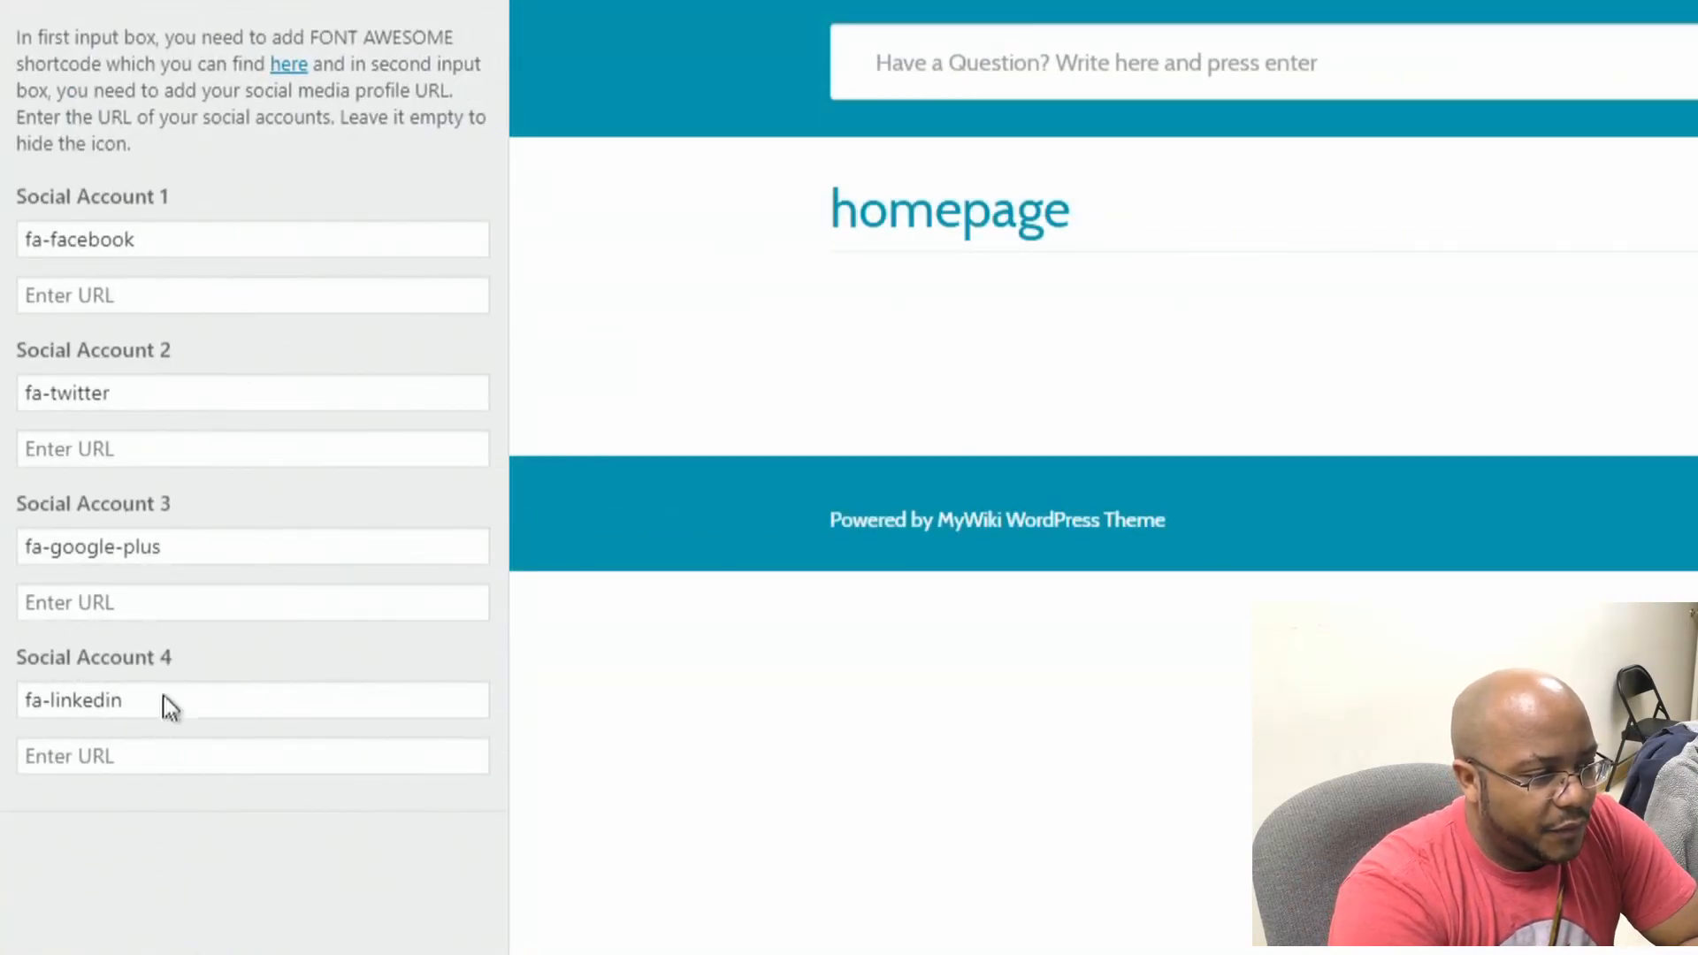
left_click(123, 305)
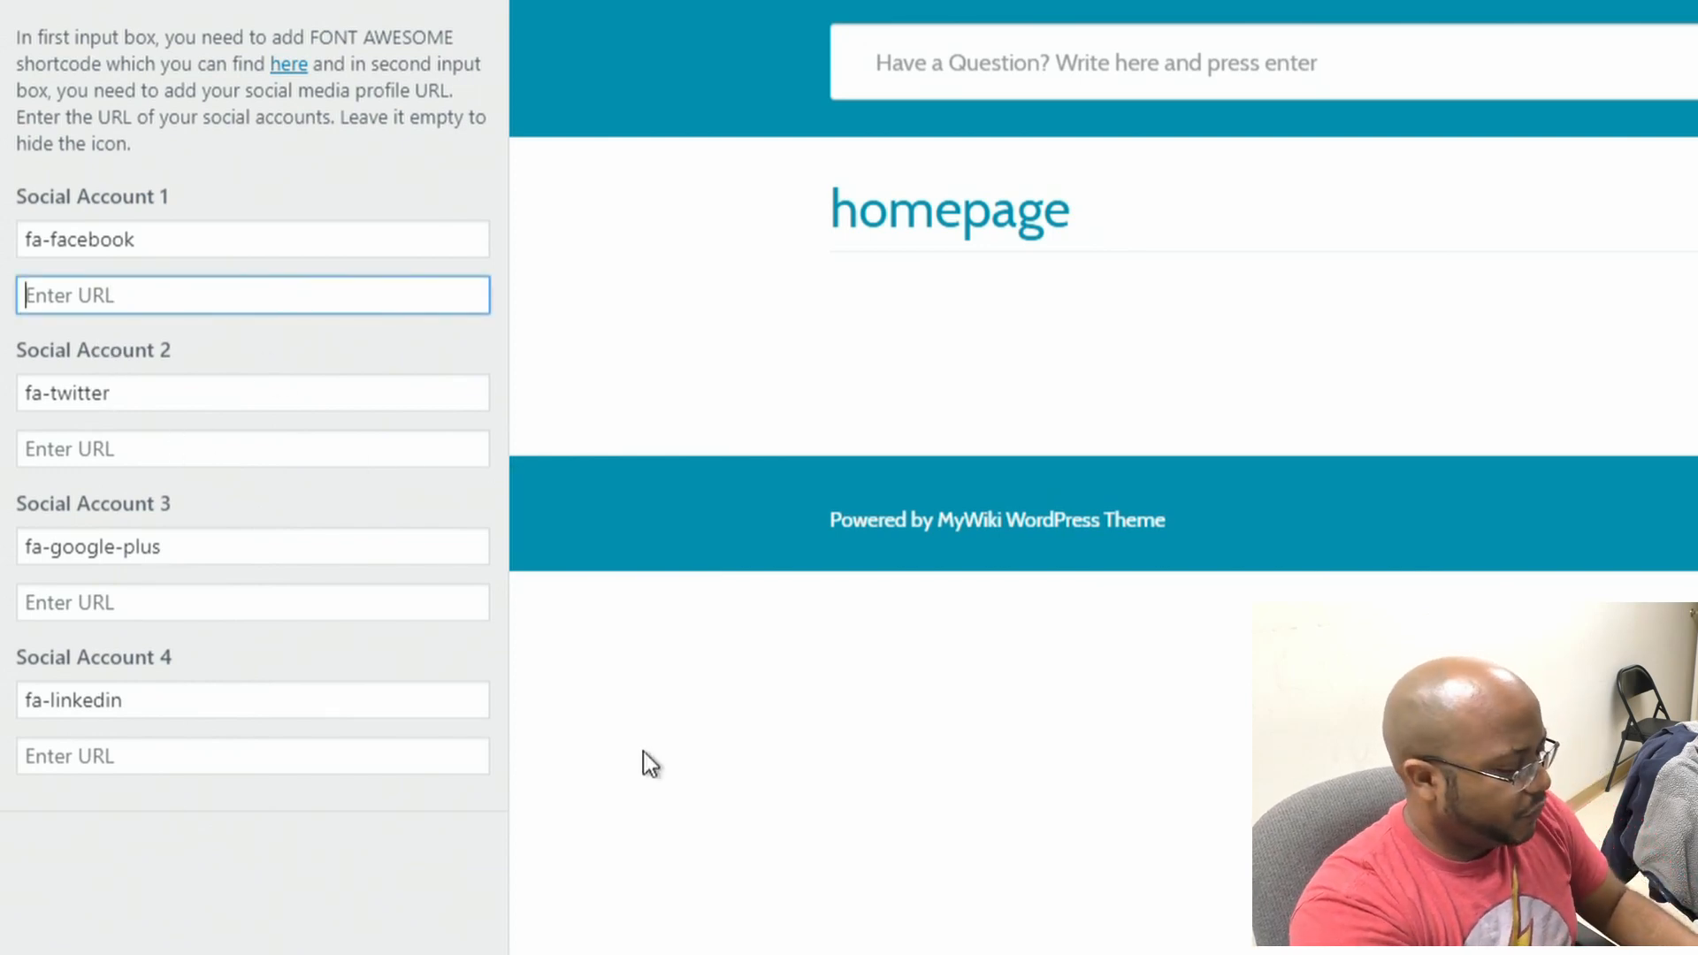
type("https")
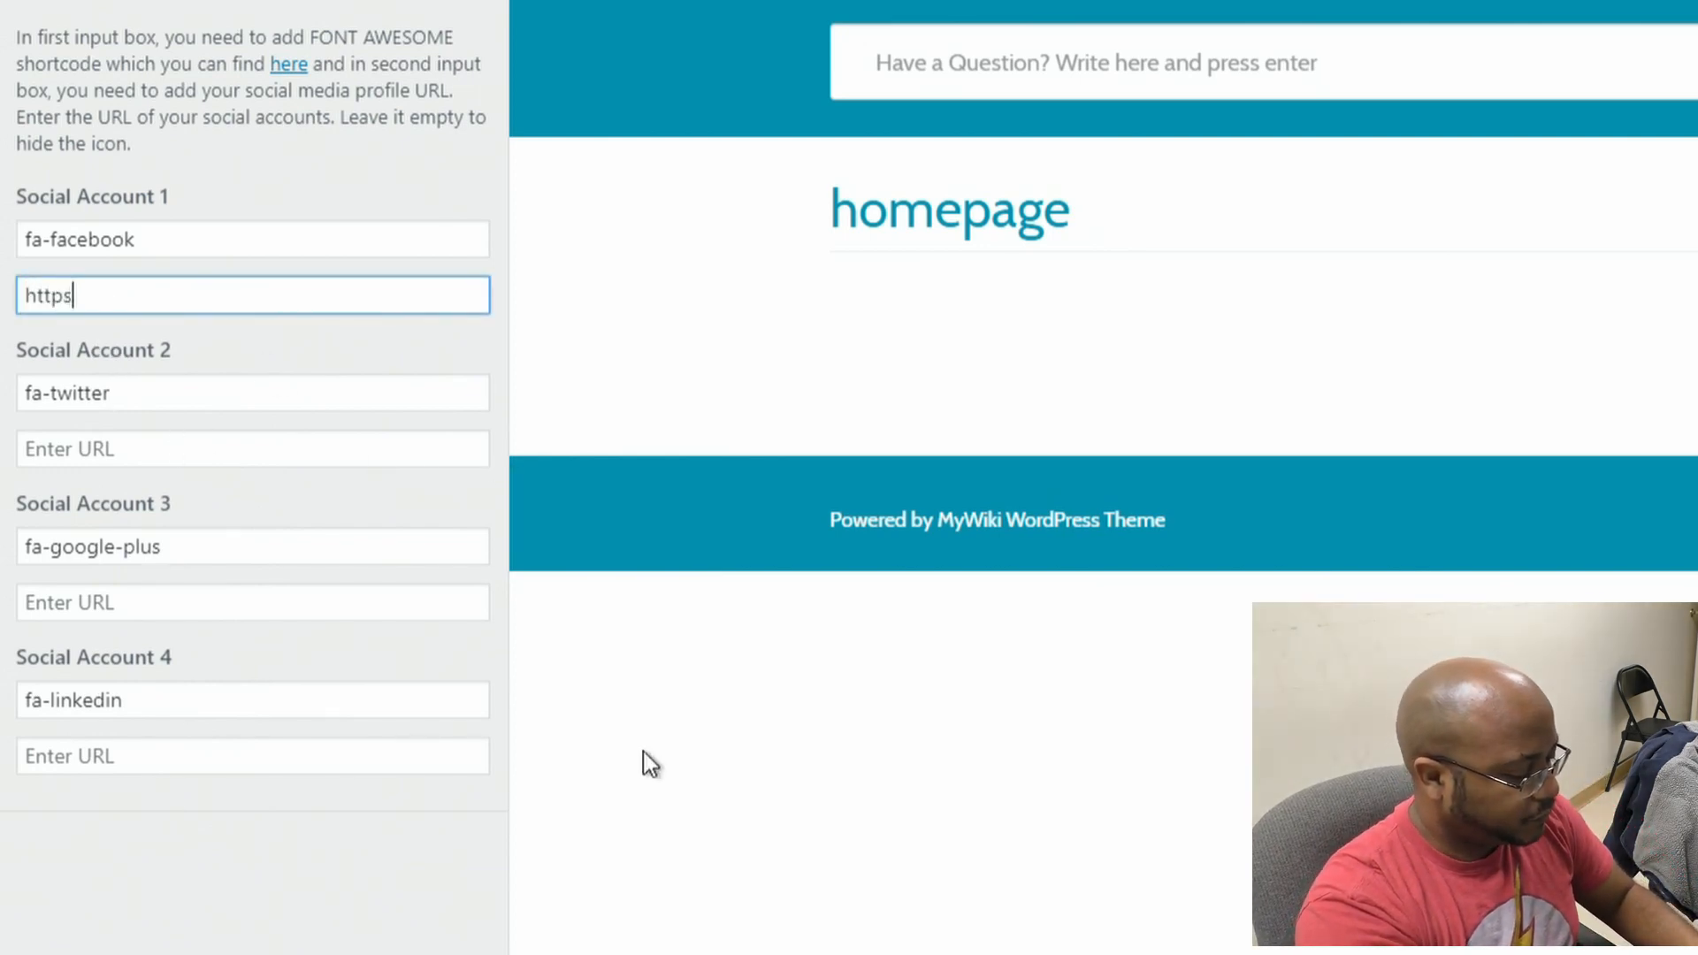
type("://facebook.com/antiochv")
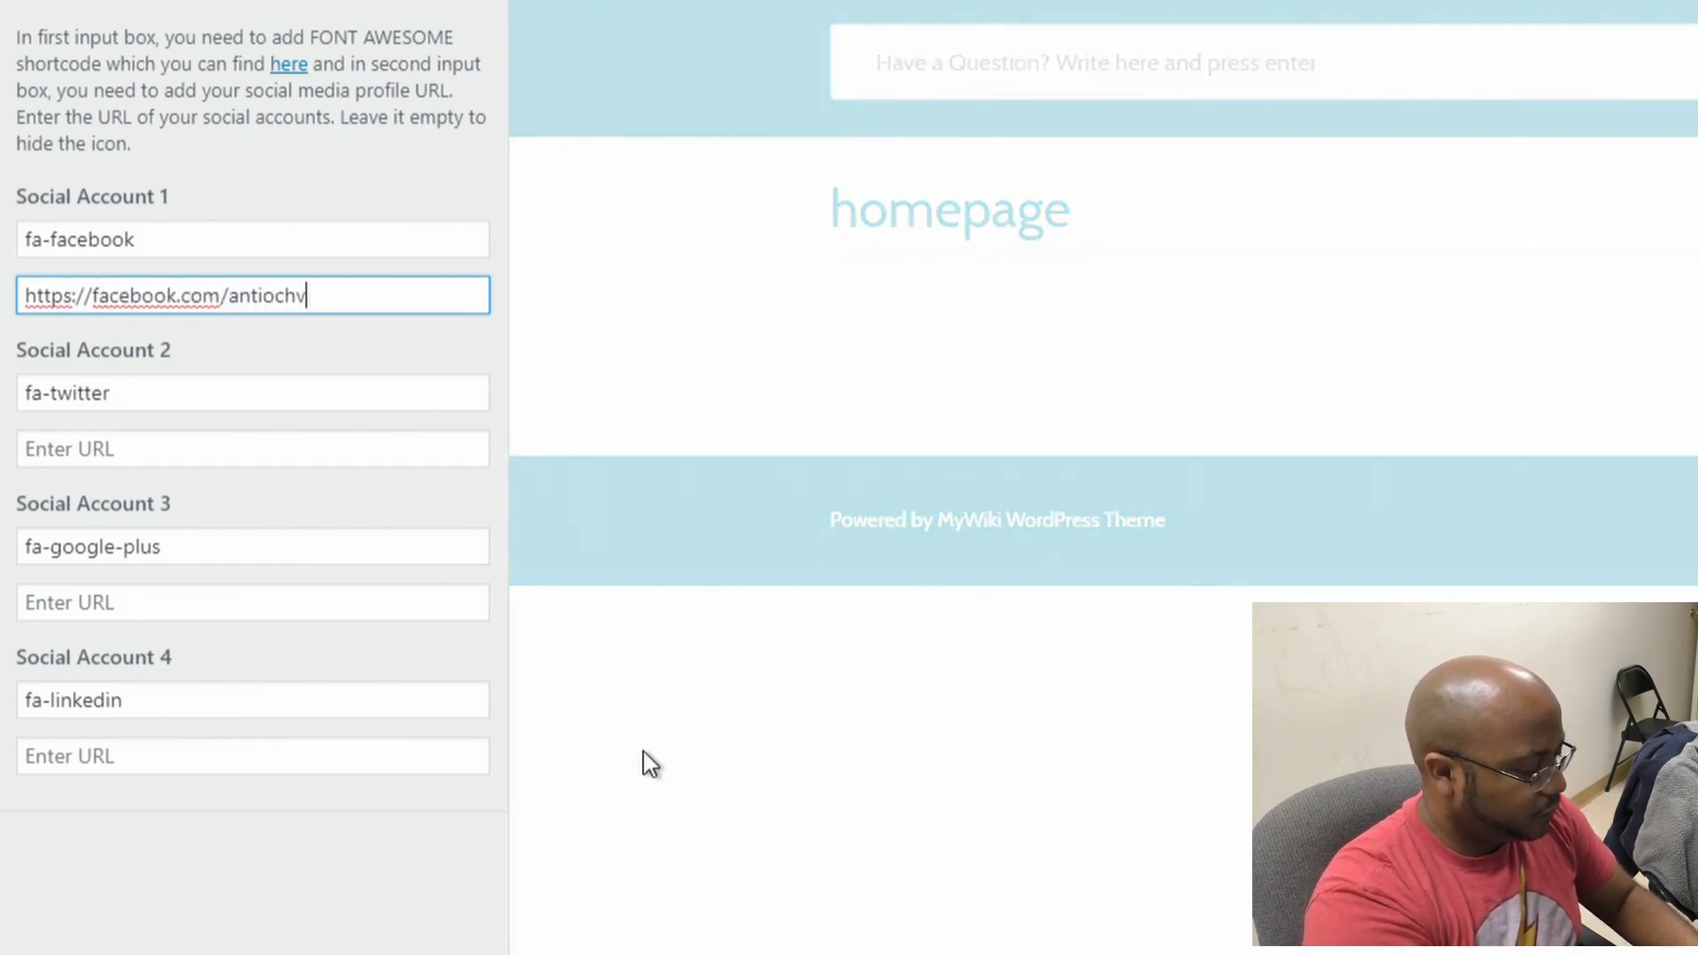
type("arina")
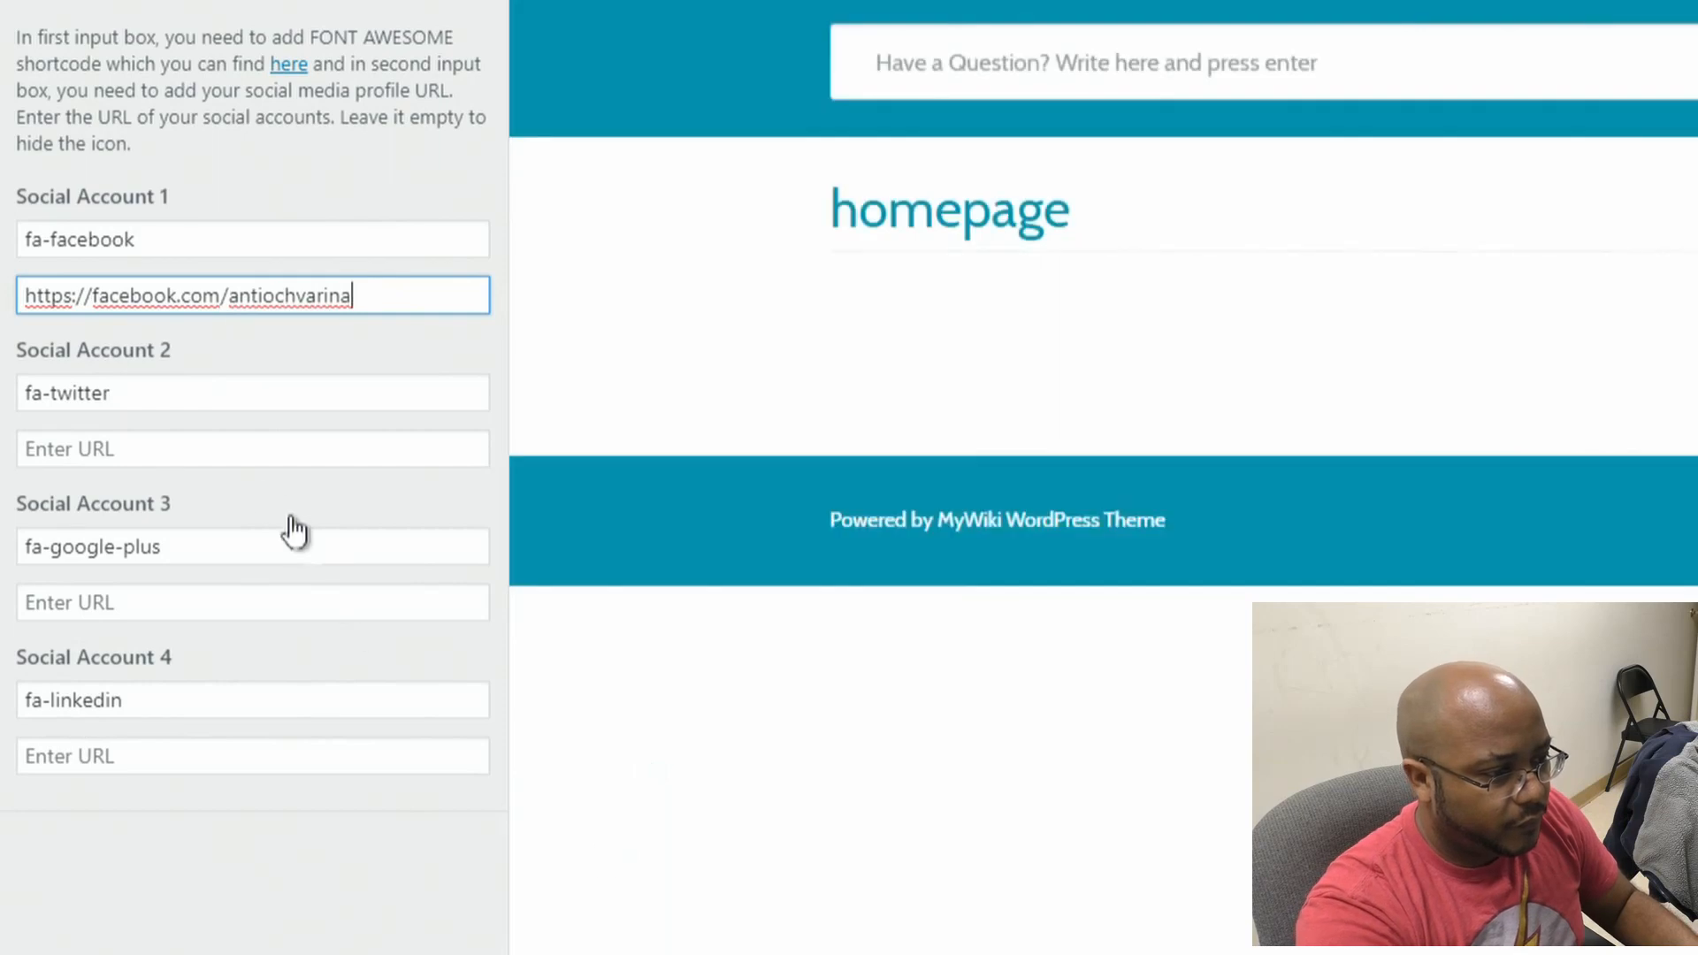
left_click(196, 448)
type("https://tw")
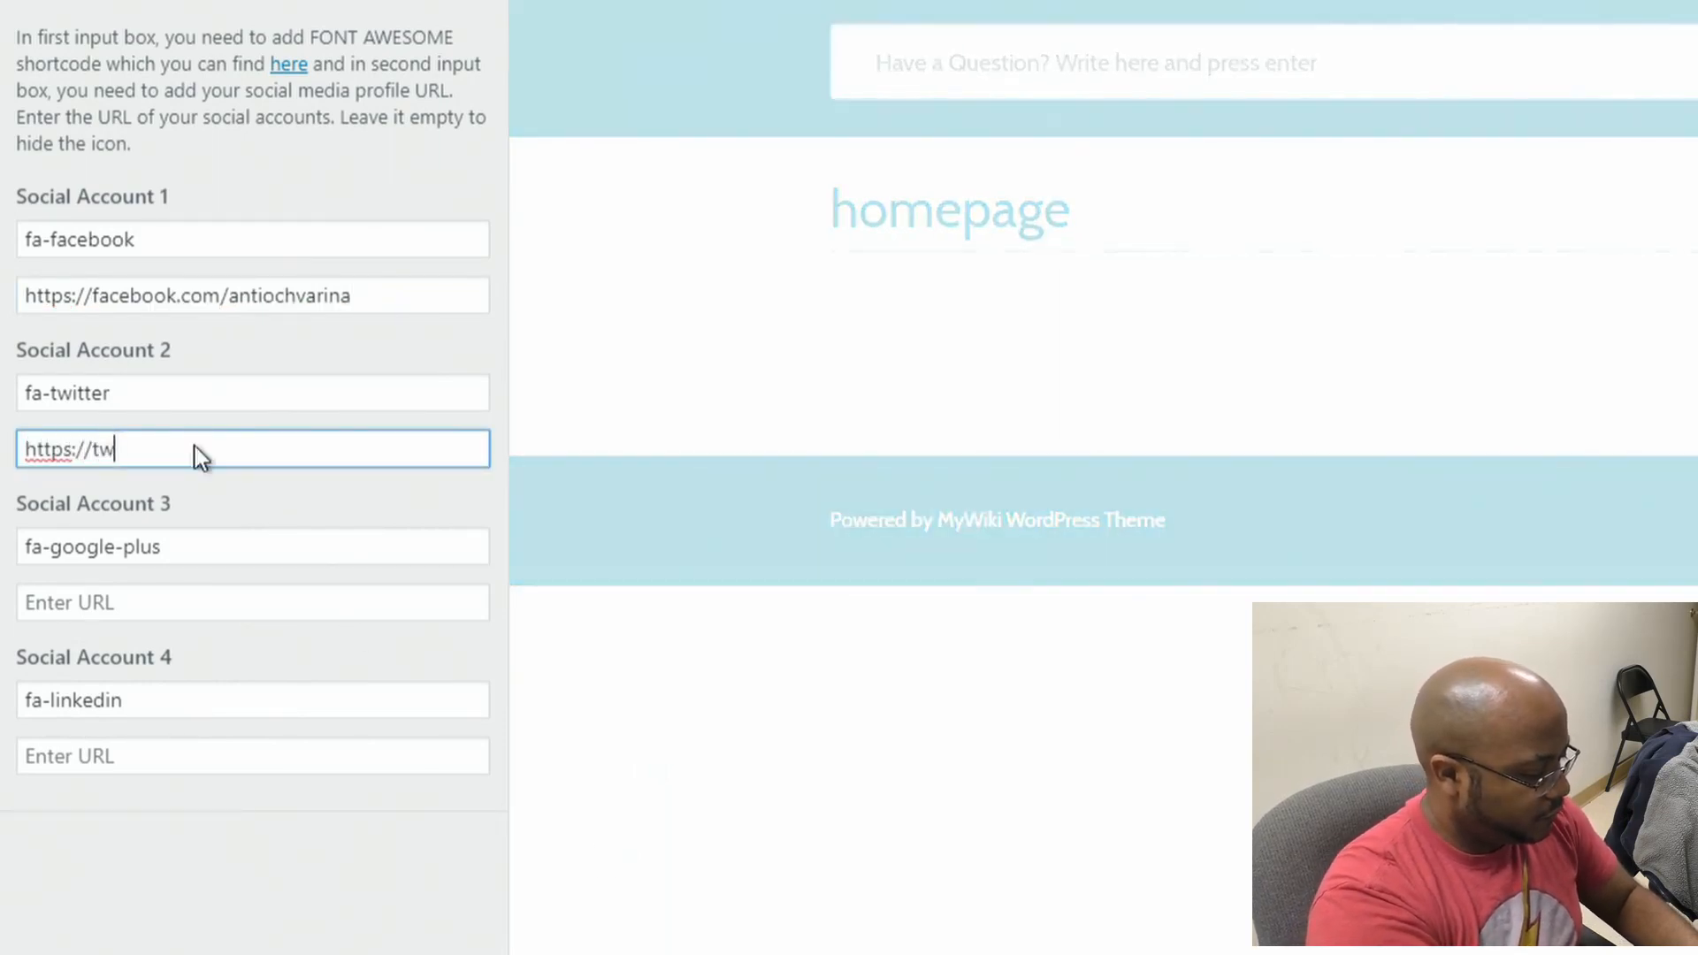
type("itter.com/an")
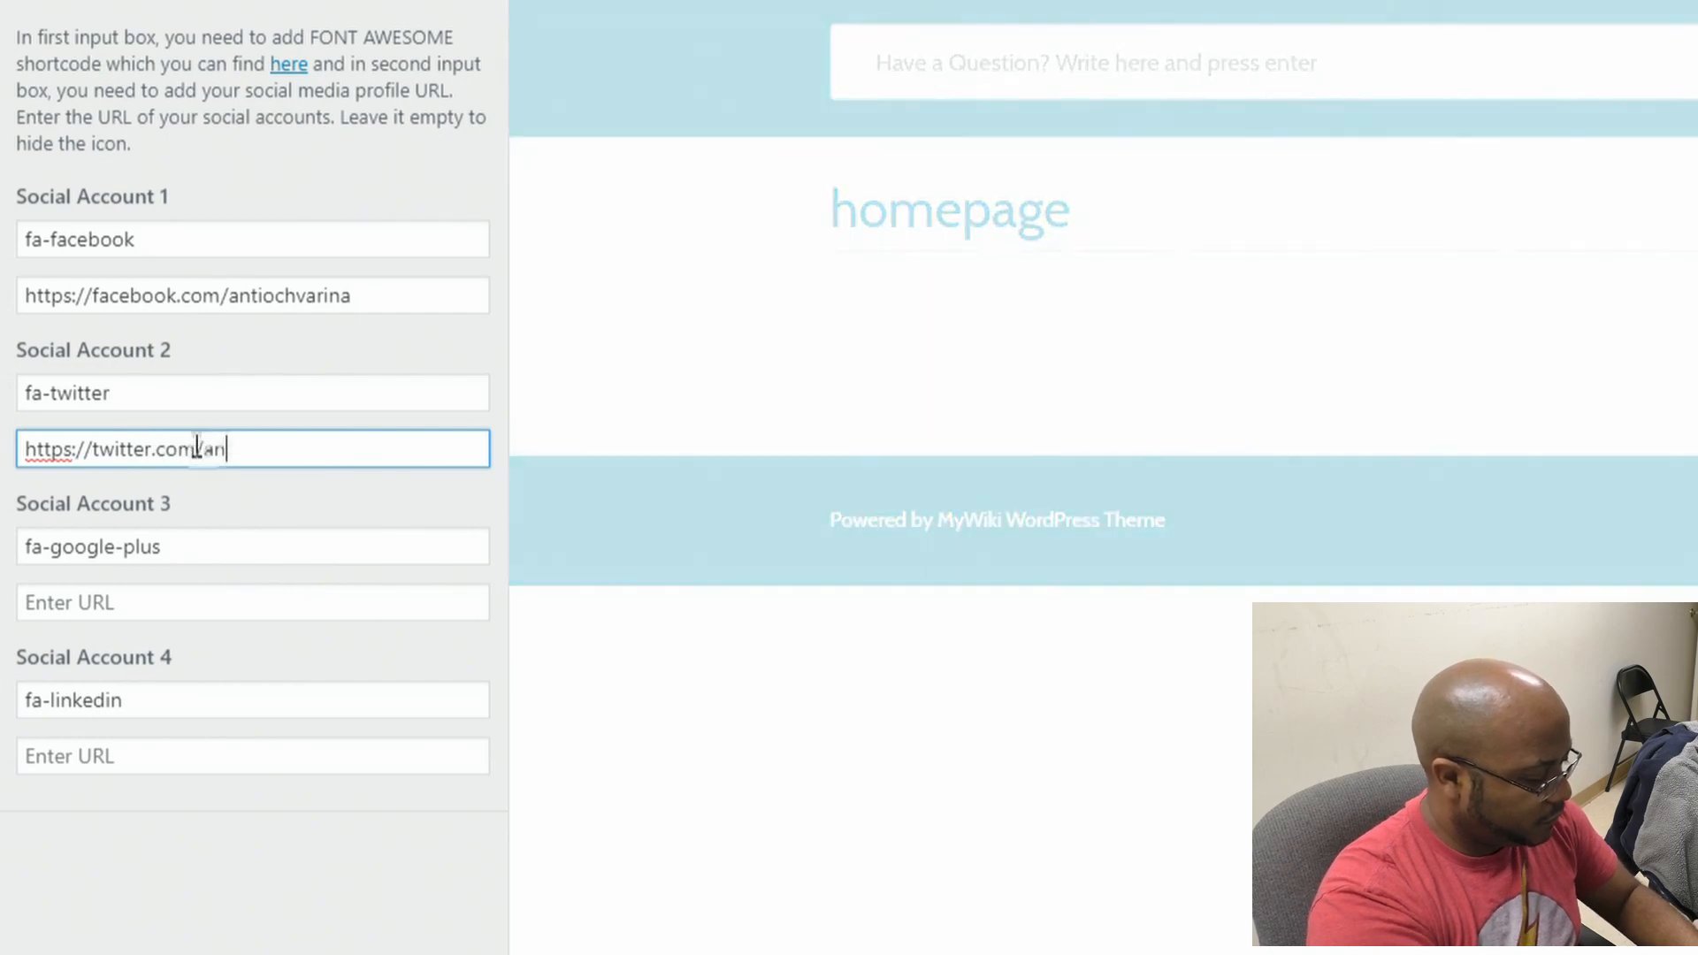
type("tiochvarina")
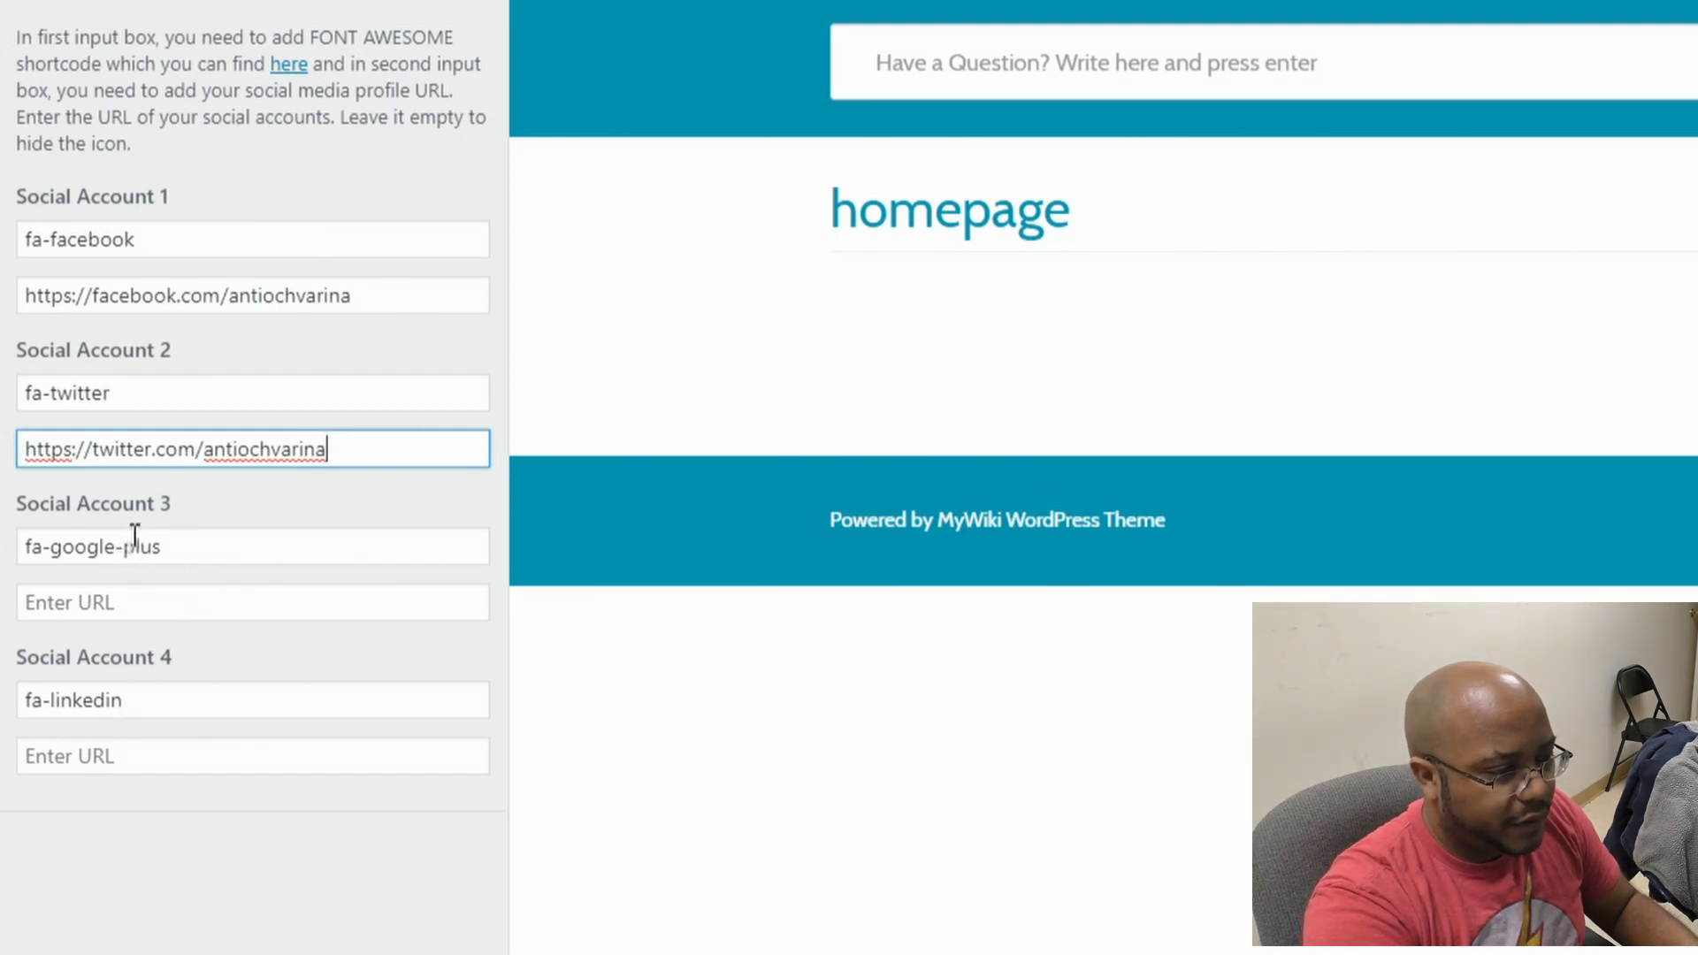
Step: Change Social Account 3 from fa-google-plus to fa-youtube and enter its YouTube URL
double_click(76, 547)
left_click(53, 547)
left_click_drag(53, 547, 281, 545)
type("youtube")
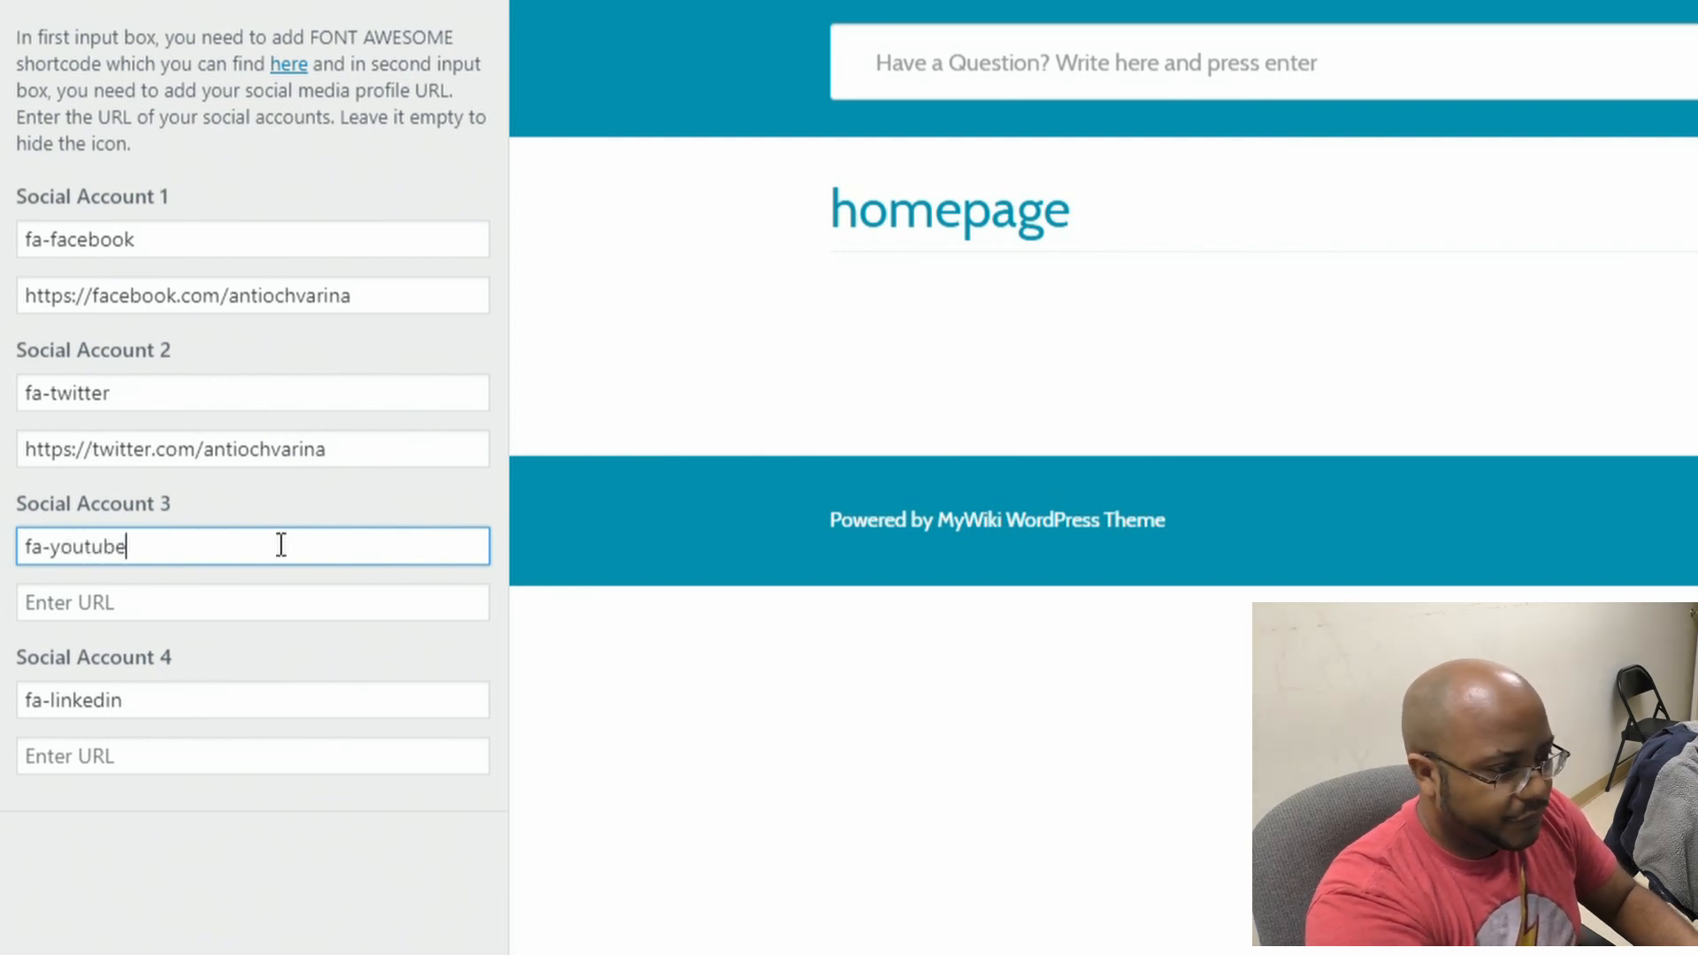
key("Tab")
type("https://youtube")
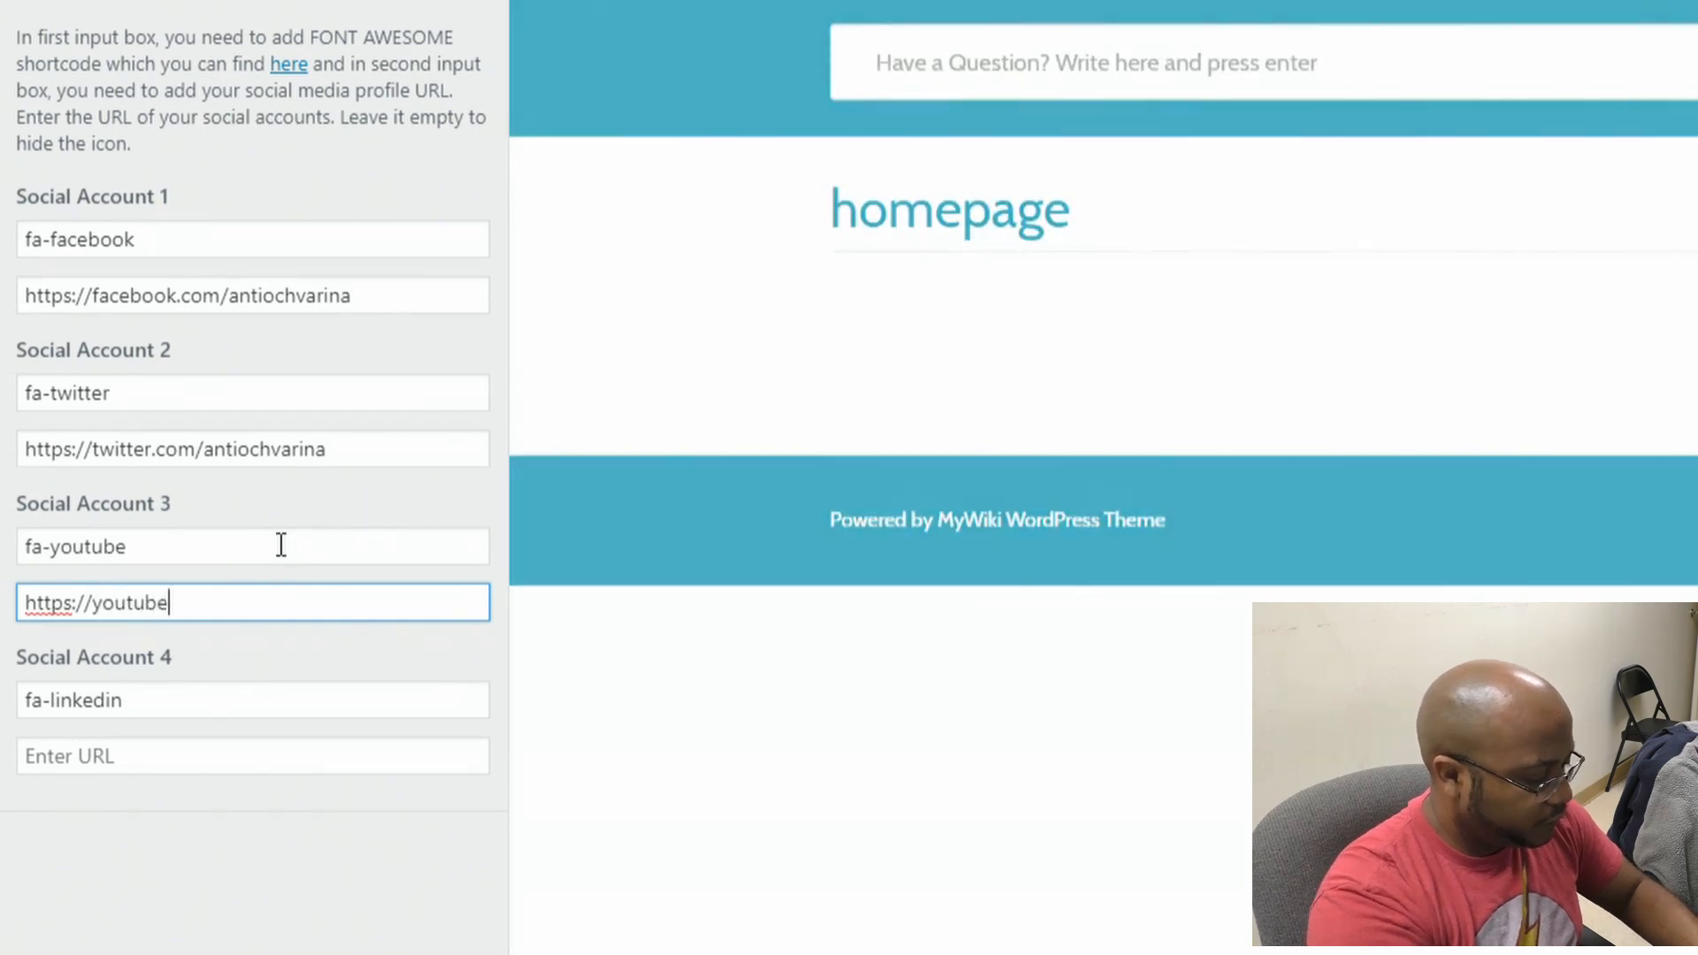
type(".com/antio")
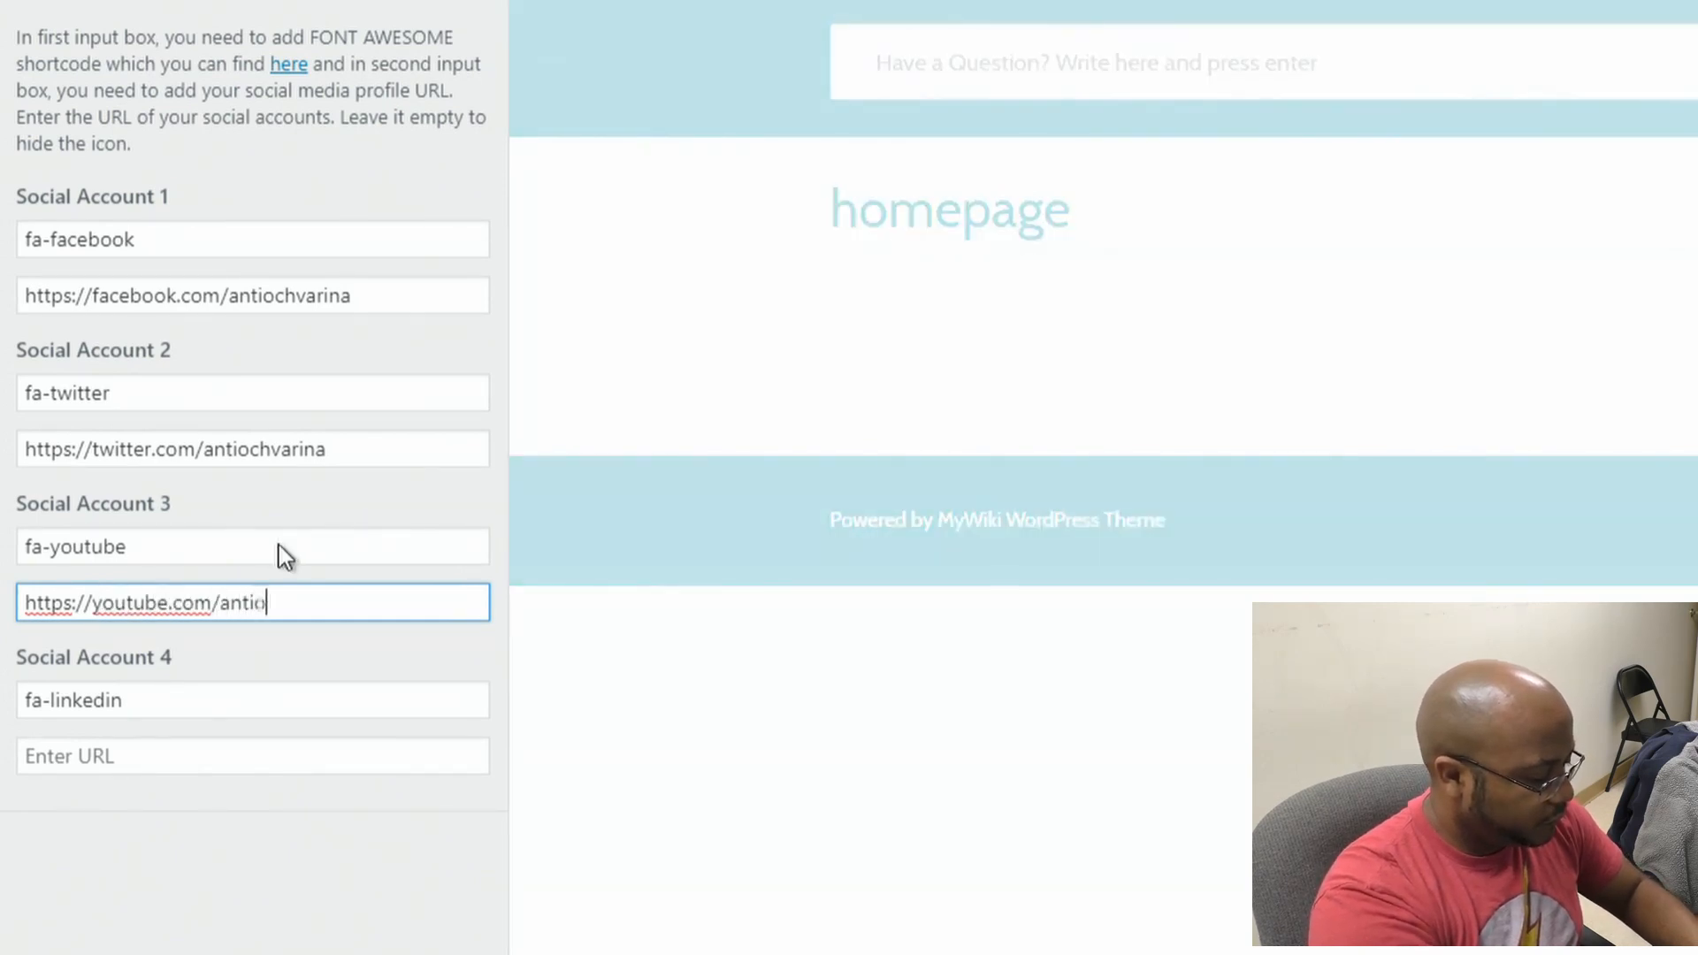
type("chbaptistmedia")
Step: Change Social Account 4 from fa-linkedin to fa-instagram and enter its Instagram URL
key("Tab")
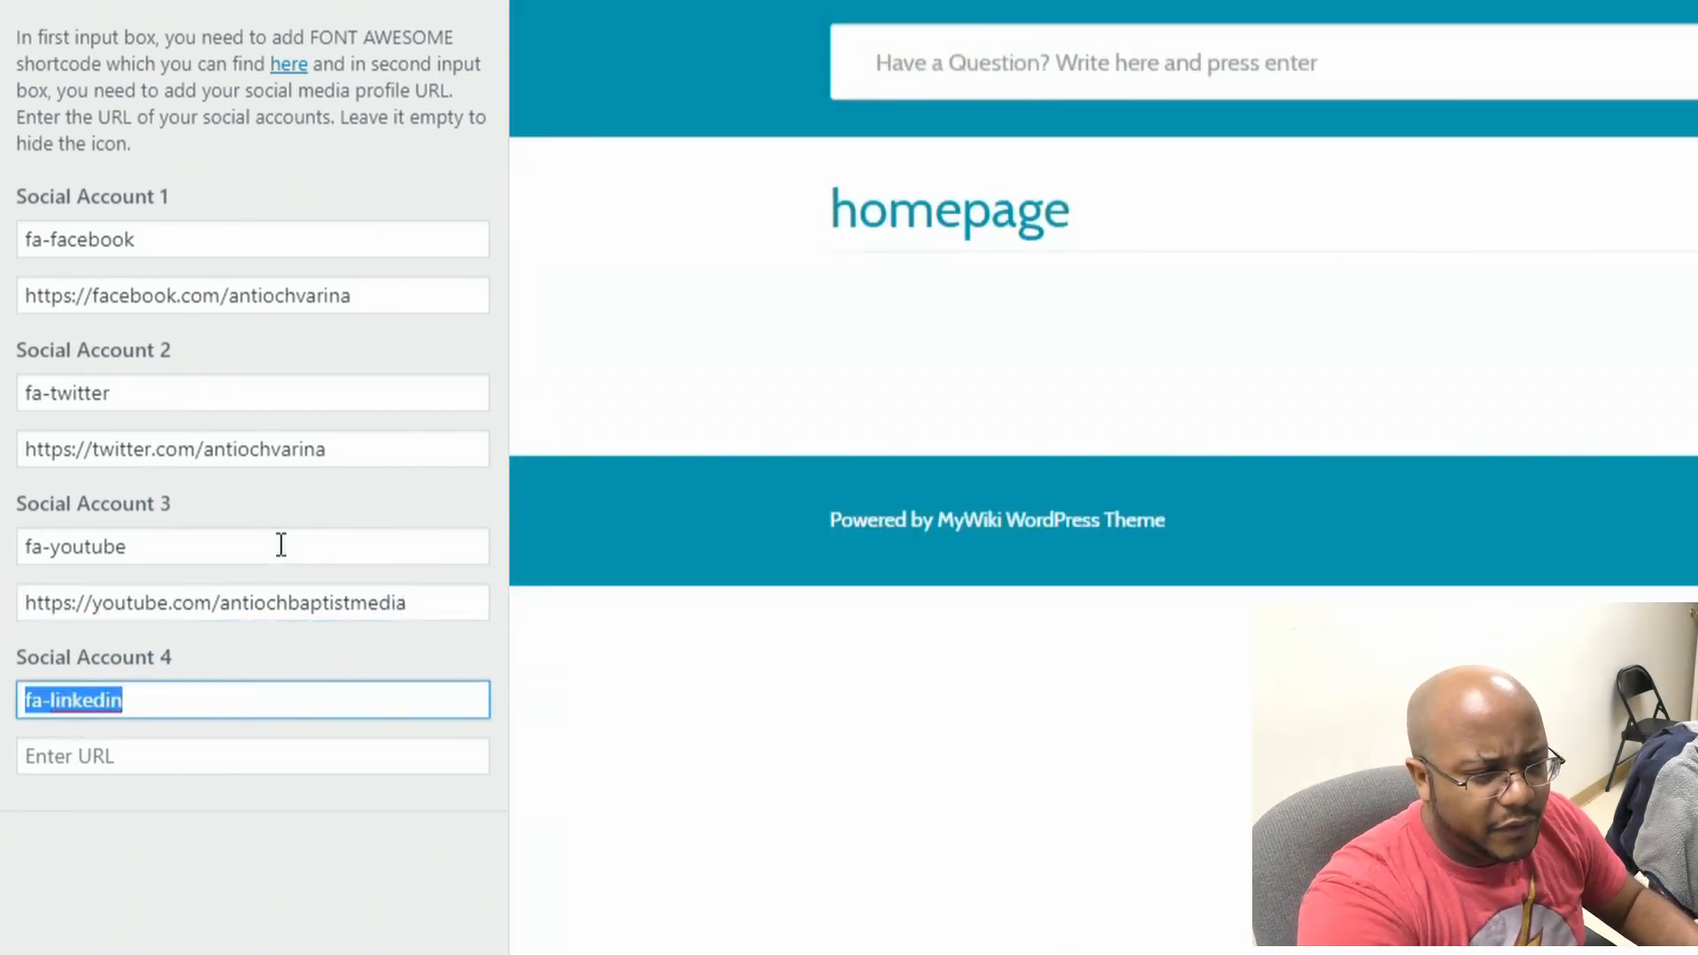
left_click(57, 700)
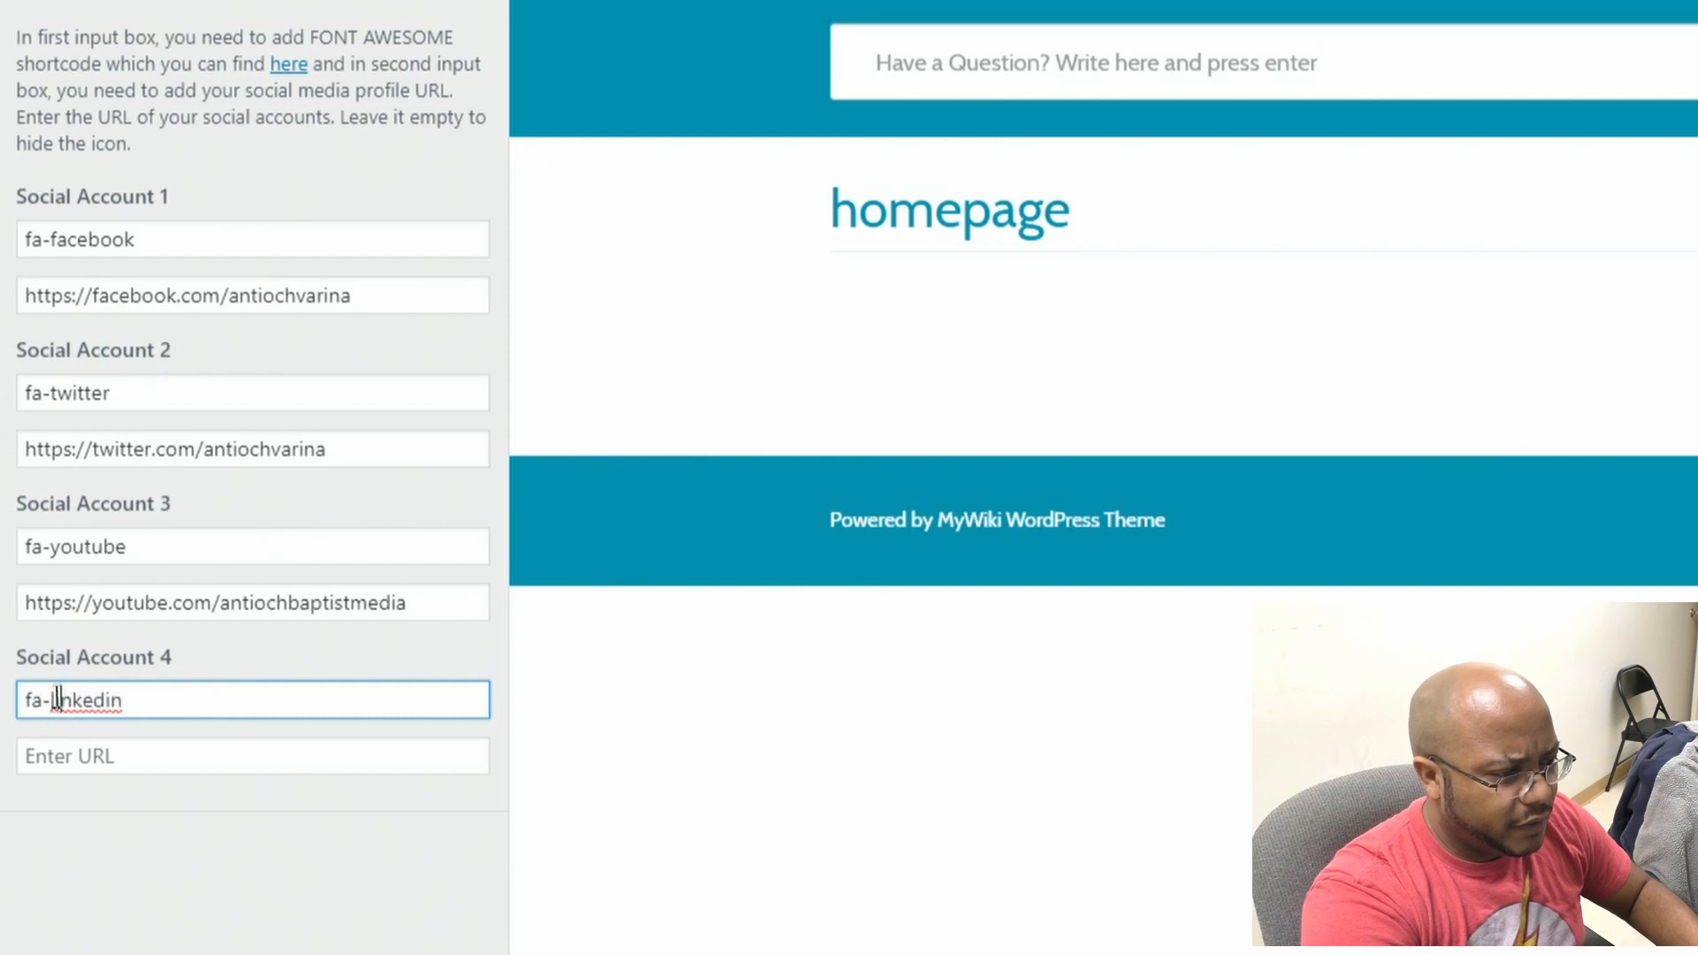
left_click_drag(53, 700, 416, 713)
type("ins")
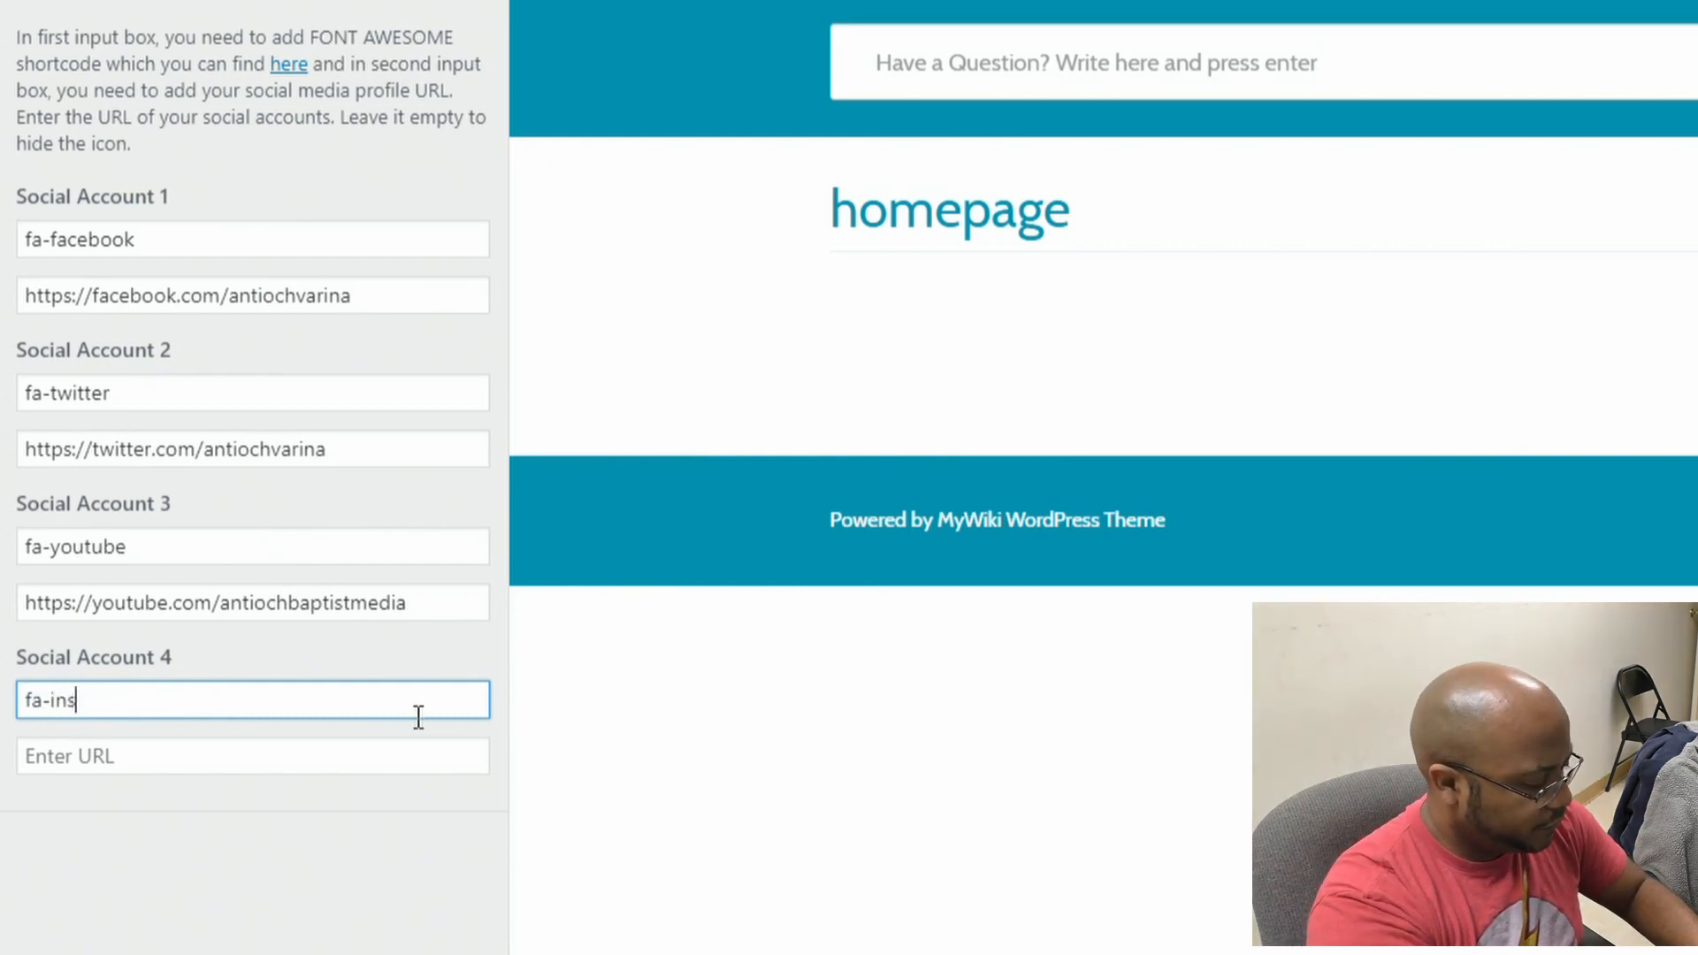
type("tagram")
key("Tab")
type("https")
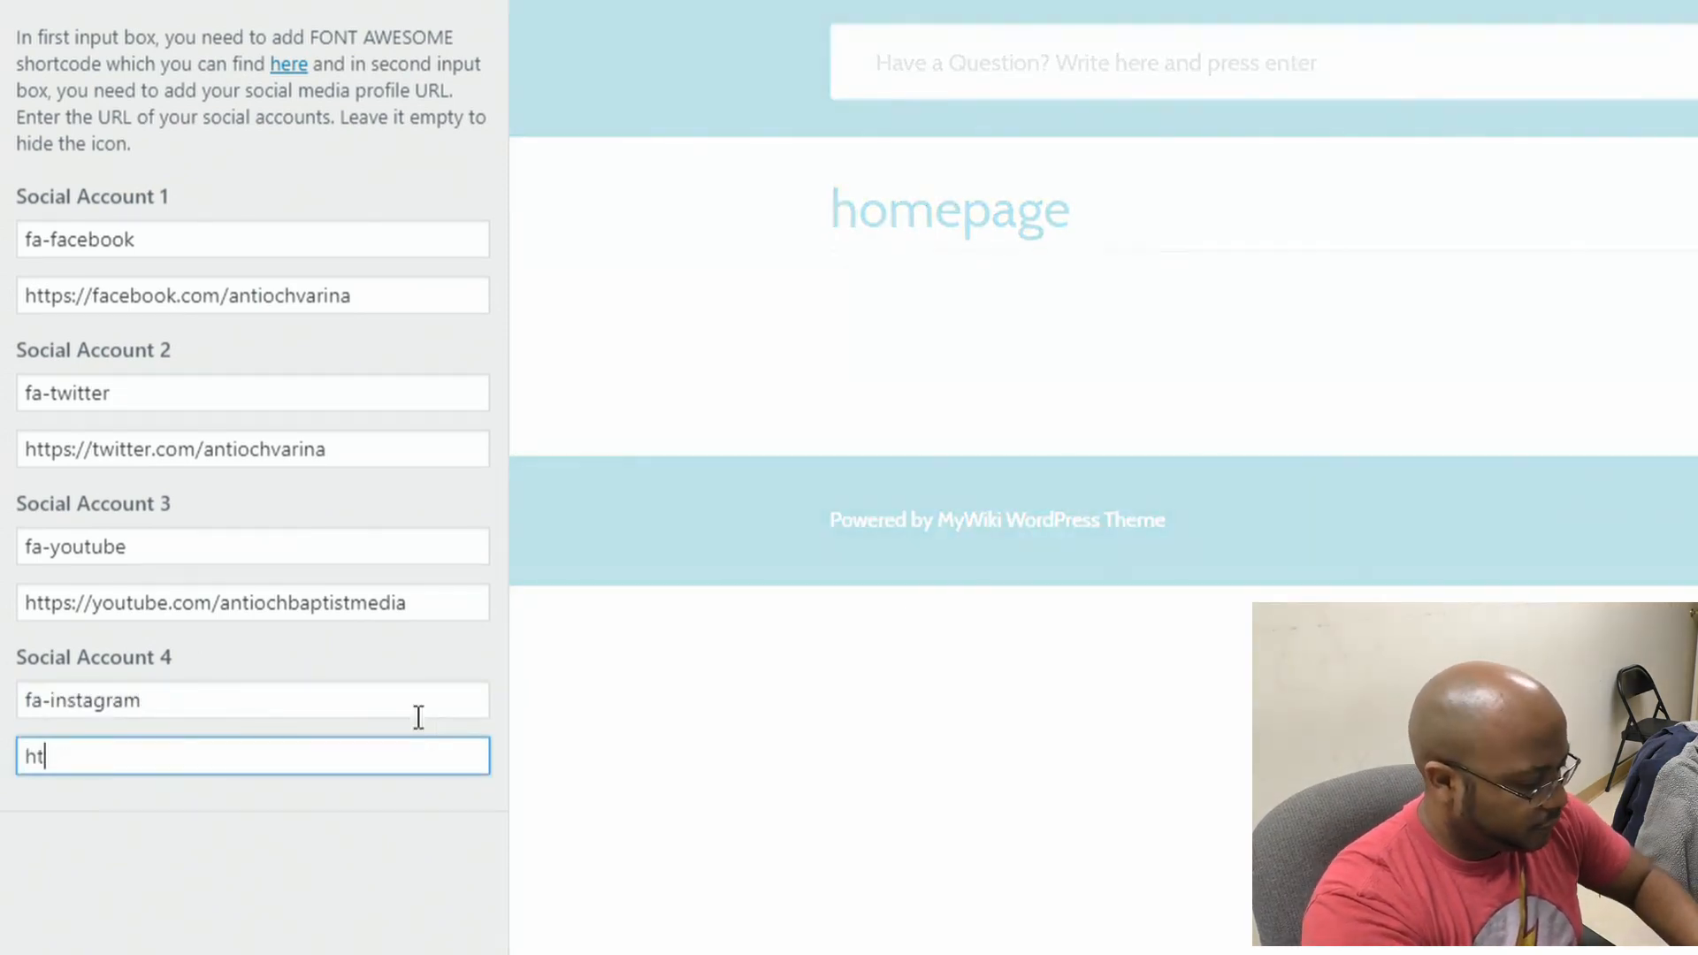
type("://insta")
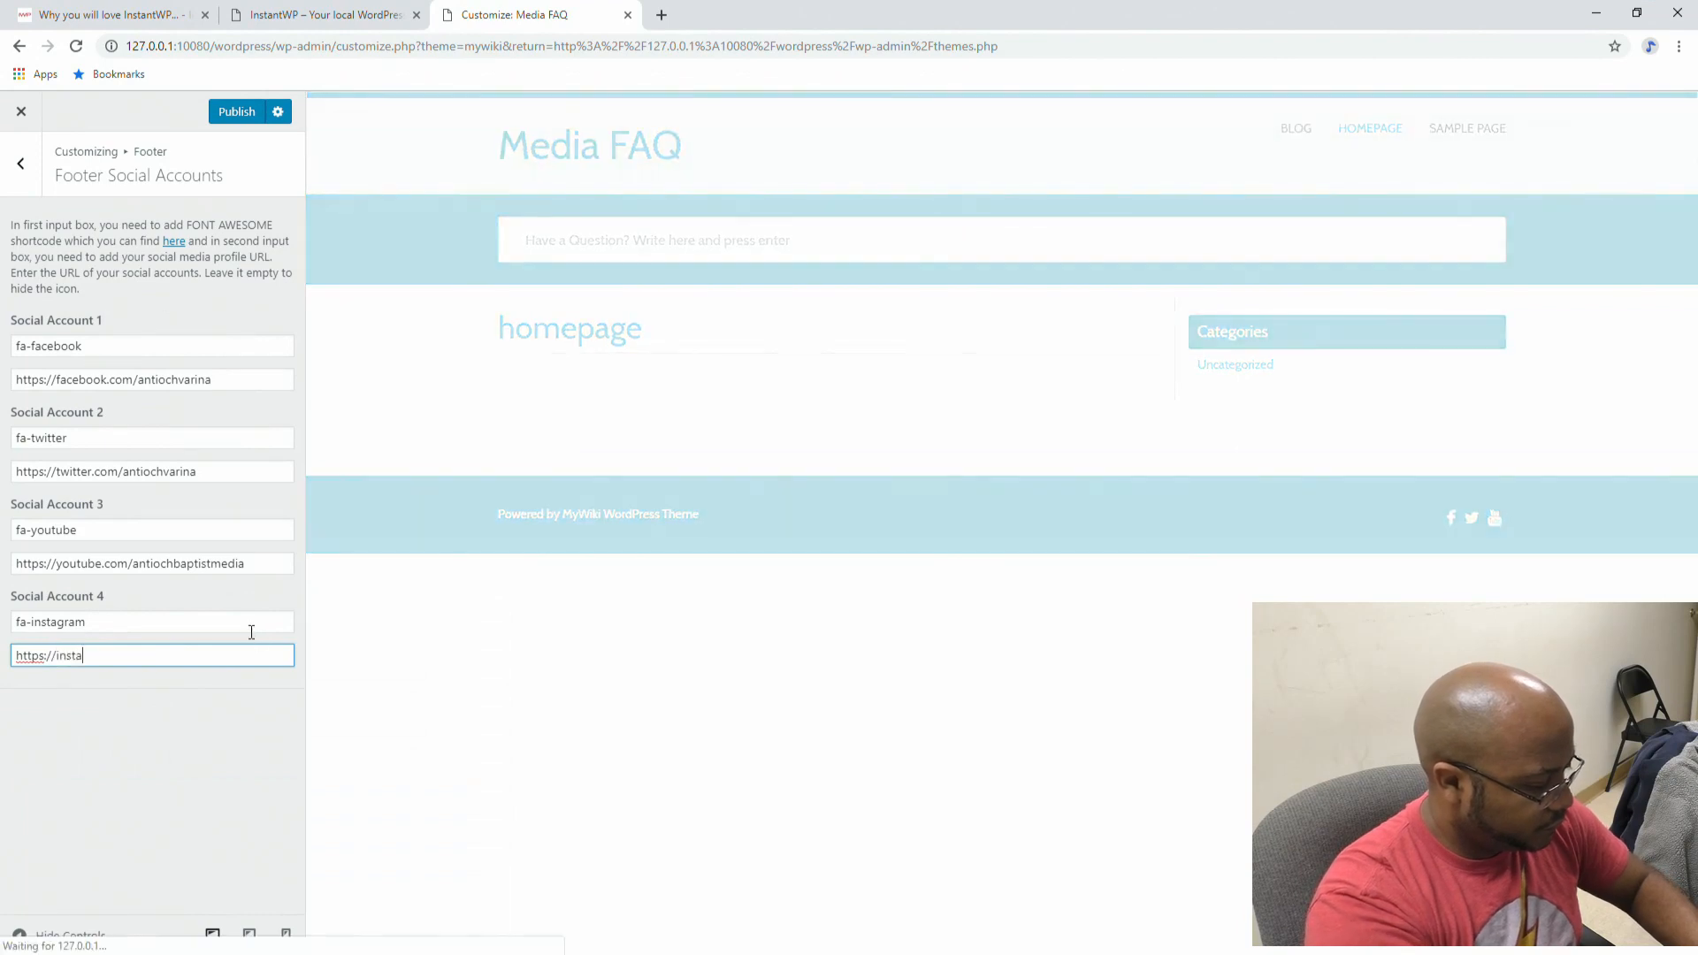
type("gram.com/antiochv")
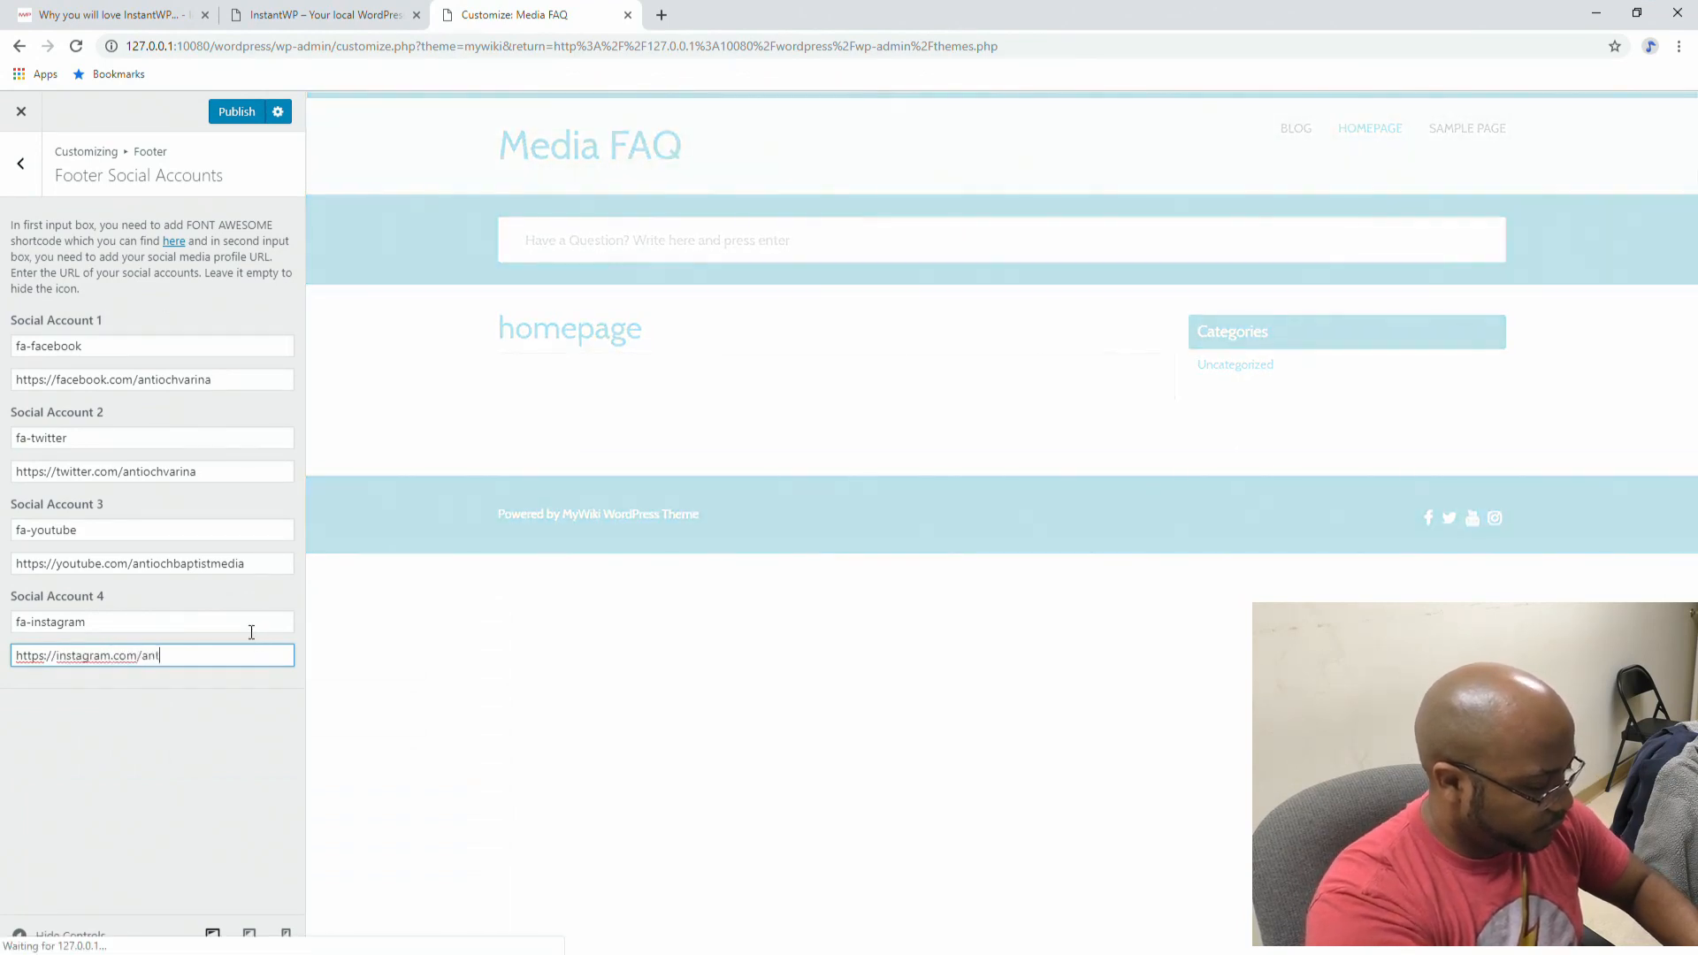
type("arina")
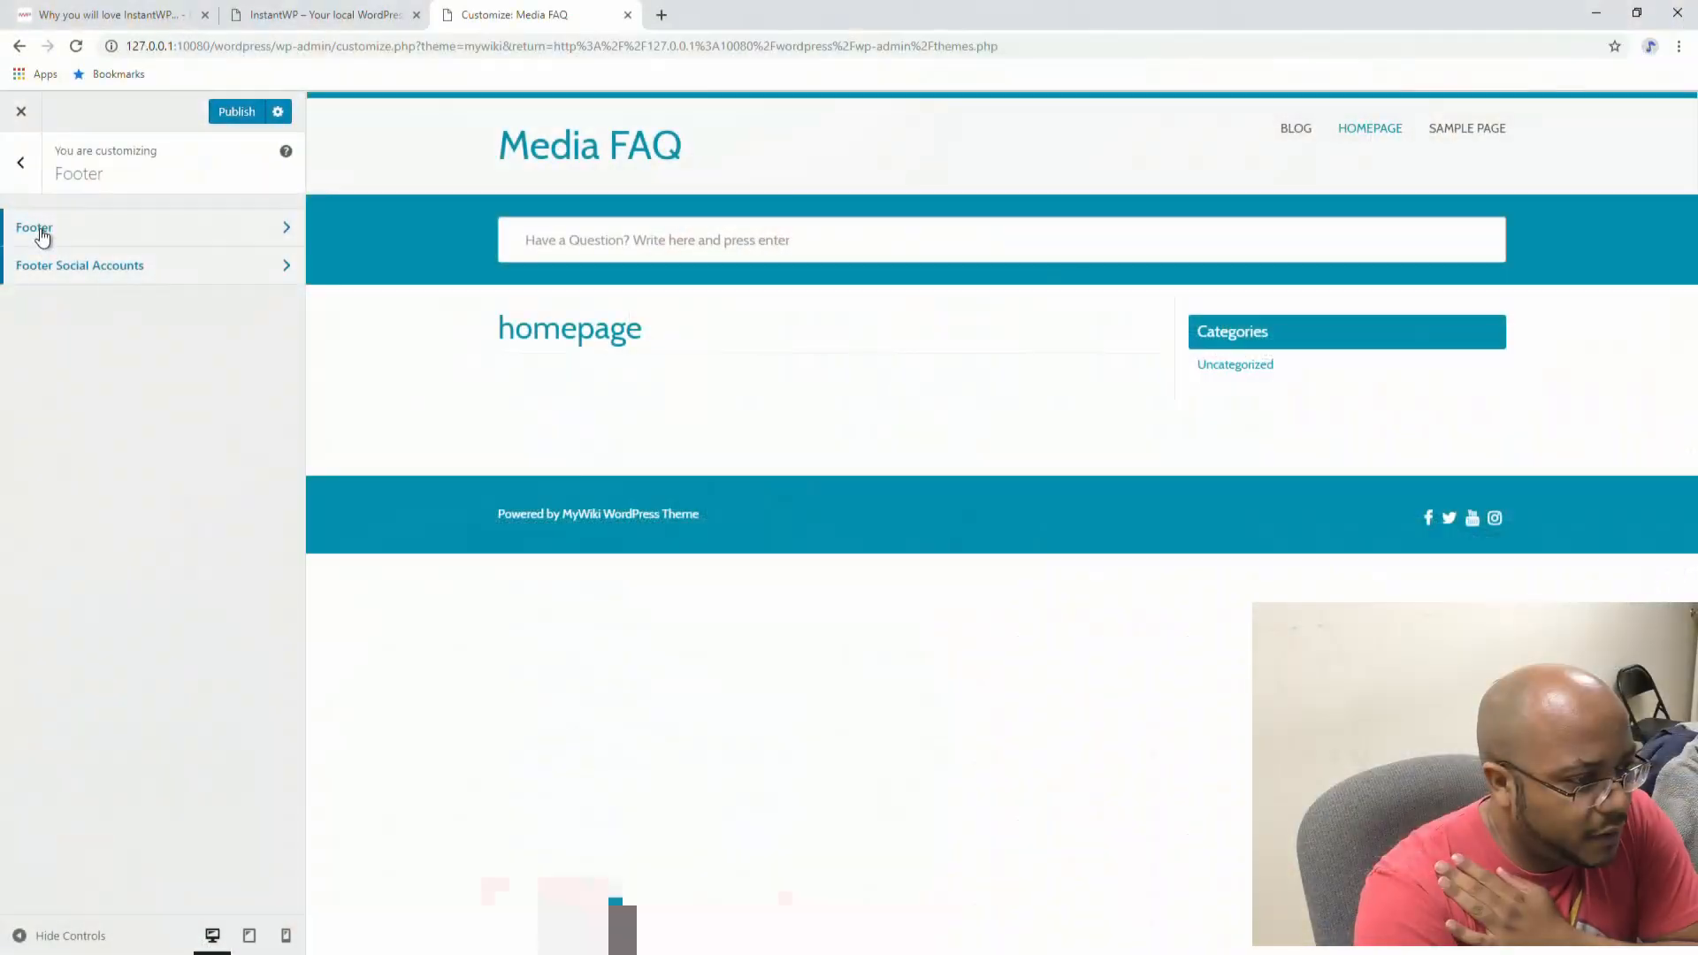
Step: Publish all Customizer changes, then bring up the InstantWP front-end tab
left_click(38, 231)
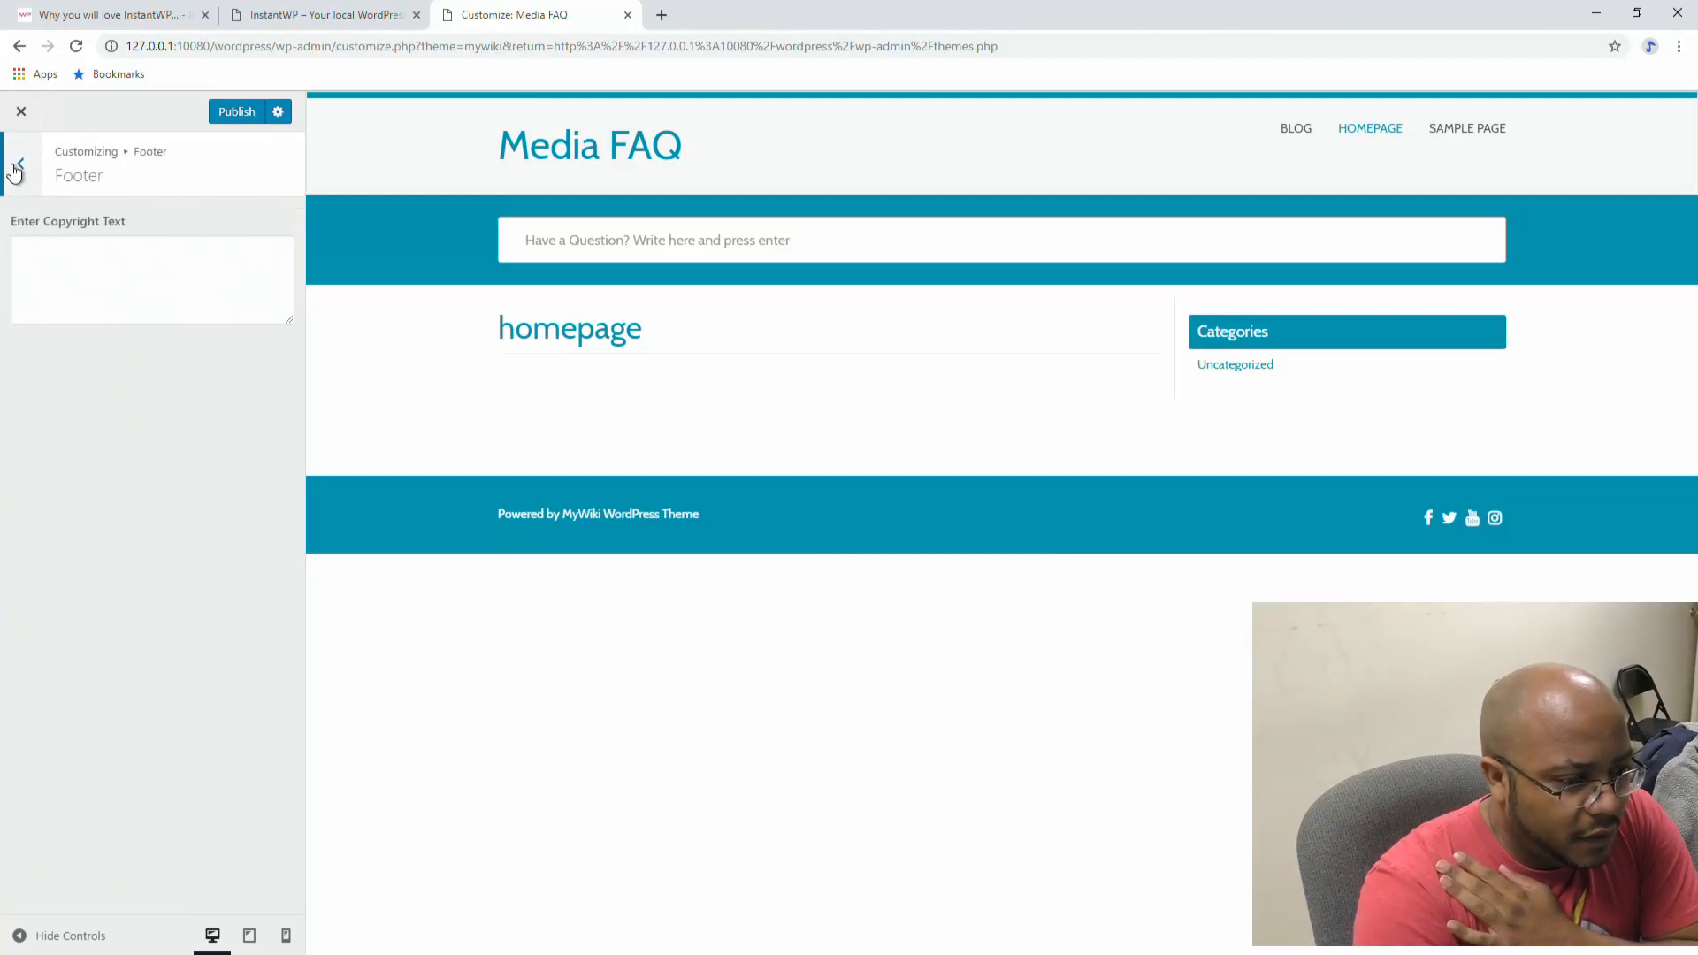
left_click(15, 168)
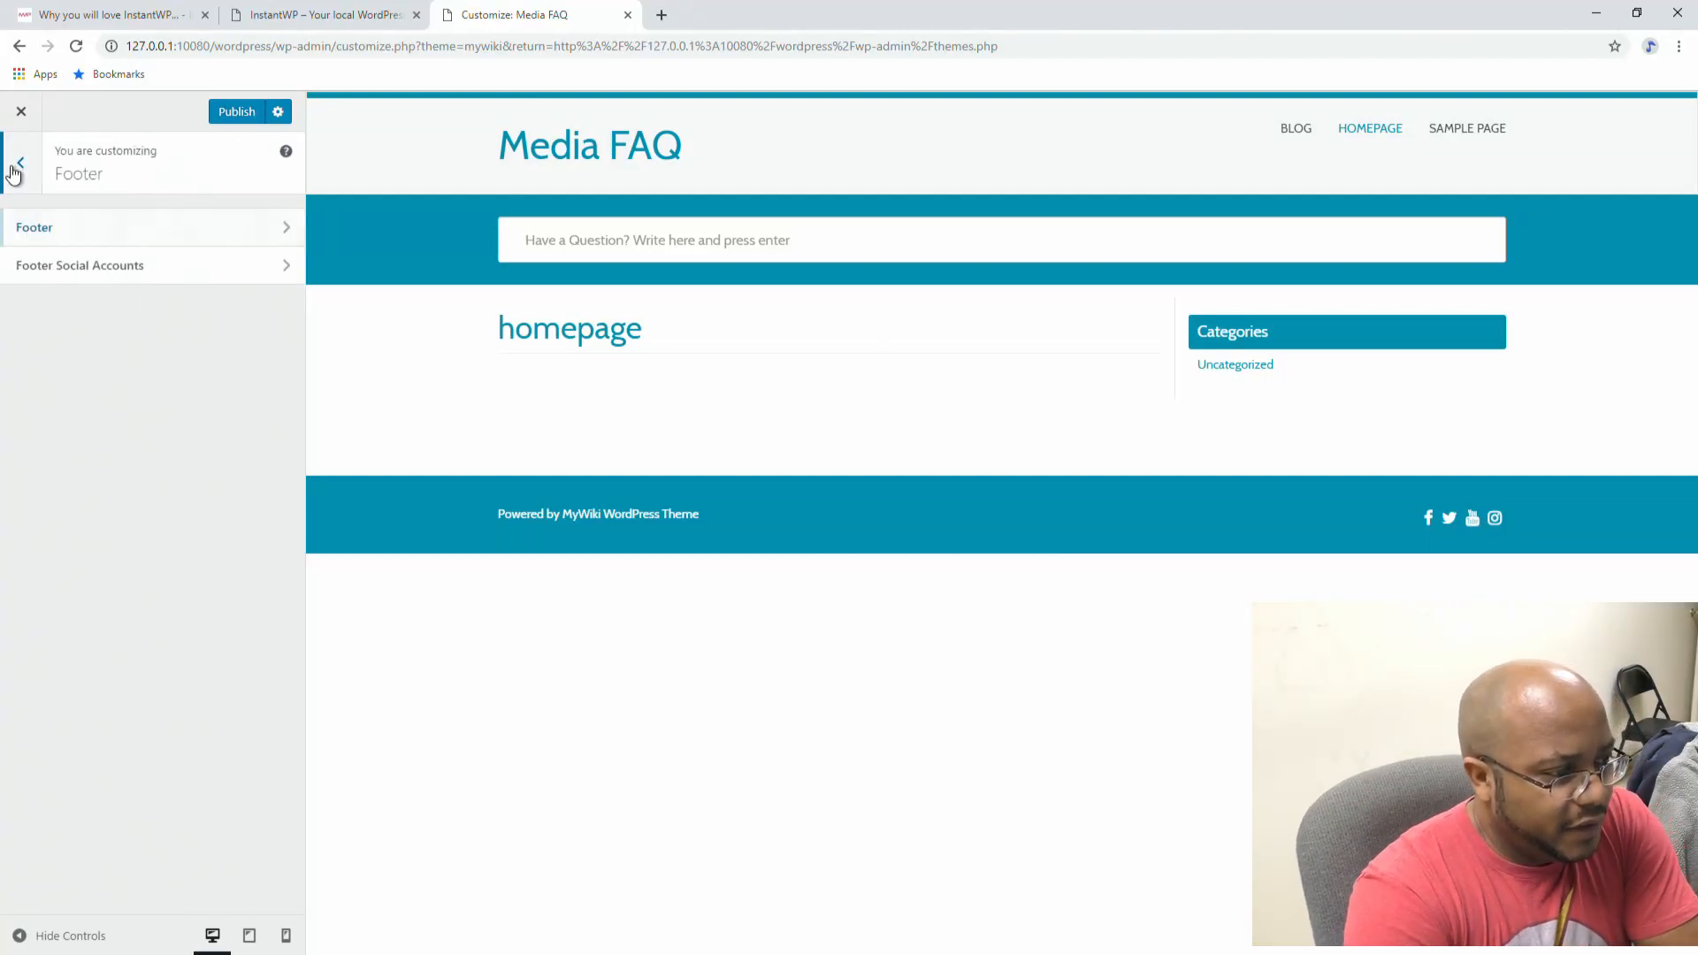
left_click(15, 168)
left_click(86, 577)
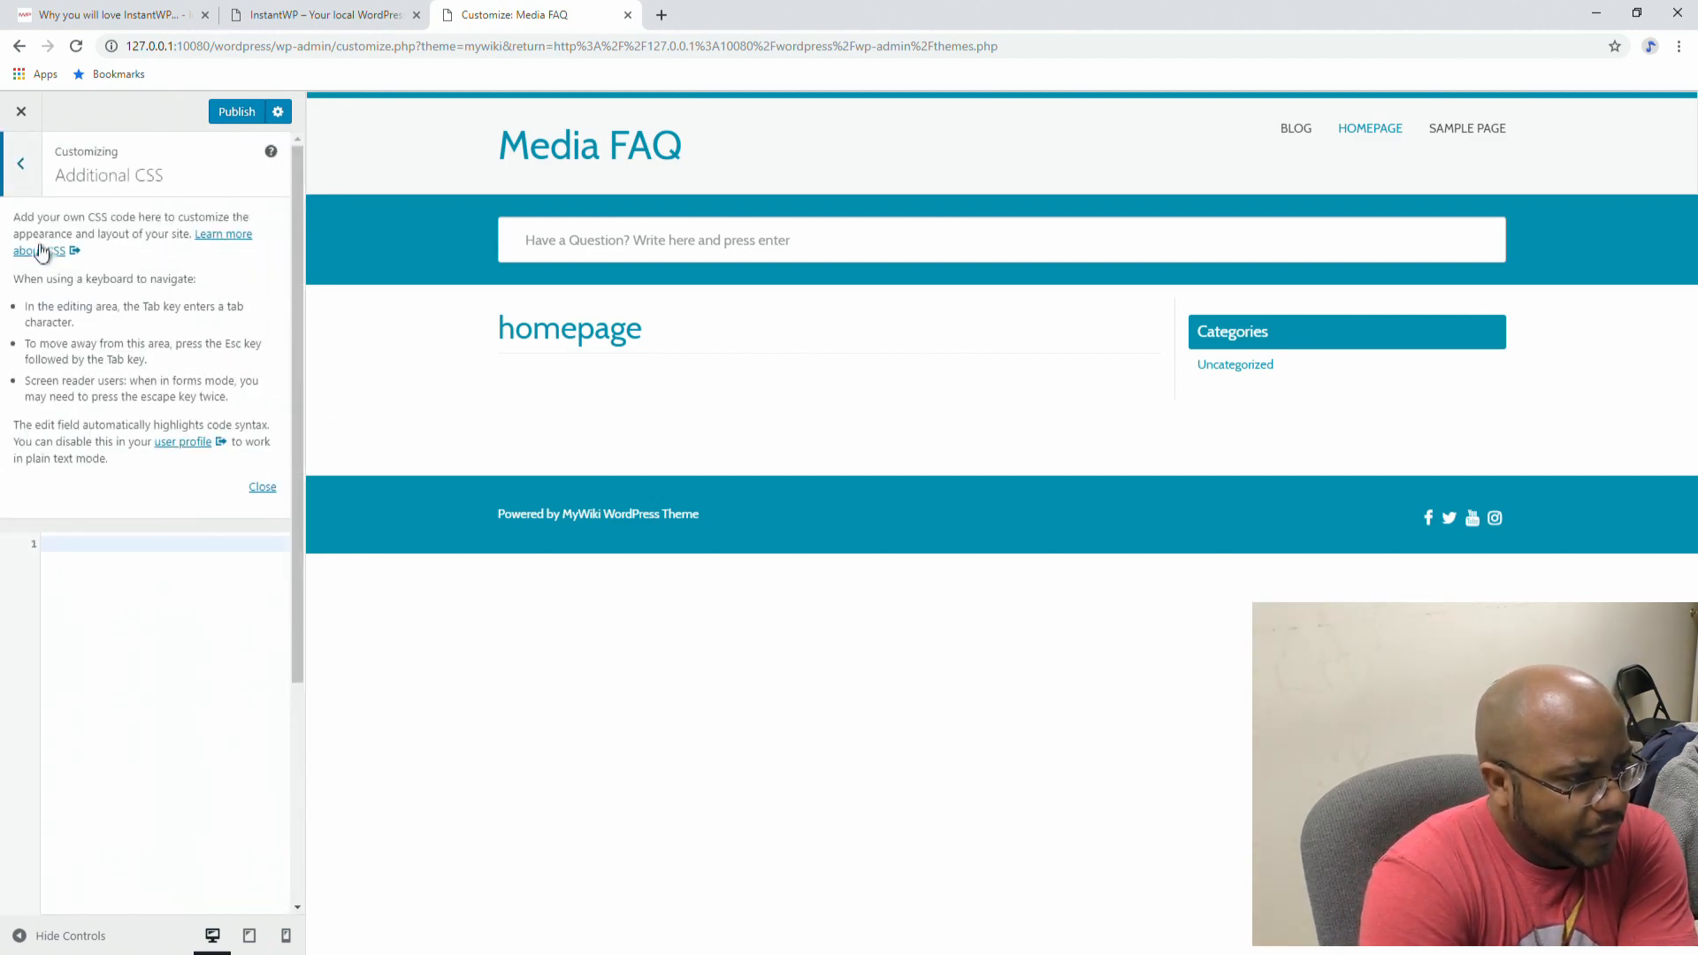
left_click(229, 122)
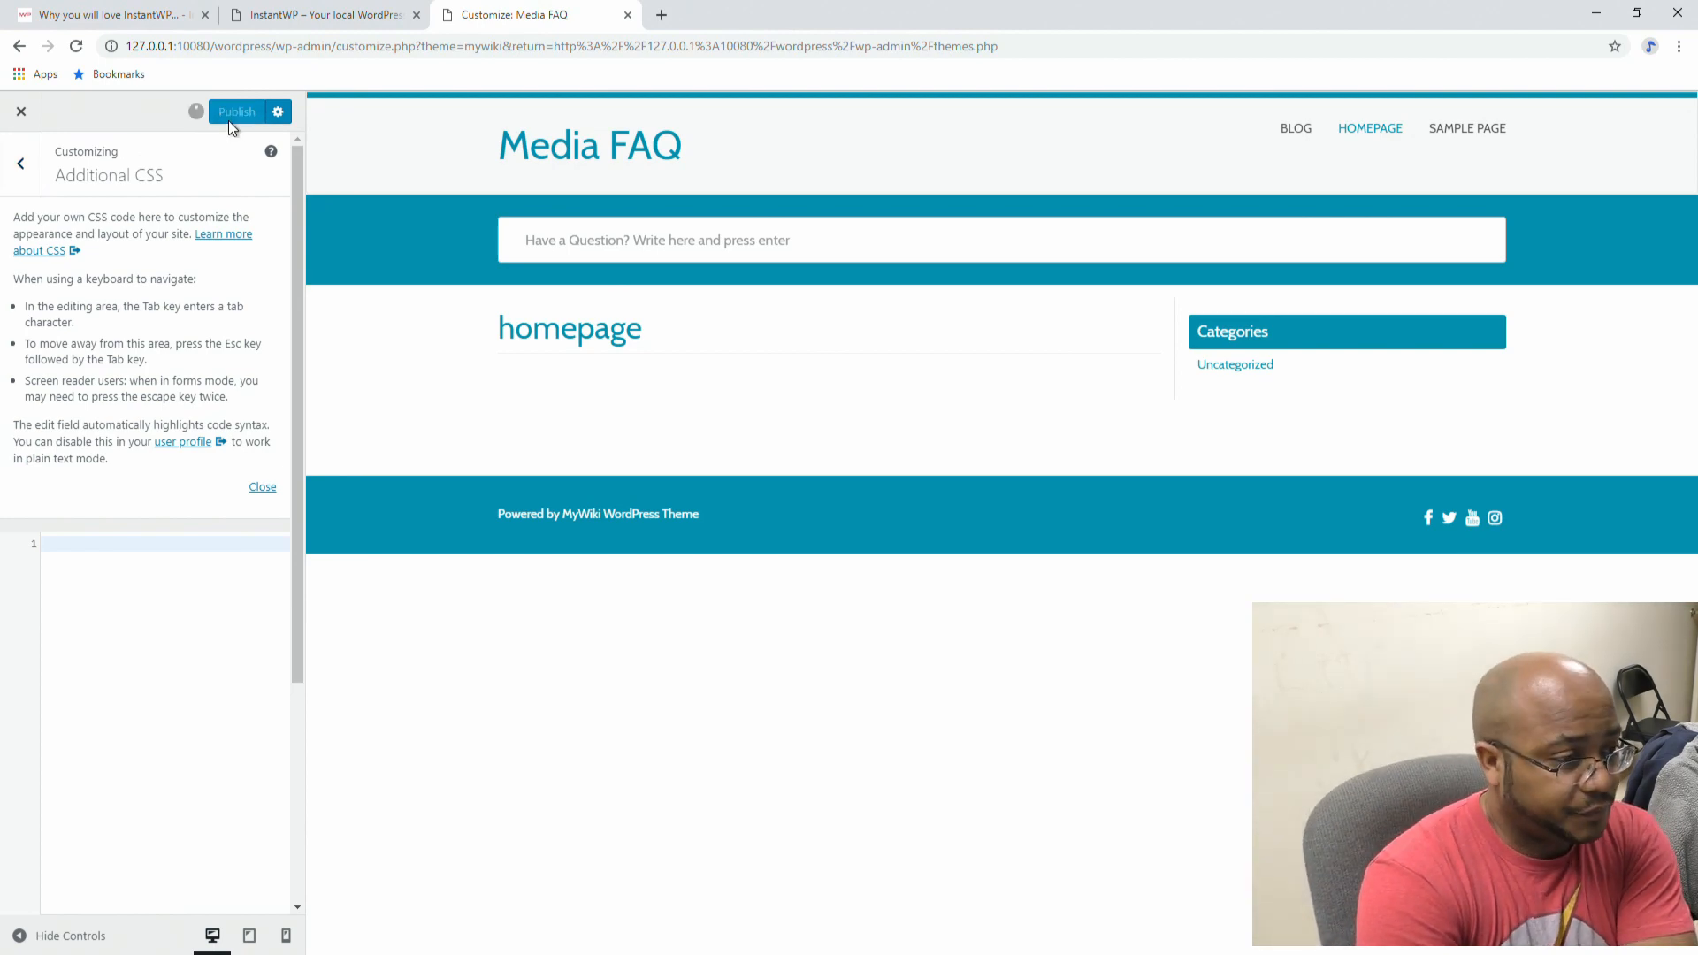
left_click(284, 19)
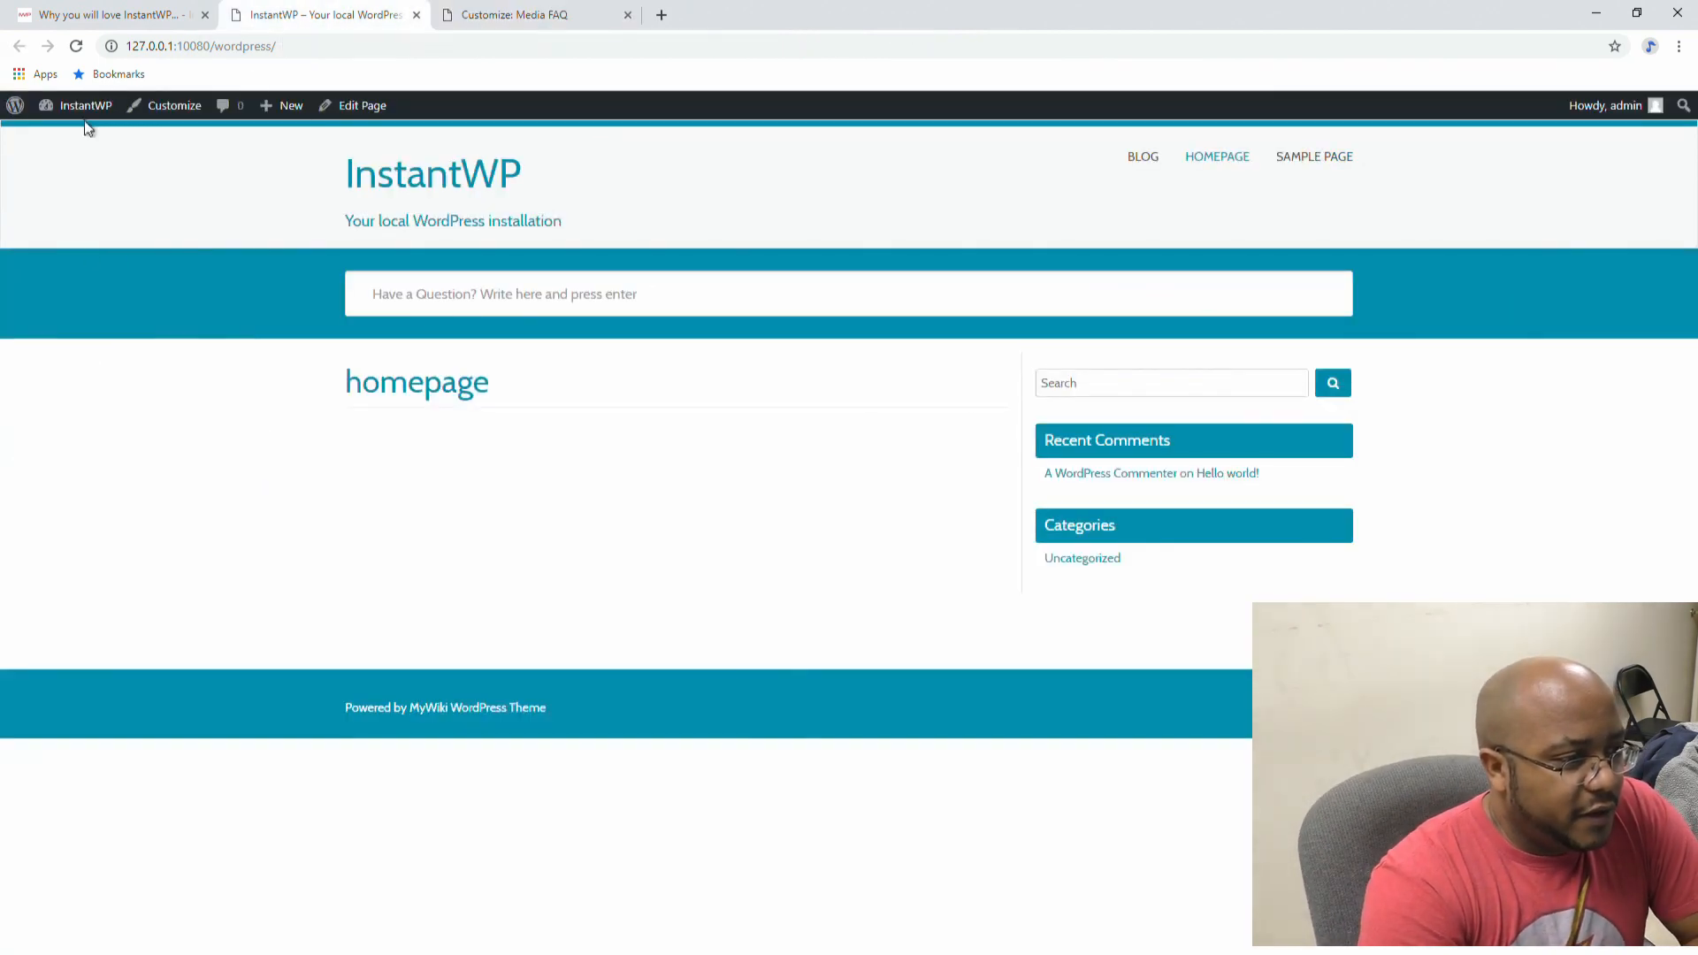
Step: Reload the Media FAQ site, close the Customizer, and briefly view MyWiki's theme details
left_click(74, 46)
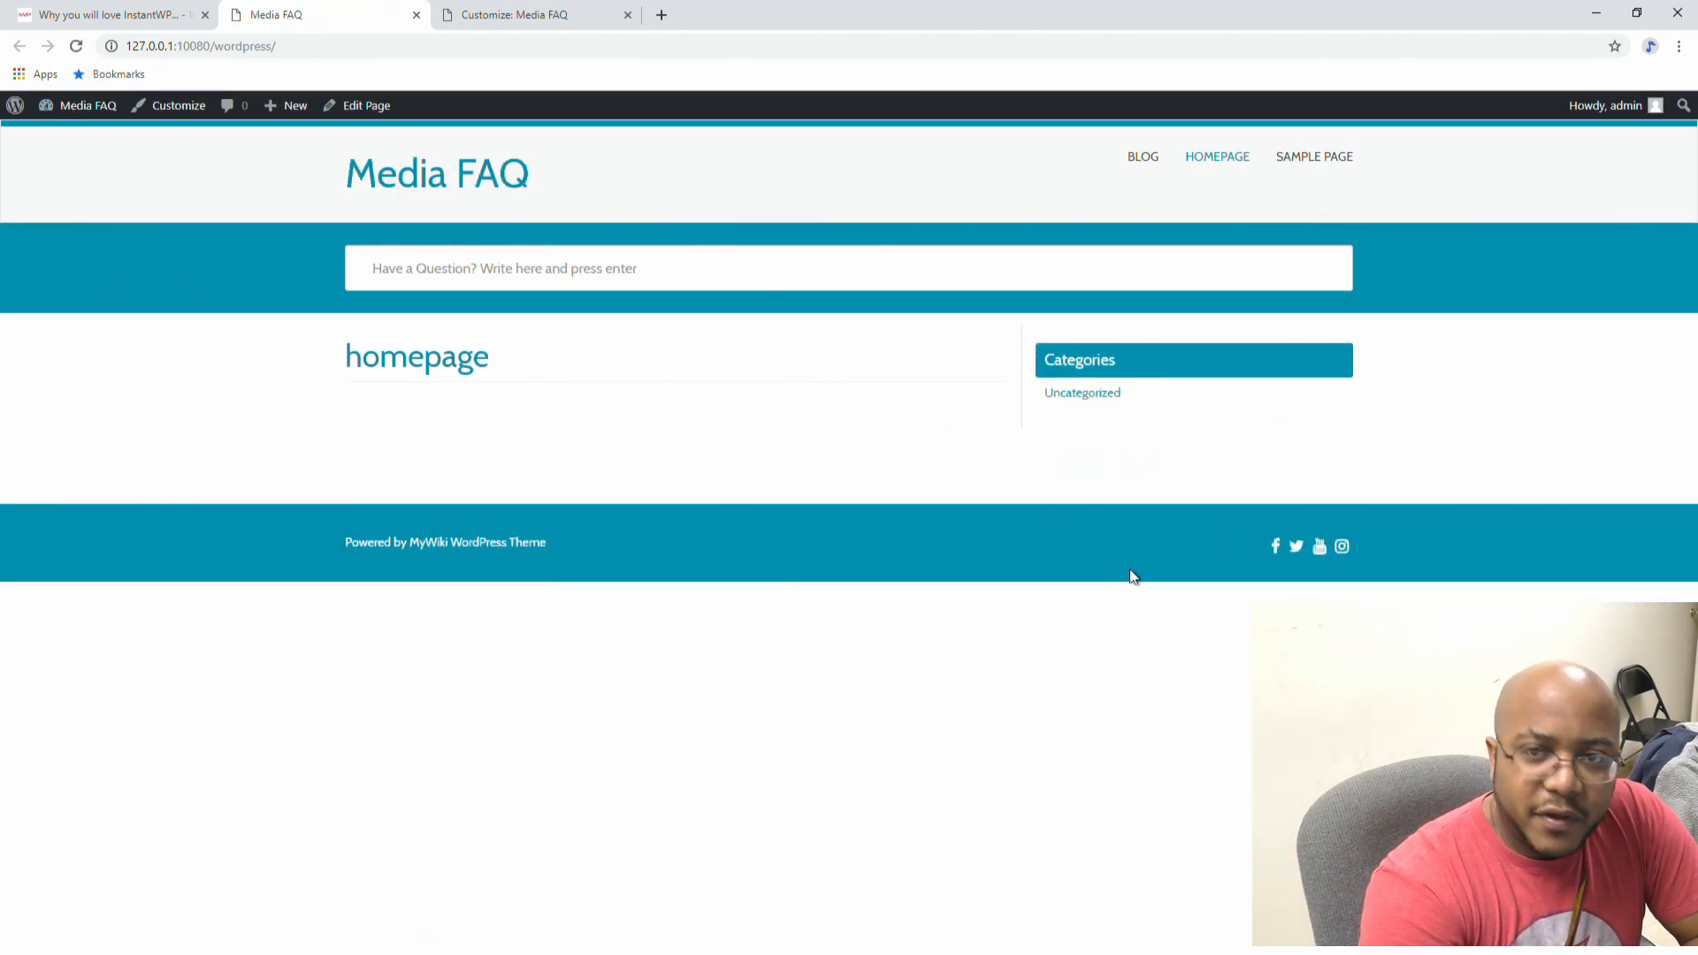
left_click(520, 14)
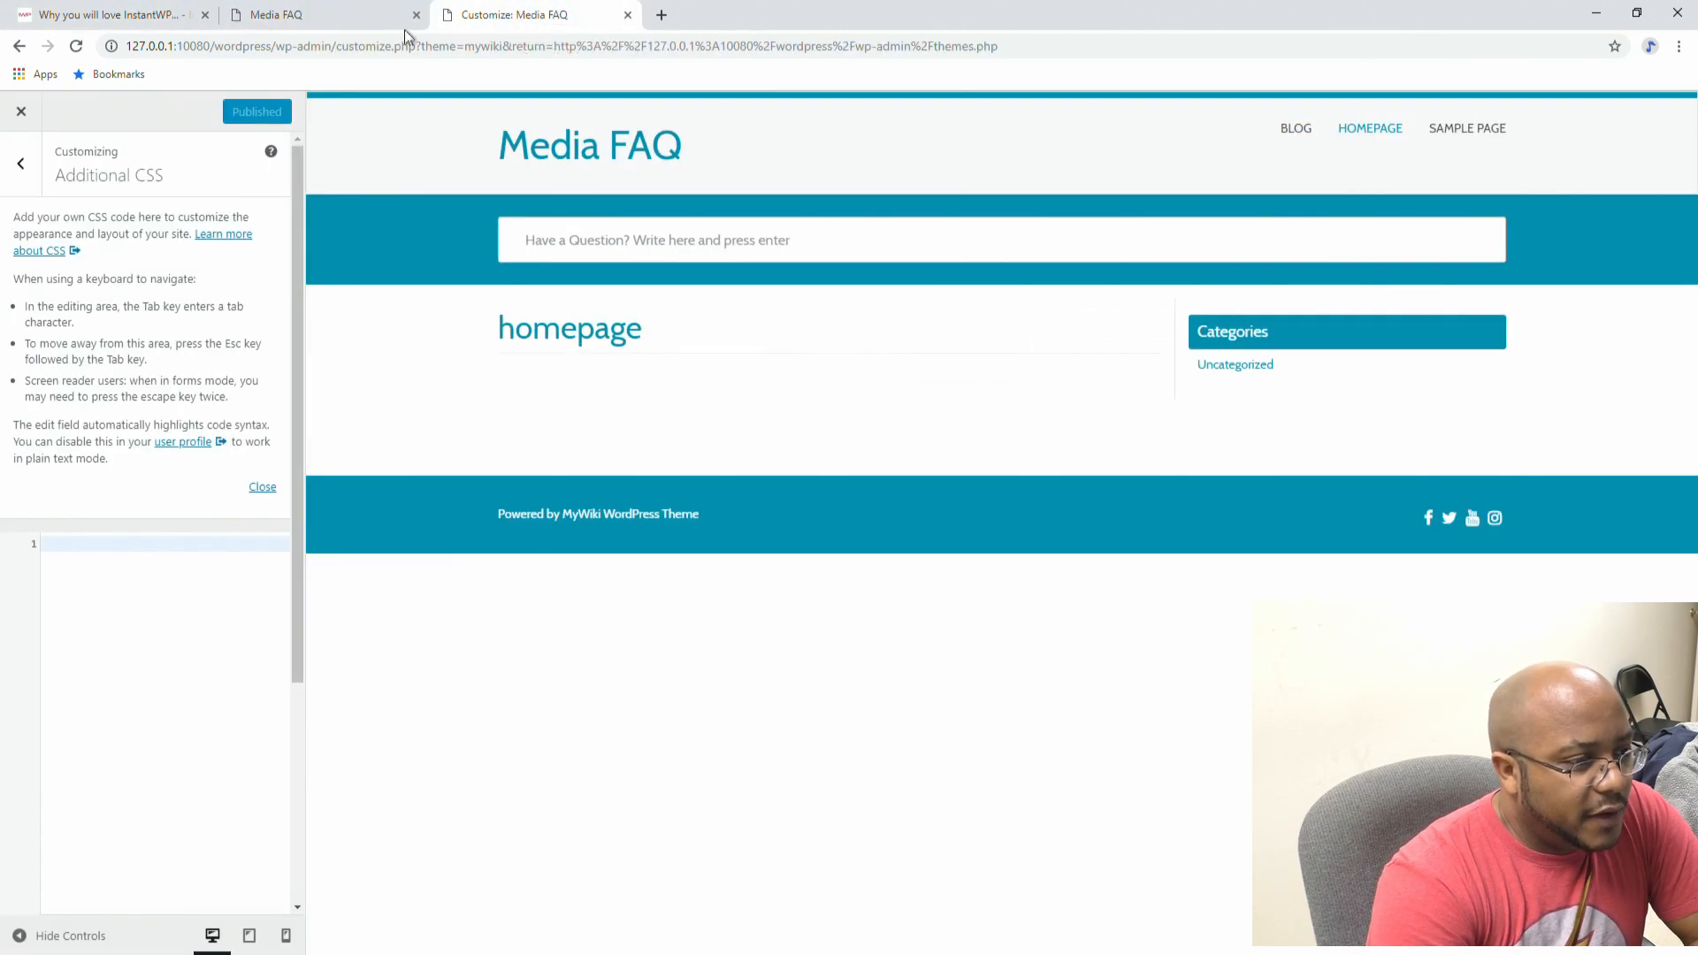
left_click(22, 111)
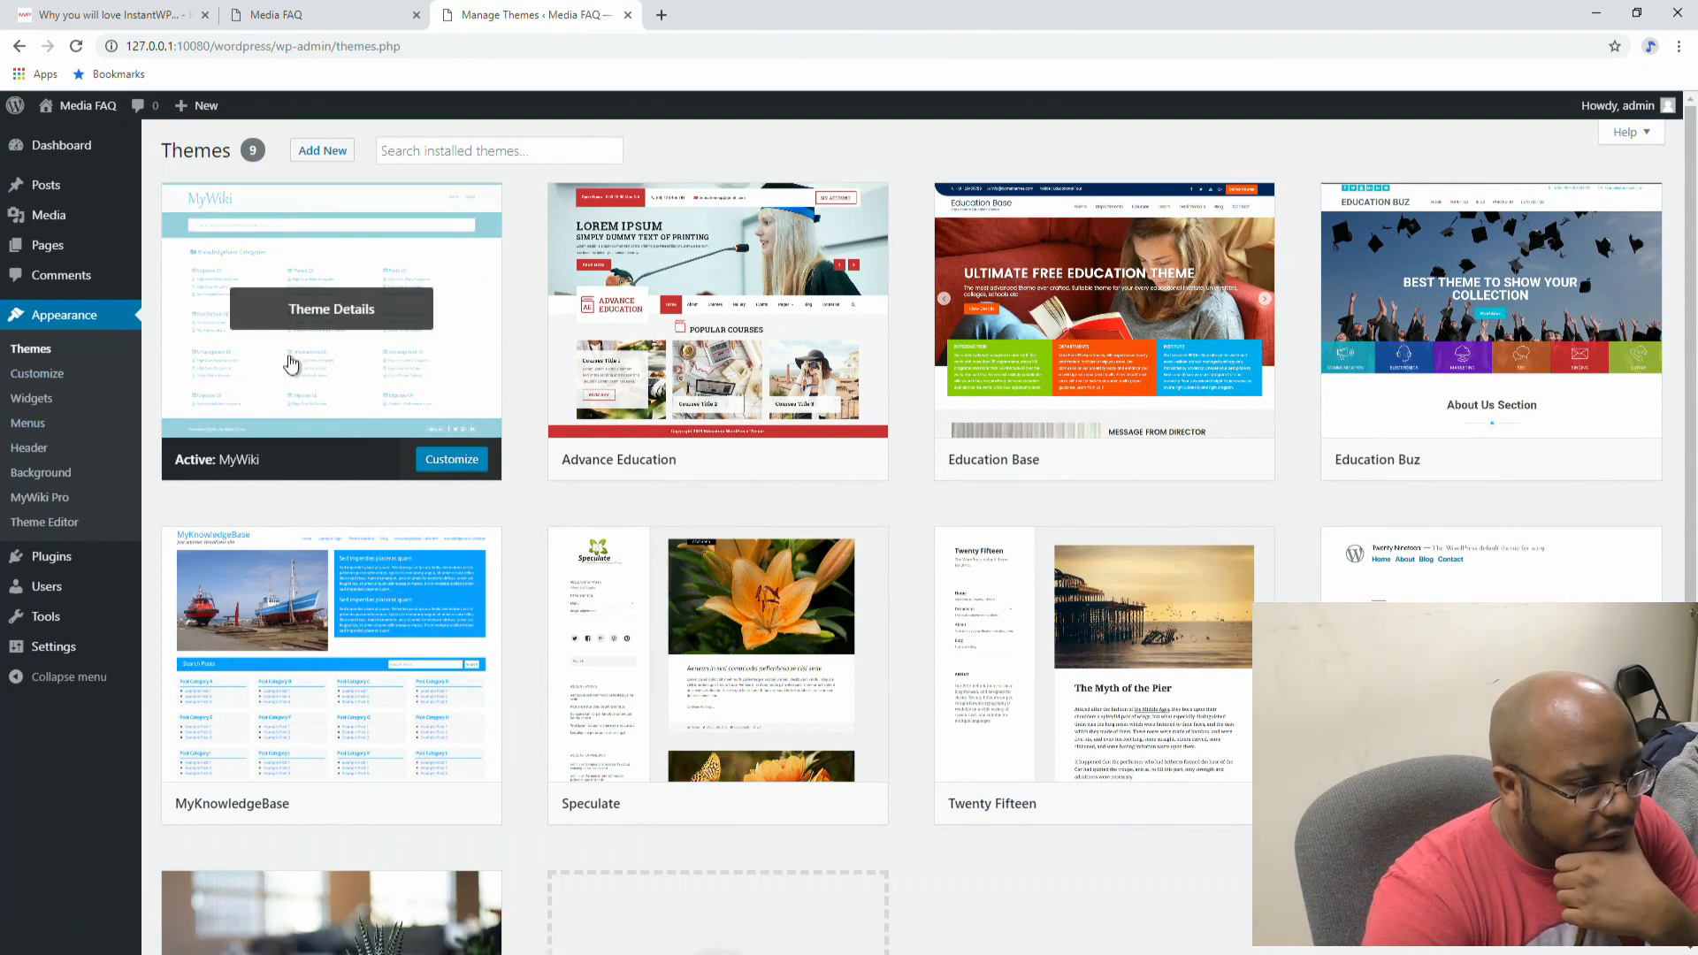
left_click(279, 318)
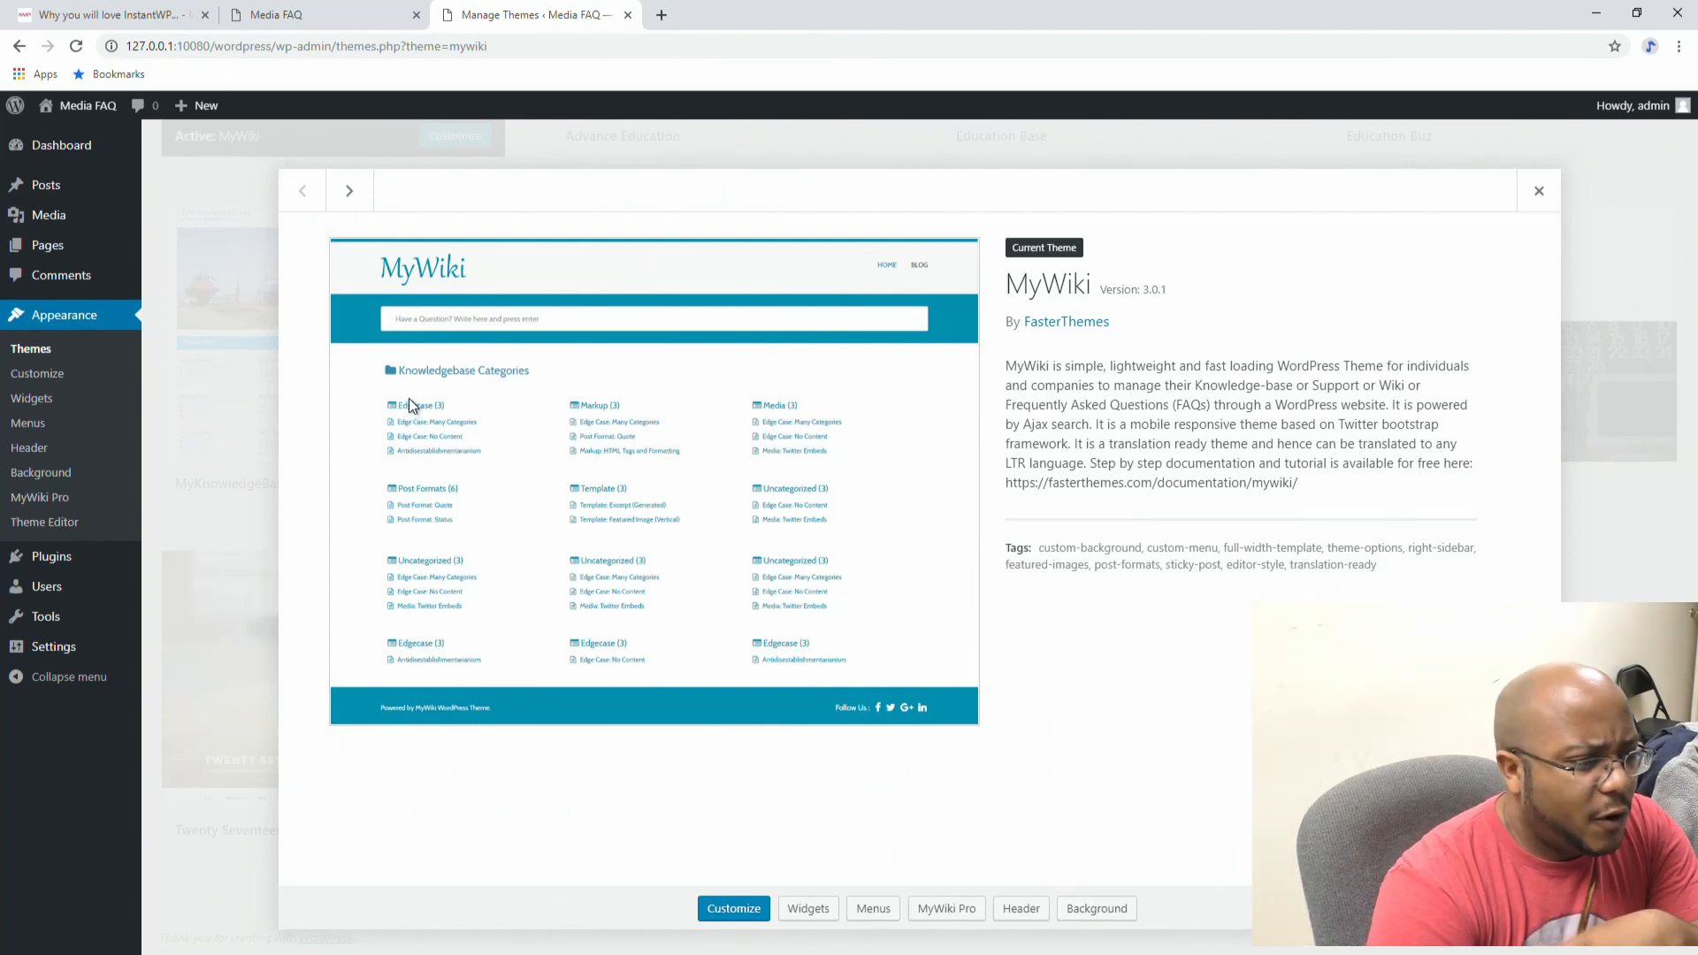
left_click(1539, 190)
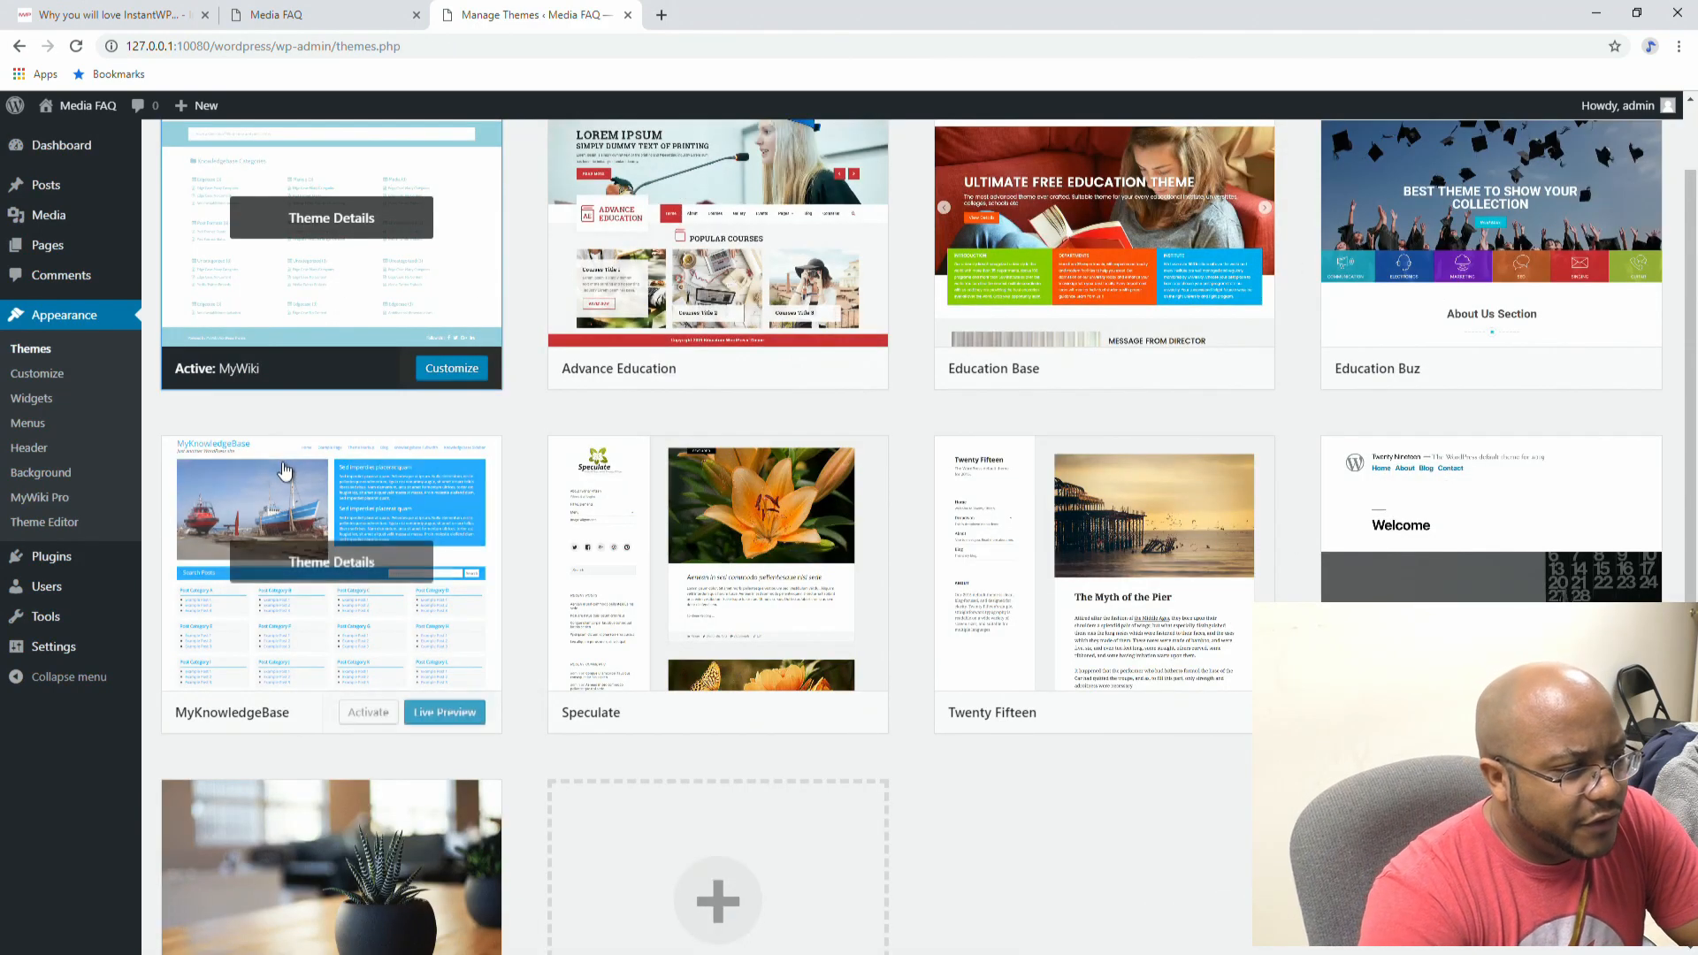
Step: Create a new post from the admin bar's + New menu
mouse_move(187, 113)
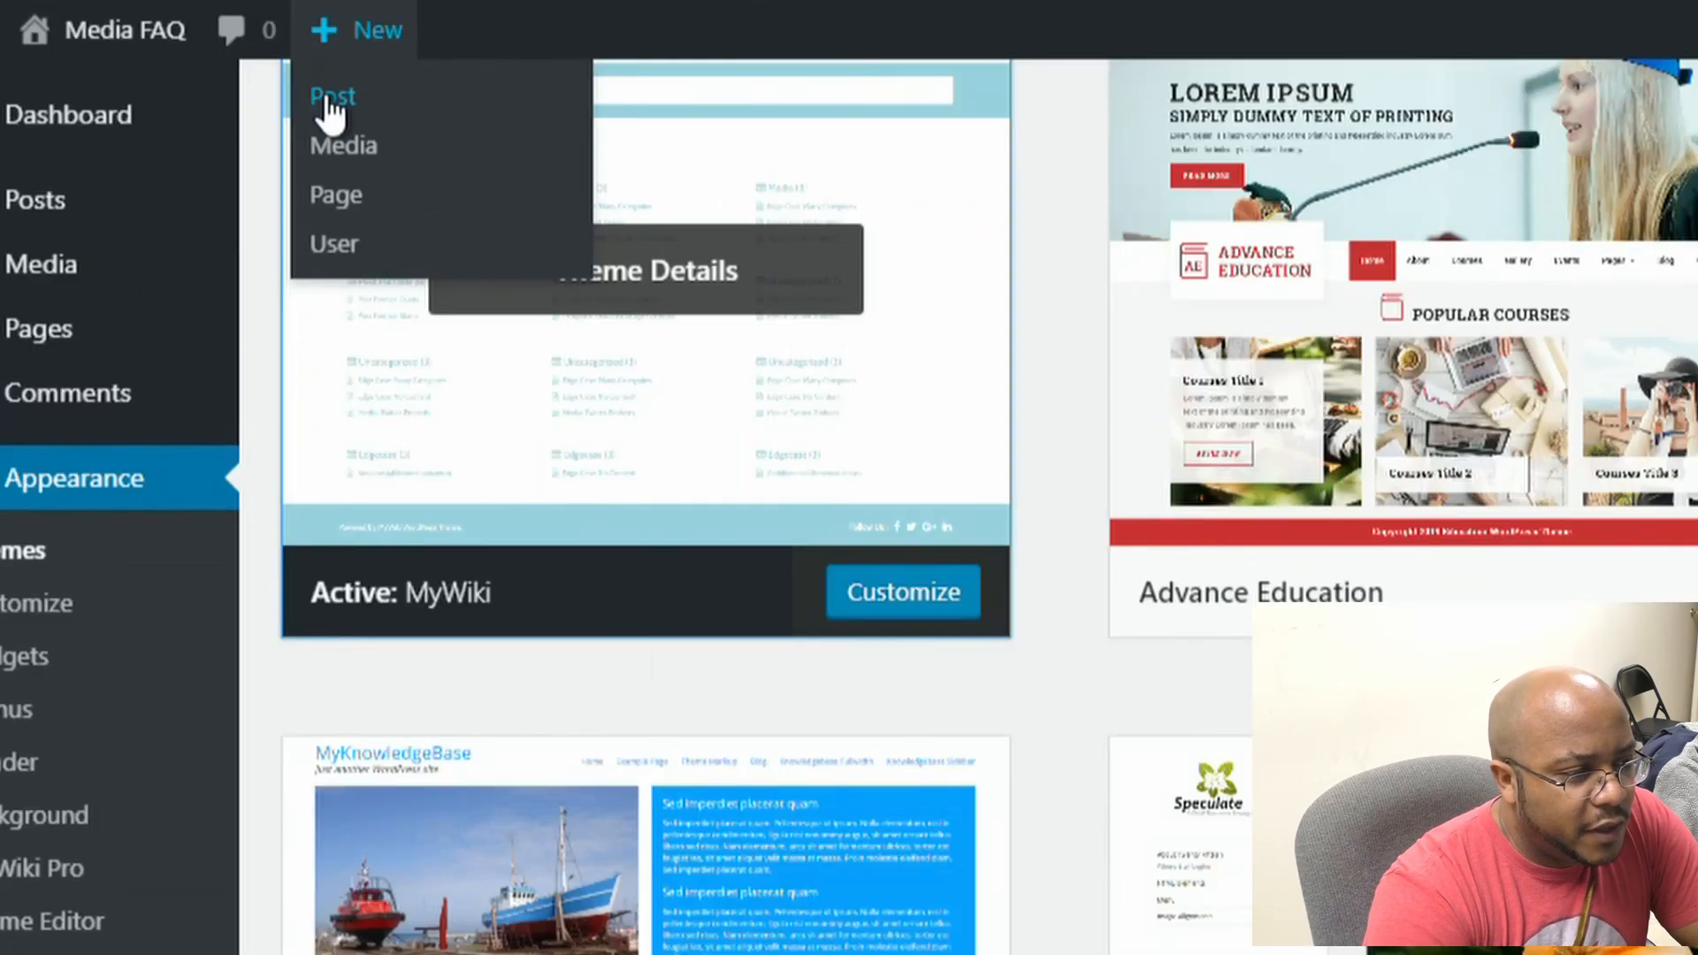
left_click(325, 94)
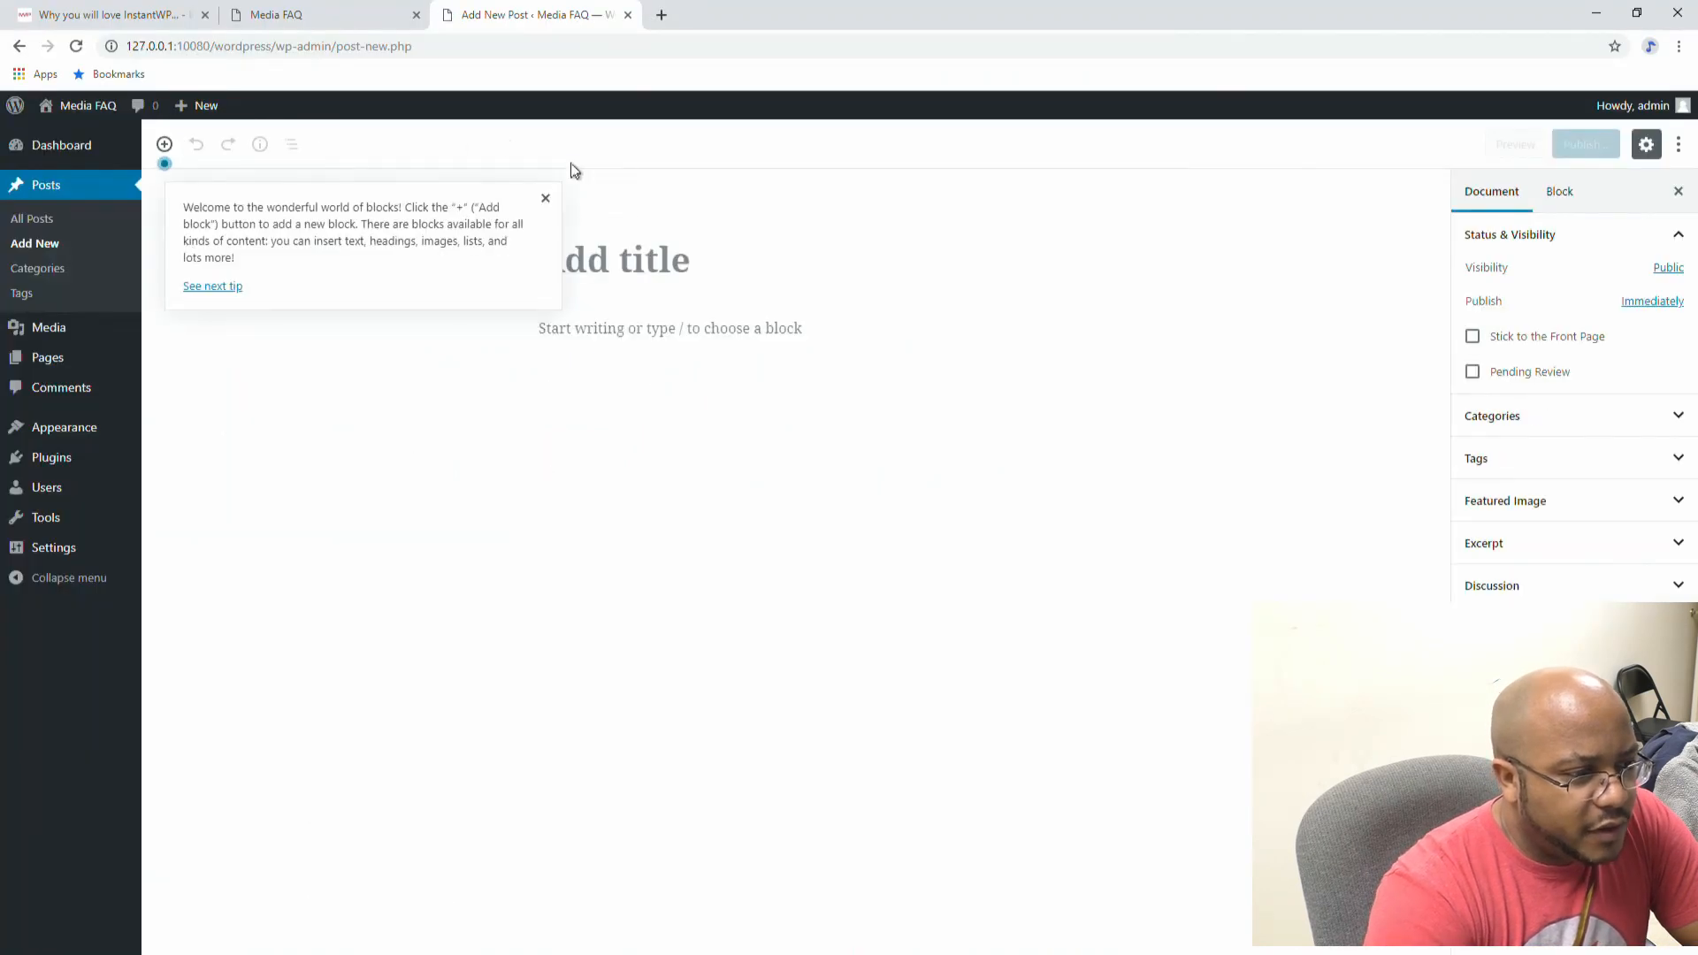
Step: Add the Live Streaming, Checklists, Propresenter and Worship Extreme post categories
left_click(62, 271)
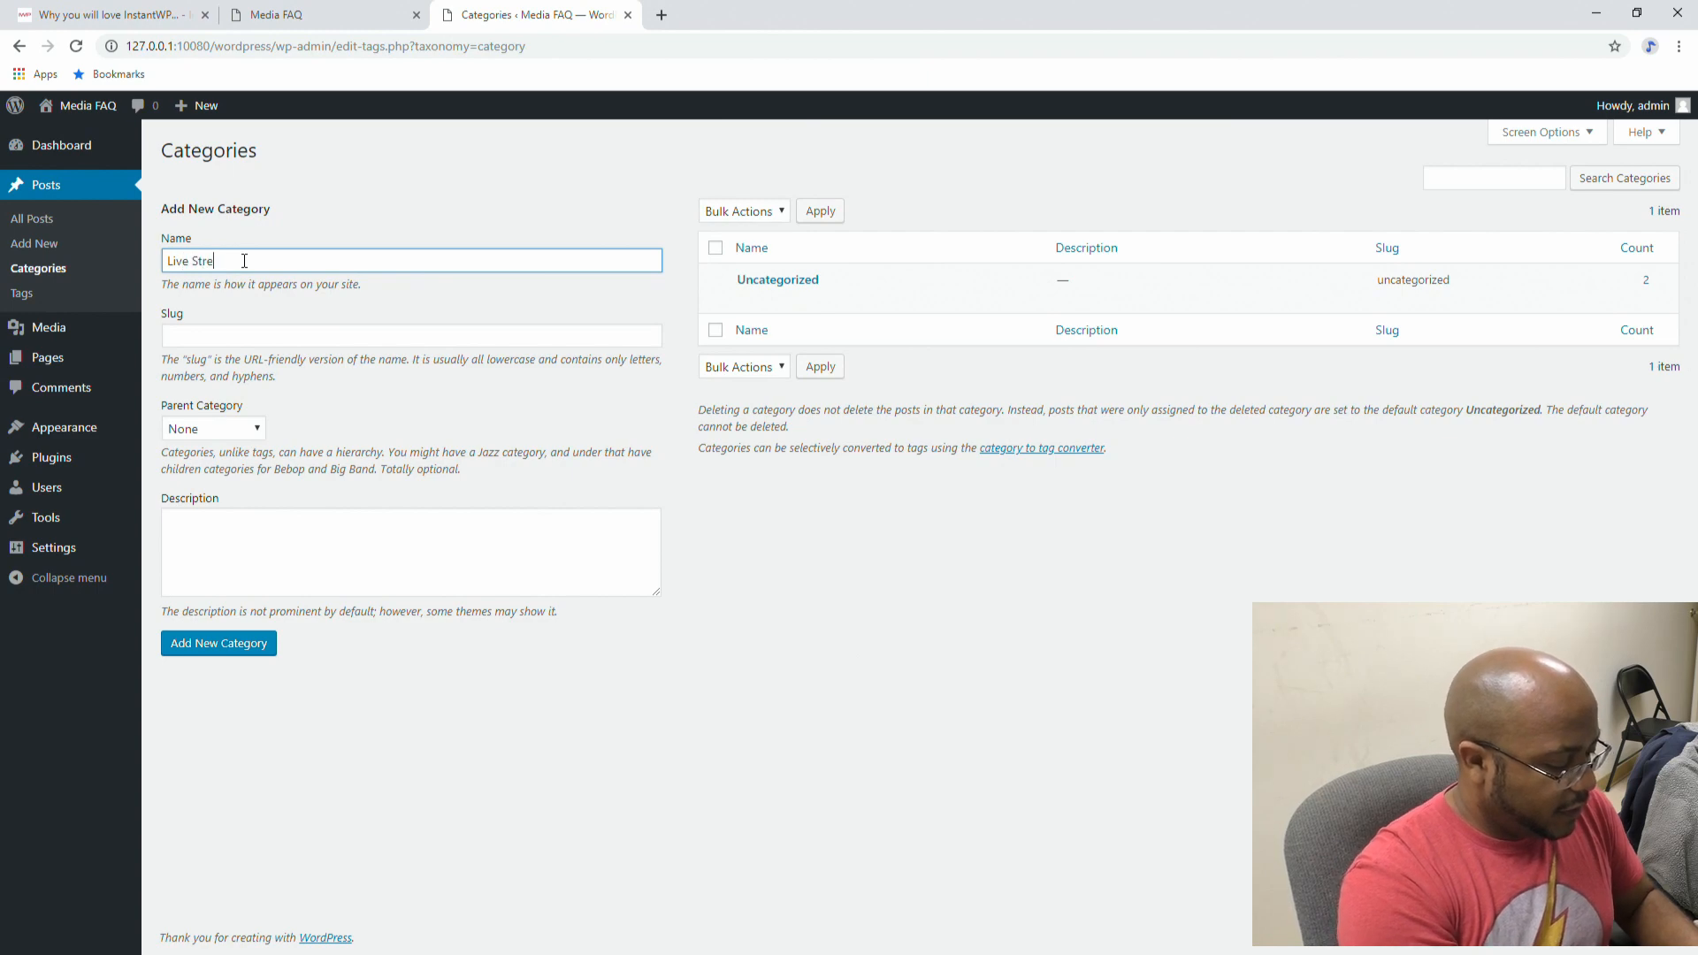
left_click(240, 646)
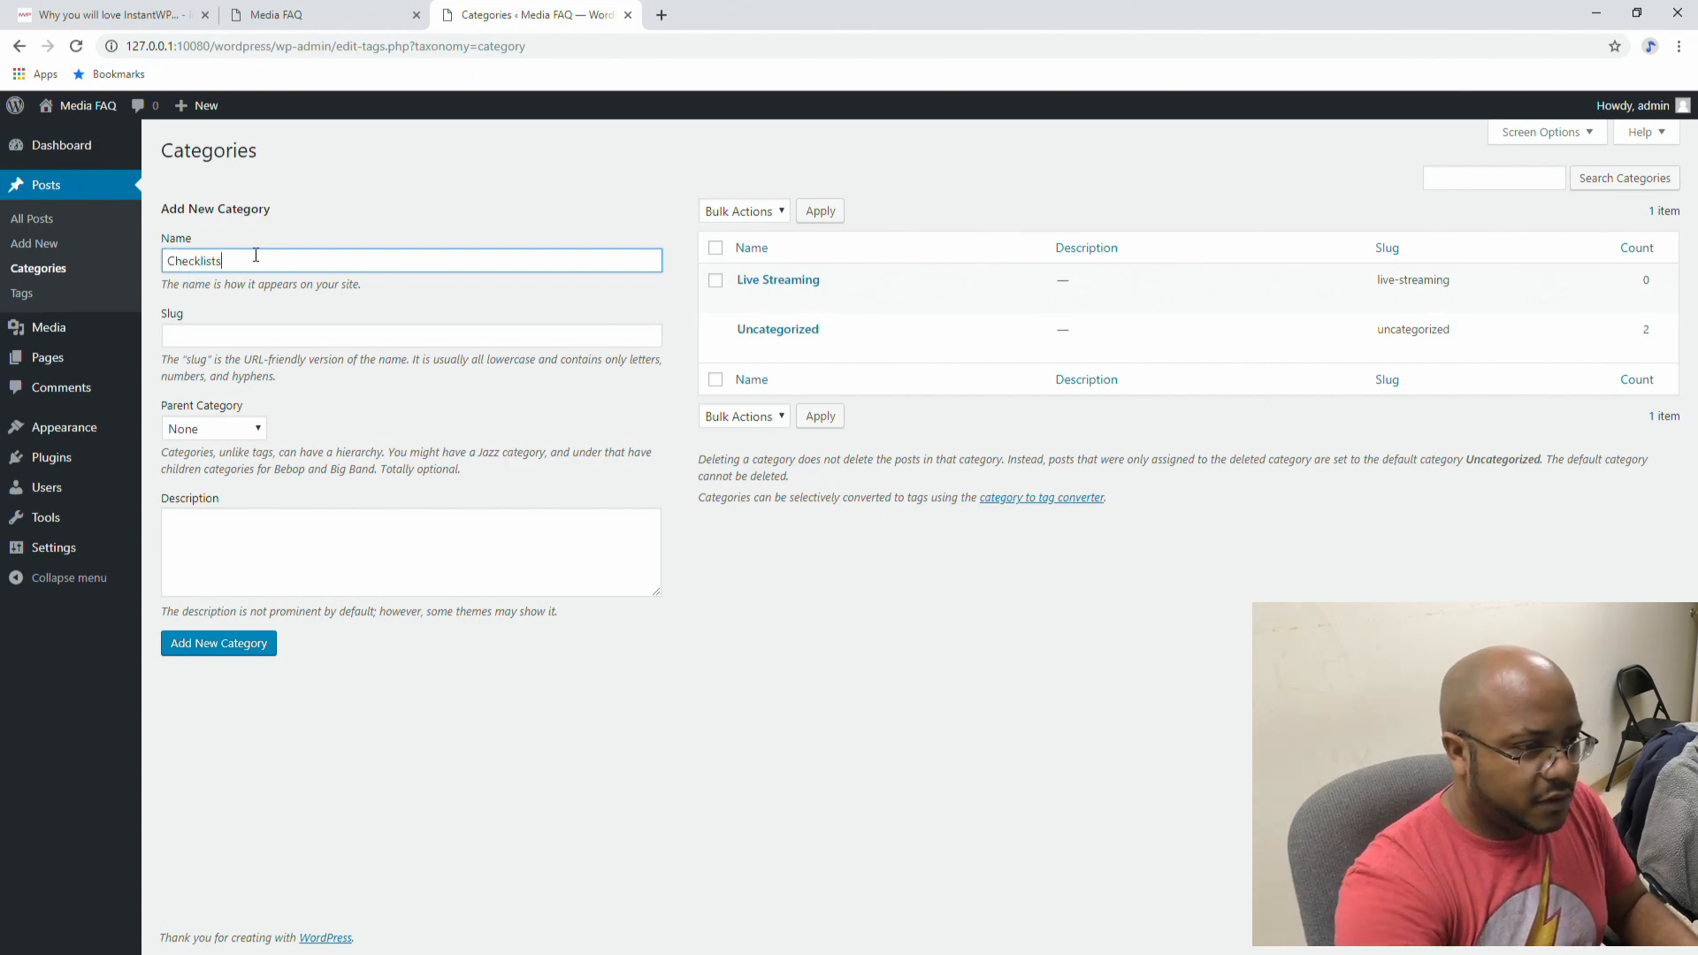
left_click(198, 653)
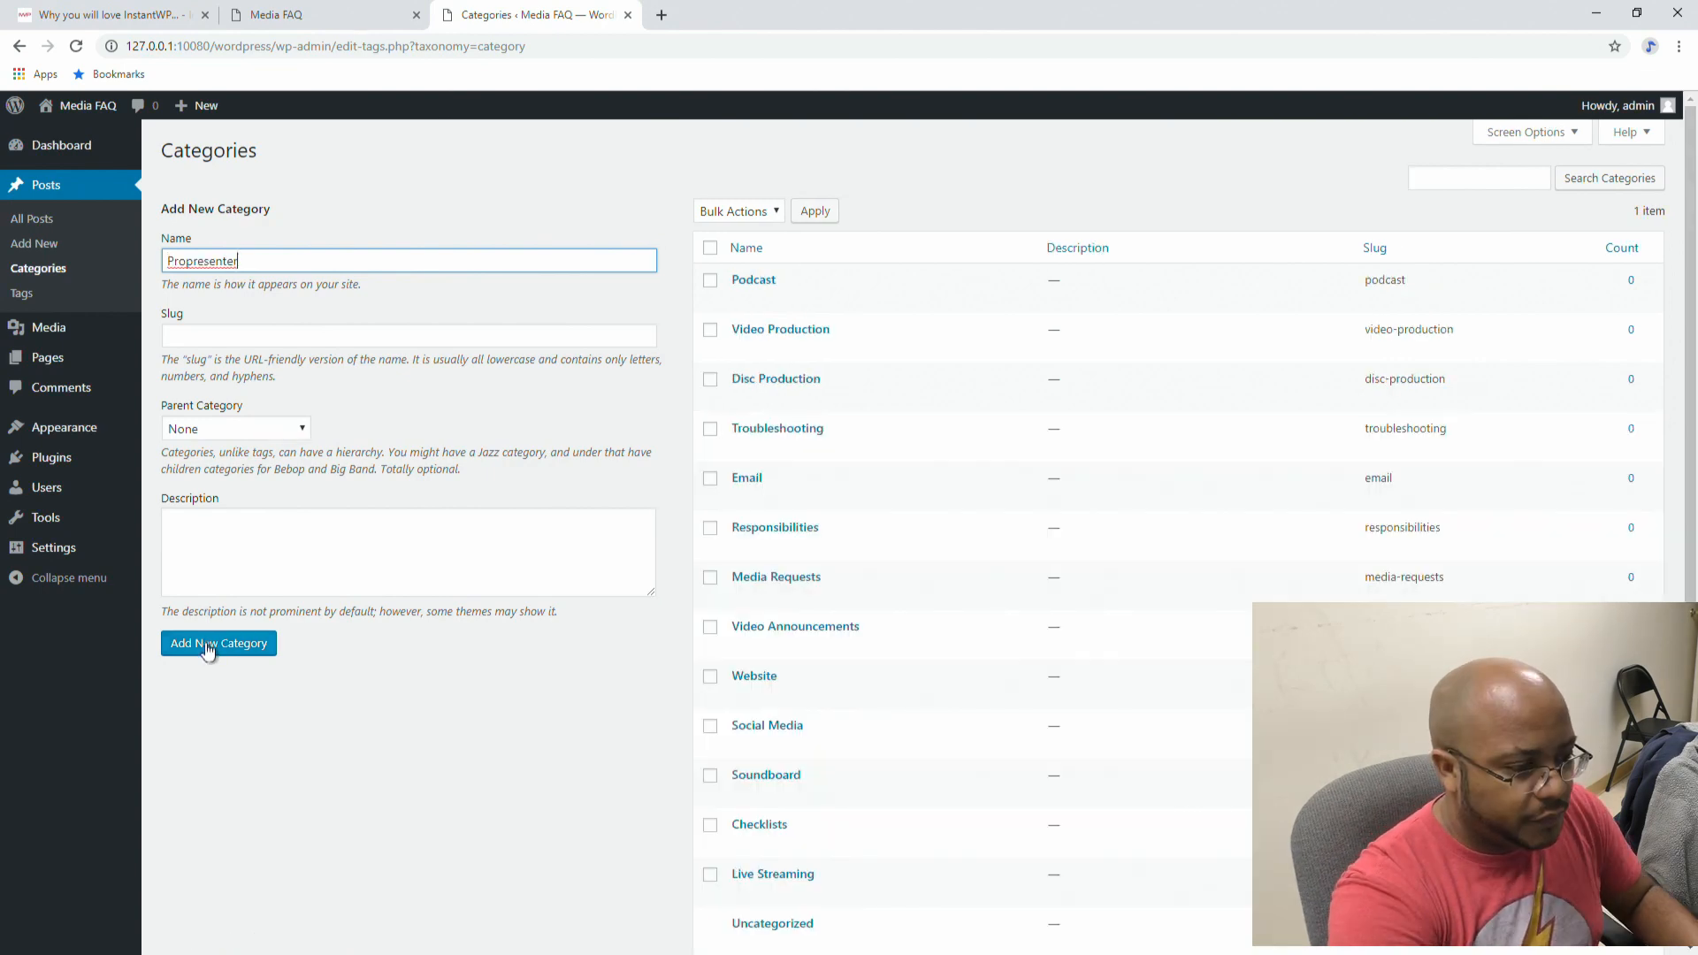
left_click(209, 644)
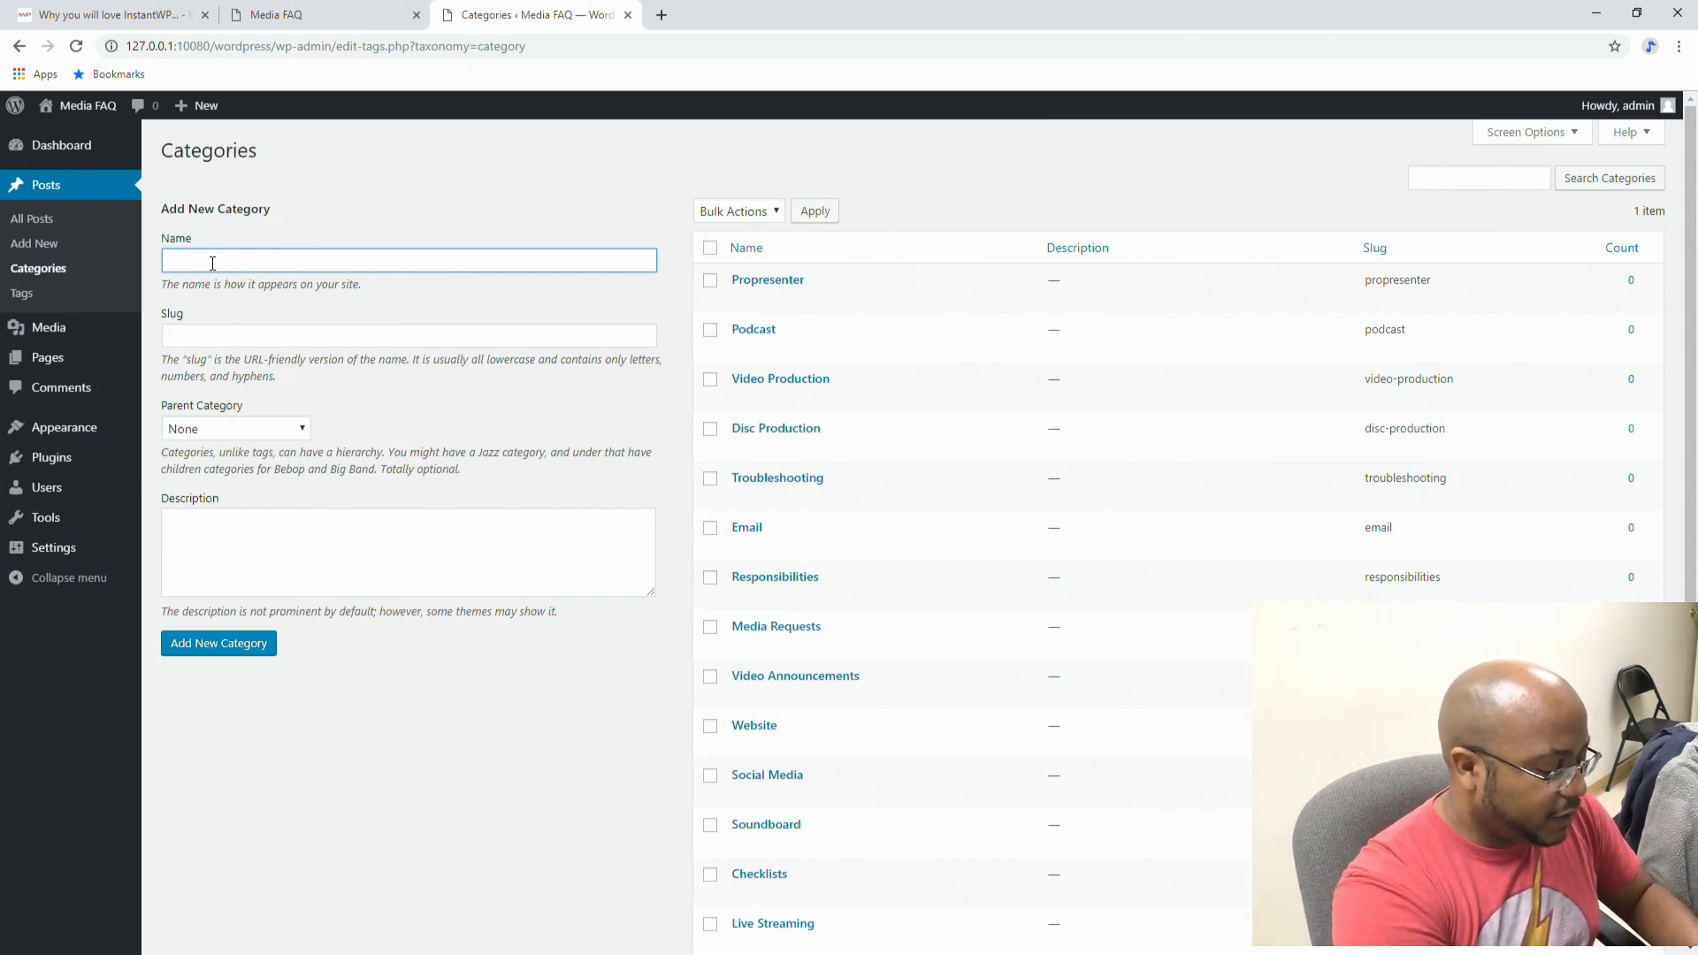
type("p Extreme")
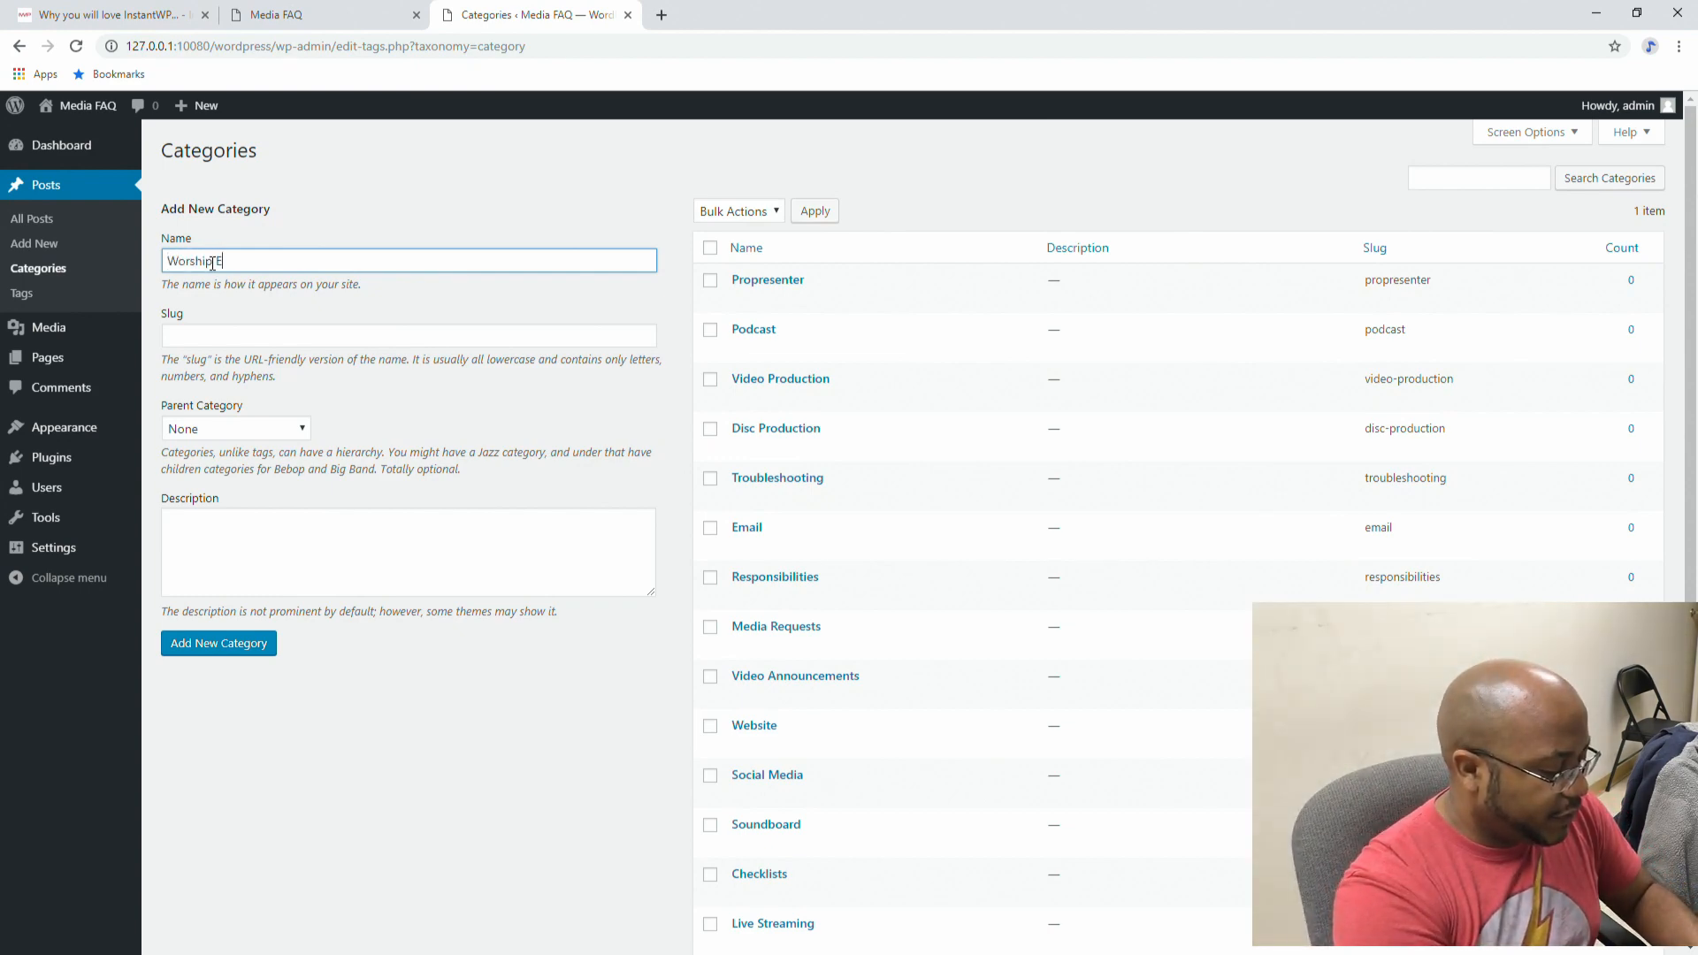
left_click(253, 646)
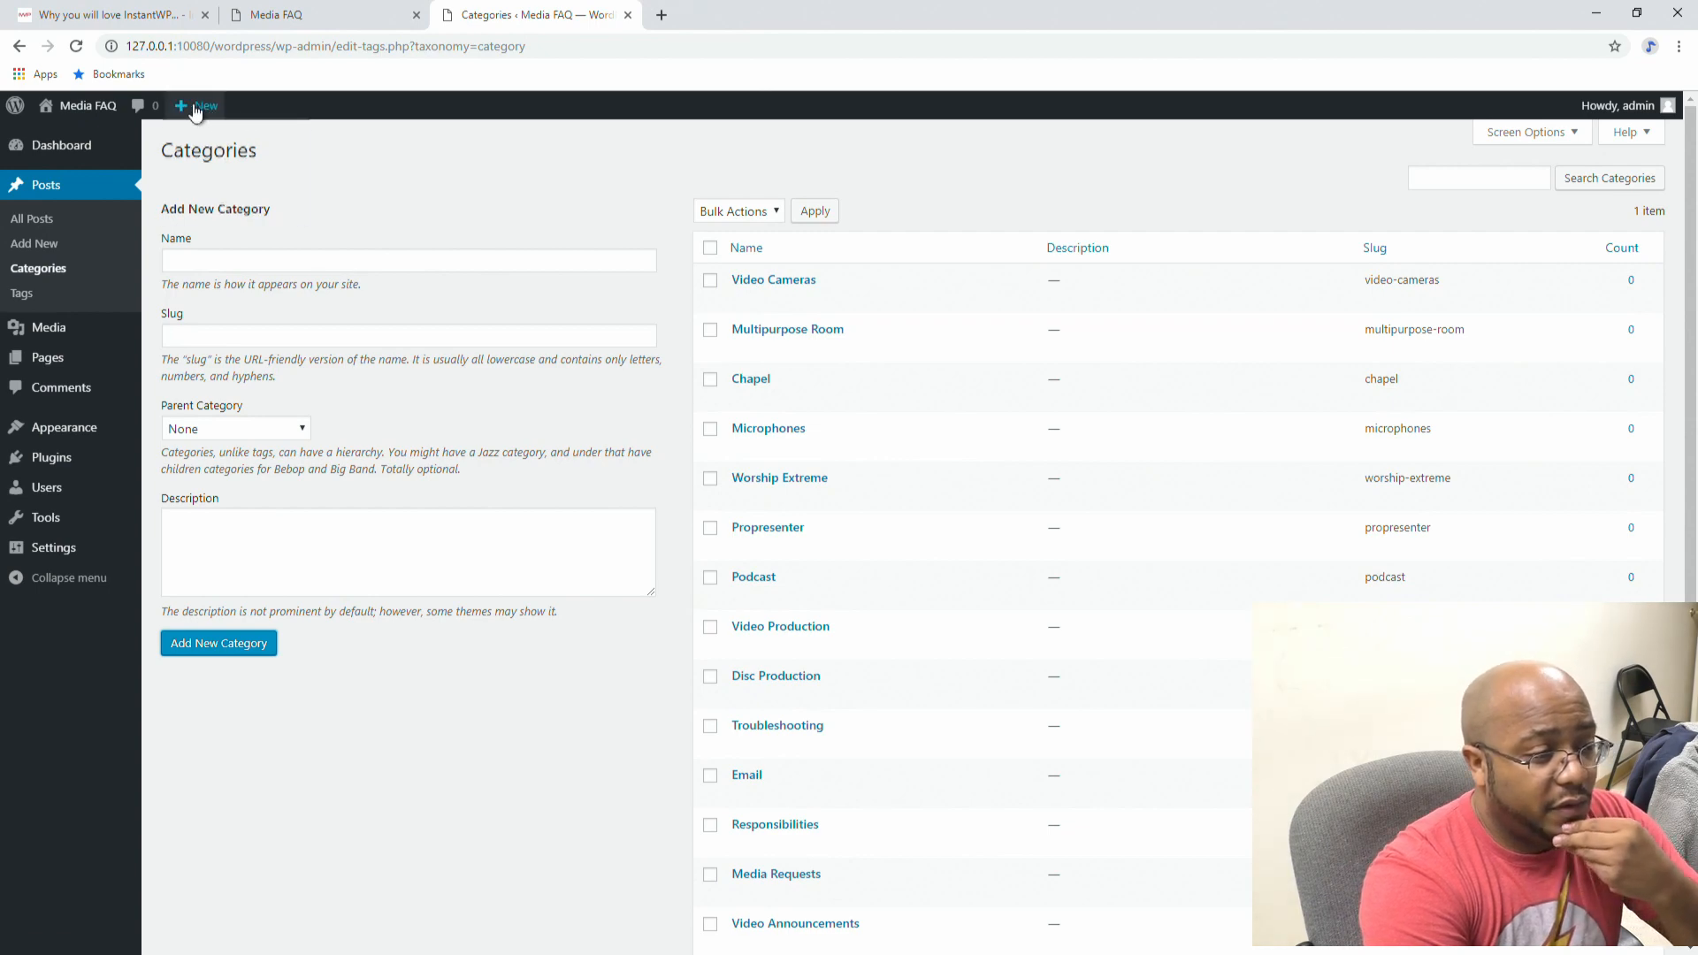
mouse_move(193, 106)
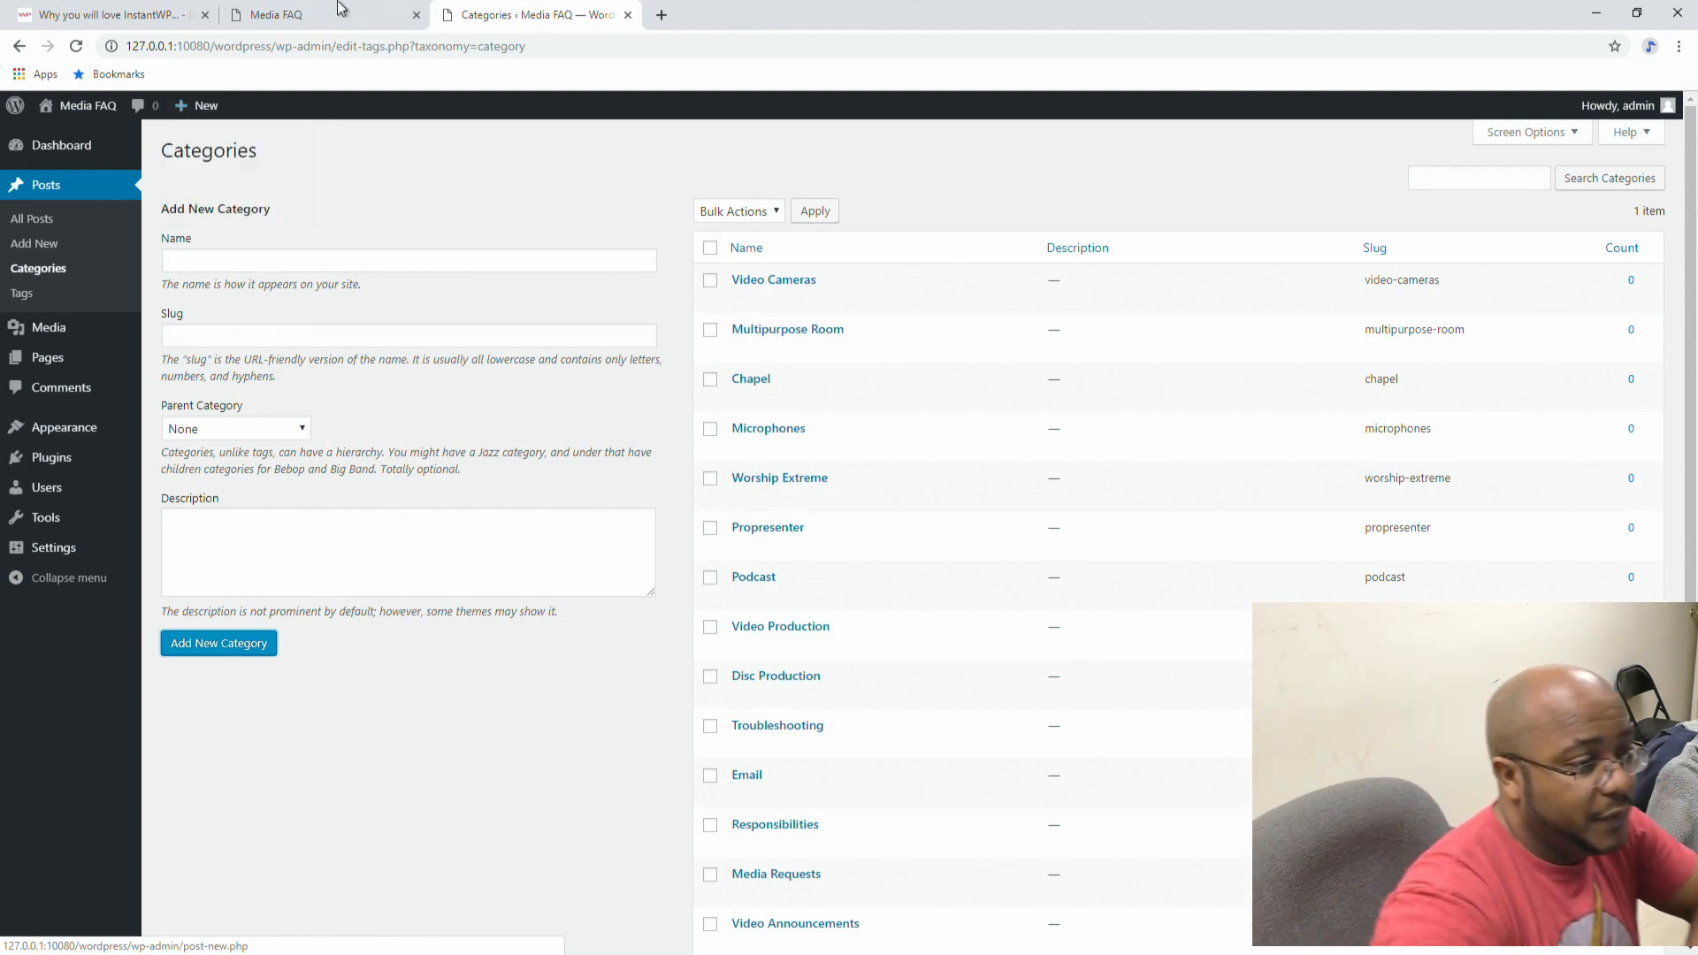
Step: Start a new post titled 'System Start-Up' and file it under Checklists
left_click(185, 140)
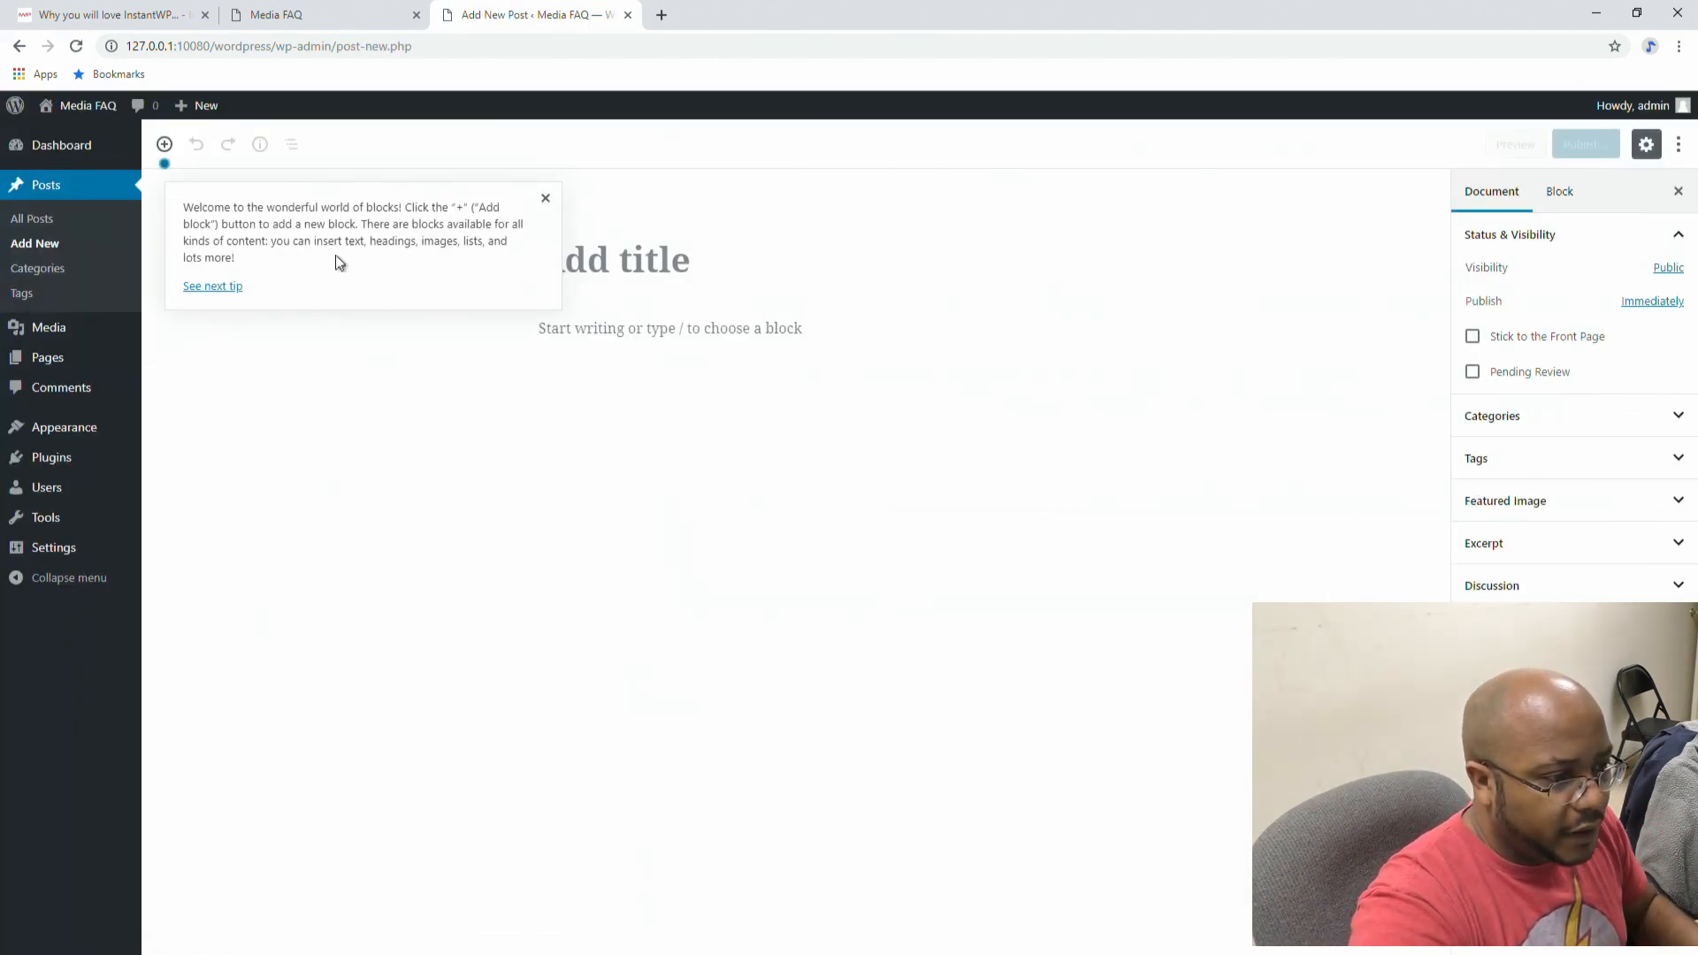
left_click(546, 198)
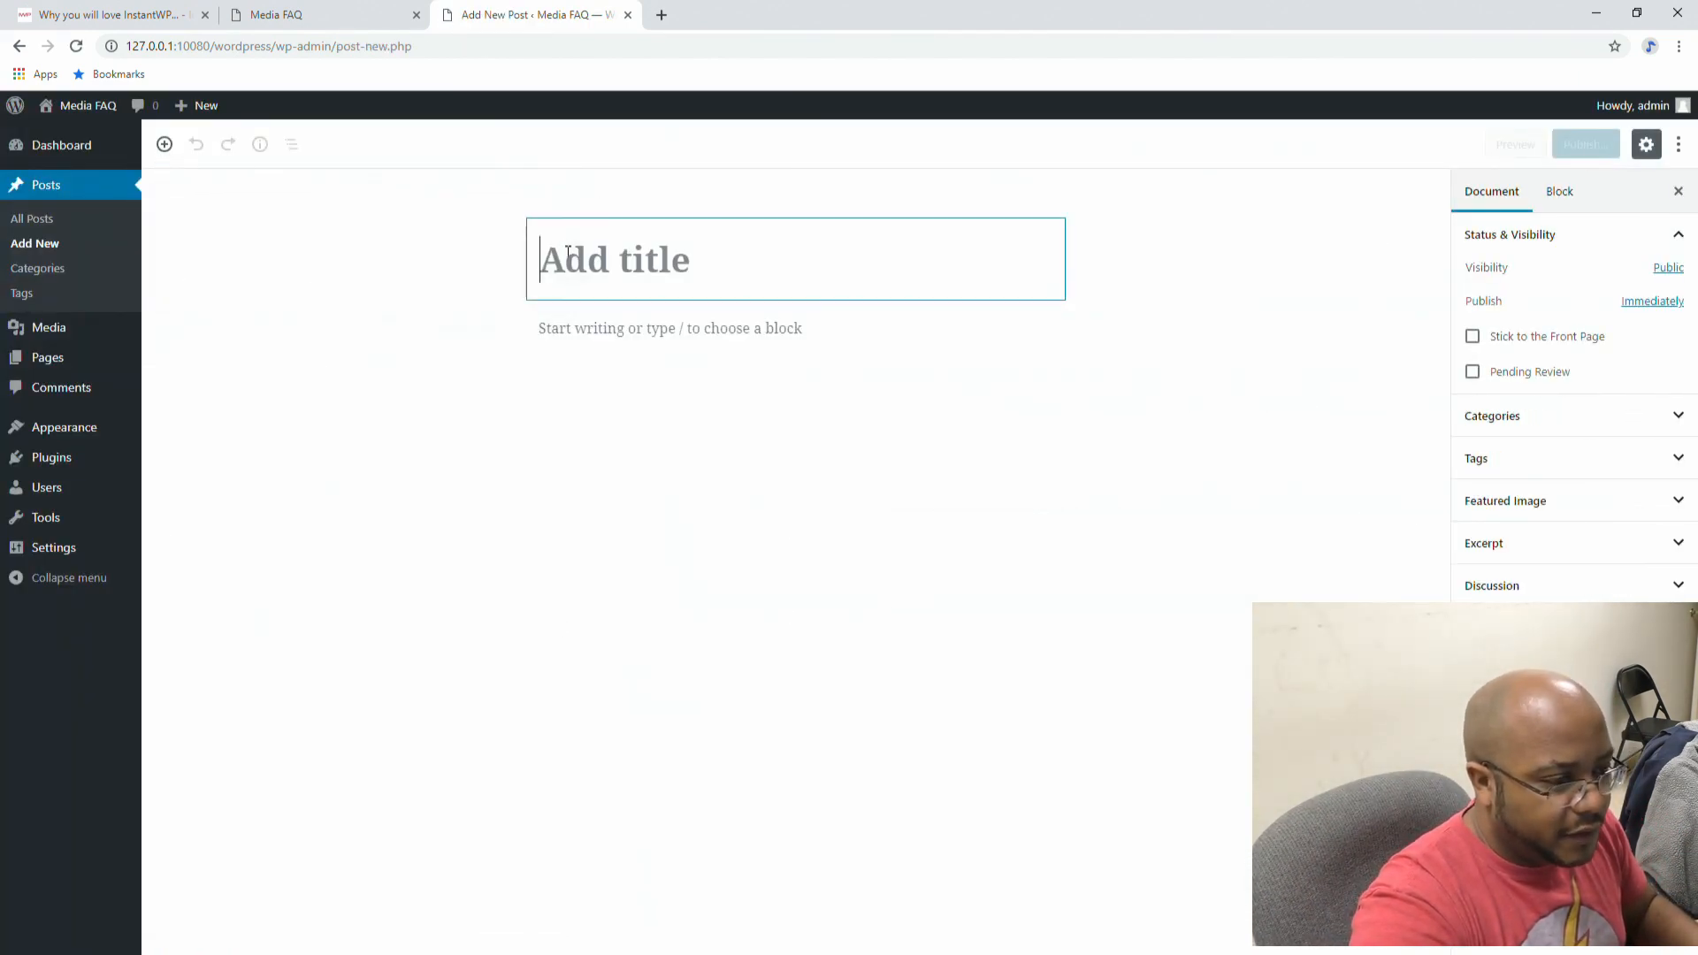
type("Sys")
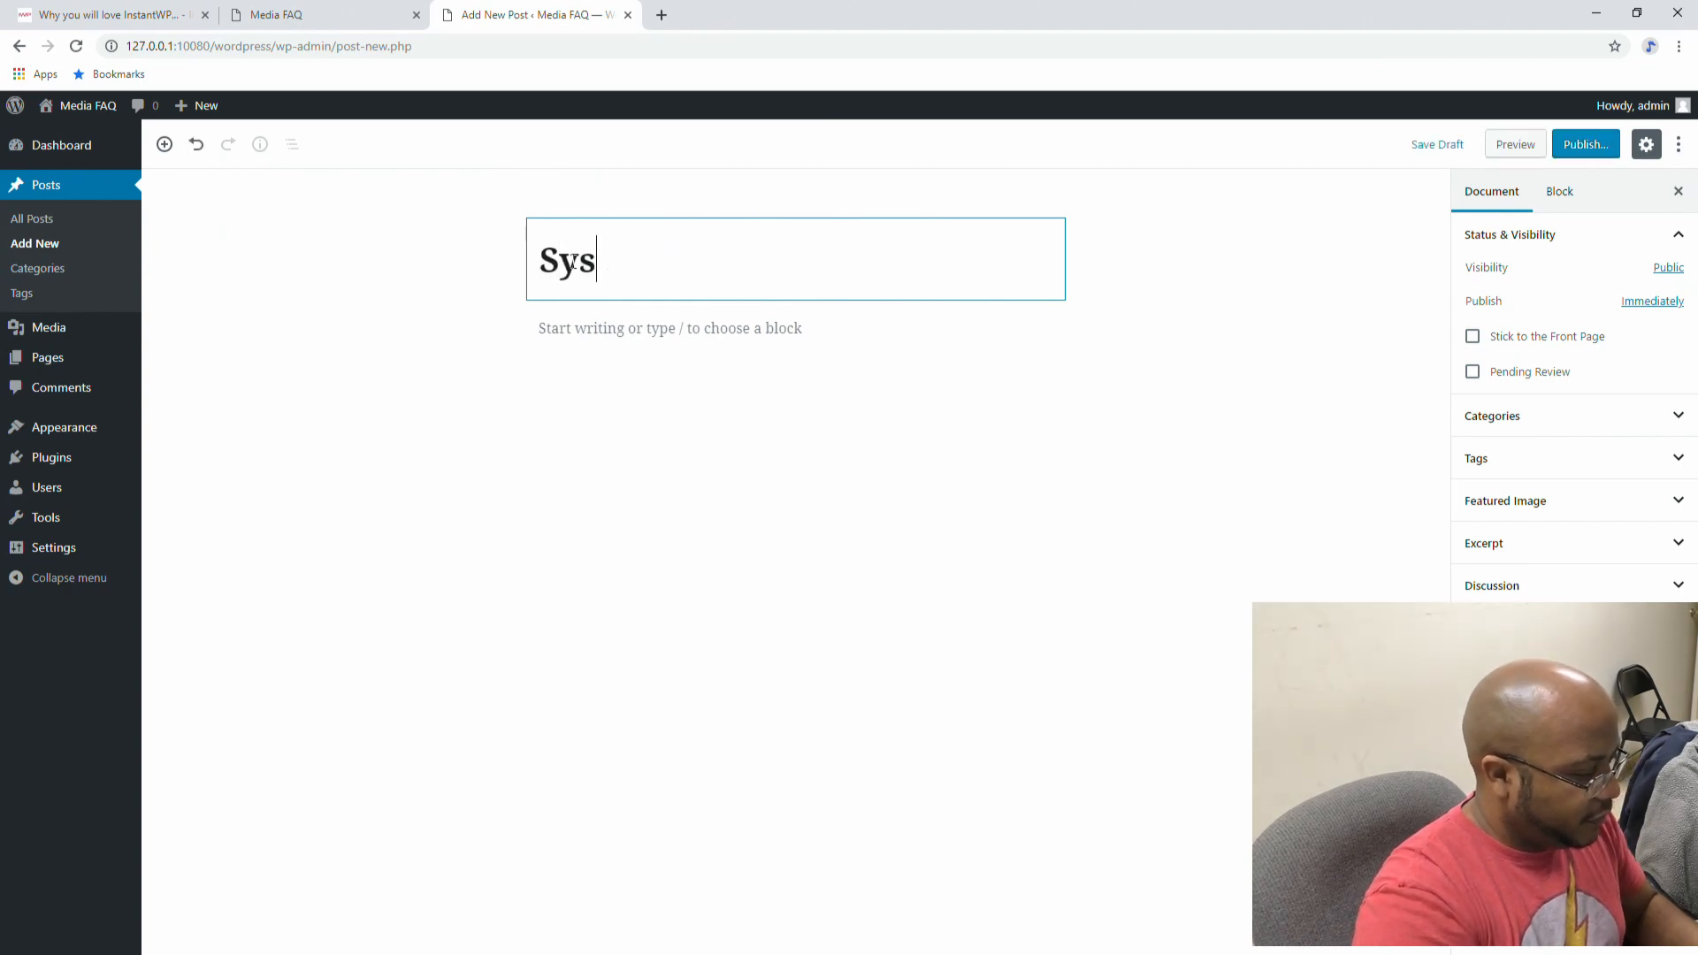
type("tem Start")
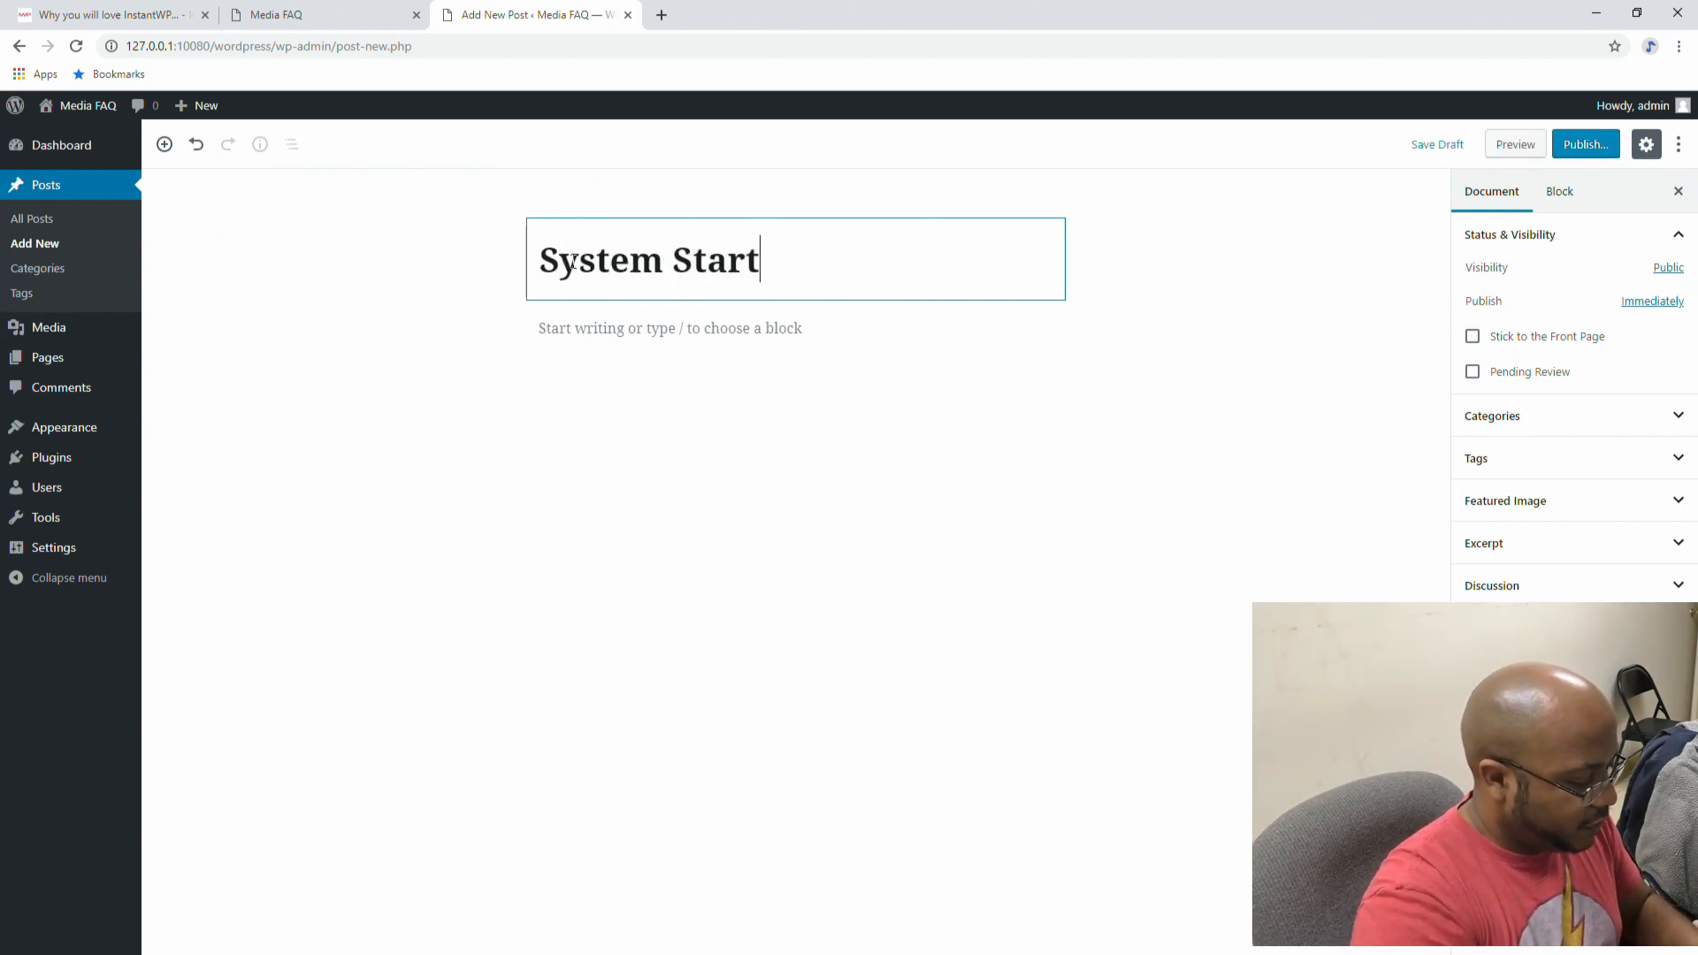
type("-Up")
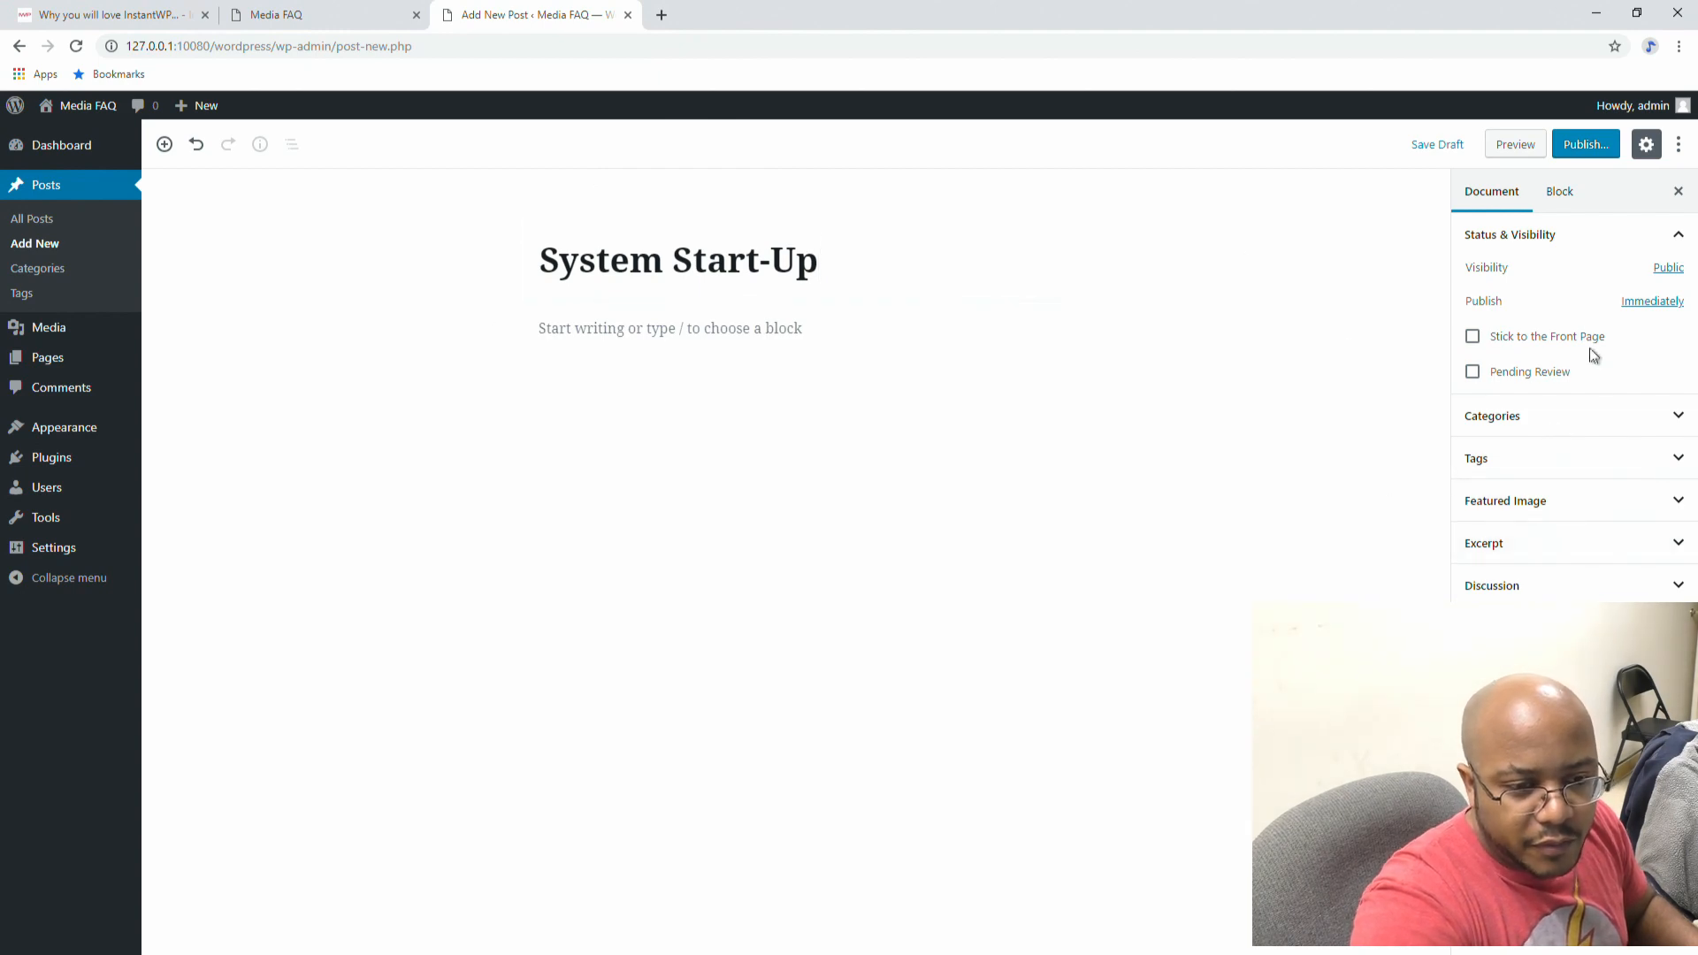
left_click(1680, 419)
left_click(1473, 529)
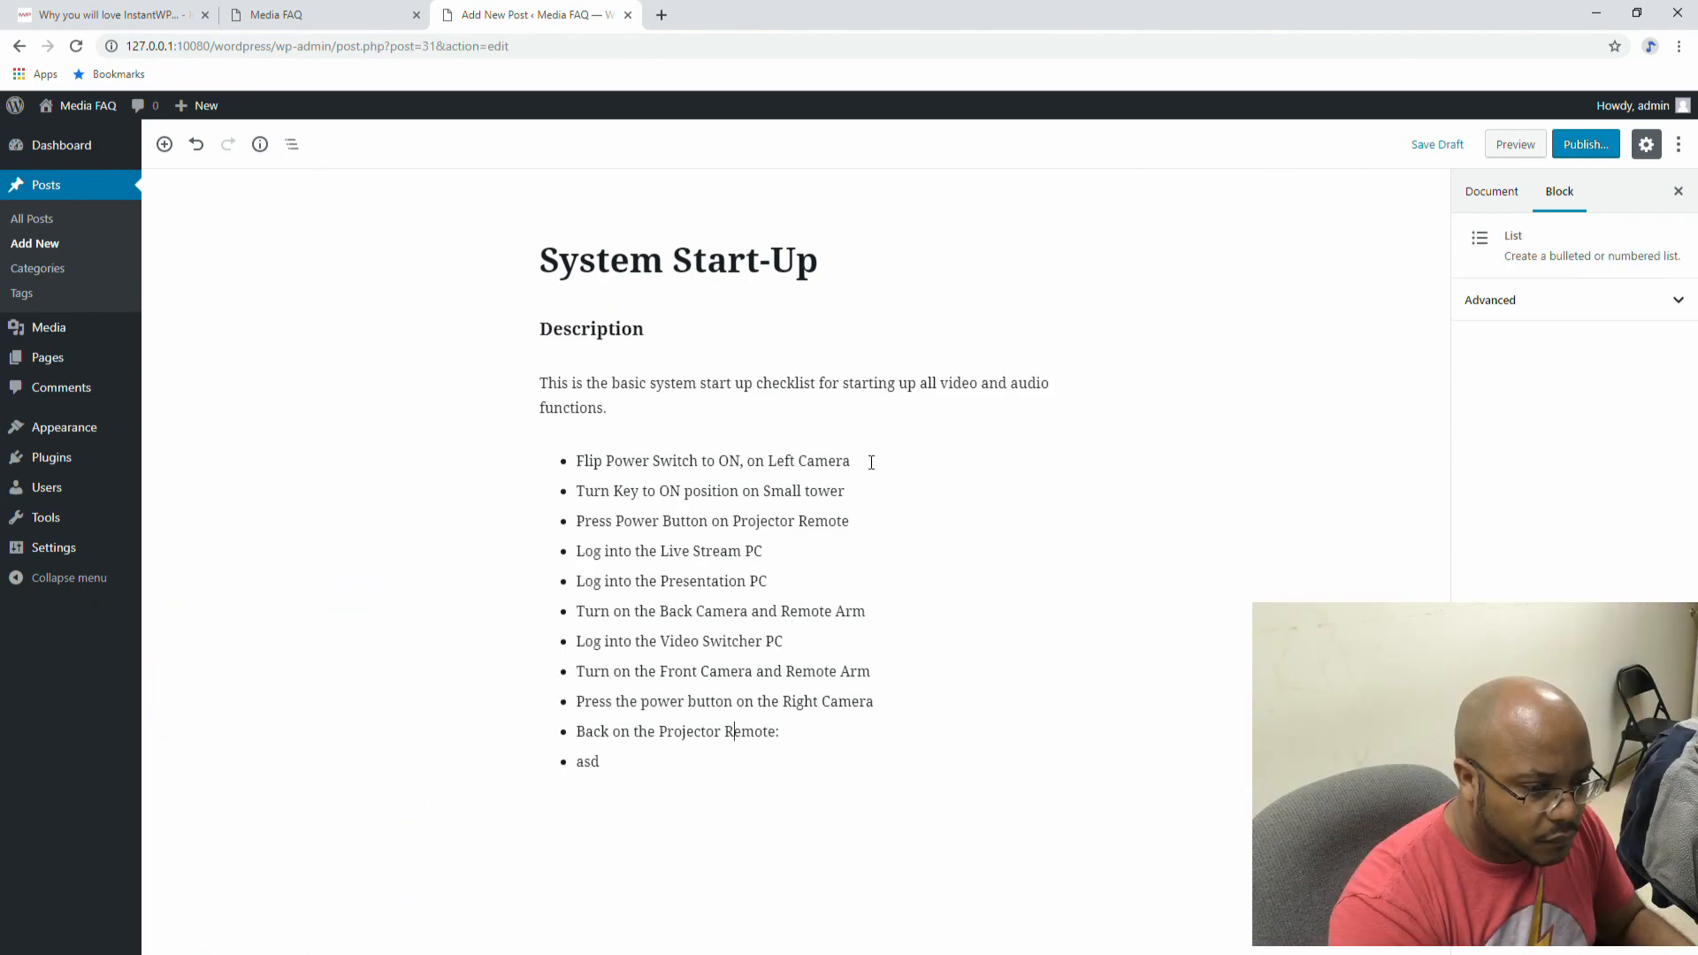
Step: Add nested projector-remote sub-steps: Press Menu, Right Arrow 4 Times (Contrast), Down Arrow 1 Time (Brightness), Select, Right Arrow, Menu
key("Return")
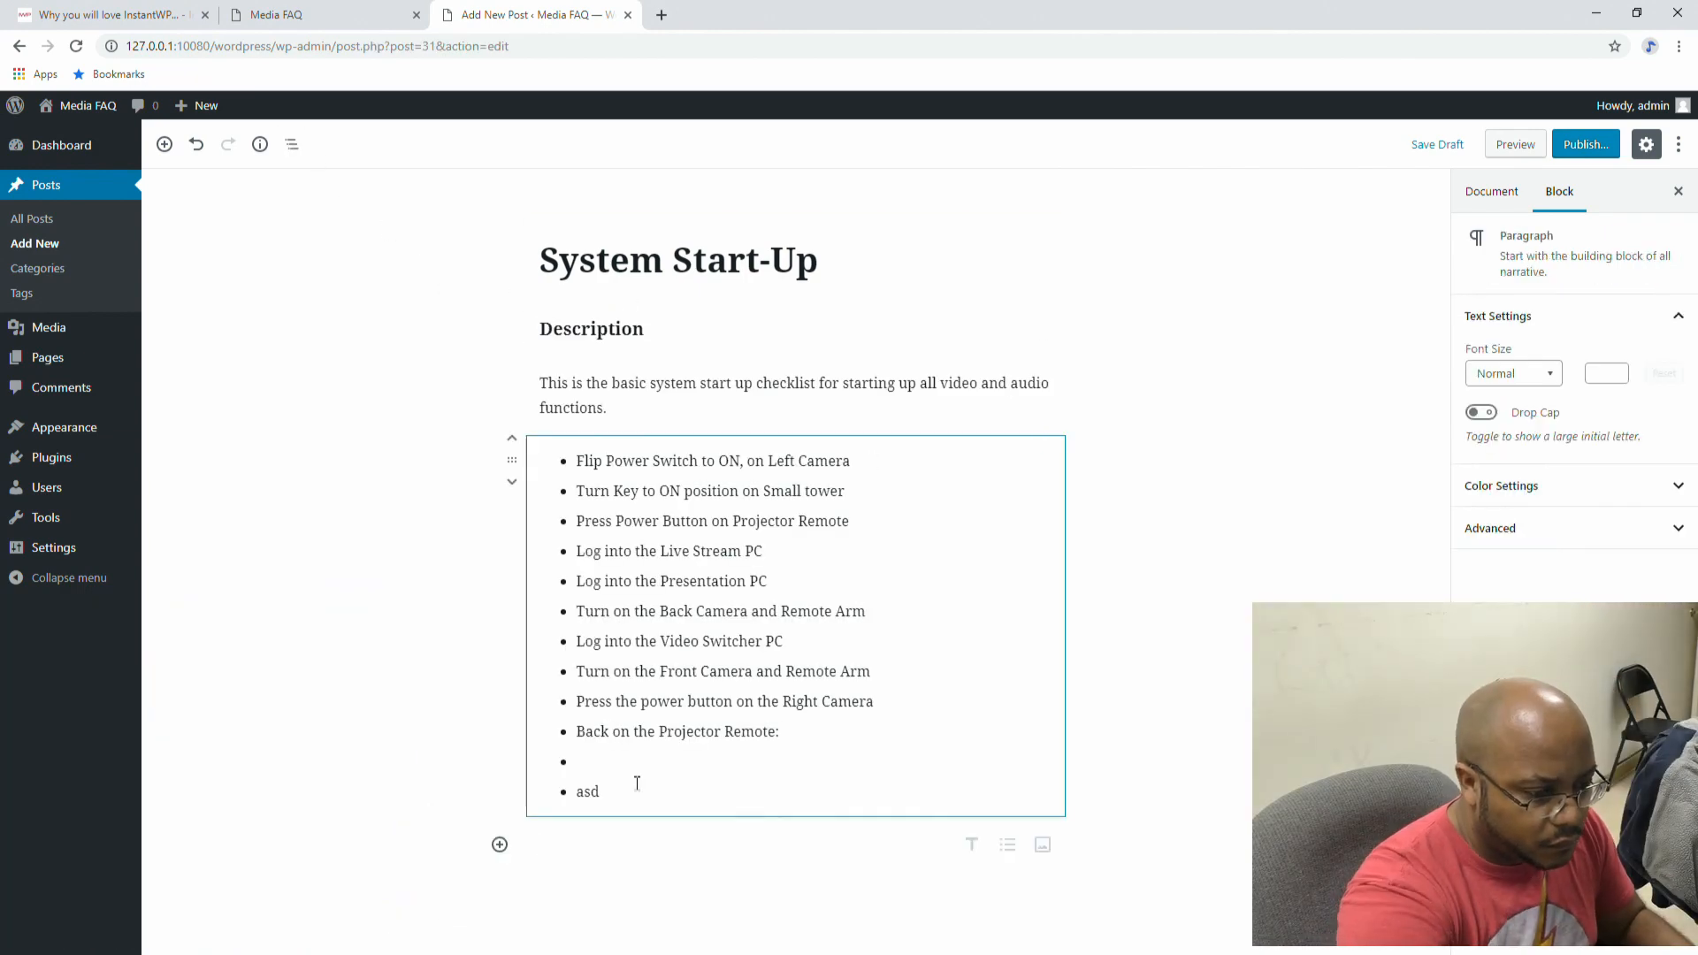
key("Tab")
type("Press Menu")
key("Return")
type("Press Right Arrow 4 Times (Menu will say Contrast)")
key("Return")
type("Press Down Arrow 1 Time (Menu will say Brightness)")
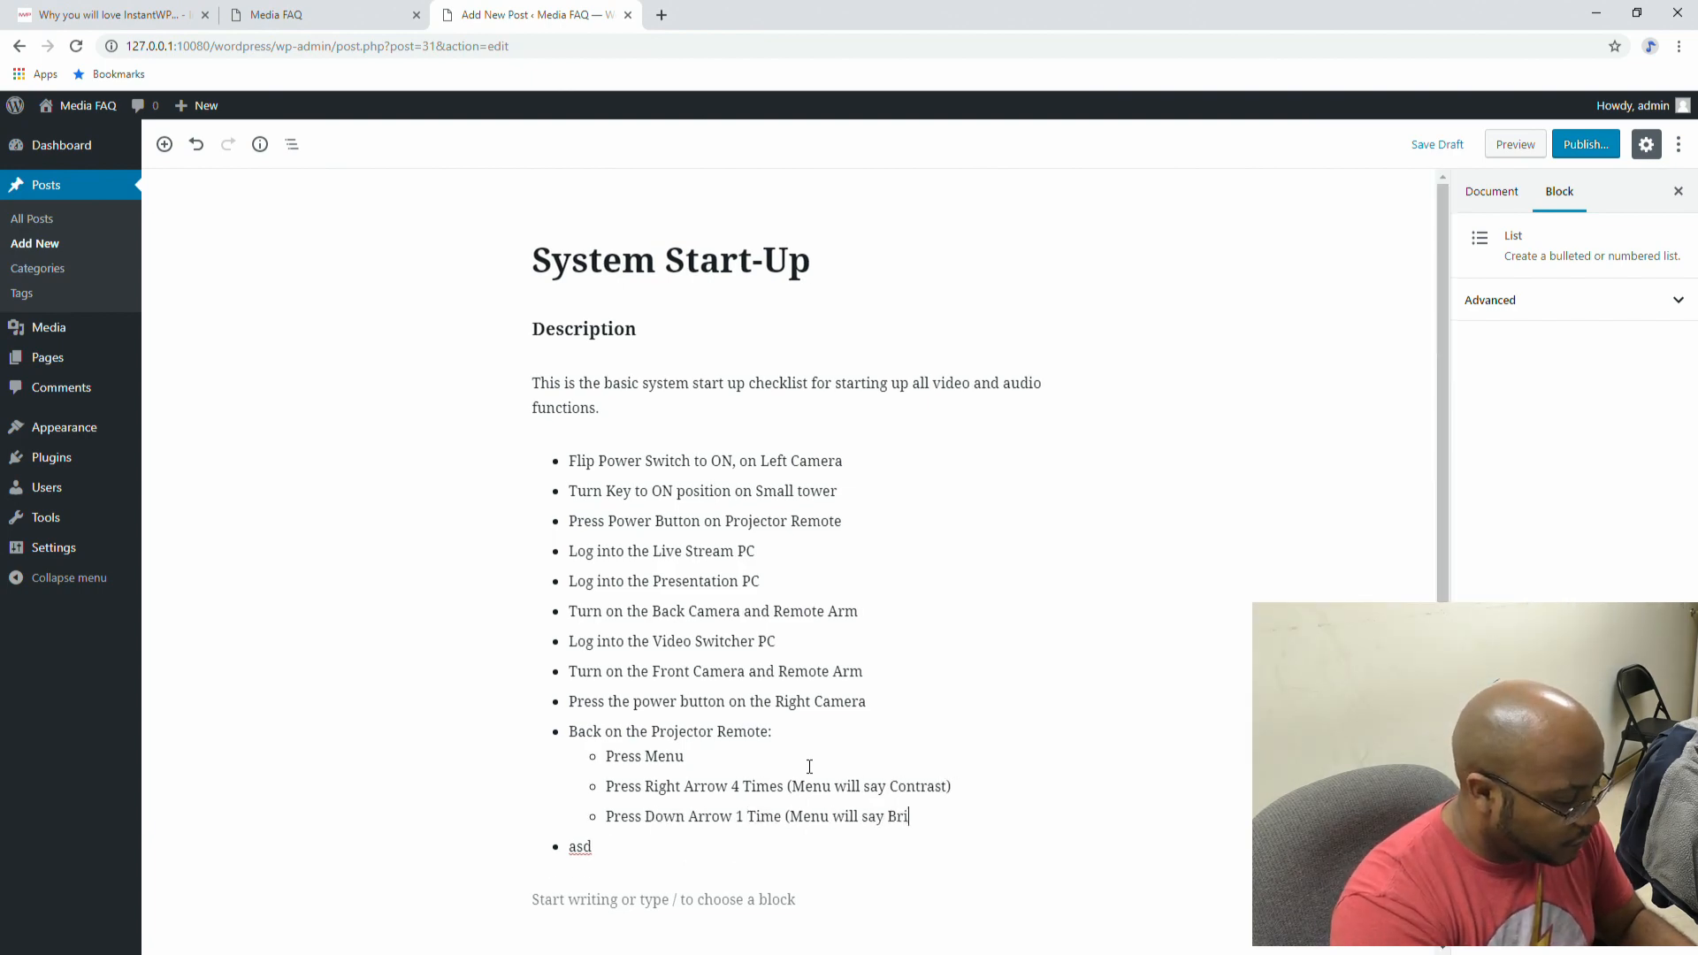
key("Return")
type("Press Select")
key("Return")
type("Press Right Arrow to Change Brightness to 60")
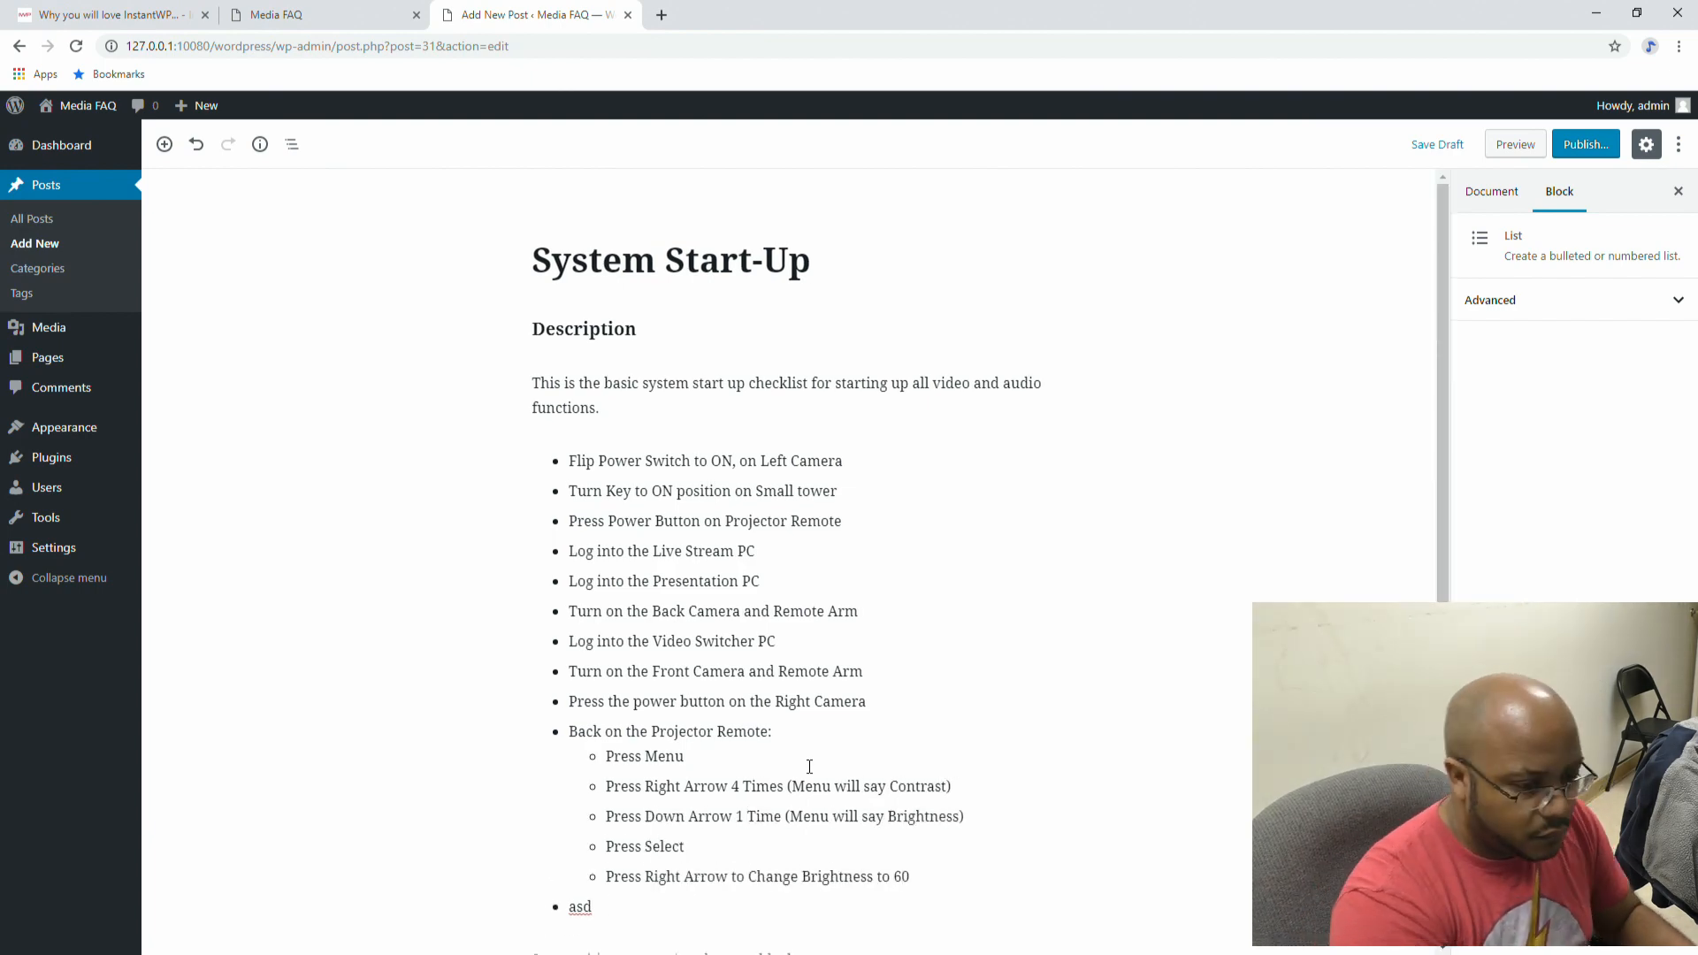
key("Return")
type("Press Menu (Closed Menu on Proj")
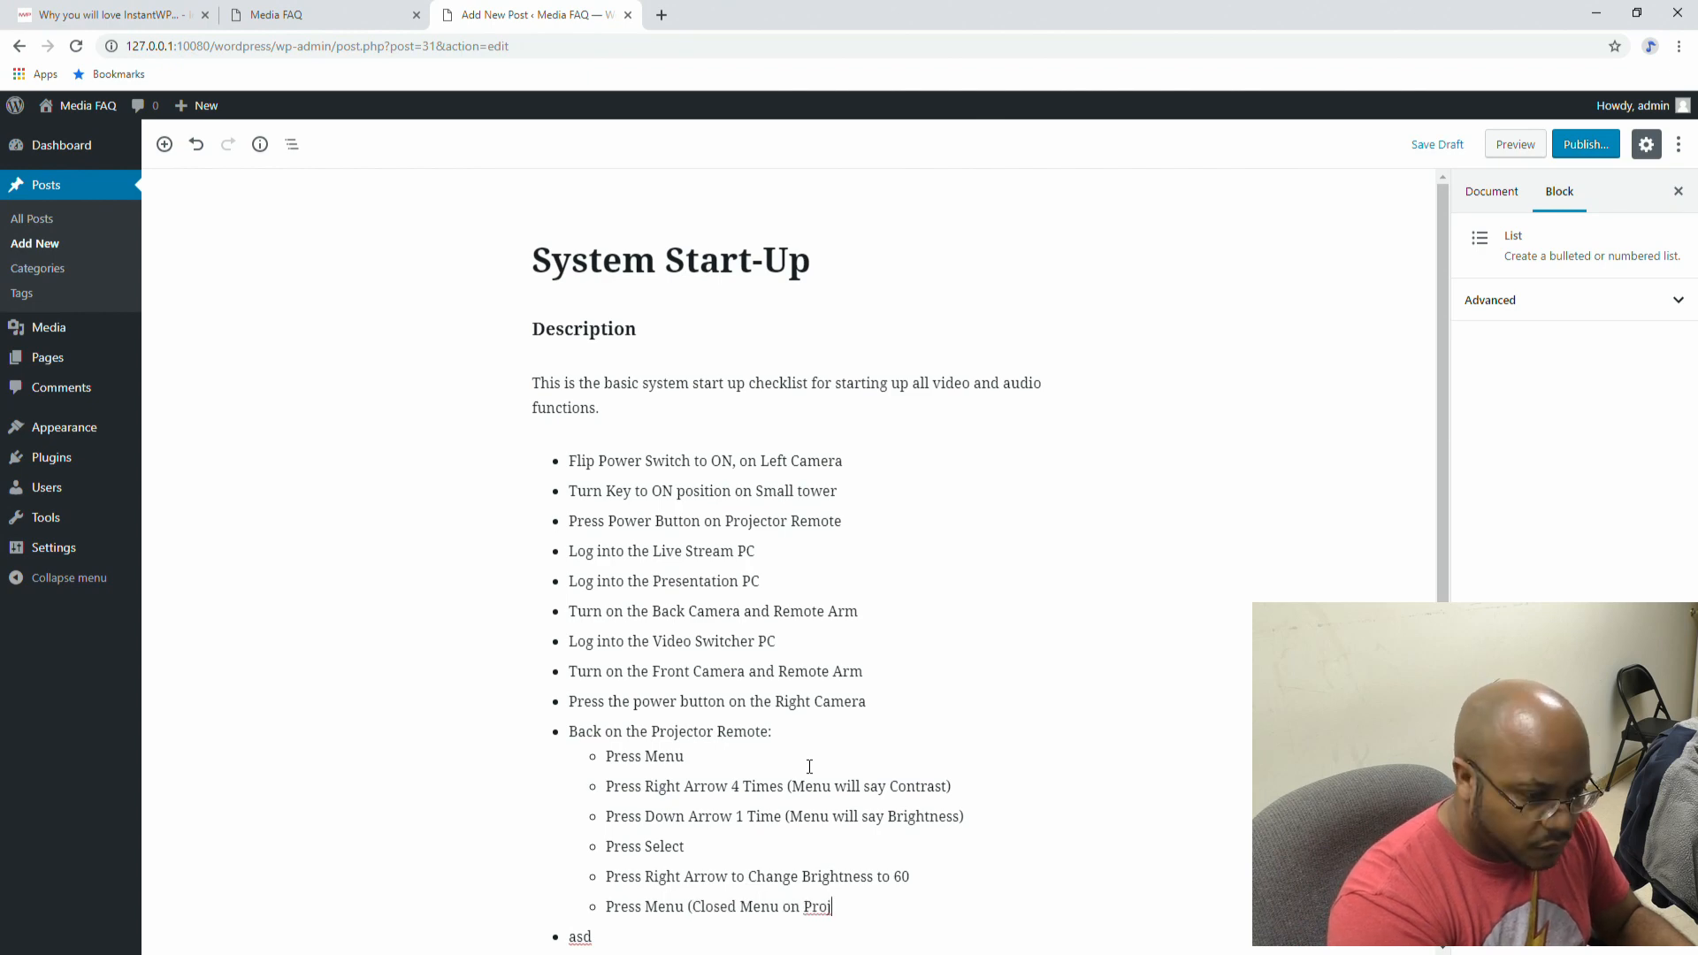
Step: Replace the 'asd' placeholder with 'Flip Power', then add 'Use Remote near Media Booth Do.' and 'Set Channel to 40'
key("BackSpace")
key("BackSpace")
key("BackSpace")
type("Flip Power Switch on Big Tower")
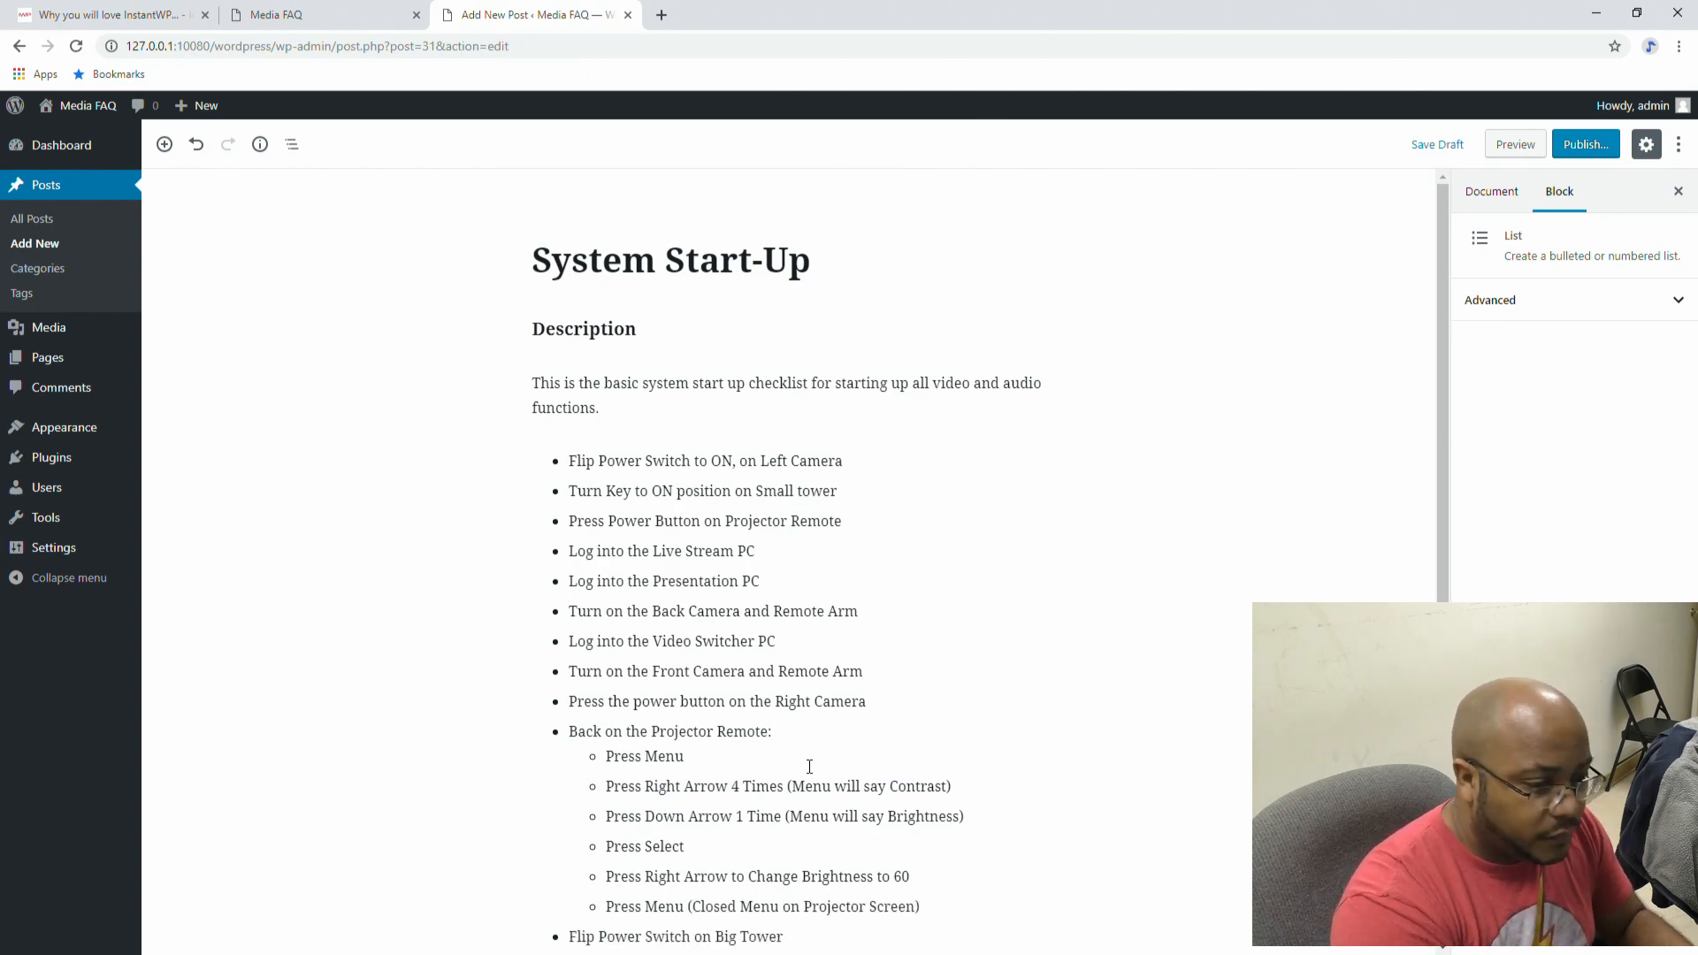
key("Return")
type("Use ")
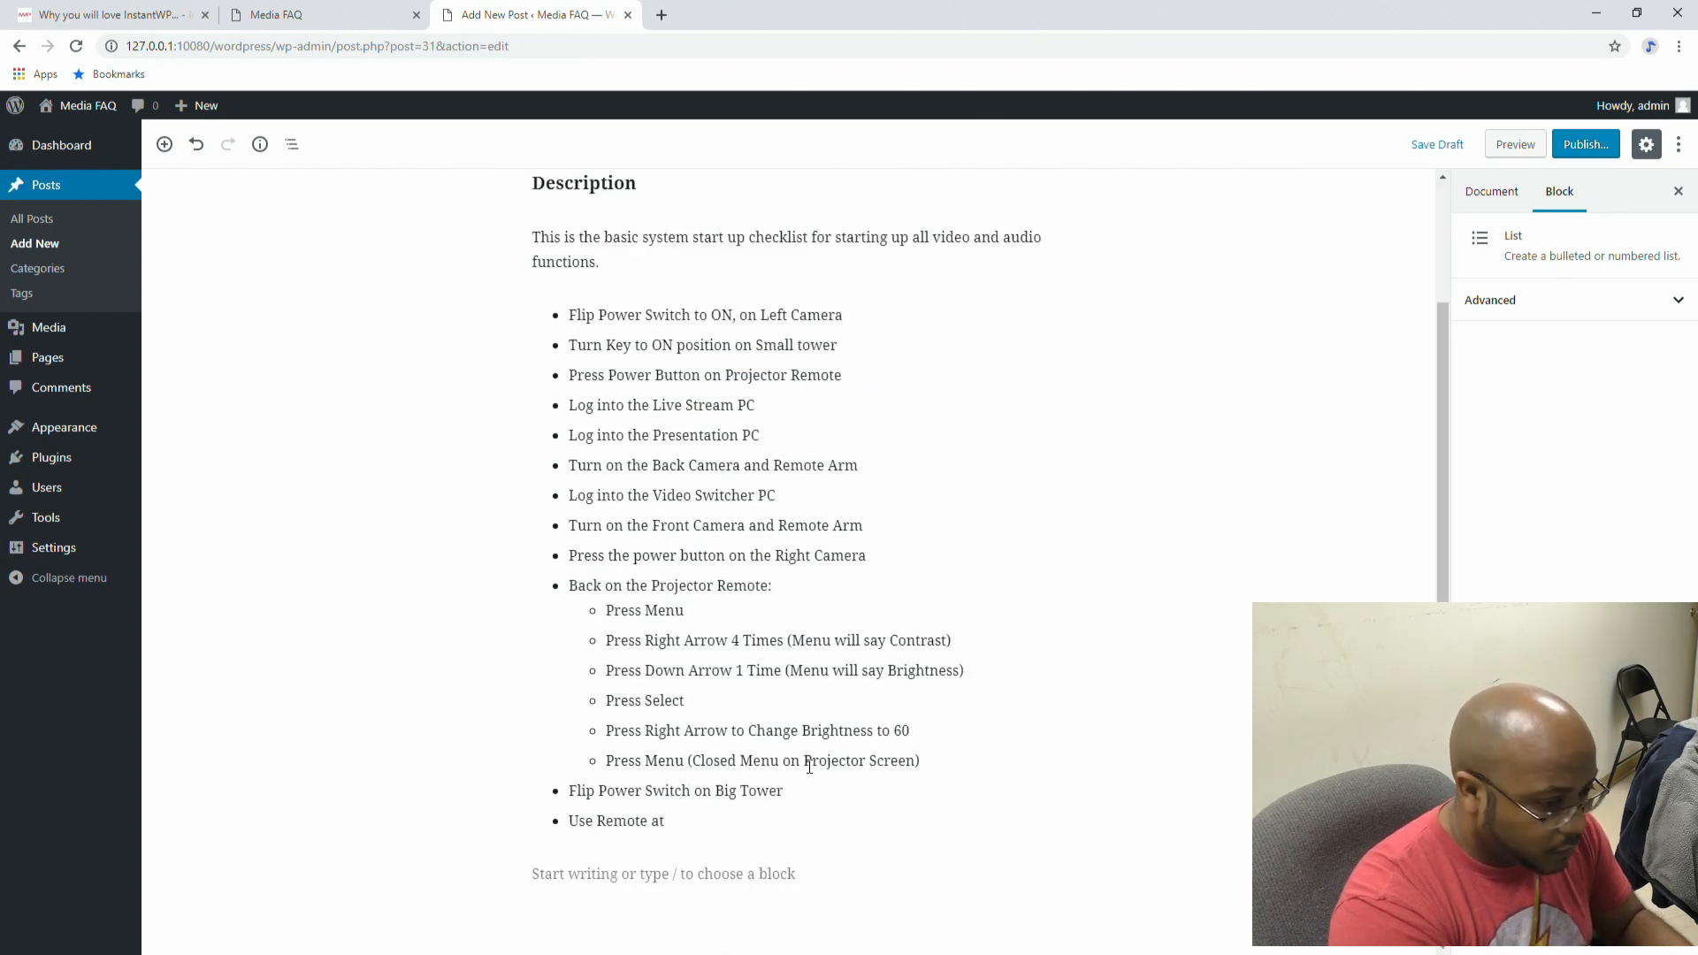
type("Remote near Media Booth Doo")
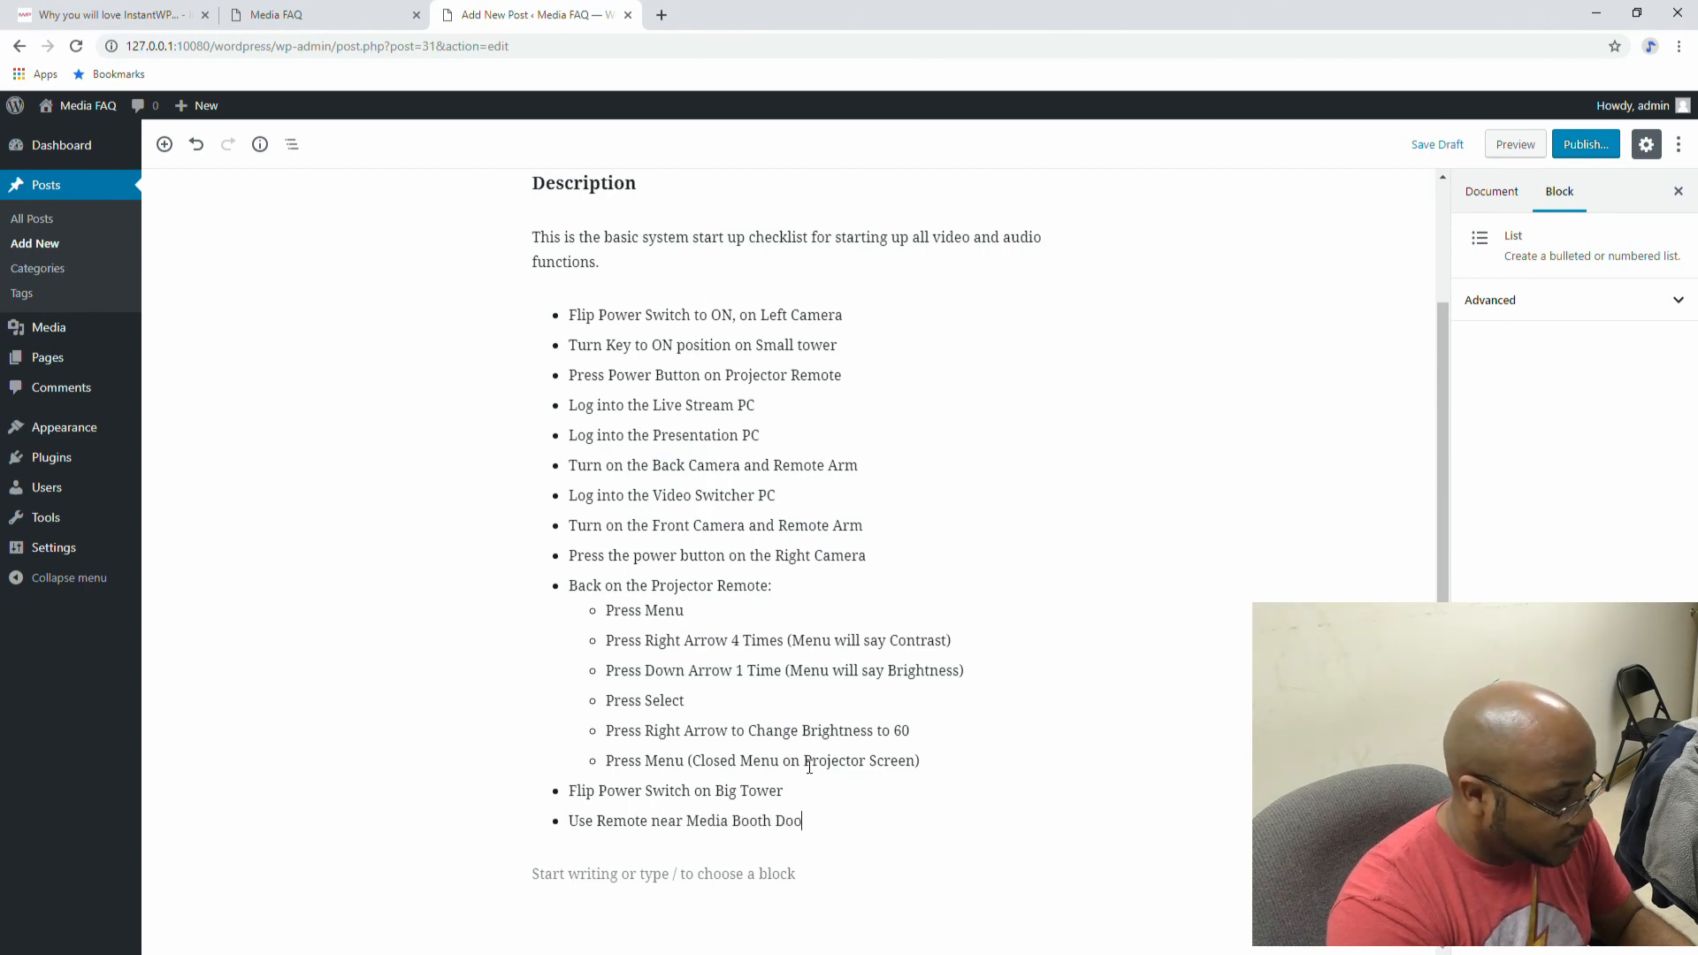
key("BackSpace")
key("BackSpace")
key("BackSpace")
key("BackSpace")
type(".")
key("Return")
type("Set Channel to 40")
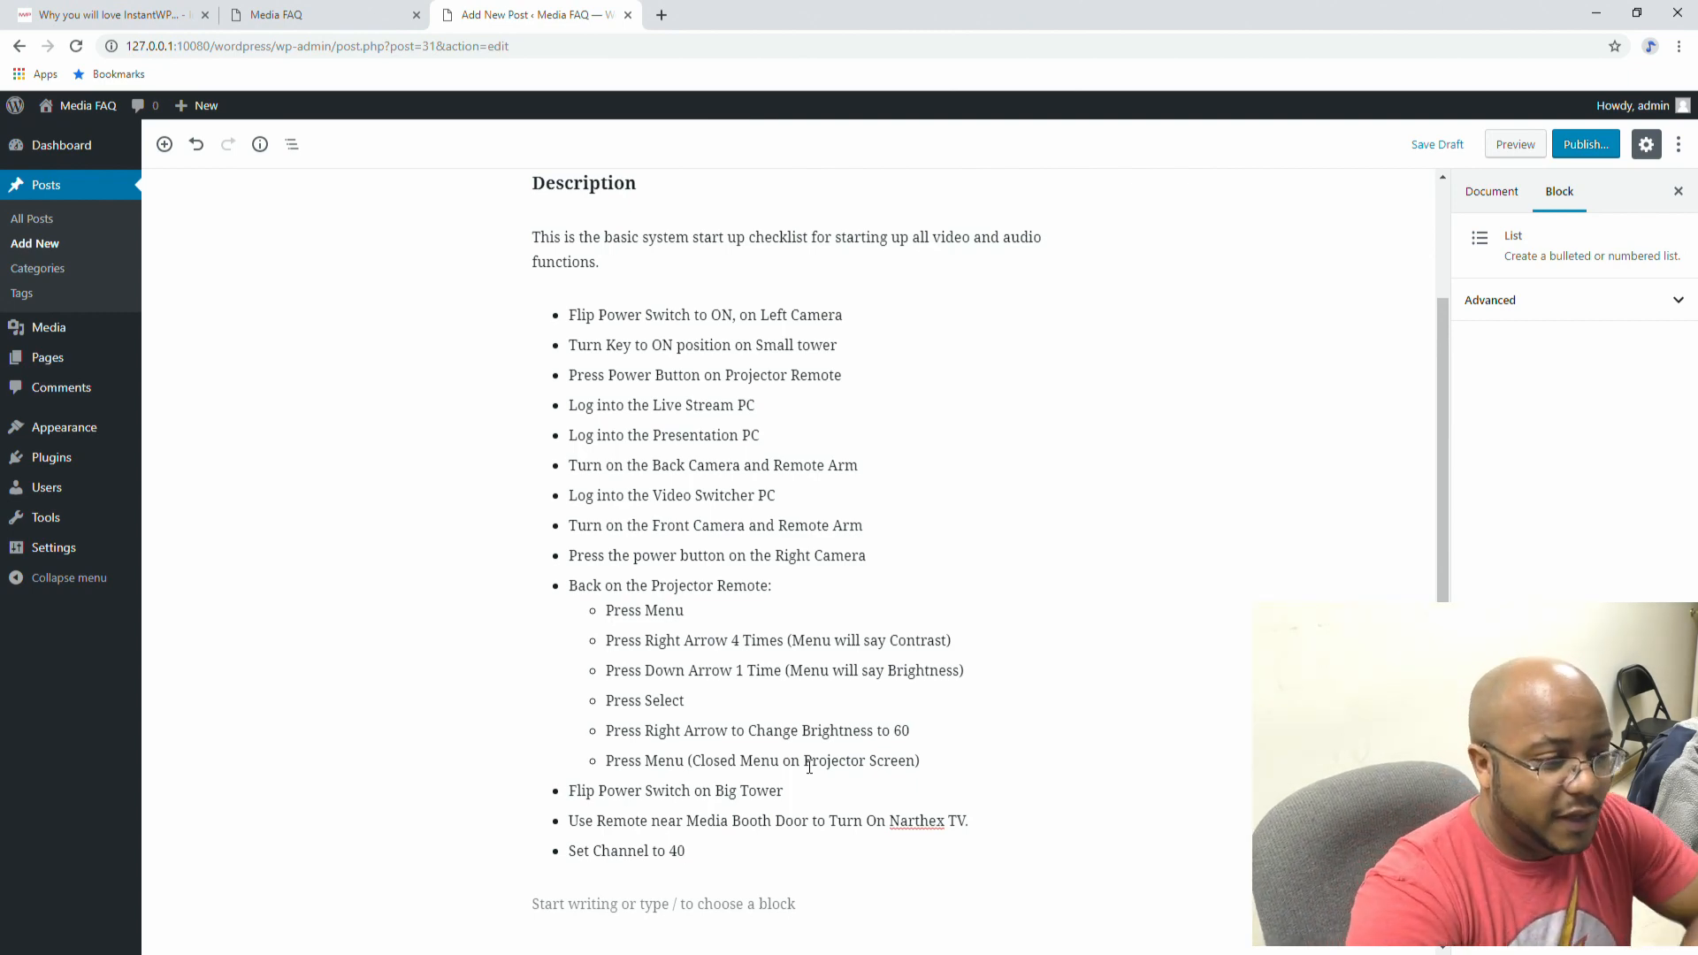
scroll(873, 550, "up", 2)
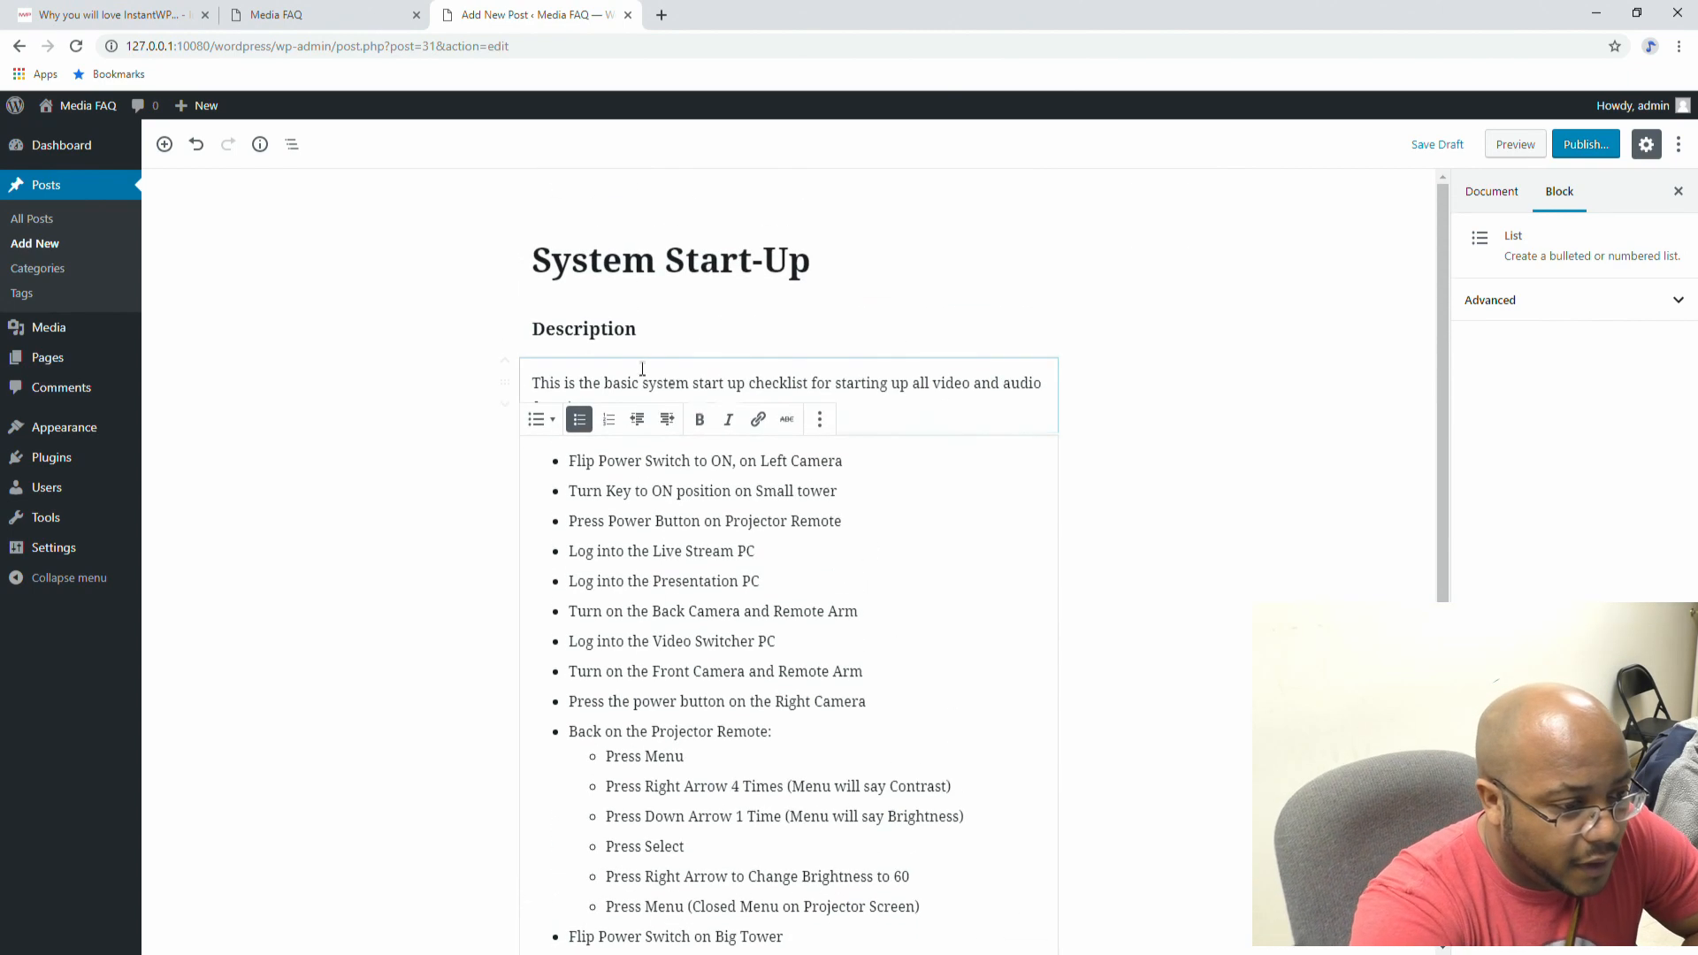
left_click(1165, 446)
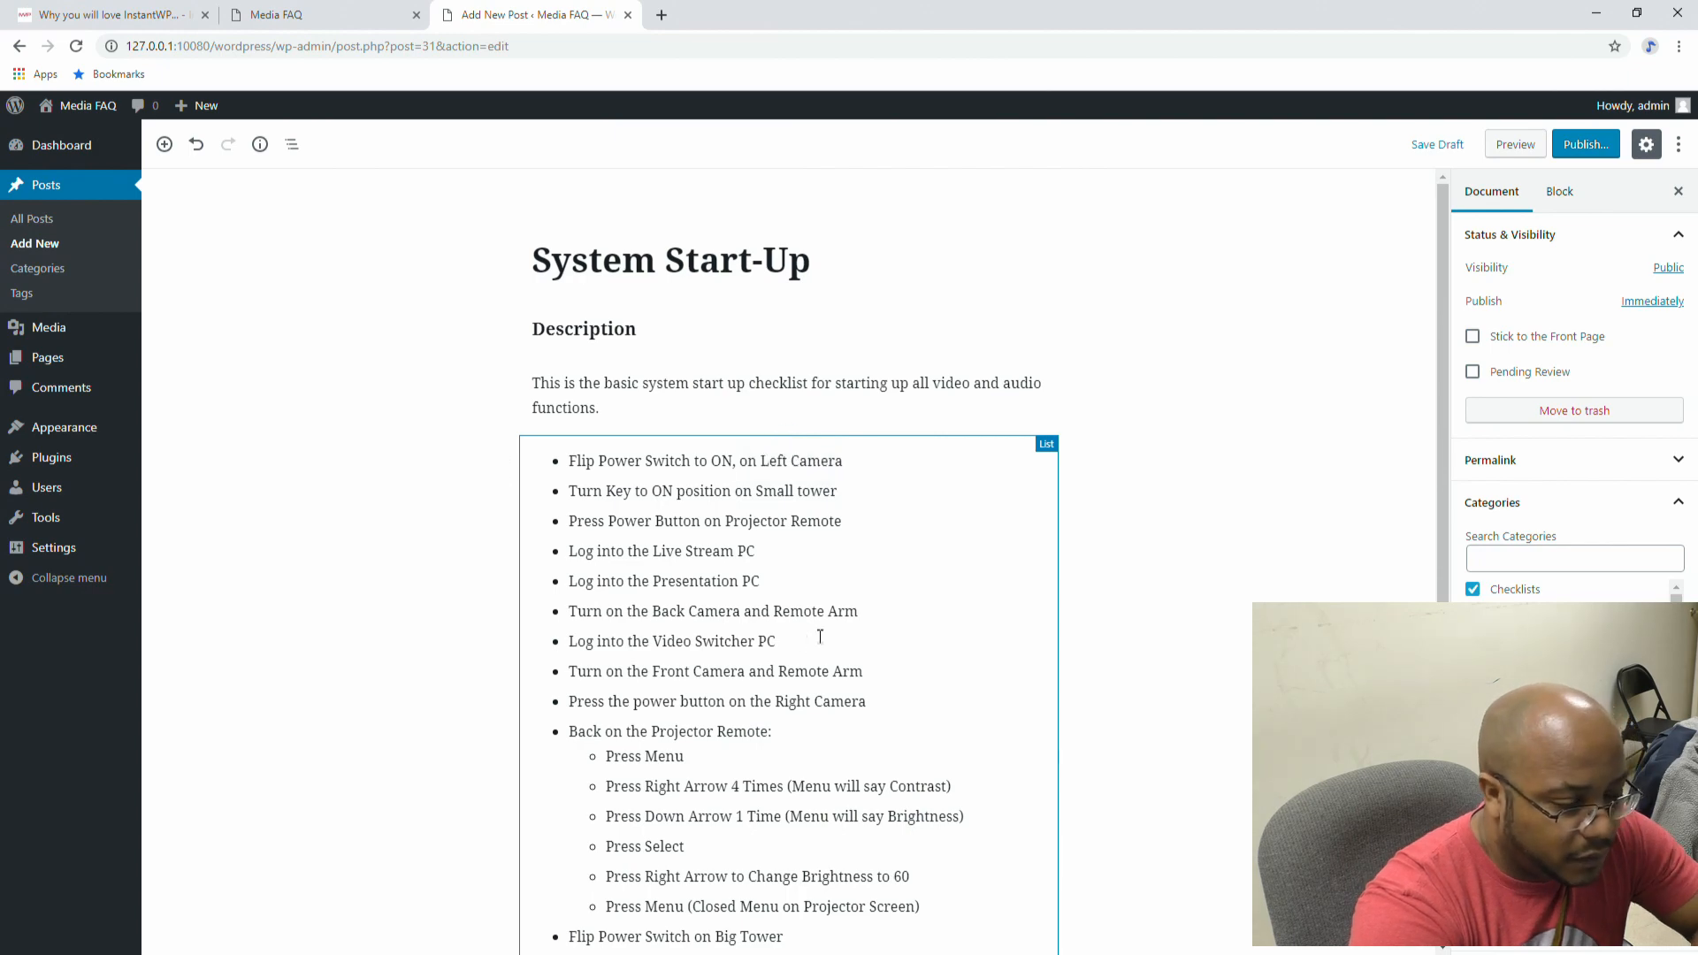
Step: Upload checklist-2077019_1920.jpg and set it as the post's featured image
scroll(819, 633, "down", 2)
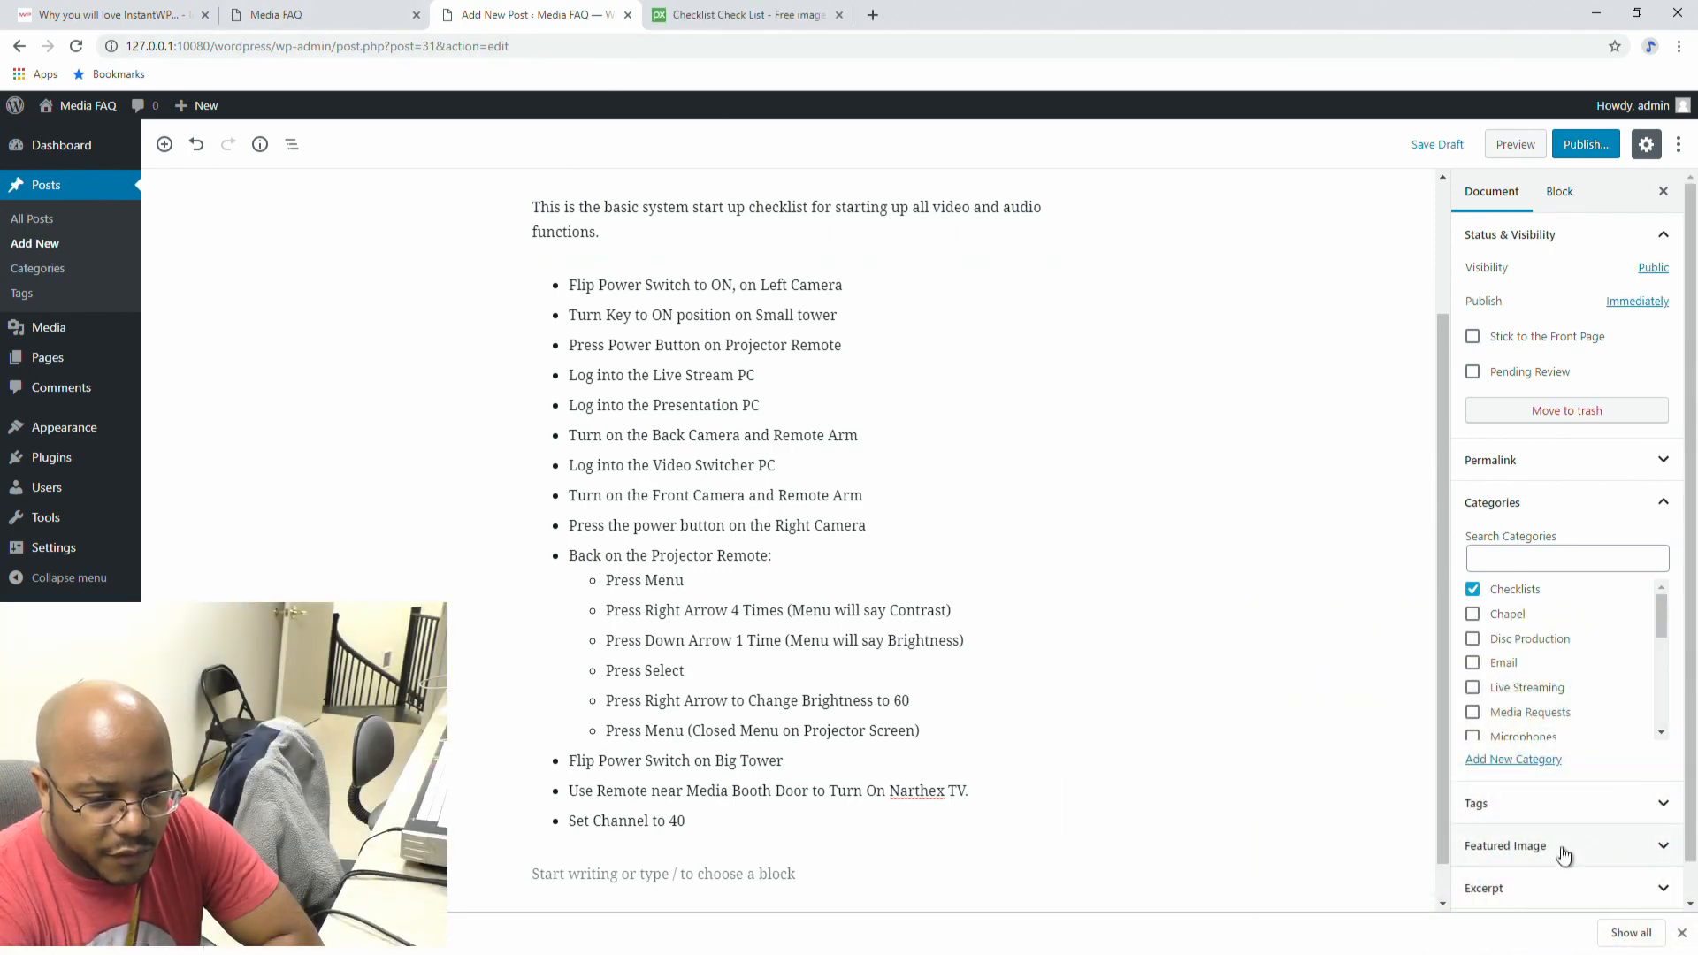
left_click(1647, 851)
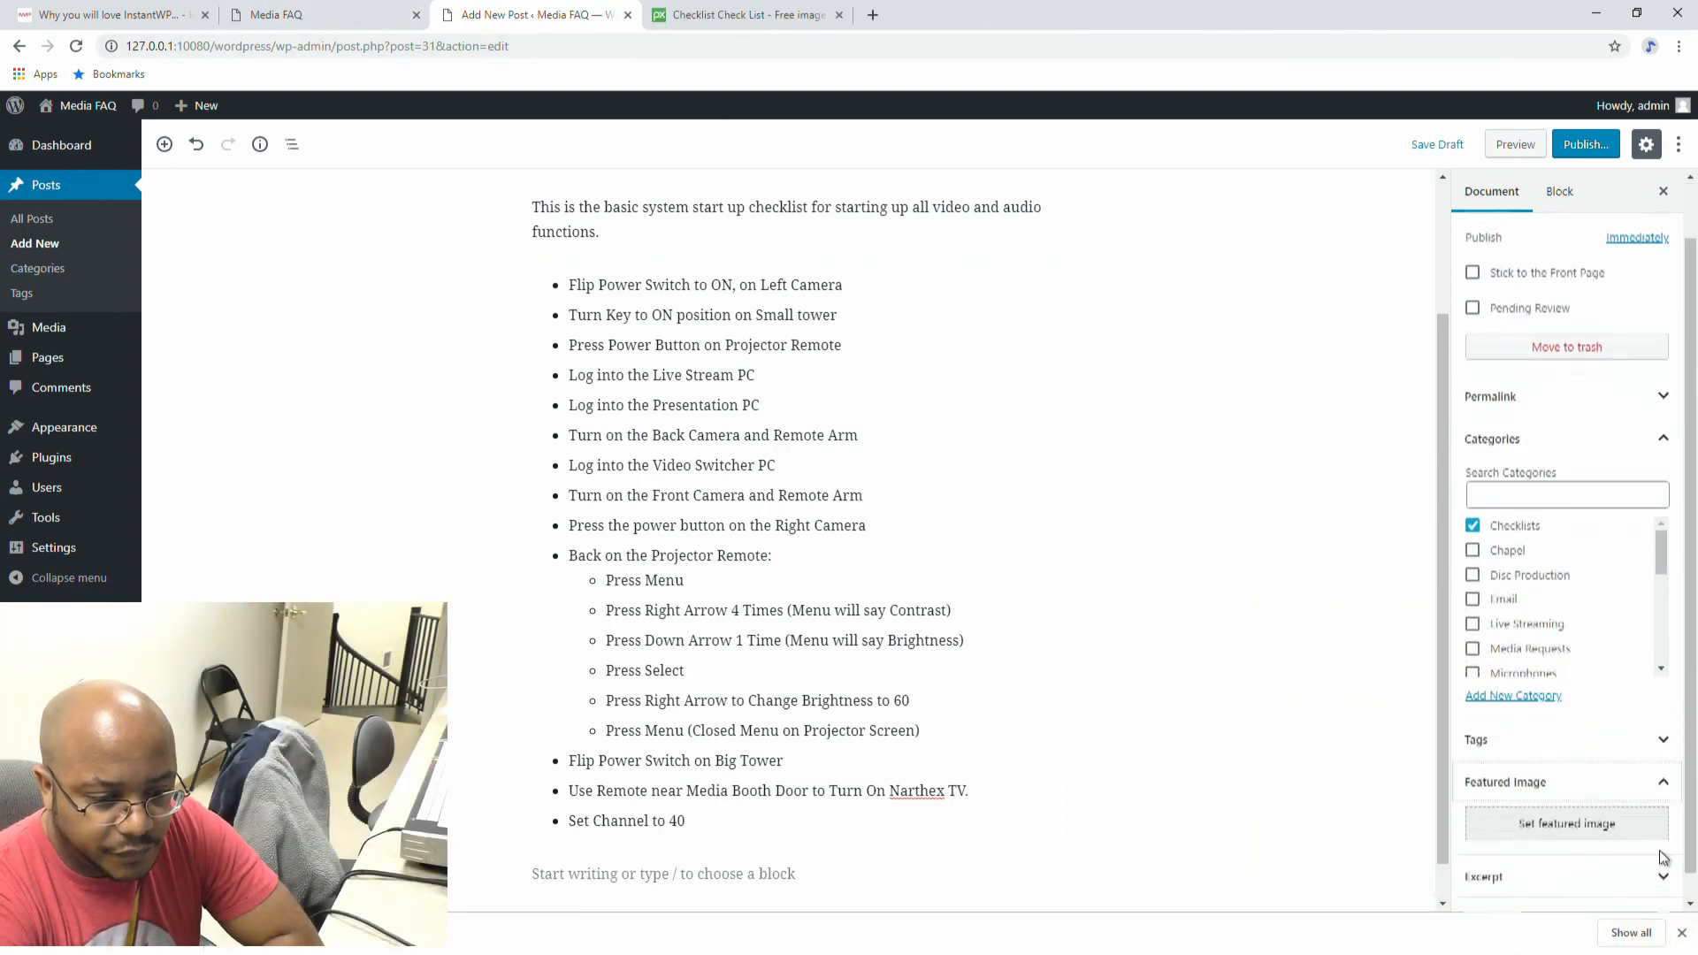
left_click(1568, 807)
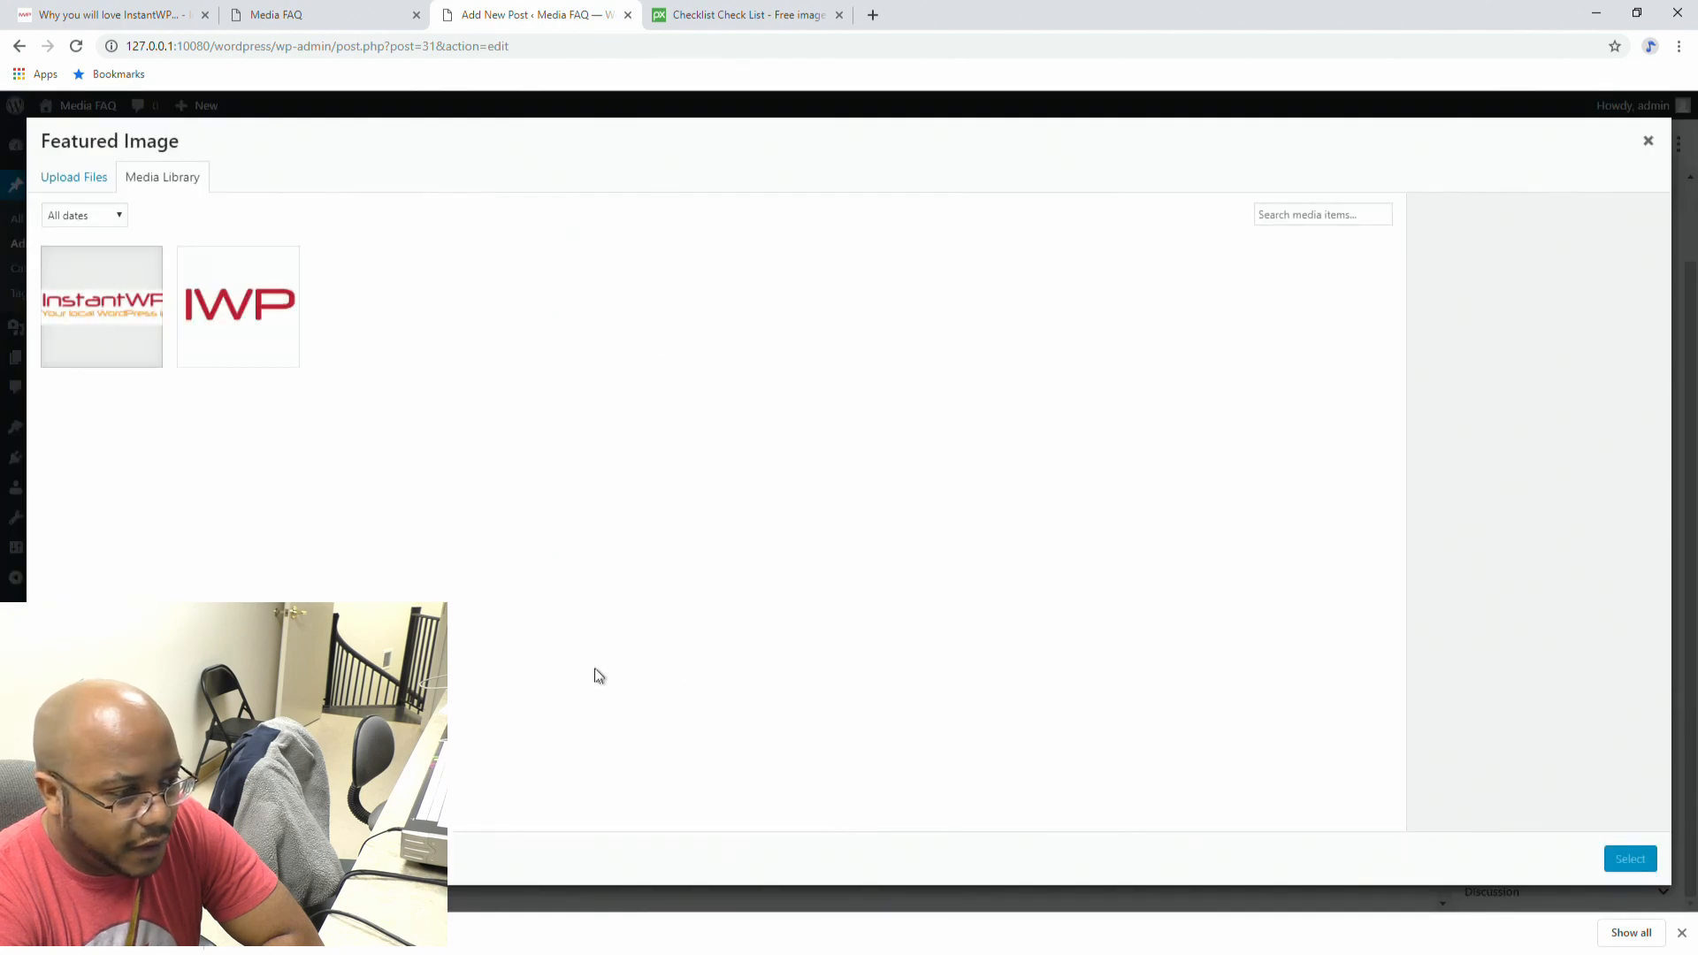
left_click_drag(104, 934, 489, 440)
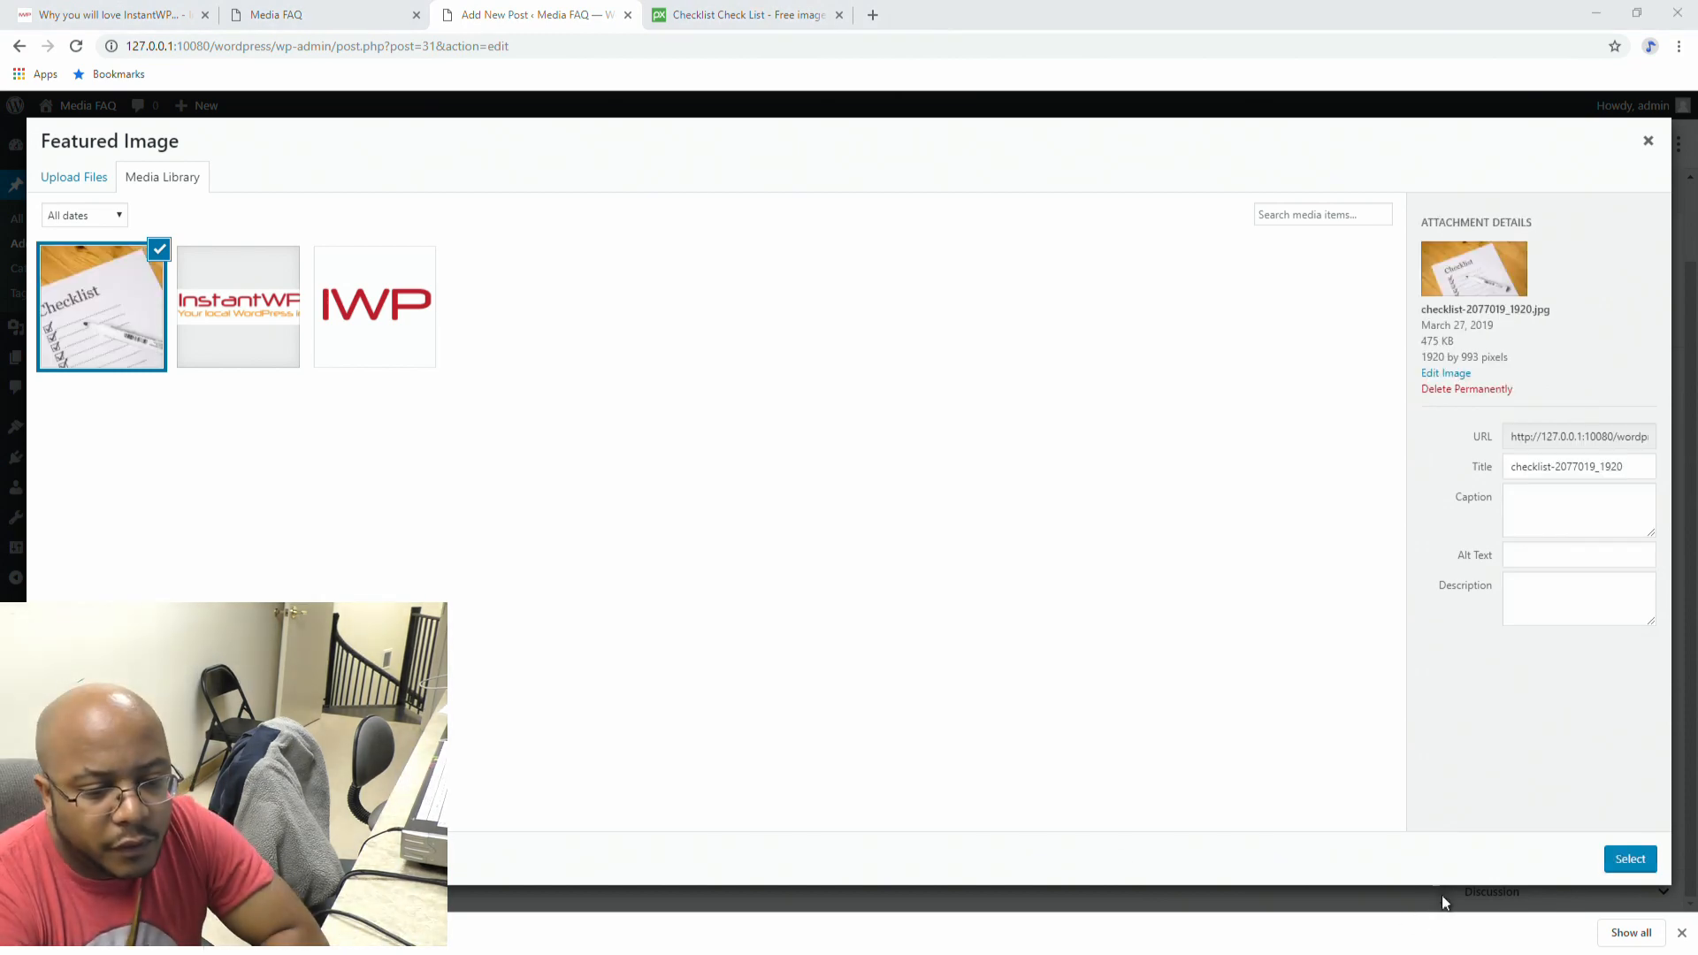
left_click(1649, 873)
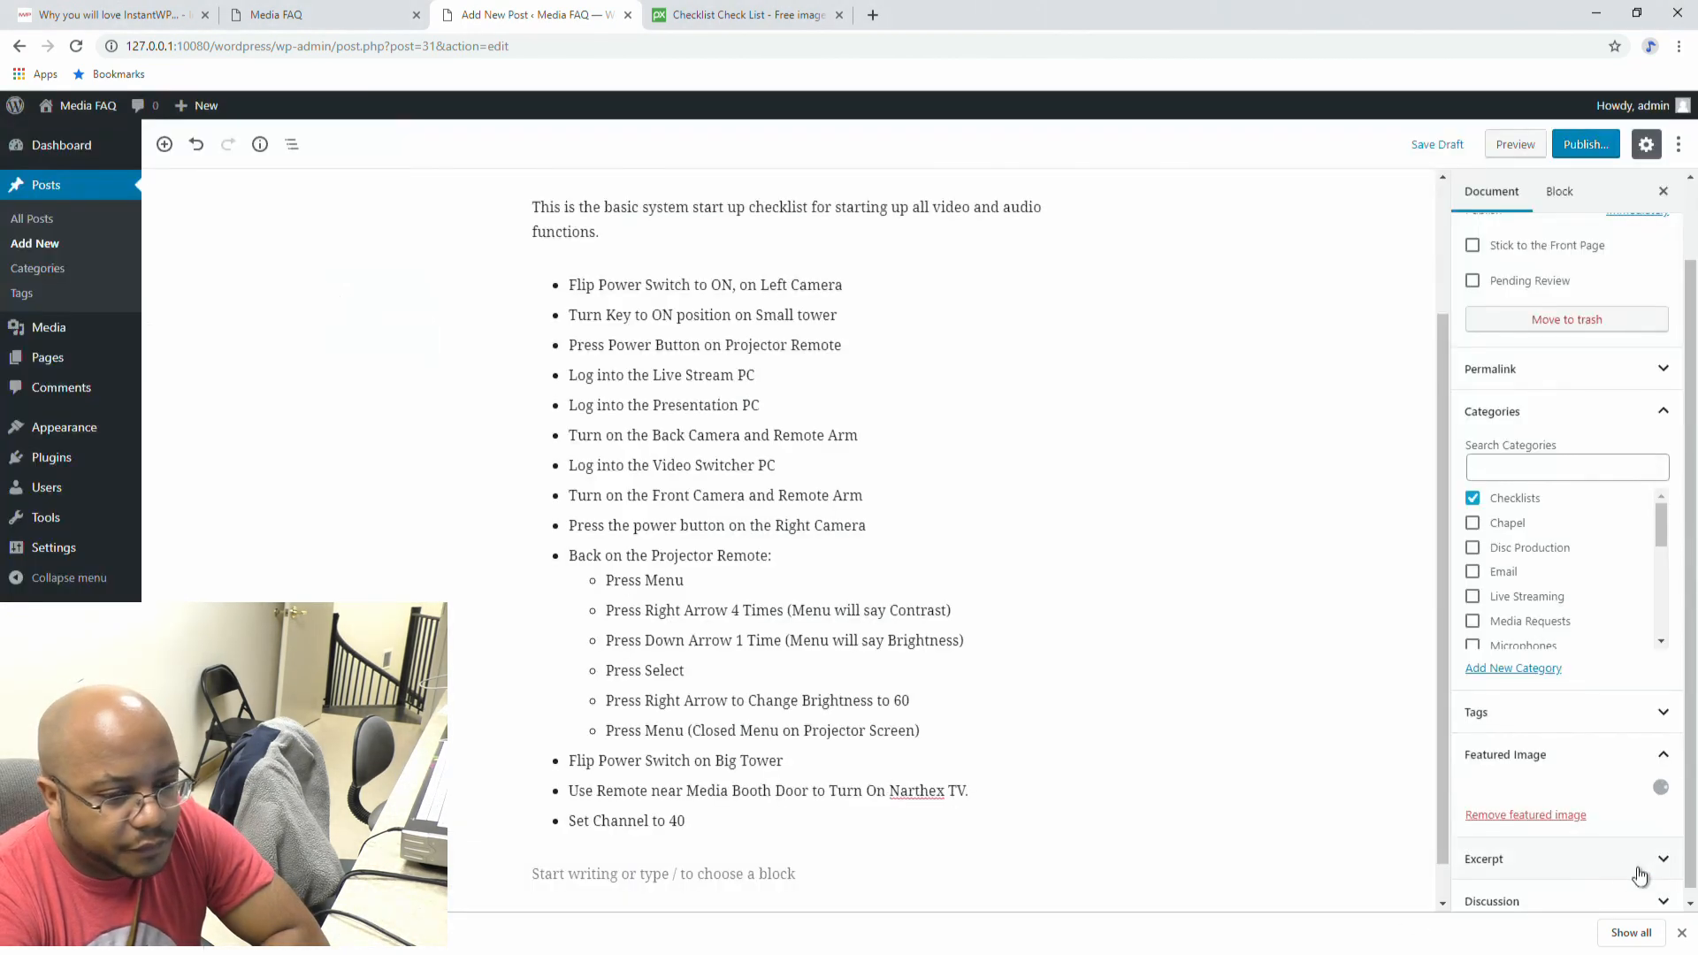
scroll(1391, 700, "up", 2)
scroll(1501, 497, "up", 1)
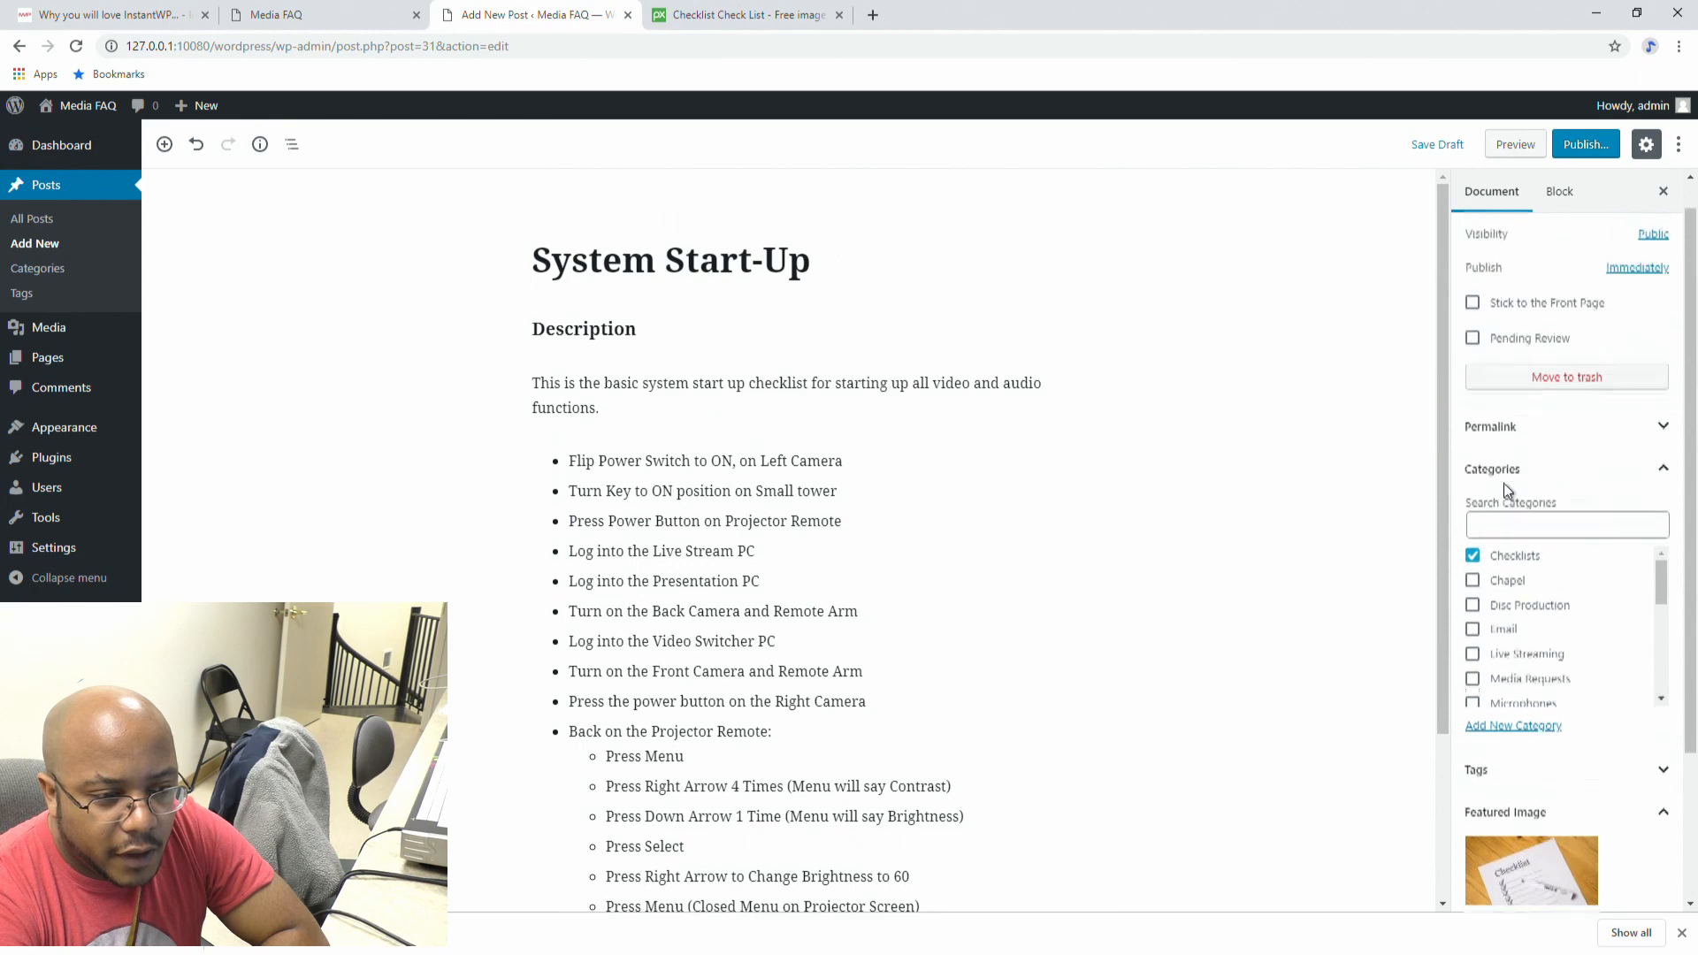
Step: Open the pre-publish panel for the System Start-Up post
left_click(1585, 147)
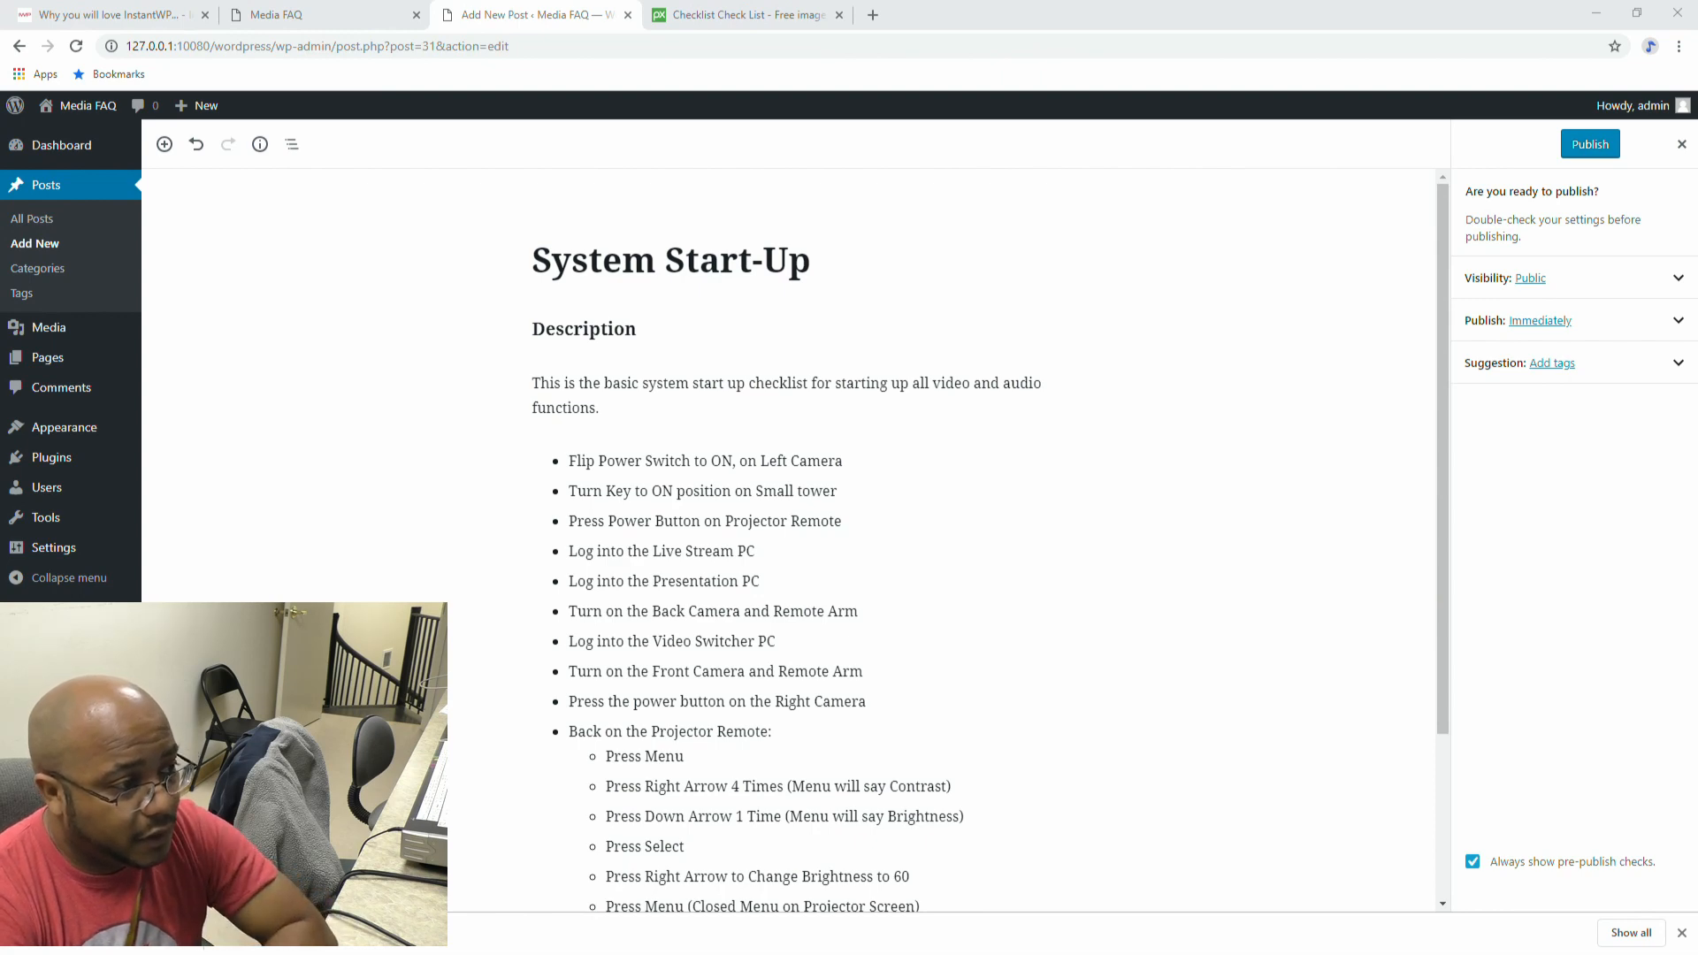
key("alt+Tab")
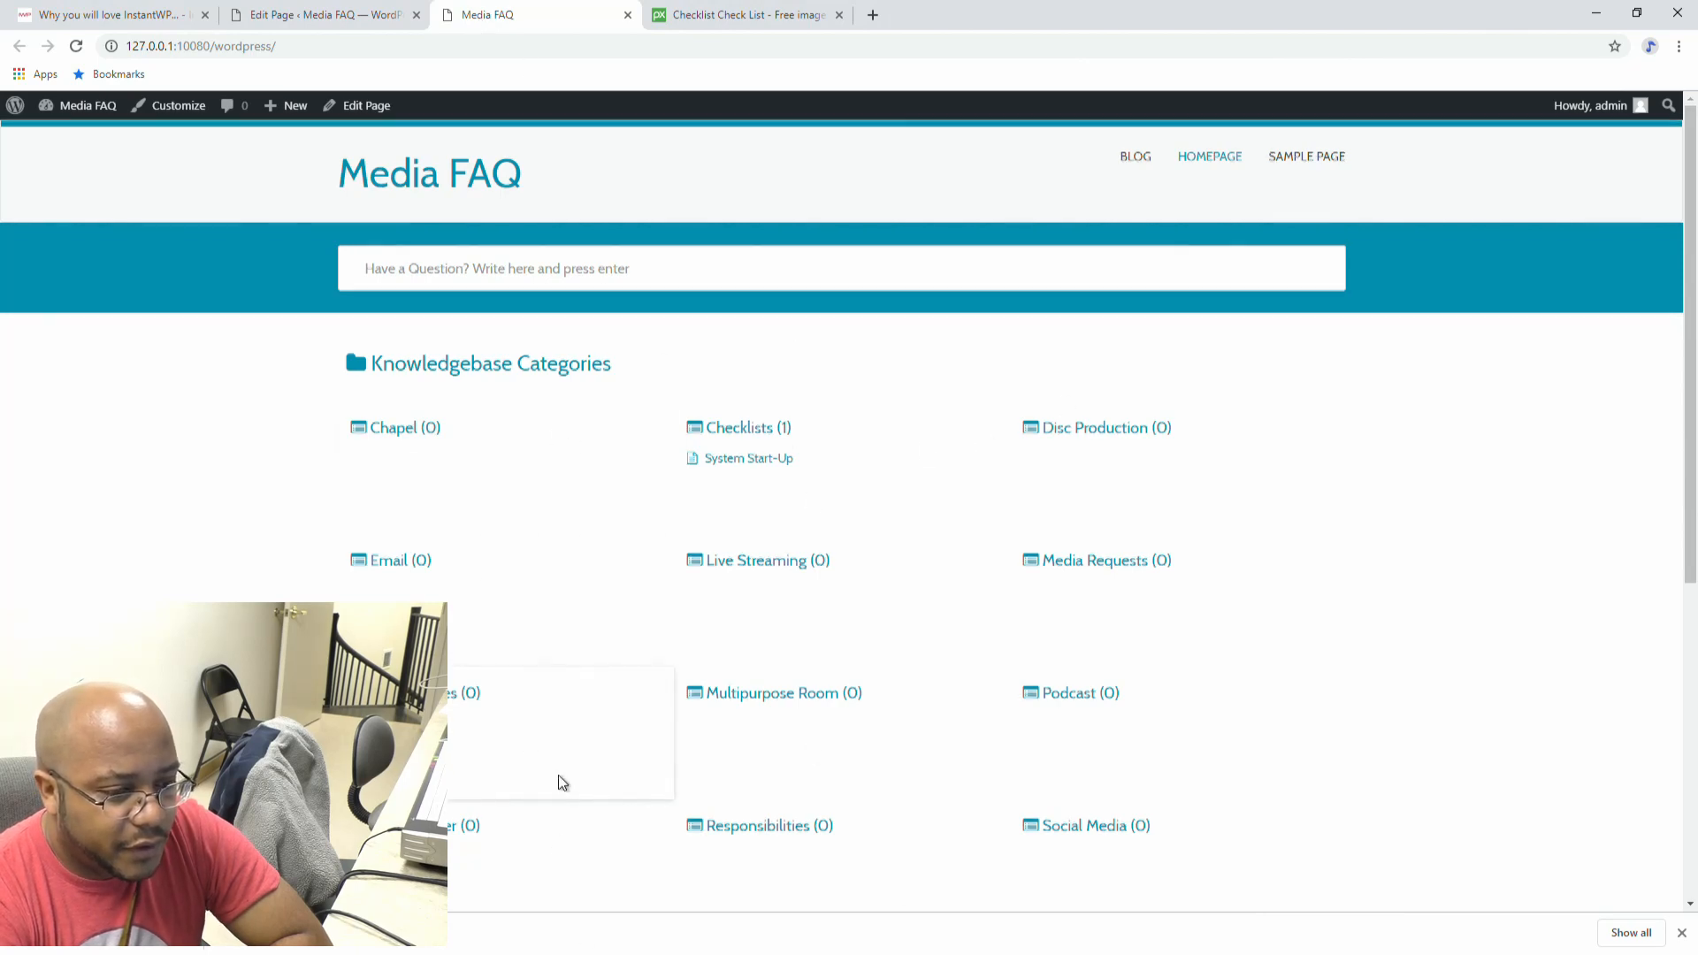
Step: Scroll the Media FAQ homepage to find System Start-Up under Checklists (1)
scroll(594, 339, "down", 4)
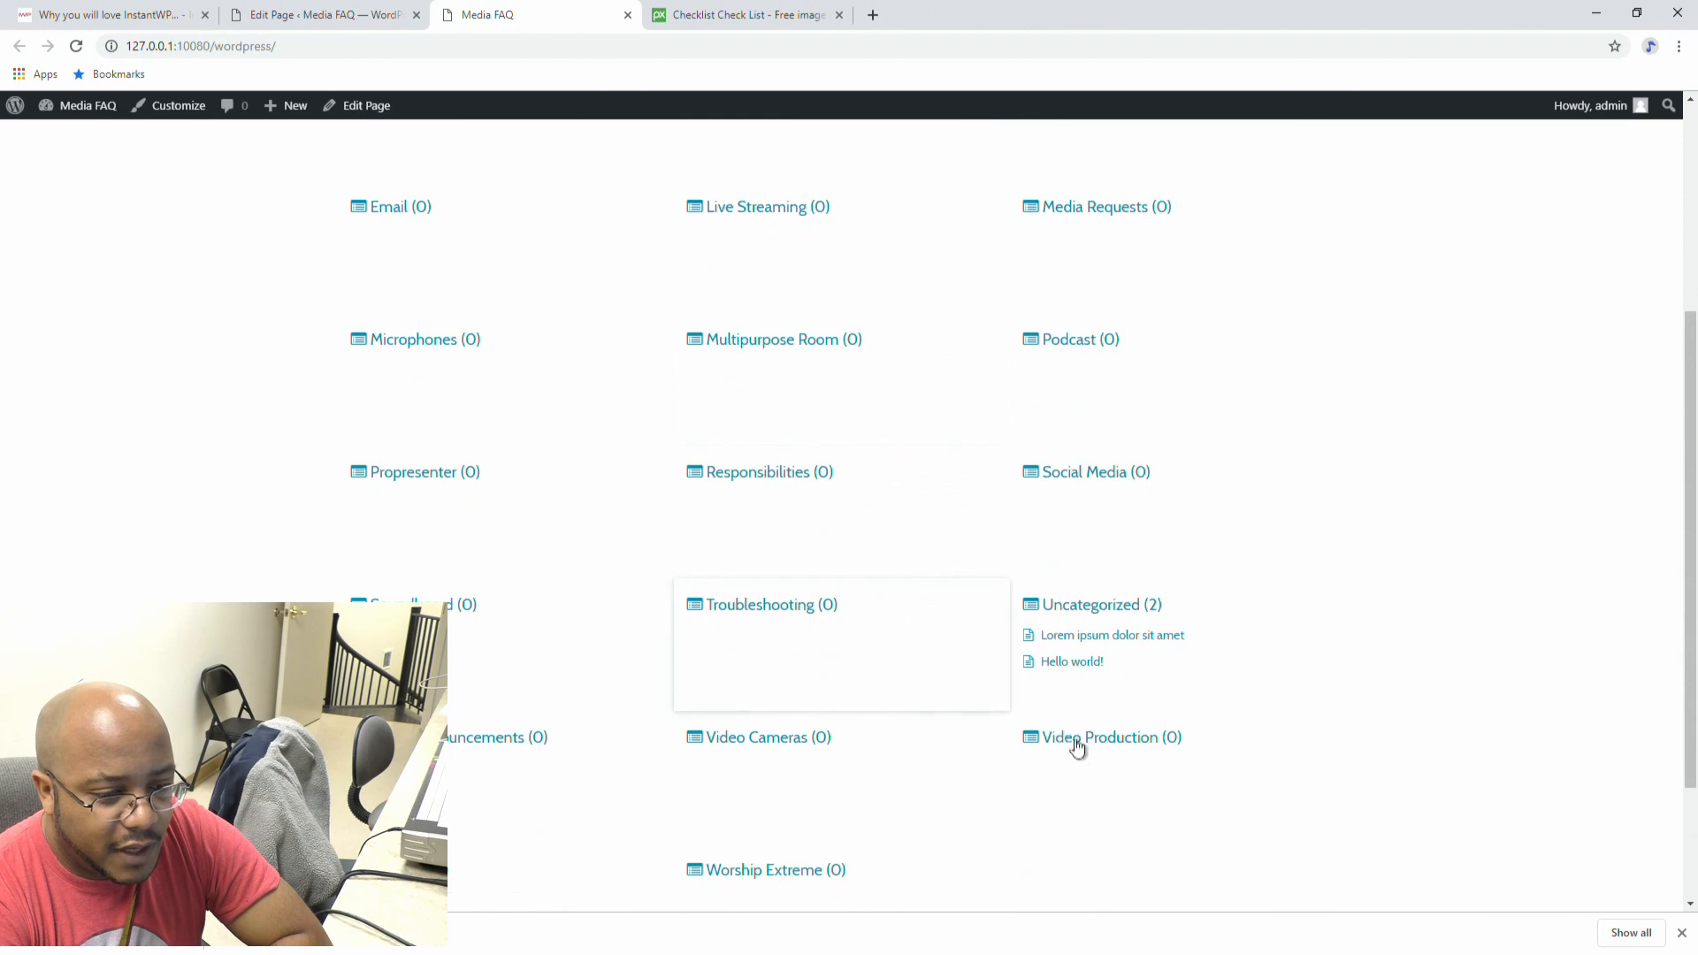
scroll(921, 485, "up", 3)
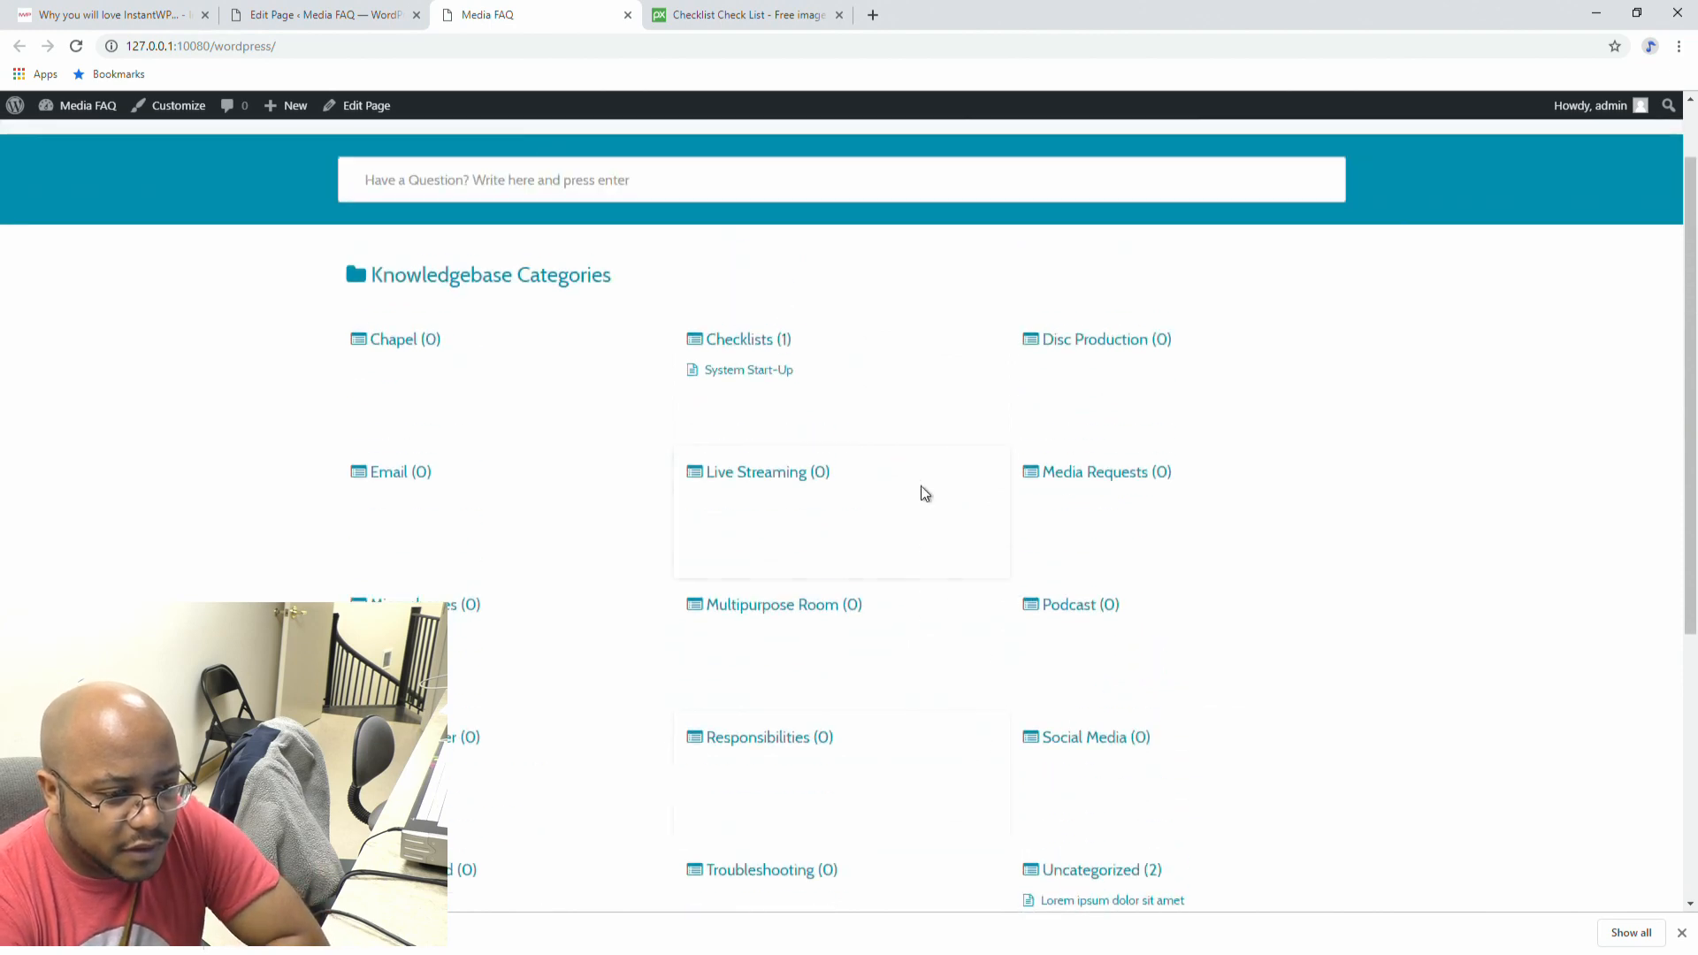
scroll(743, 443, "up", 1)
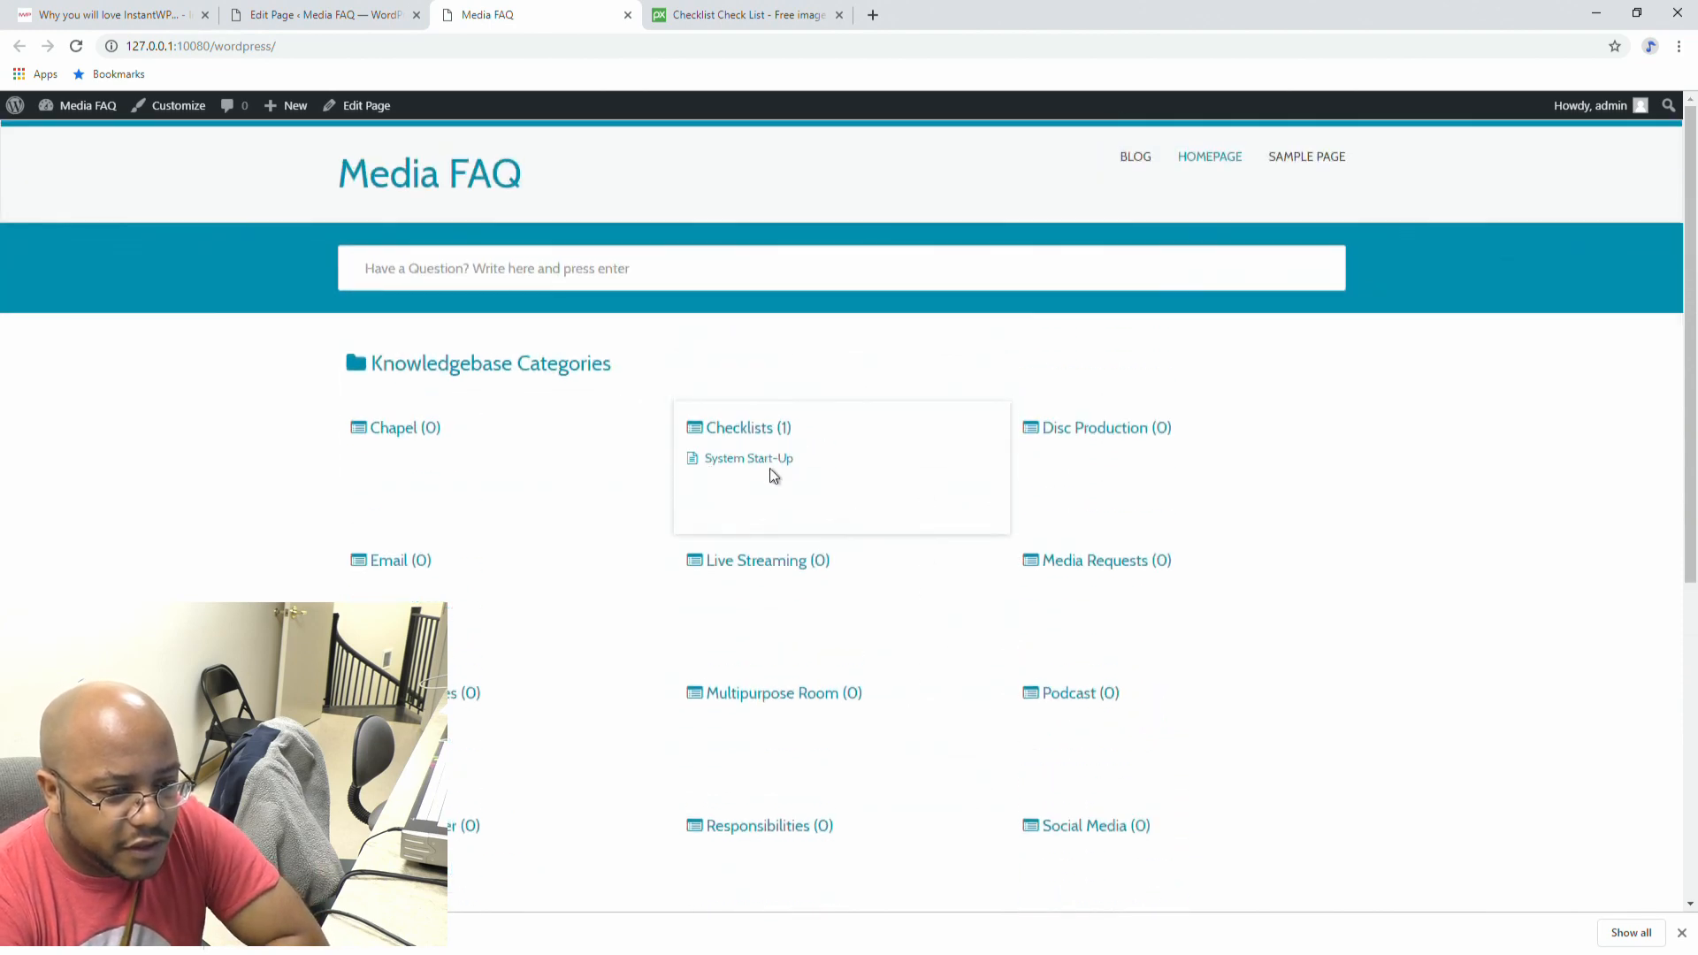